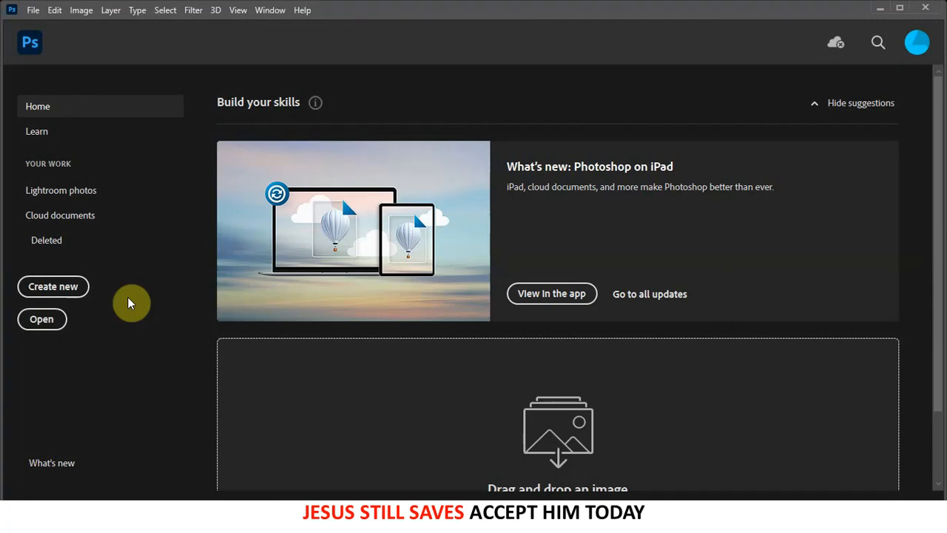
- Create a 5 × 5 inch, 300 ppi white document, clear its guides and toggle the grid
left_click(56, 286)
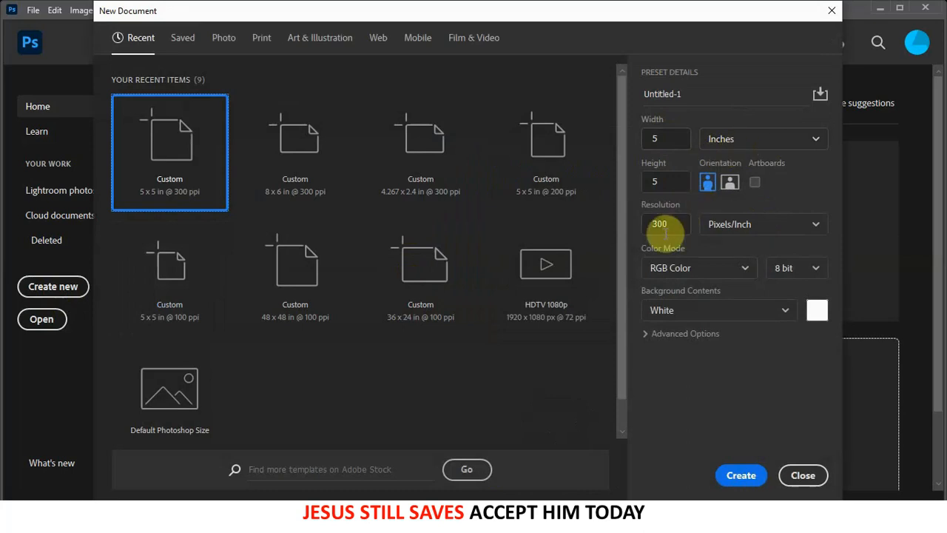
left_click(731, 480)
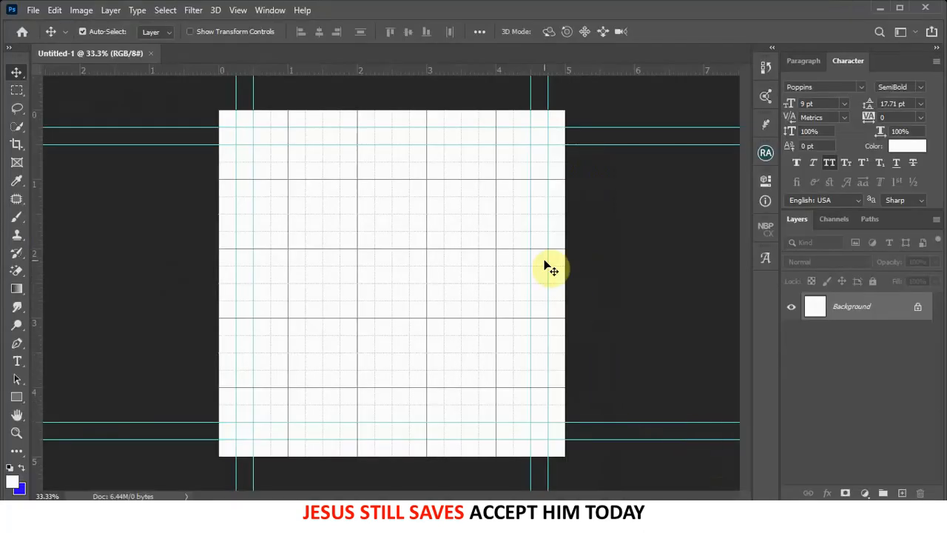
left_click(237, 10)
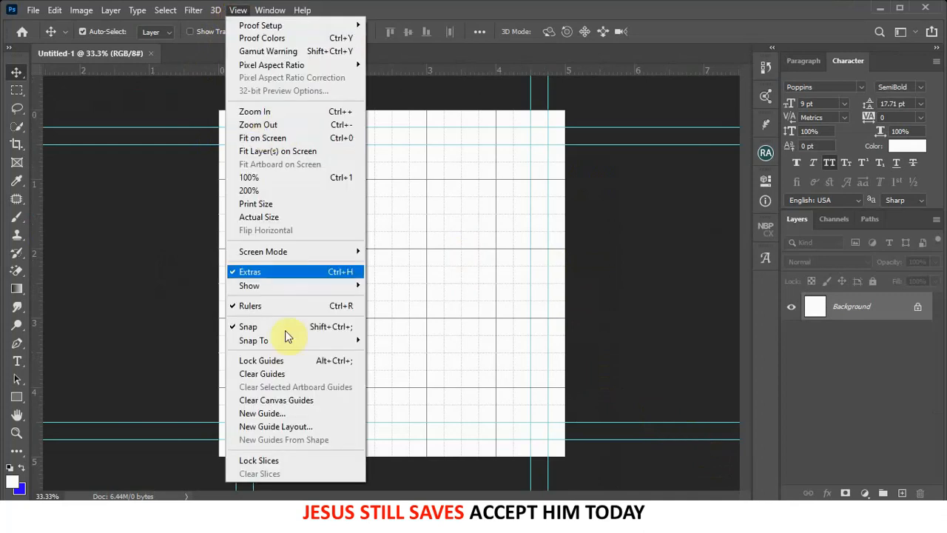
left_click(273, 375)
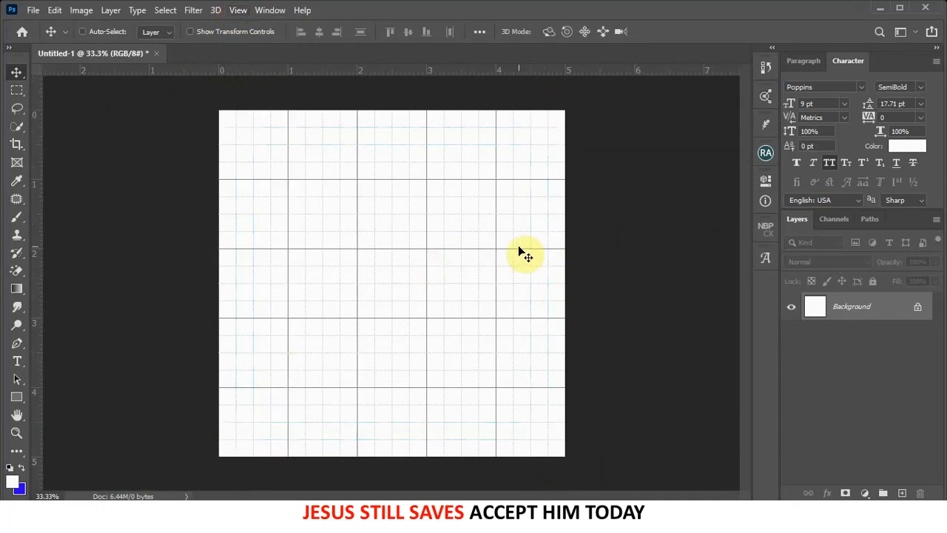
key("ctrl+apostrophe")
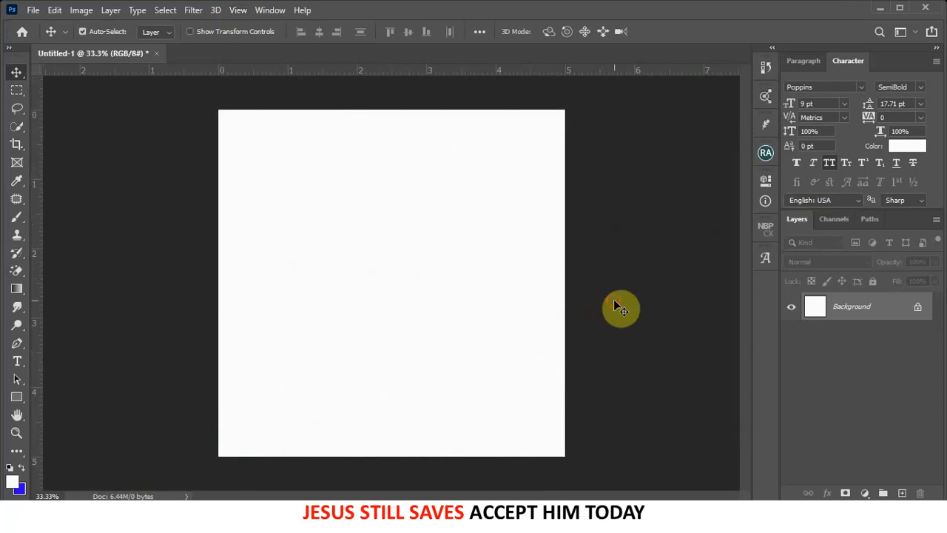
key("ctrl+apostrophe")
key("ctrl+apostrophe")
left_click(450, 517)
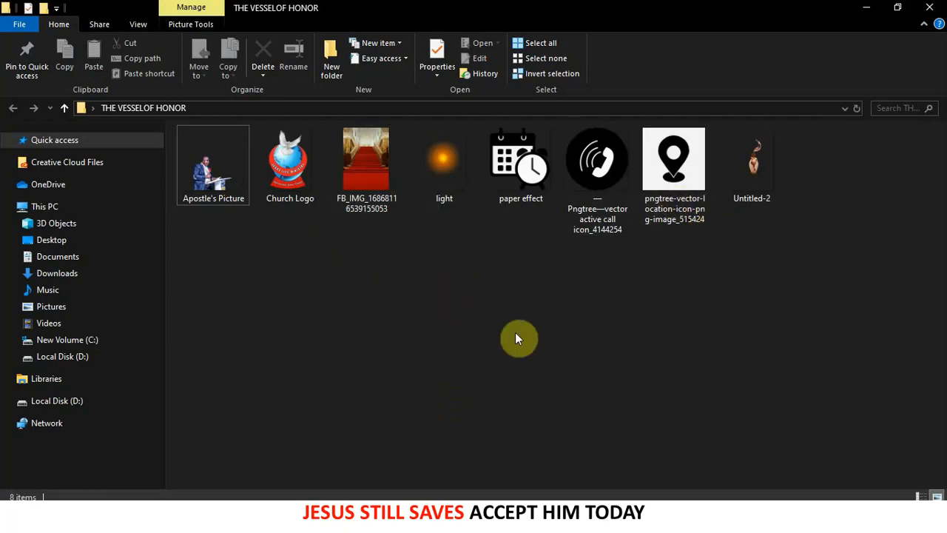
- Place the FB_IMG staircase photo on the canvas and scale it to about 64% to cover it
left_click(366, 158)
left_click_drag(366, 161, 438, 267)
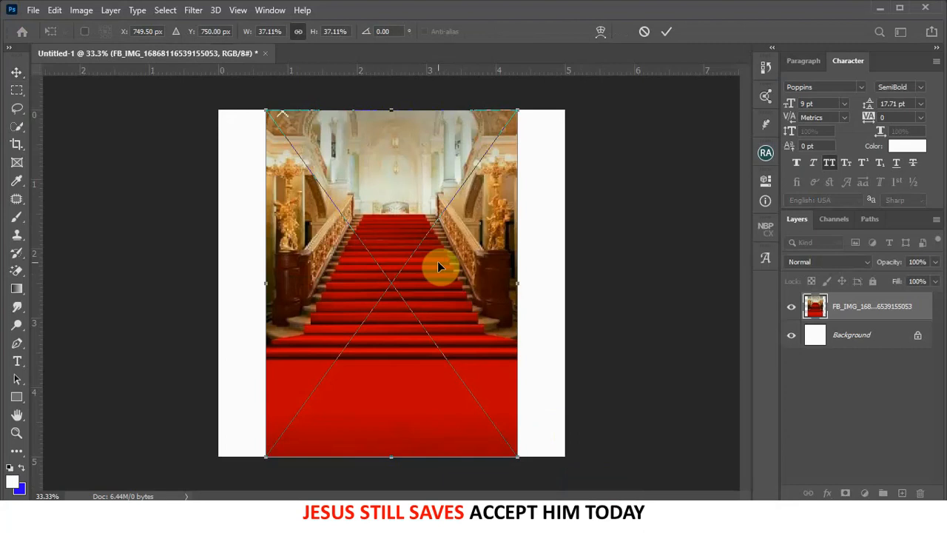
key("ctrl+minus")
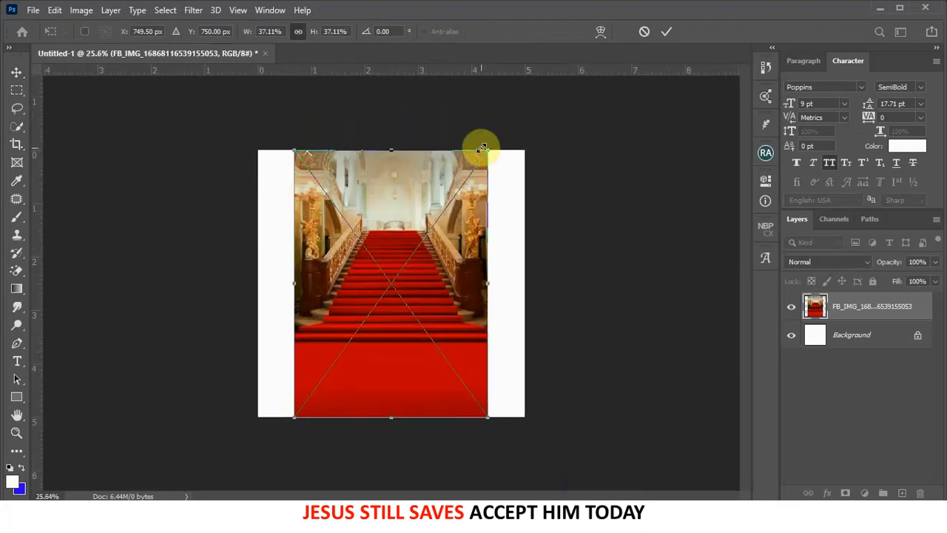
left_click_drag(487, 148, 573, 46)
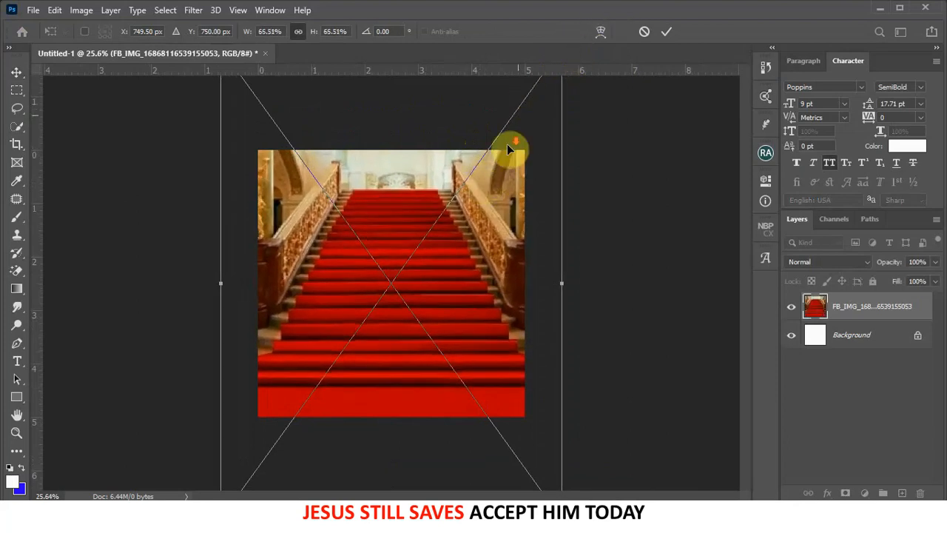
key("ctrl+0")
left_click_drag(506, 117, 505, 124)
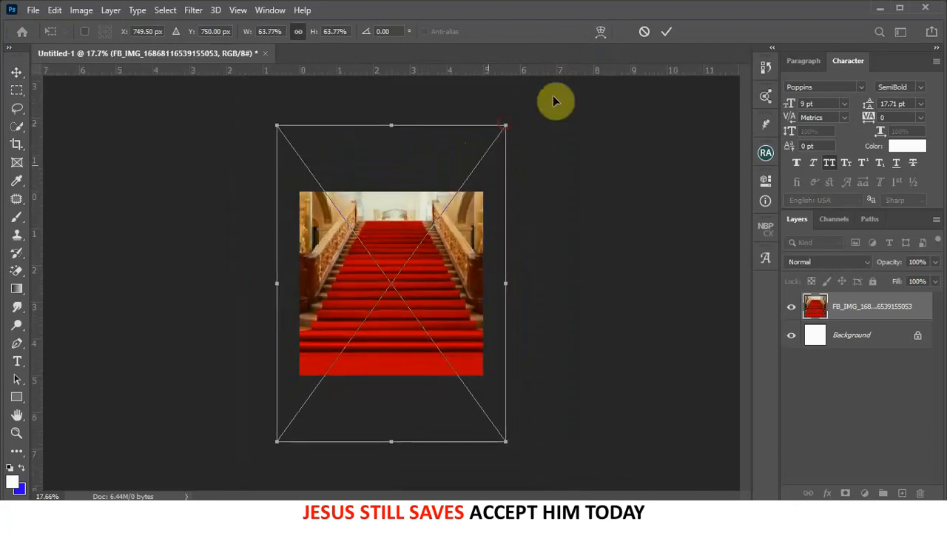
left_click(671, 31)
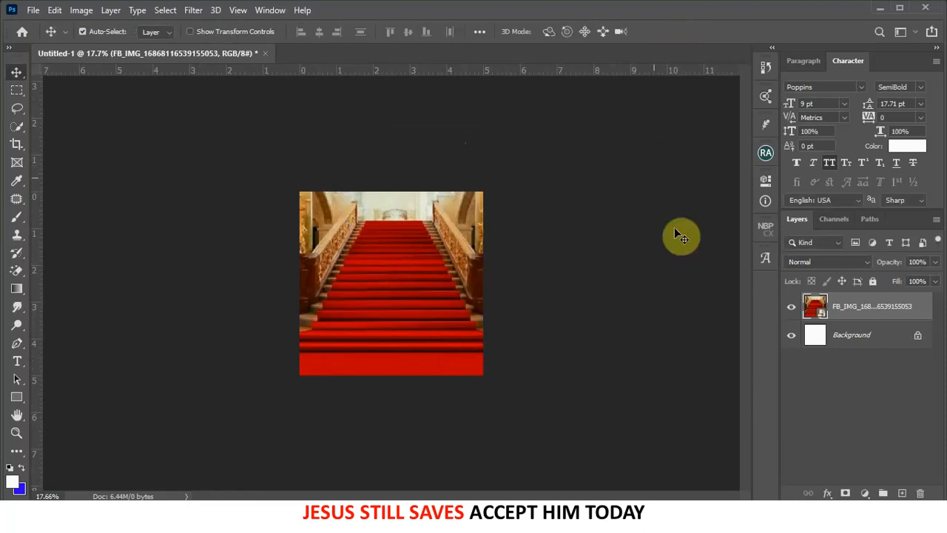
- Add a layer mask to the staircase photo and paint out its lower half with a 1400-px black brush
left_click(864, 492)
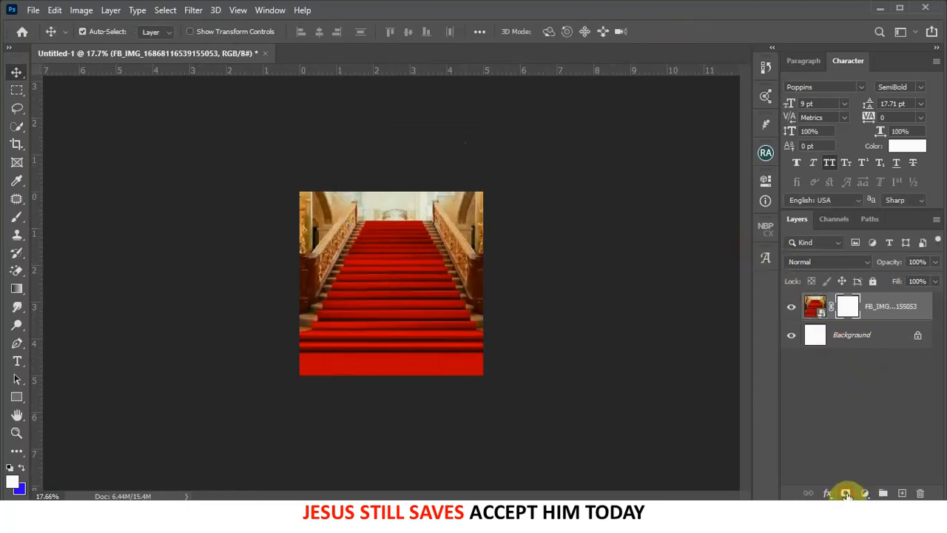
left_click(17, 219)
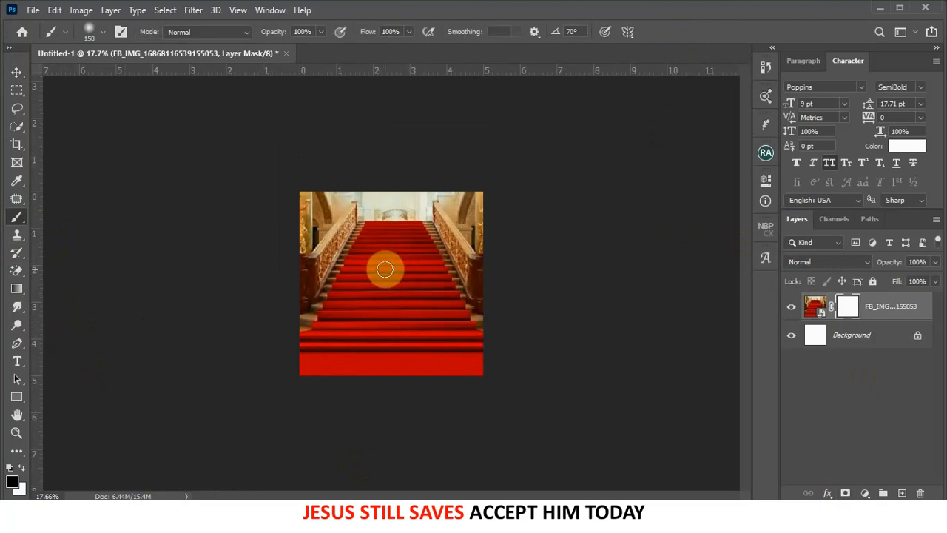
key("bracketright")
key("bracketright")
key("bracketright")
key("bracketright")
key("bracketright")
key("bracketright")
key("bracketright")
key("bracketright")
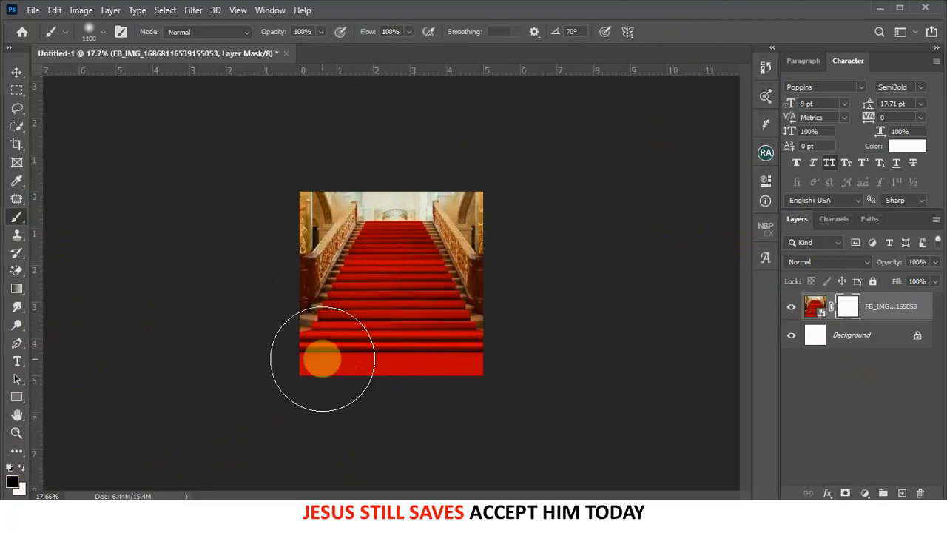
key("bracketright")
key("bracketright")
key("bracketright")
mouse_move(328, 366)
left_mouse_down()
mouse_move(523, 350)
mouse_move(427, 396)
mouse_move(321, 399)
left_mouse_up()
left_click(365, 360)
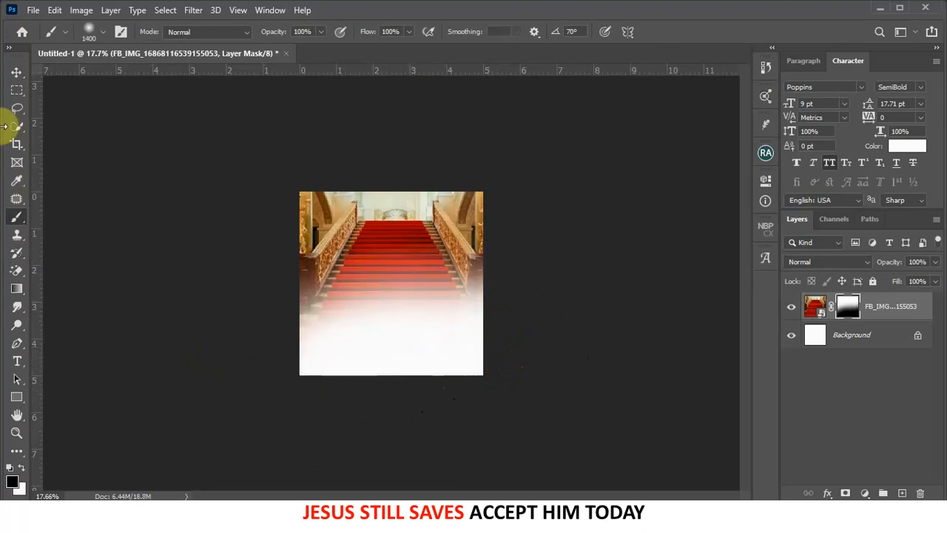
left_click(16, 71)
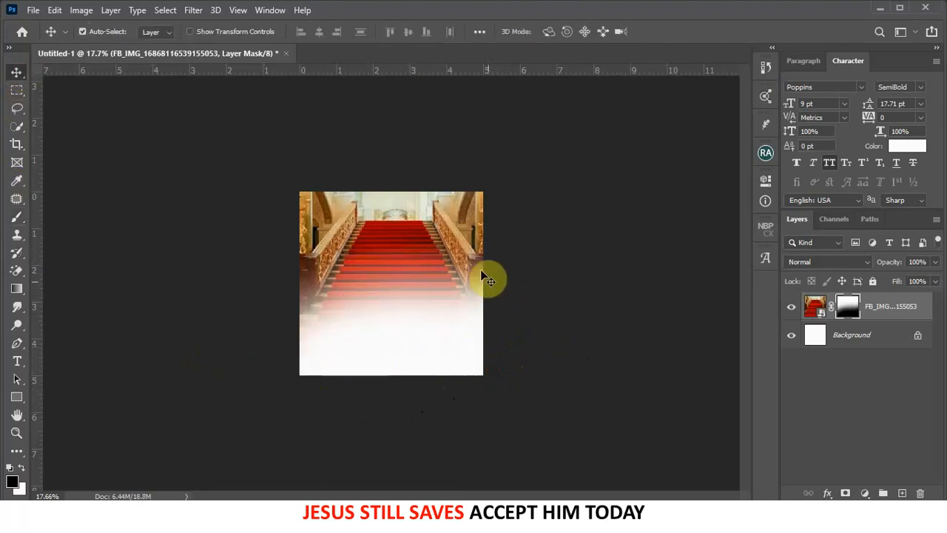
scroll(363, 241, "up", 1)
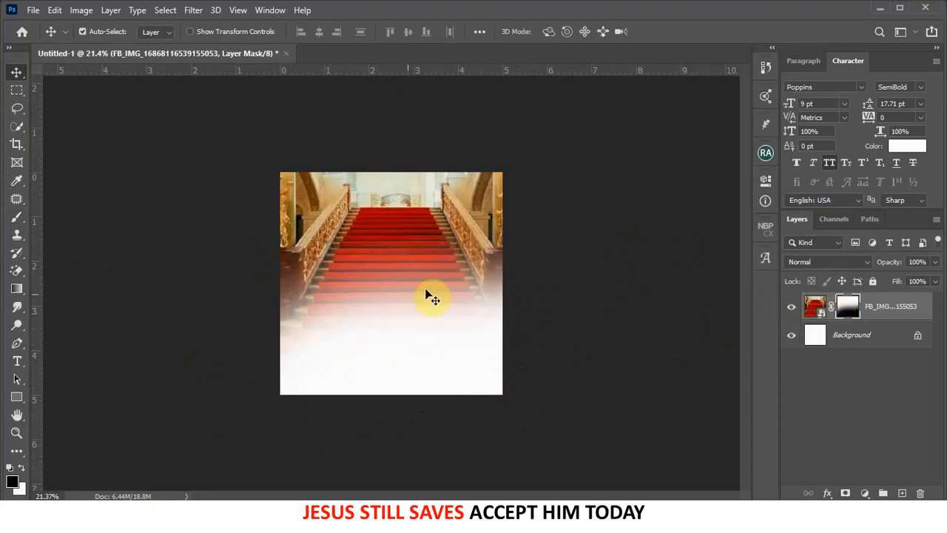
- Add a red ee0000 Solid Color fill layer just beneath the staircase photo
left_click(858, 339)
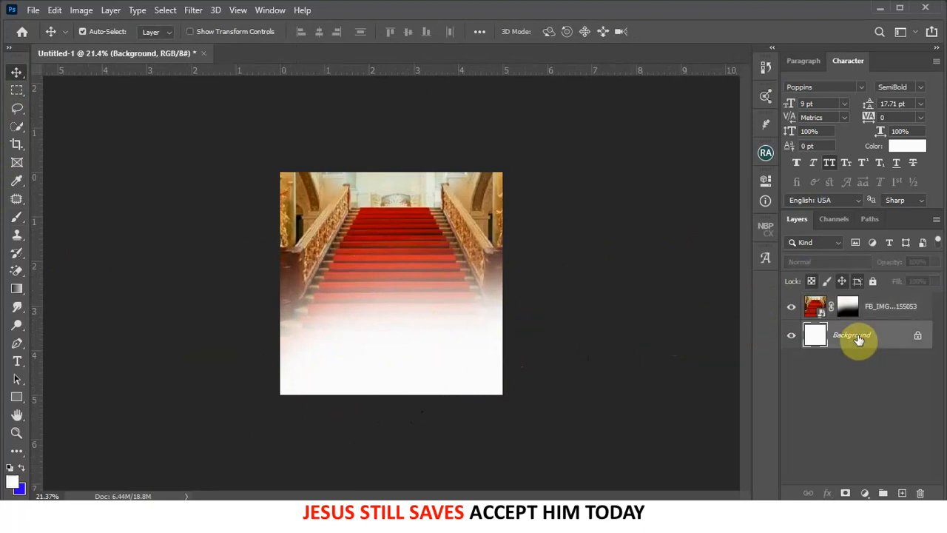
left_click(867, 493)
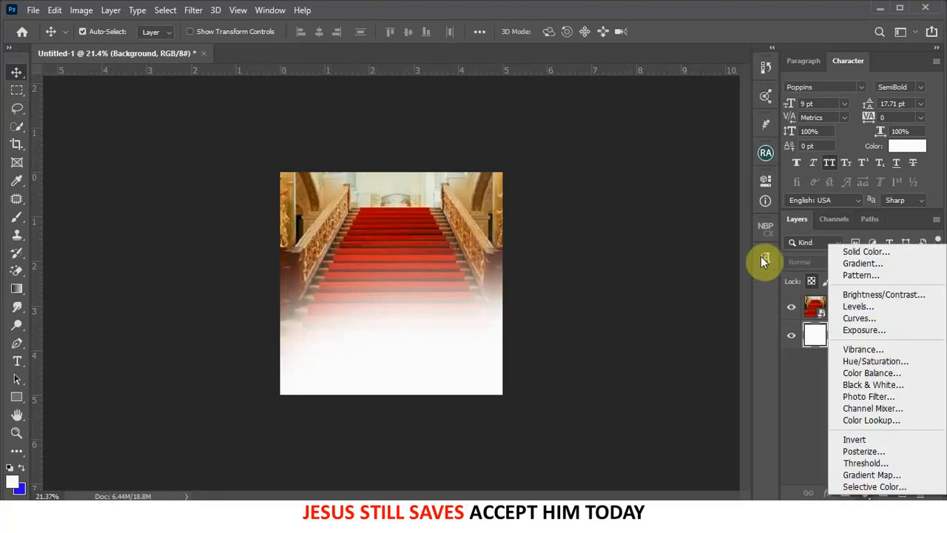
left_click(852, 252)
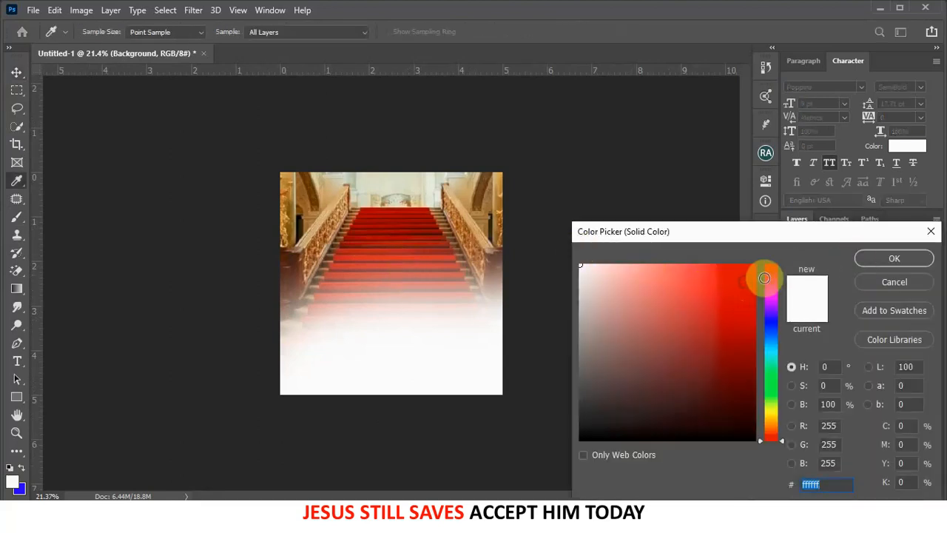
left_click_drag(754, 276, 772, 278)
left_click(861, 260)
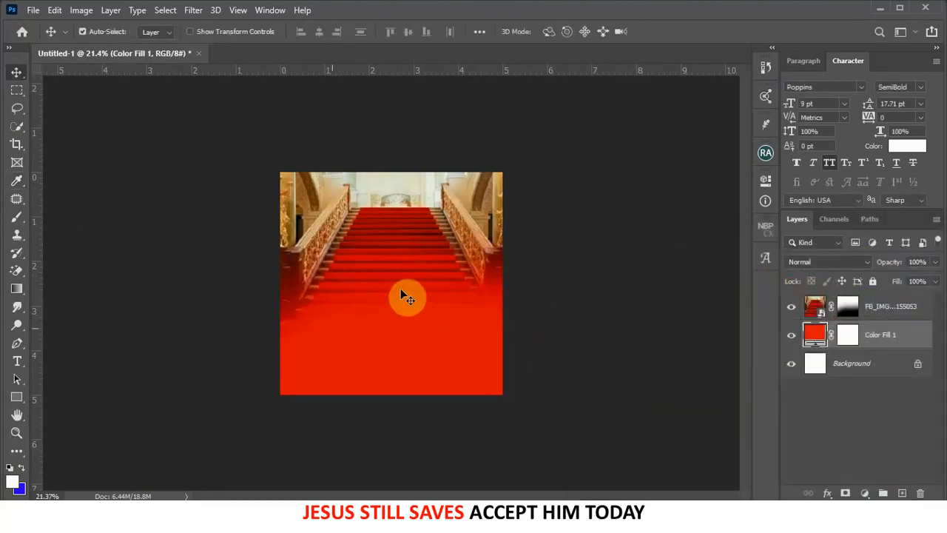
left_click(423, 225)
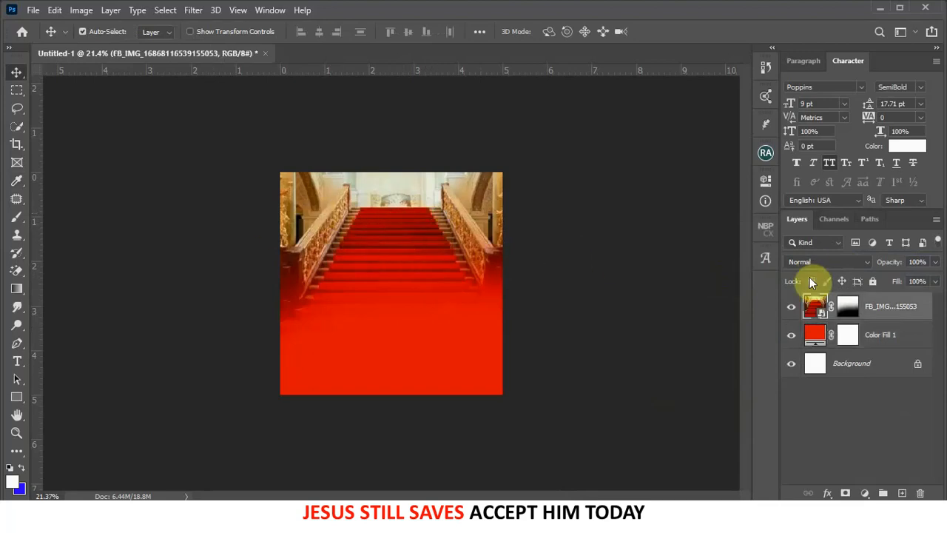
- Apply a Gaussian Blur smart filter with a 10-pixel radius to the staircase photo
left_click(194, 11)
mouse_move(231, 167)
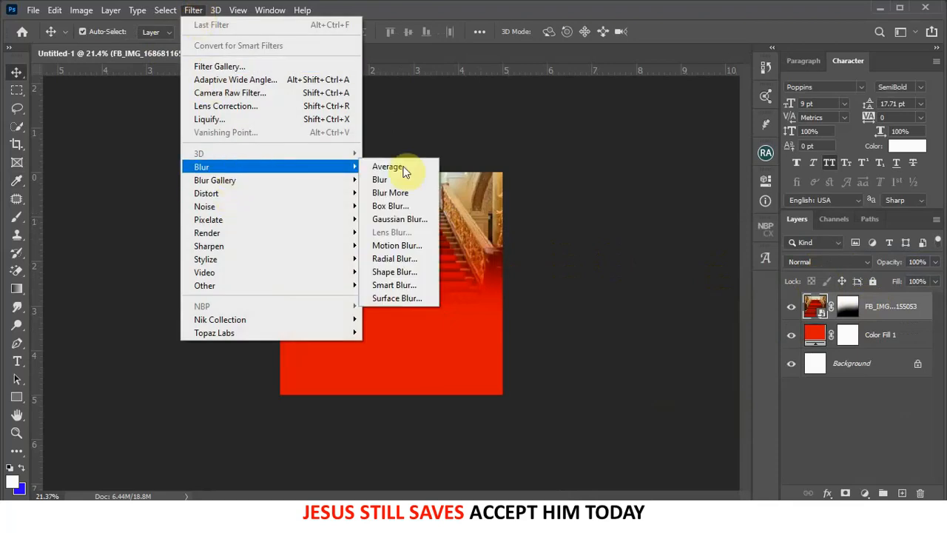
left_click(403, 219)
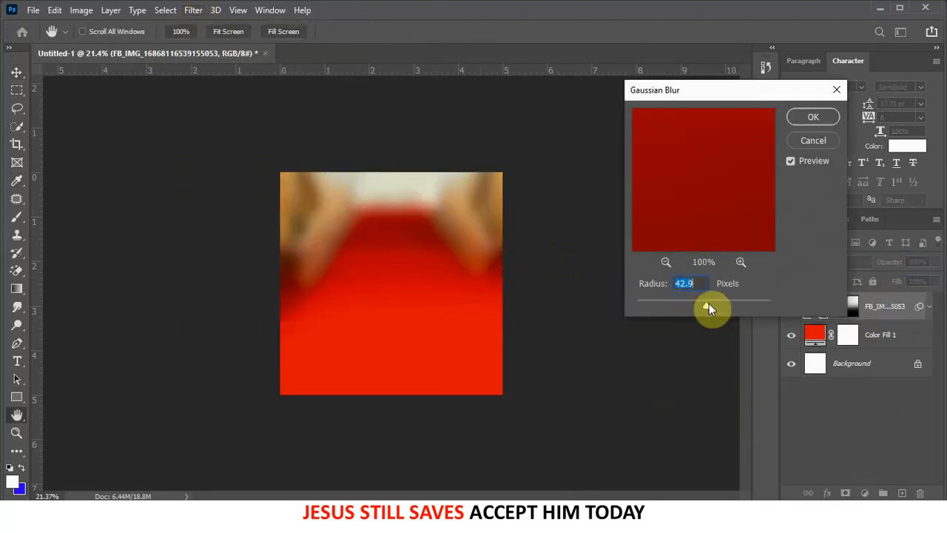
left_click_drag(661, 308, 656, 308)
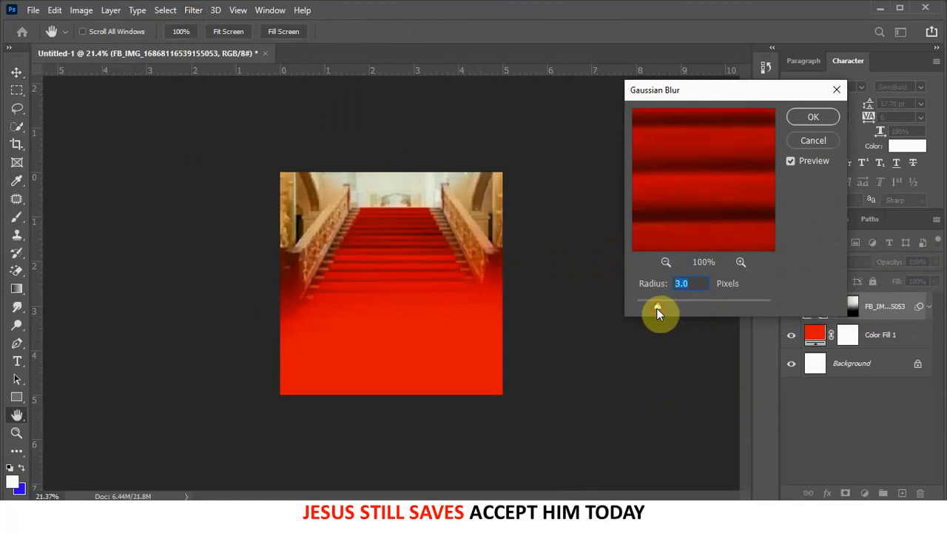
left_click(695, 300)
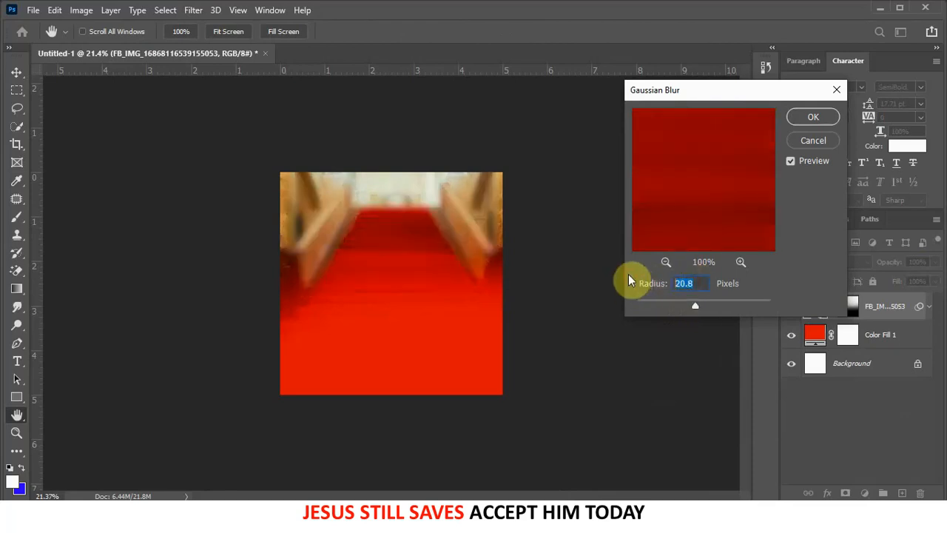
type("10")
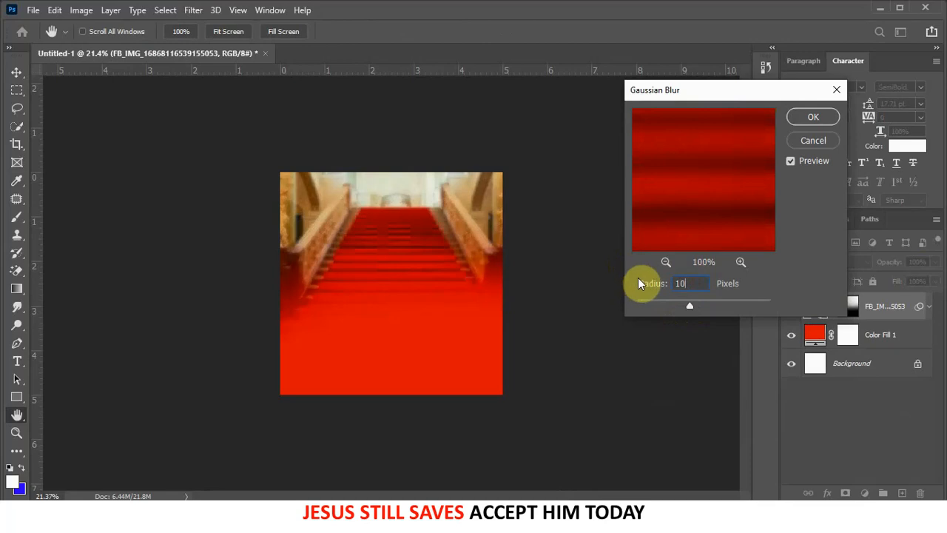
left_click(812, 118)
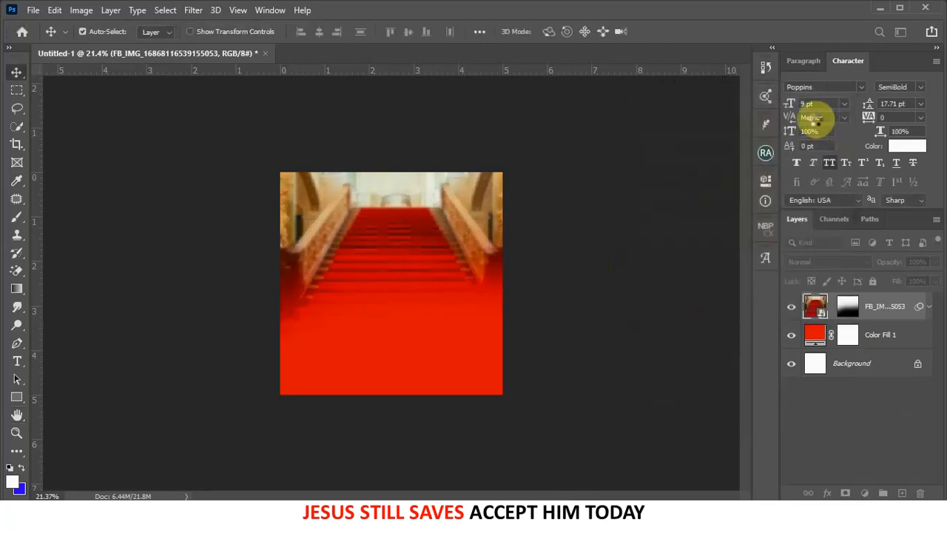
scroll(395, 158, "up", 4)
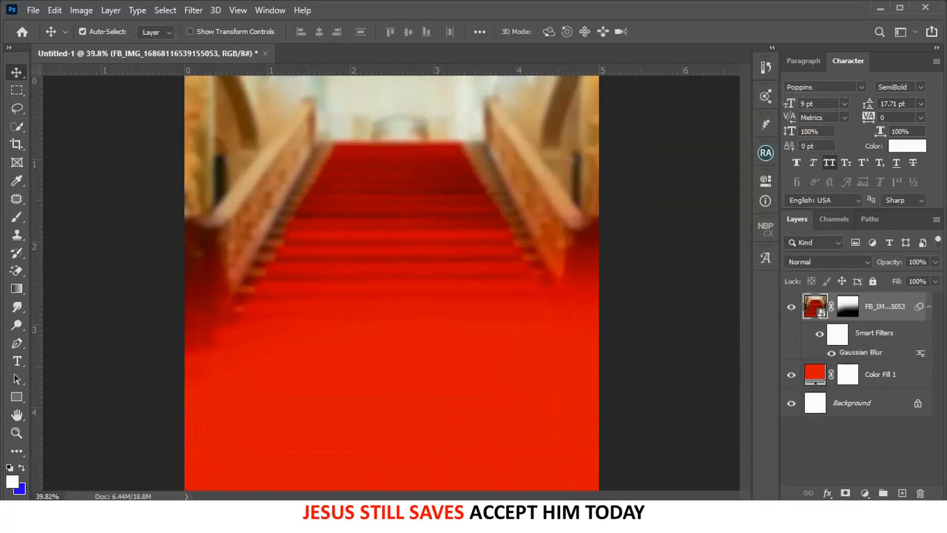
key("alt+Tab")
- Place the Church Logo file into the document, scaled to about 16% and moved up
left_click(447, 320)
left_click_drag(291, 158, 388, 183)
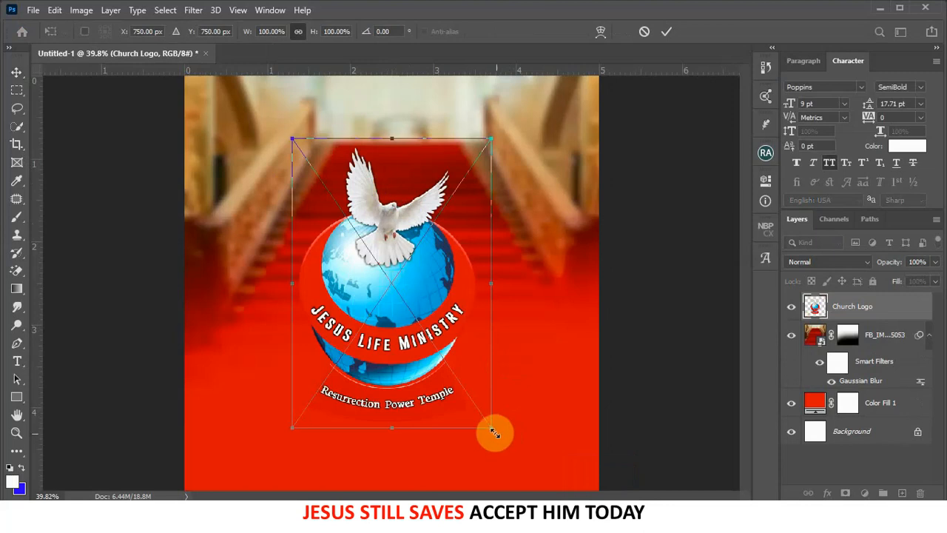
left_click_drag(494, 431, 366, 161)
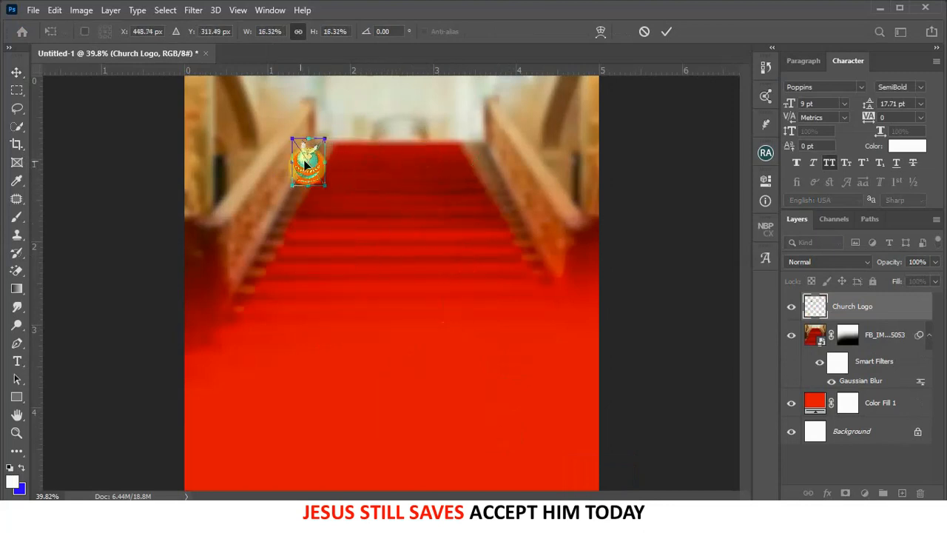
left_click_drag(309, 153, 314, 104)
key("ctrl+minus")
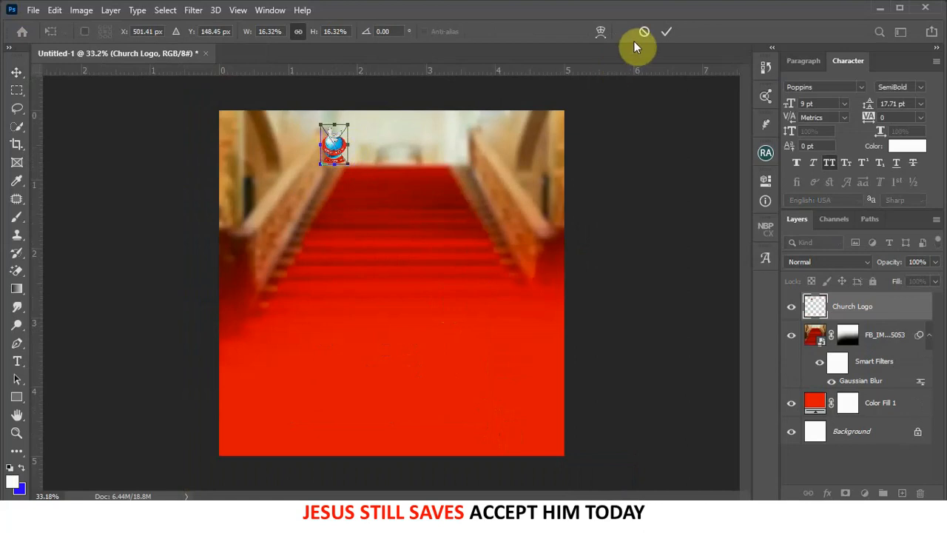
key("Return")
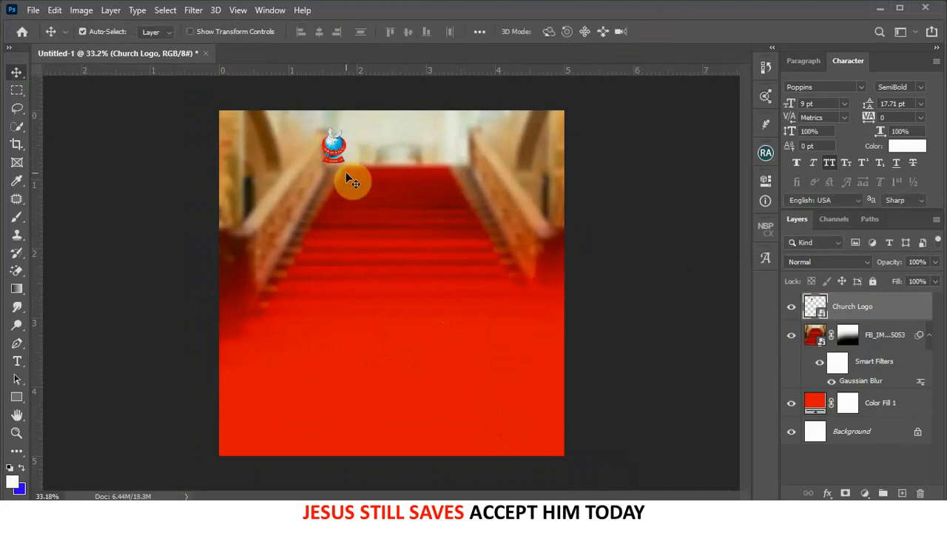
- Shrink the logo further to about 8.85% and nudge it higher near the top
key("ctrl+t")
left_click_drag(346, 159, 341, 143)
left_click(665, 32)
scroll(346, 124, "up", 3)
scroll(342, 115, "up", 1)
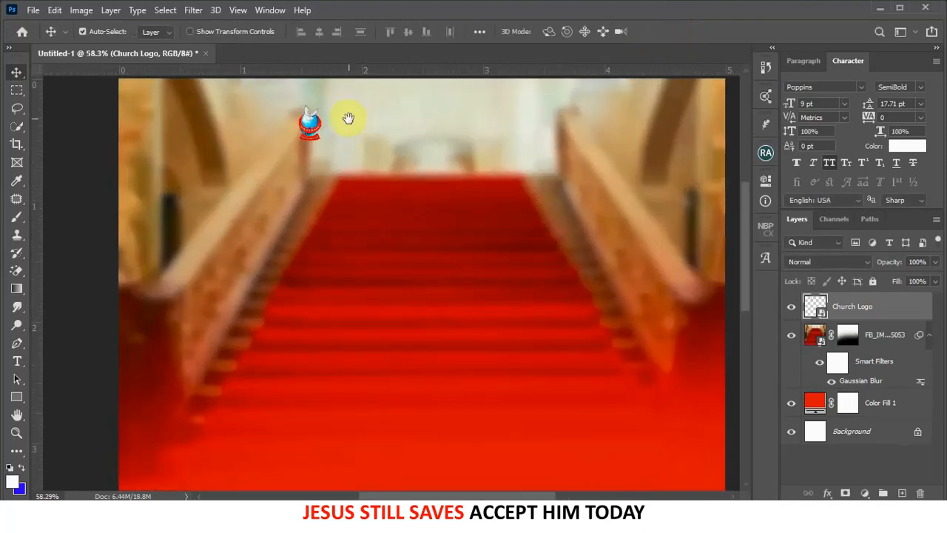
left_click_drag(315, 133, 314, 121)
- Type the heading 'JESUS LIFE MINISTRY' beside the logo
left_click(16, 361)
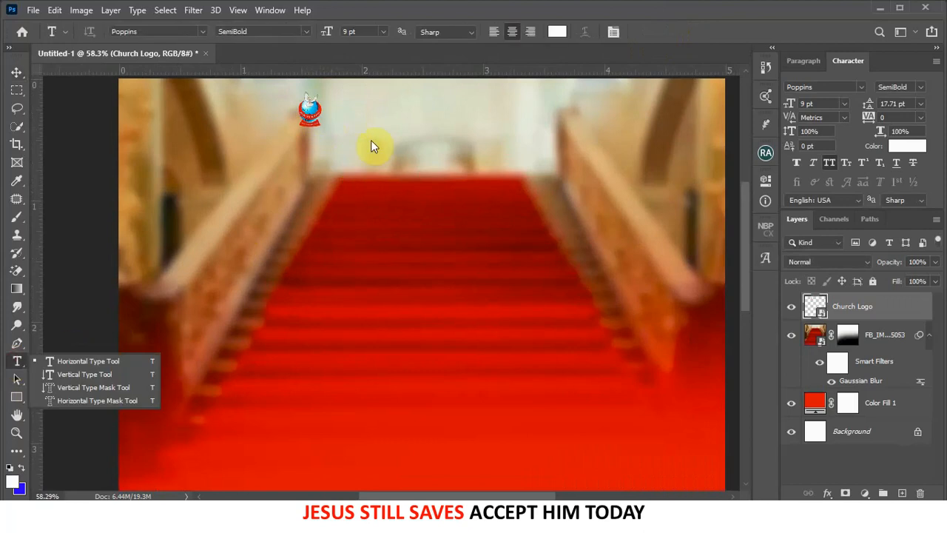
left_click(138, 364)
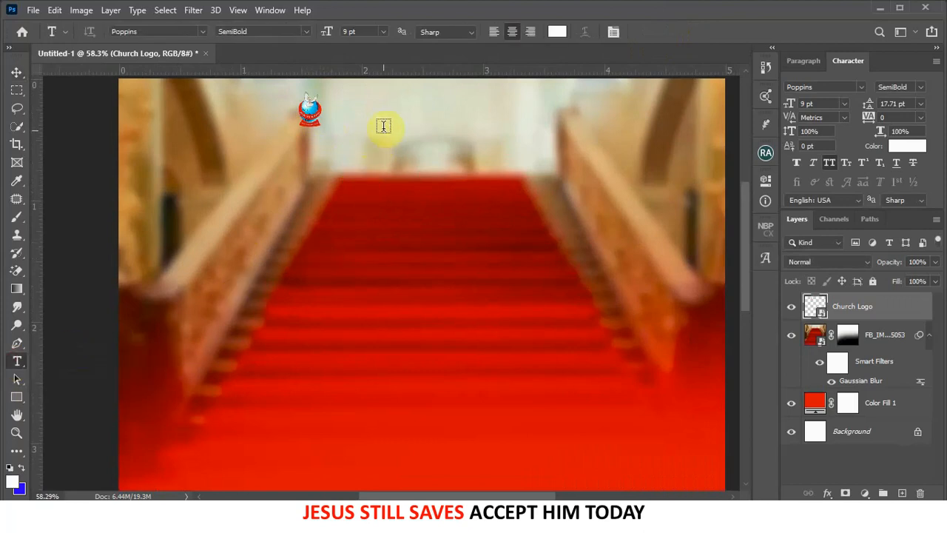
left_click(389, 115)
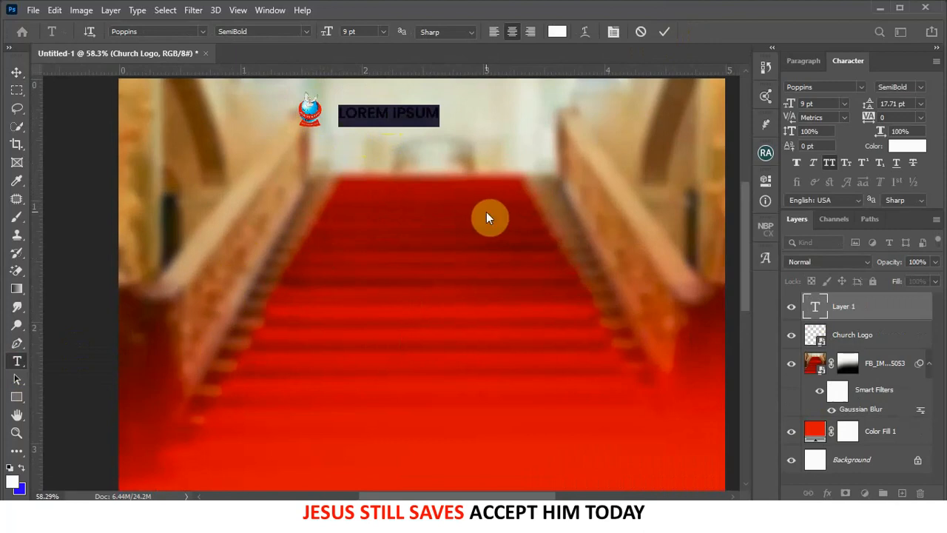
type("JESUS L")
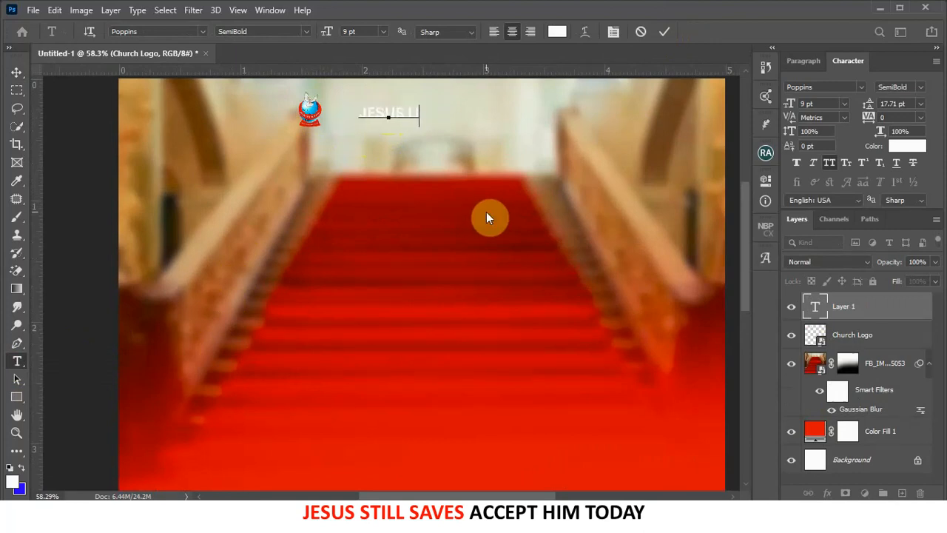
type("IFE MINIS")
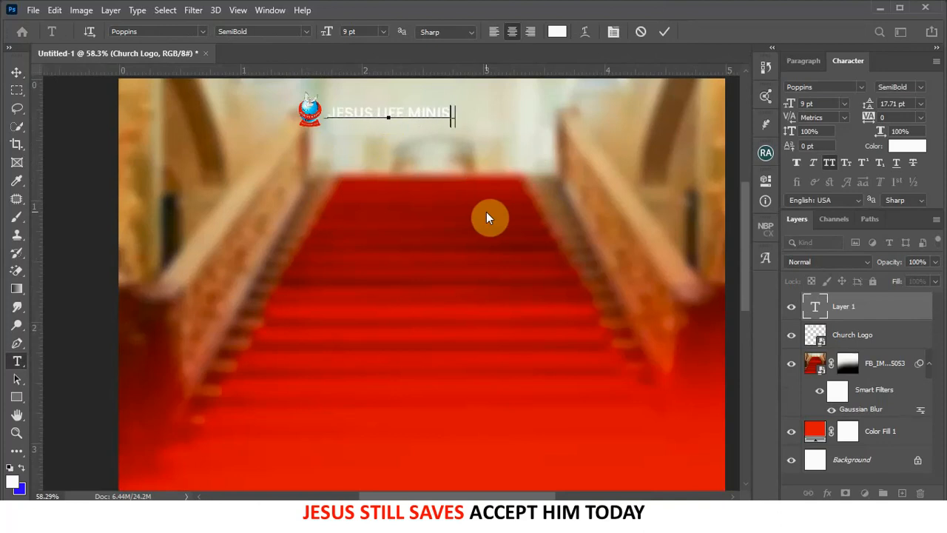
type("TRY")
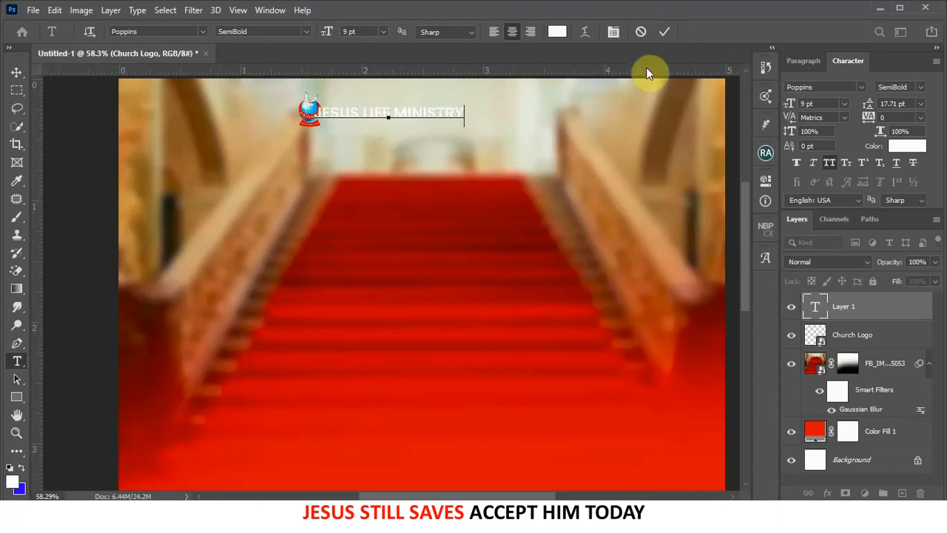
left_click(668, 36)
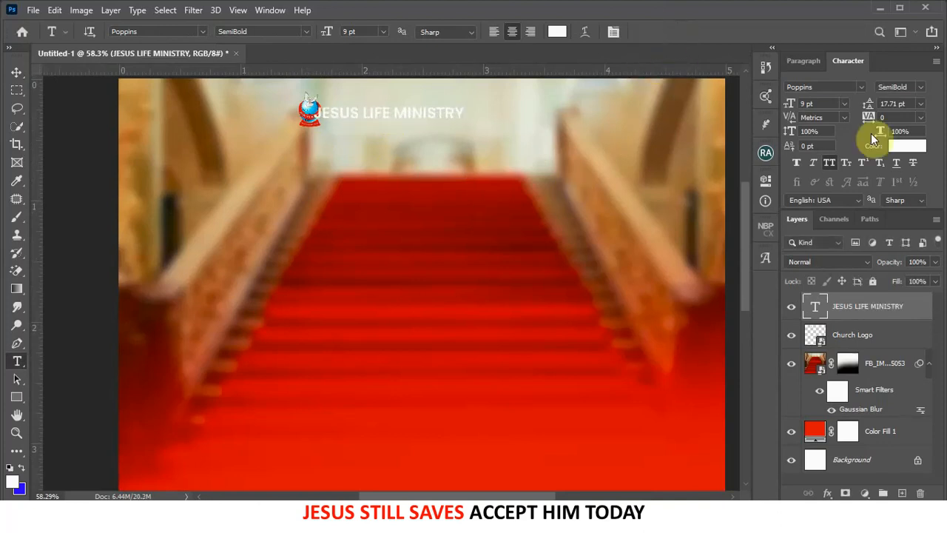
- Make the heading red with 360 tracking and move it to the right of the logo
left_click(916, 151)
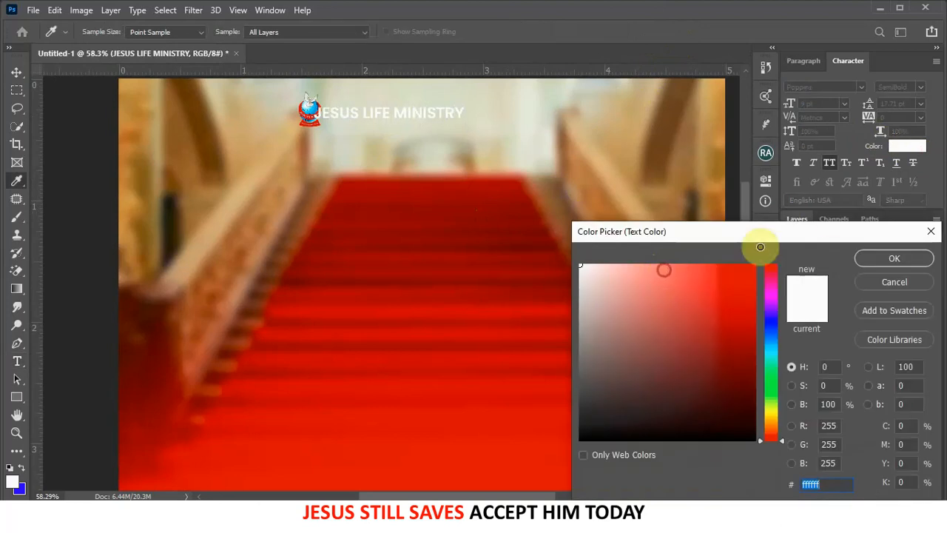
left_click(754, 264)
left_click(898, 258)
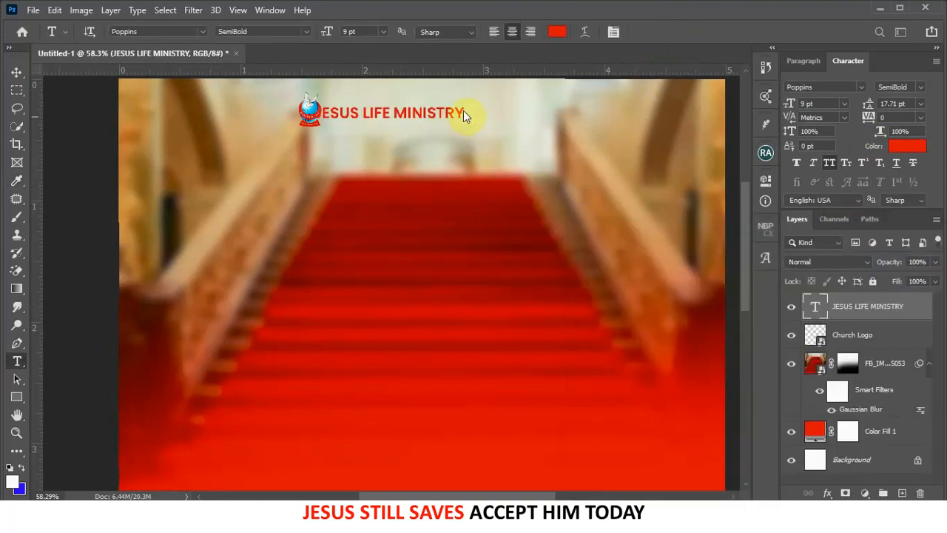
mouse_move(870, 117)
left_mouse_down()
mouse_move(885, 116)
mouse_move(875, 111)
left_mouse_up()
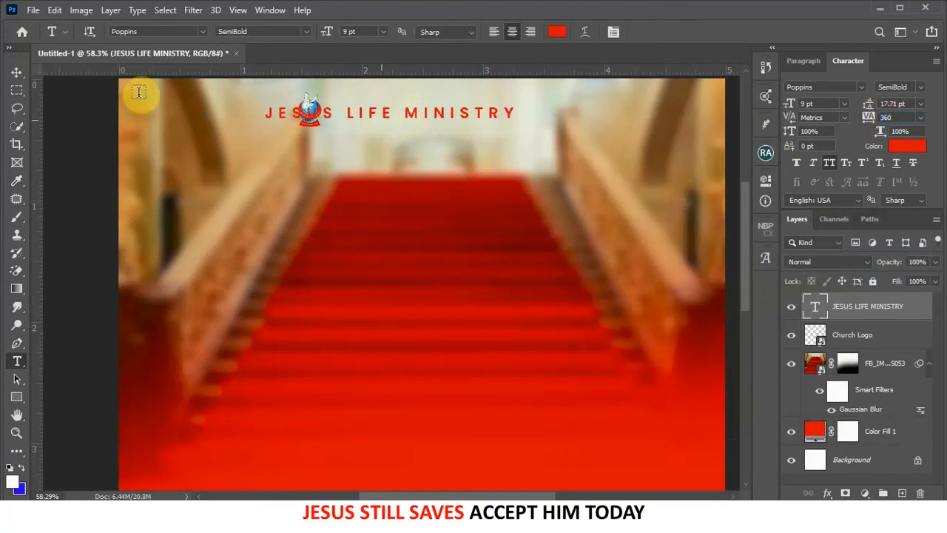
left_click(16, 71)
left_click_drag(407, 110, 479, 106)
scroll(506, 111, "down", 1)
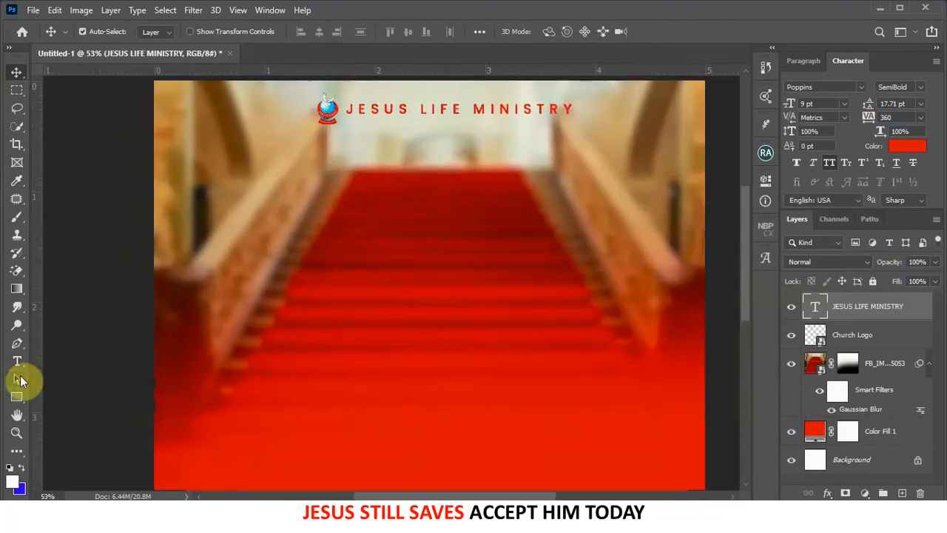
scroll(482, 211, "down", 5)
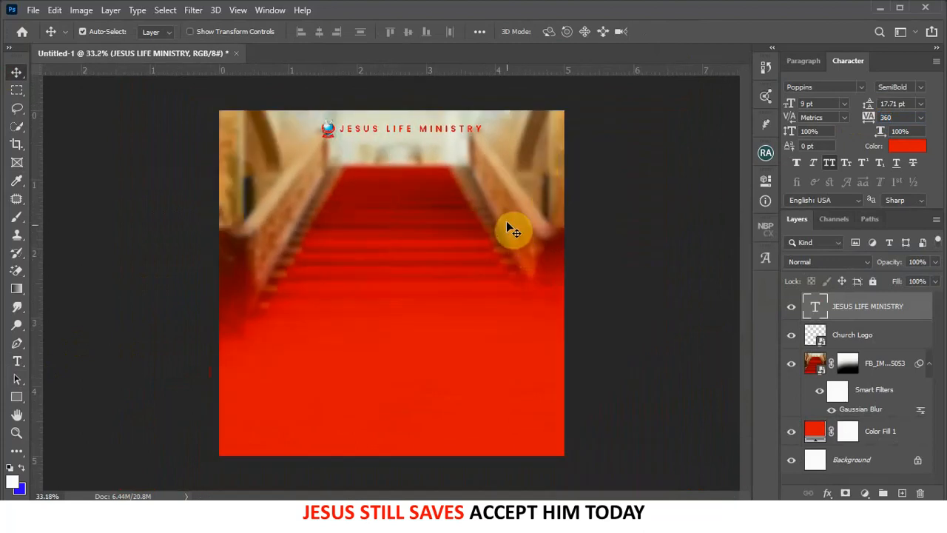
- Group the staircase photo and red colour fill into a group named 'Background'
left_click(490, 186)
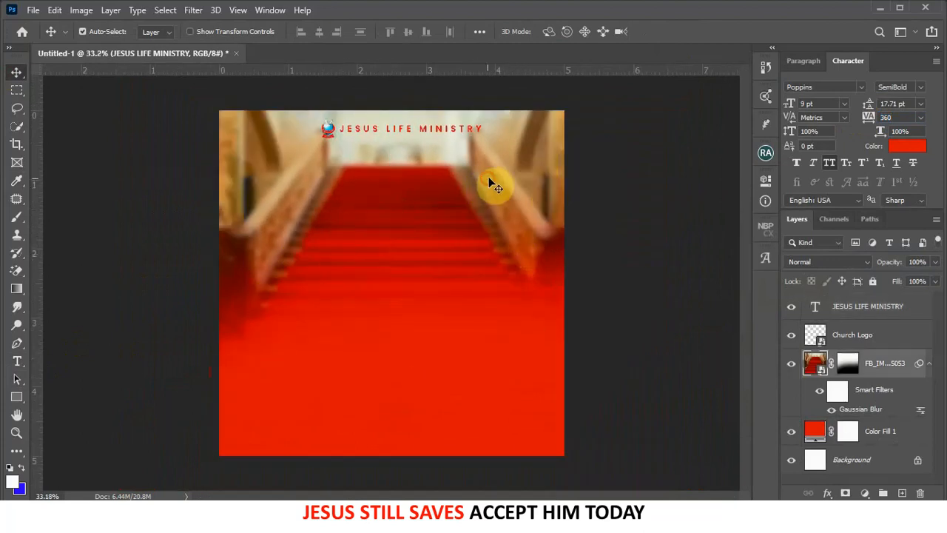
left_click(890, 435, "shift")
key("ctrl+g")
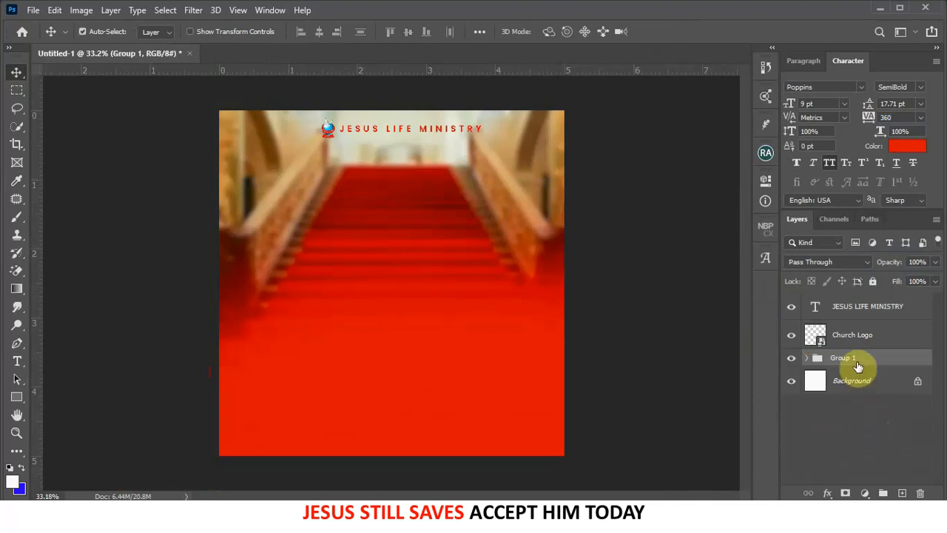
double_click(856, 359)
type("Background")
key("Return")
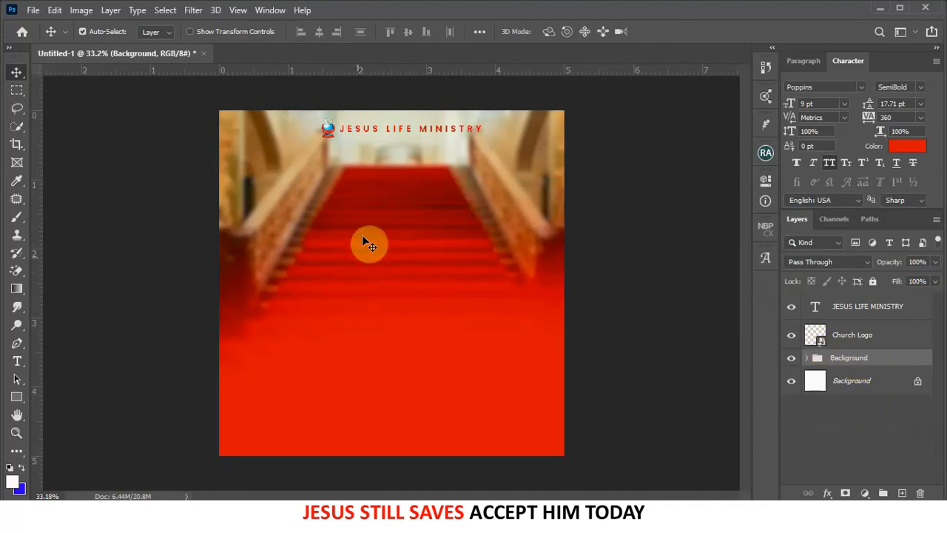
- Group the church logo and the heading into a group named 'CH Logo'
left_click(329, 133)
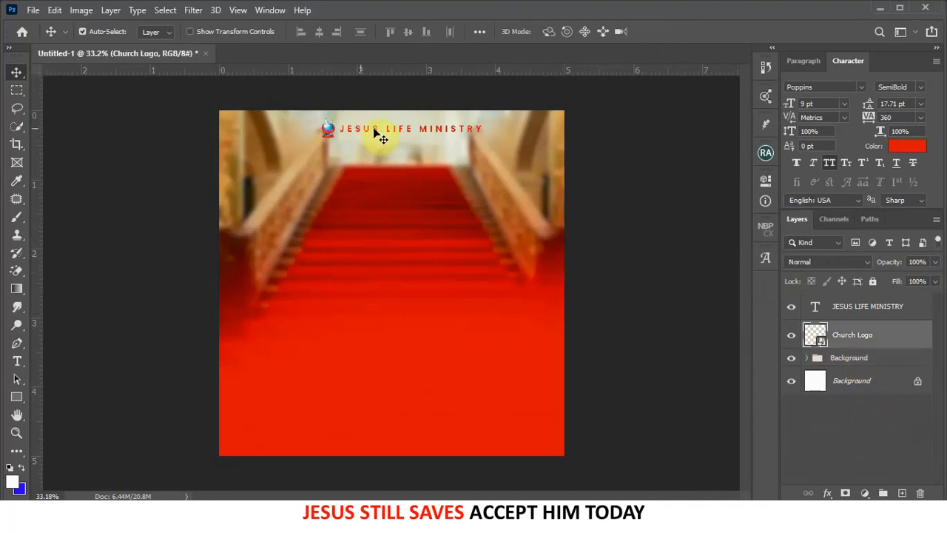
left_click(374, 131, "shift")
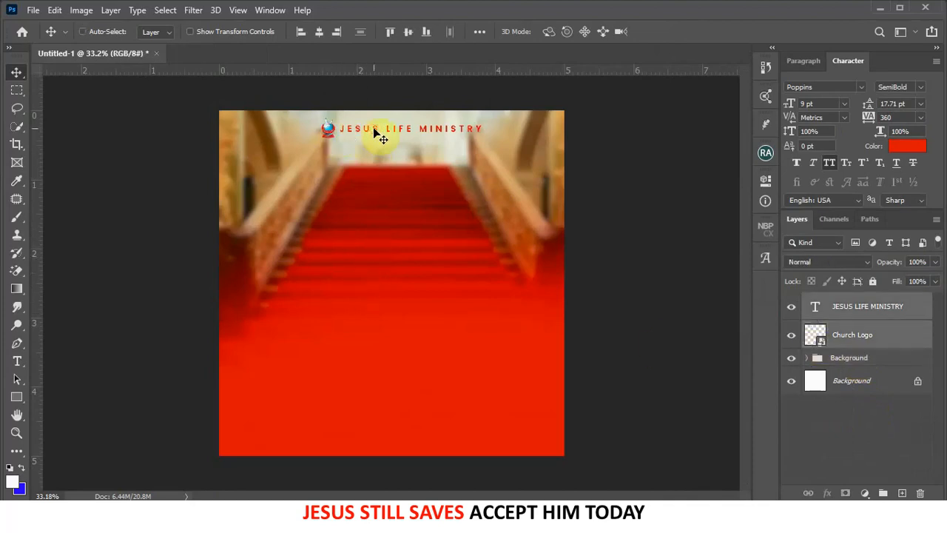
key("ctrl+g")
double_click(842, 301)
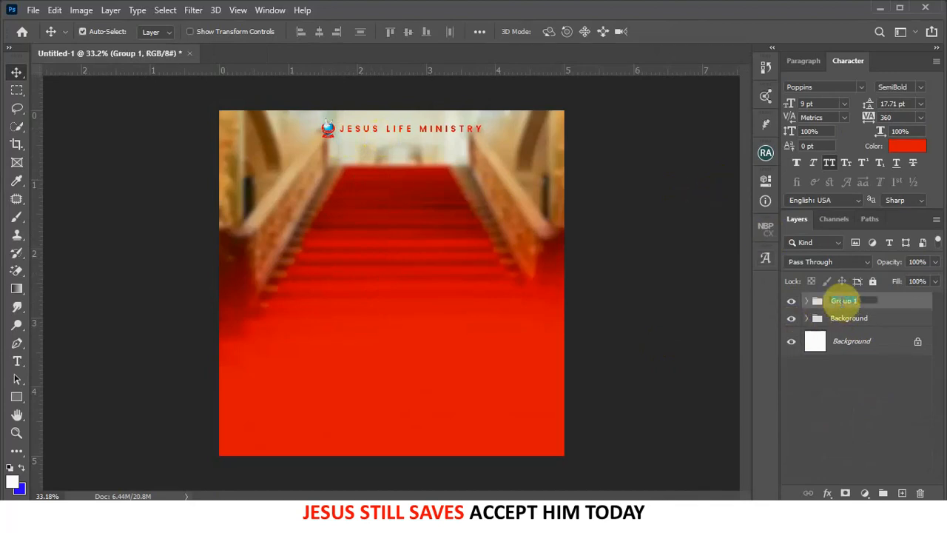
type("CH Logo")
key("Return")
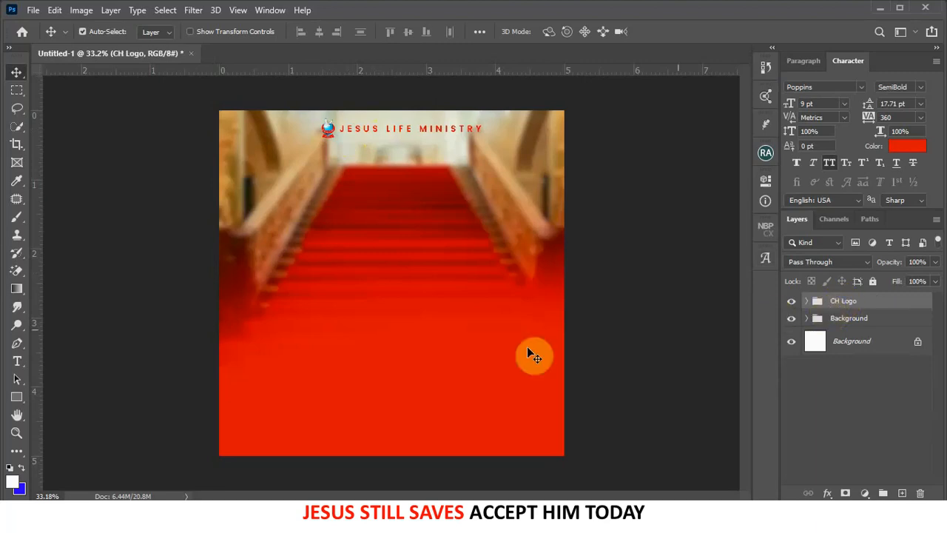
scroll(401, 127, "up", 1)
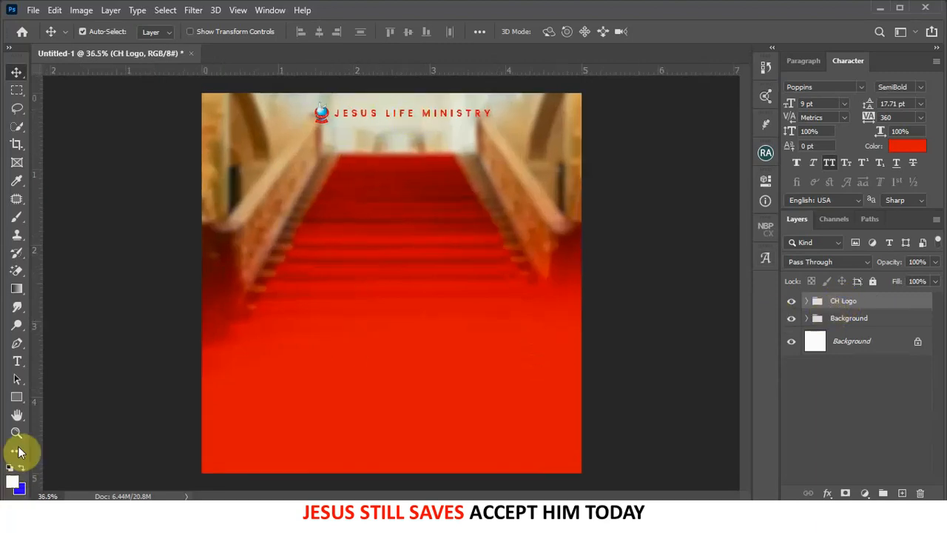
- Add a 'Presents' text line below the heading in the Bulgatti font with all caps off
left_click(17, 360)
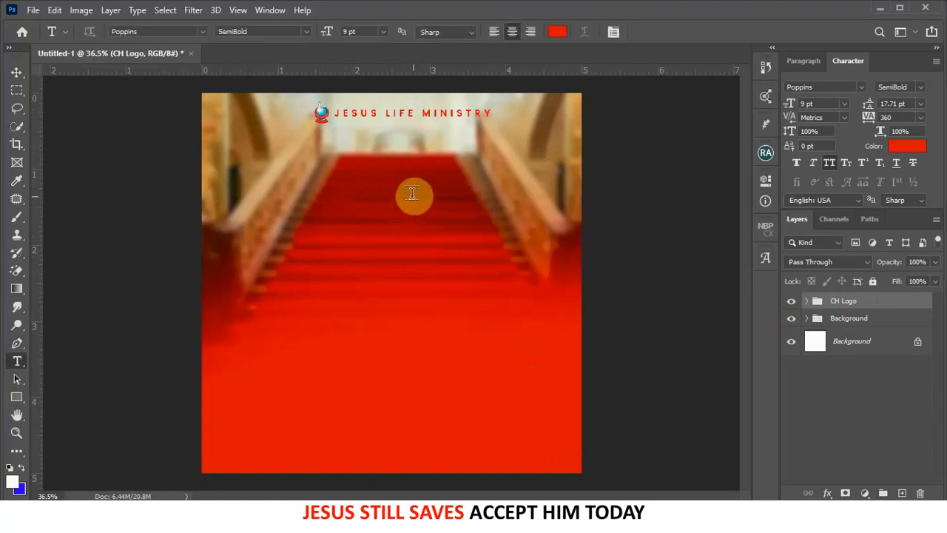
left_click(396, 139)
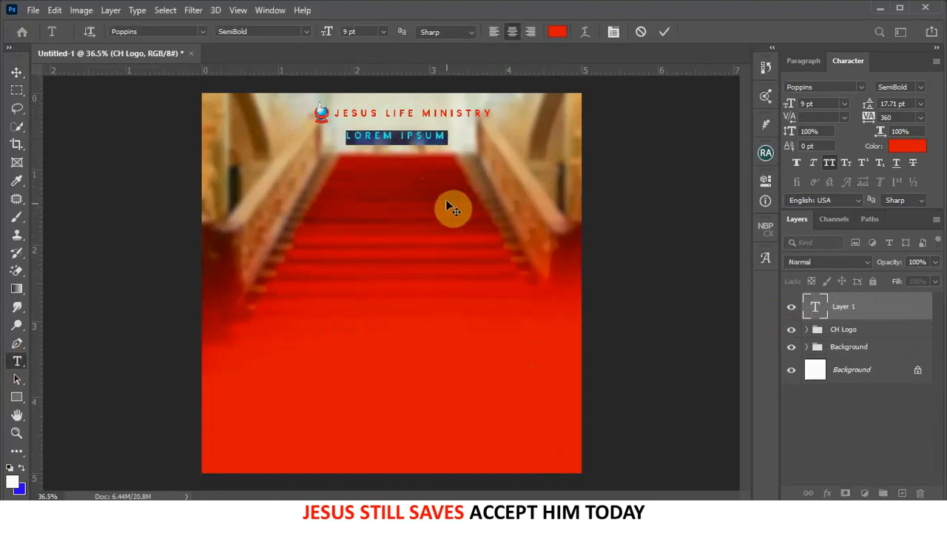
type("PRESENTS")
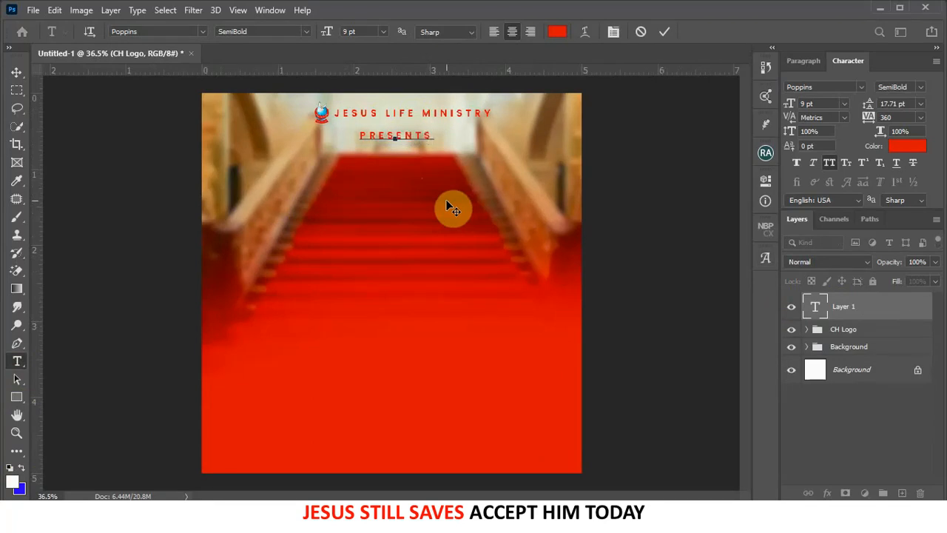
left_click(665, 31)
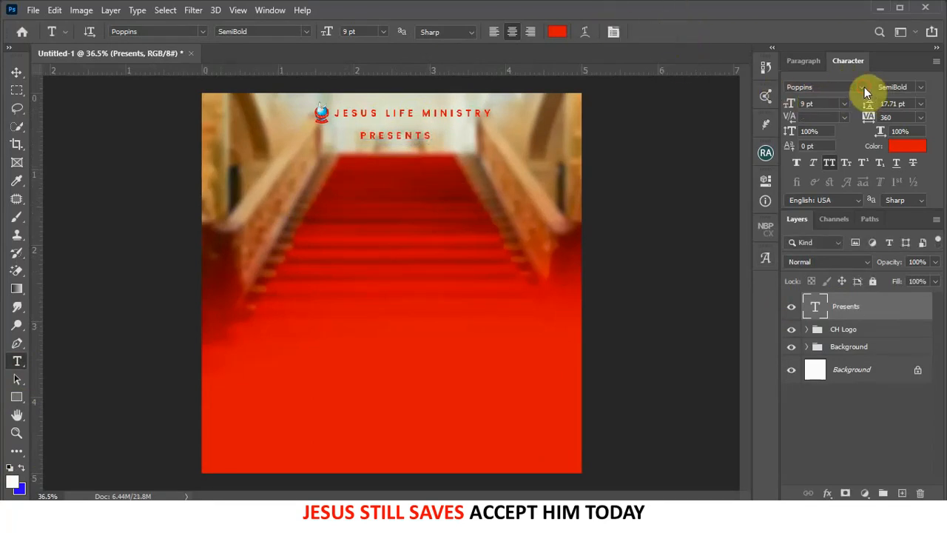
left_click(864, 87)
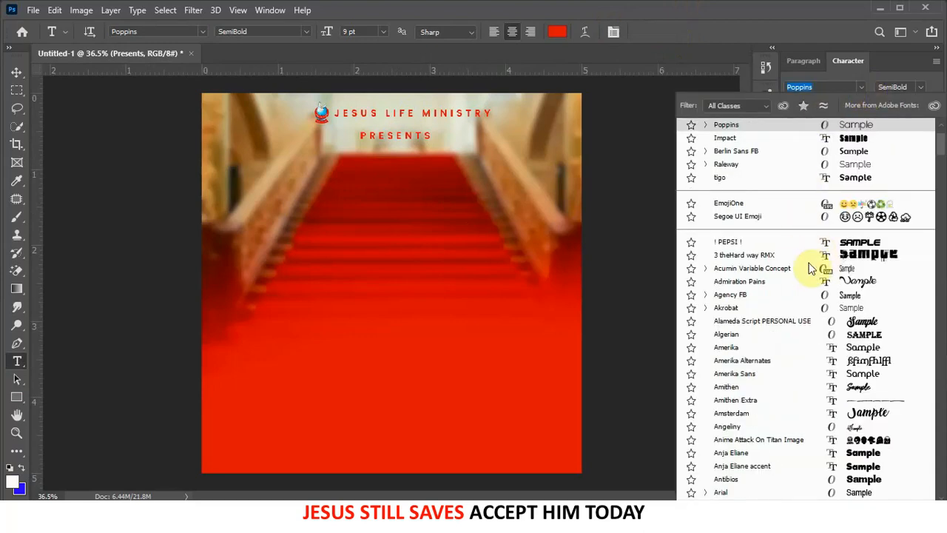
left_click(821, 256)
left_click(858, 85)
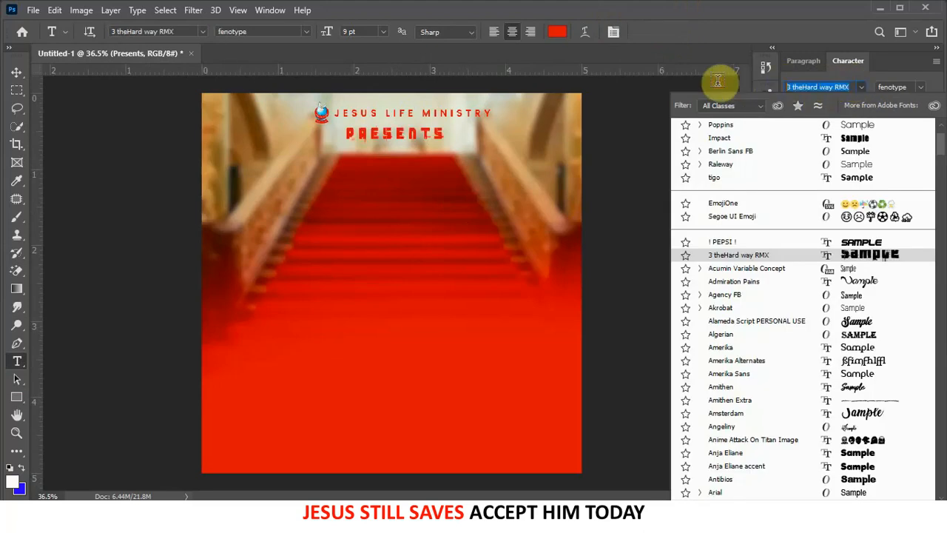
type("bulg")
left_click(857, 131)
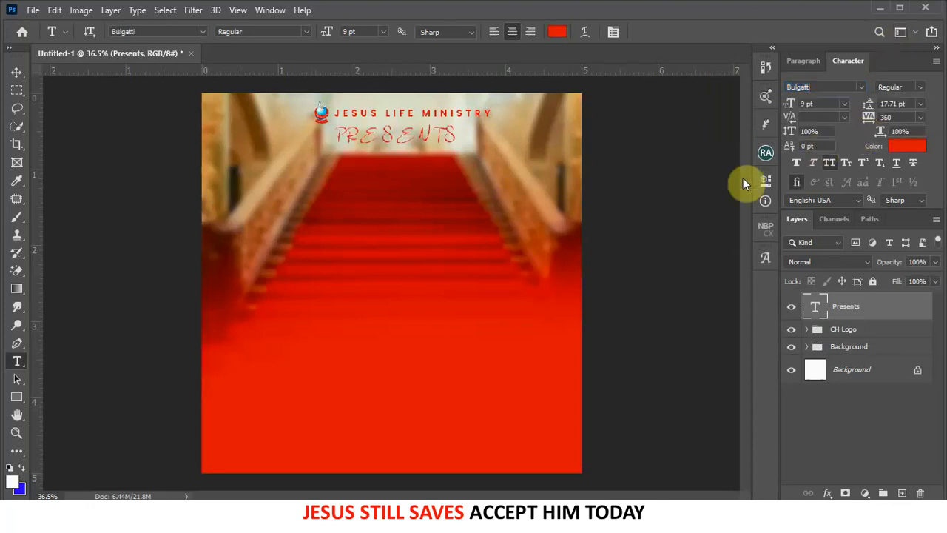
left_click(831, 162)
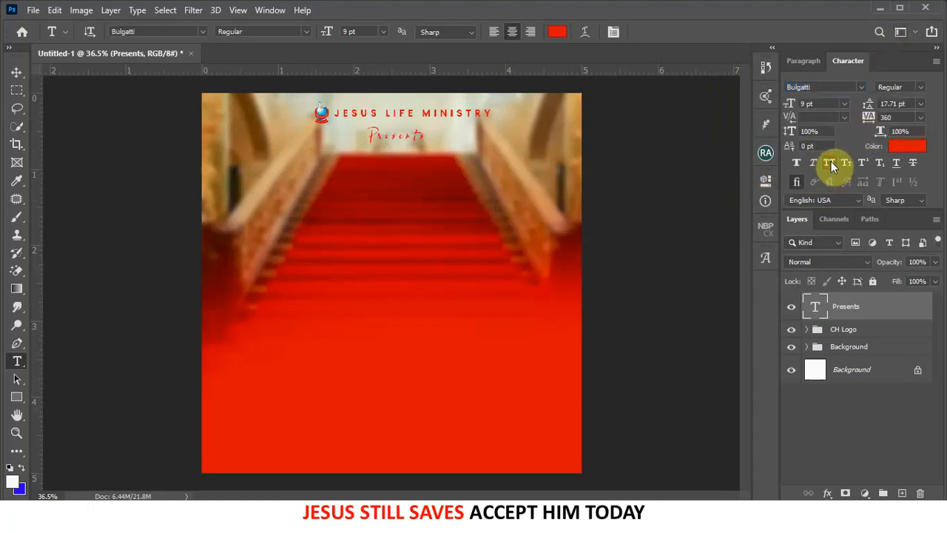
- Colour Presents black (000000), set its tracking to 0 and shift it slightly lower
left_click(17, 76)
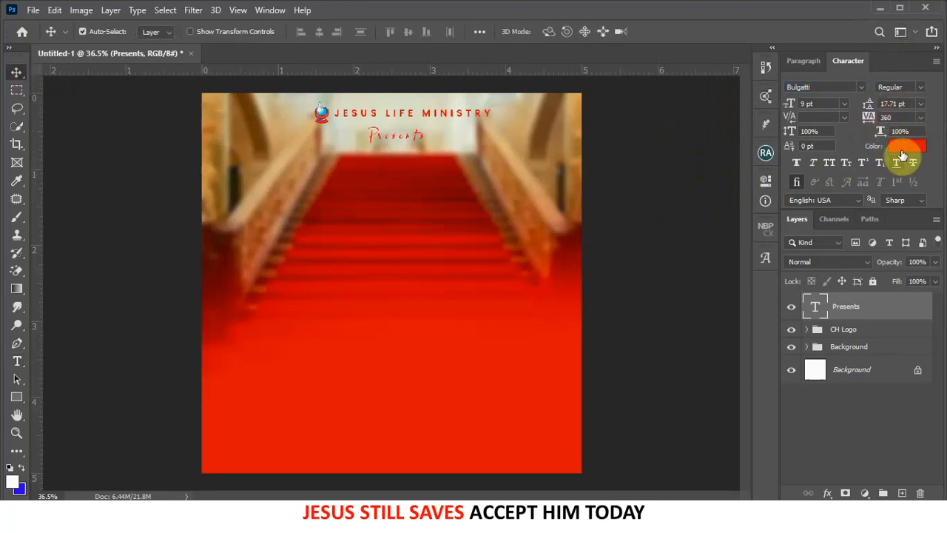
left_click(904, 146)
left_click_drag(667, 300, 784, 457)
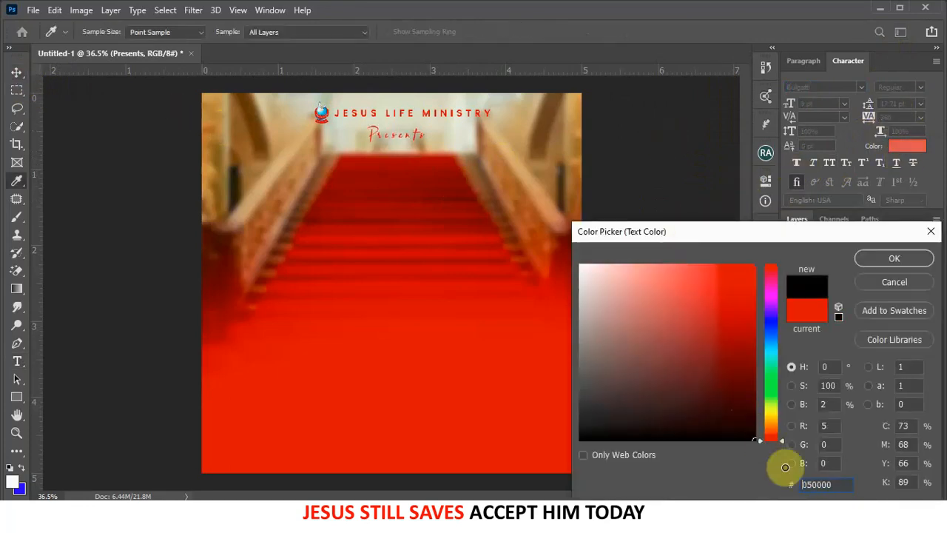
left_click(874, 255)
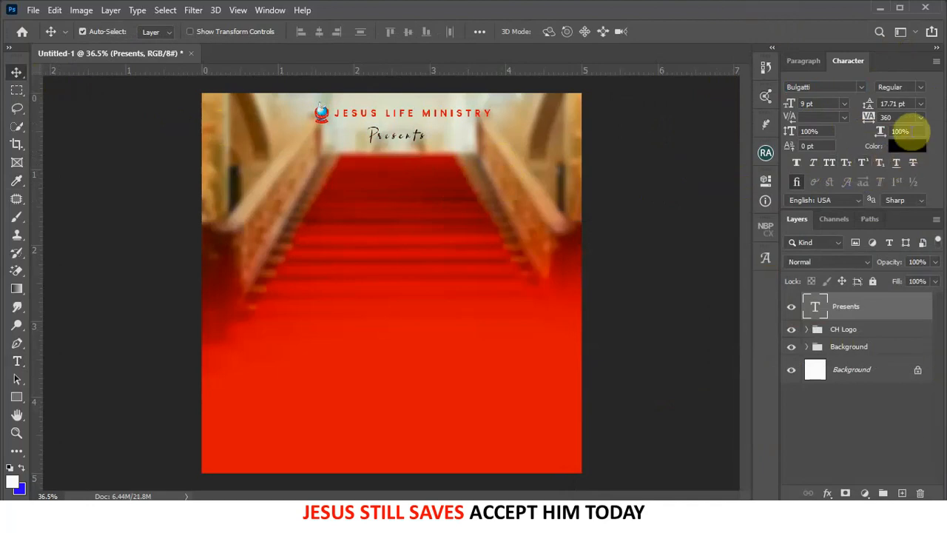
left_click(897, 117)
type("0")
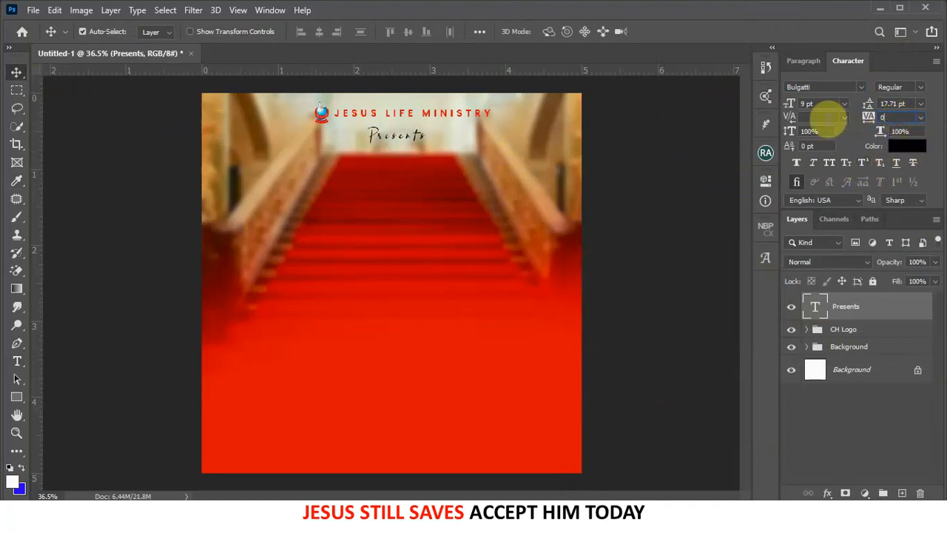
left_click_drag(393, 140, 401, 151)
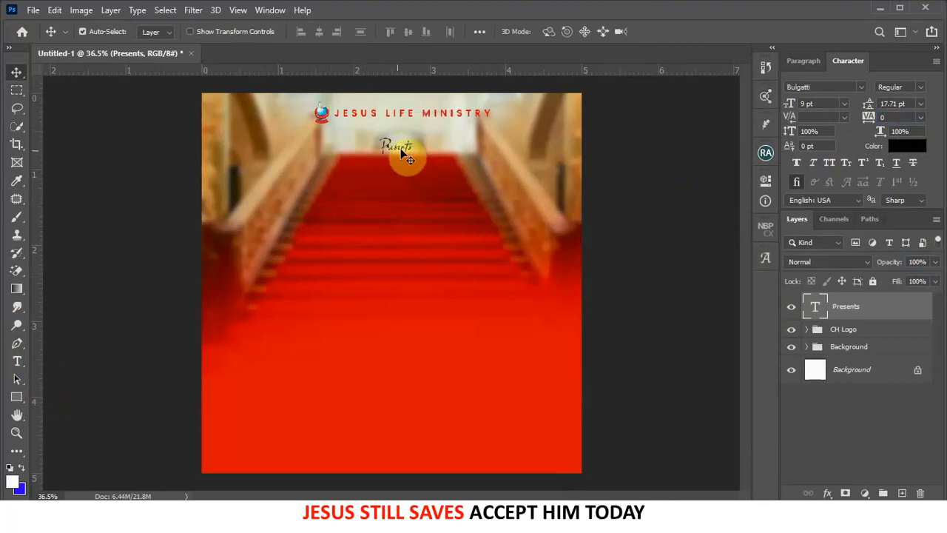
scroll(388, 151, "up", 3)
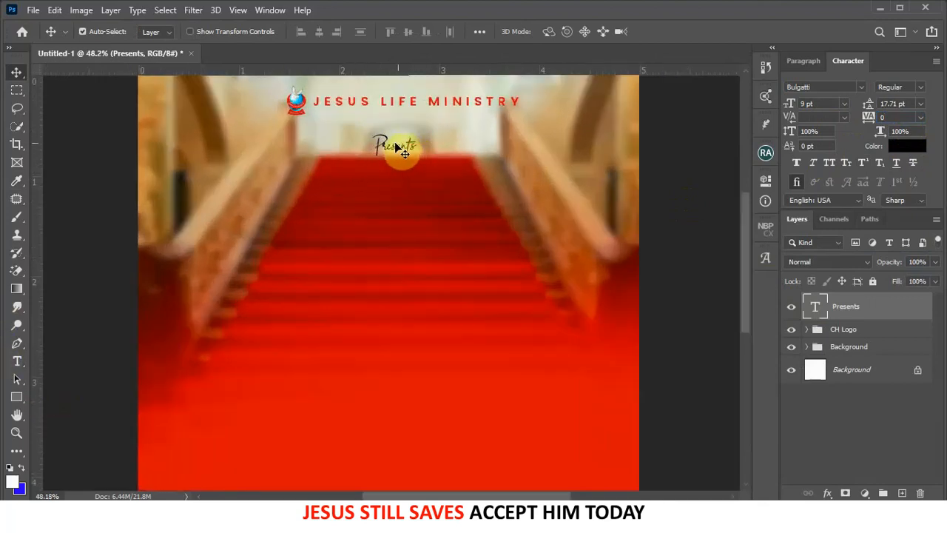
- Type 'HOUR OF GLORY' in Poppins Bold below Presents
left_click(18, 361)
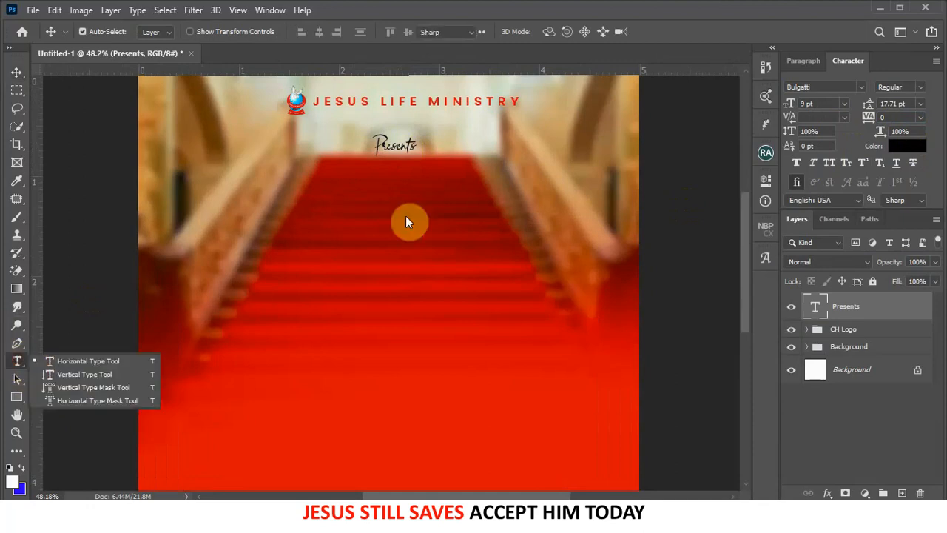
left_click(384, 176)
left_click(384, 177)
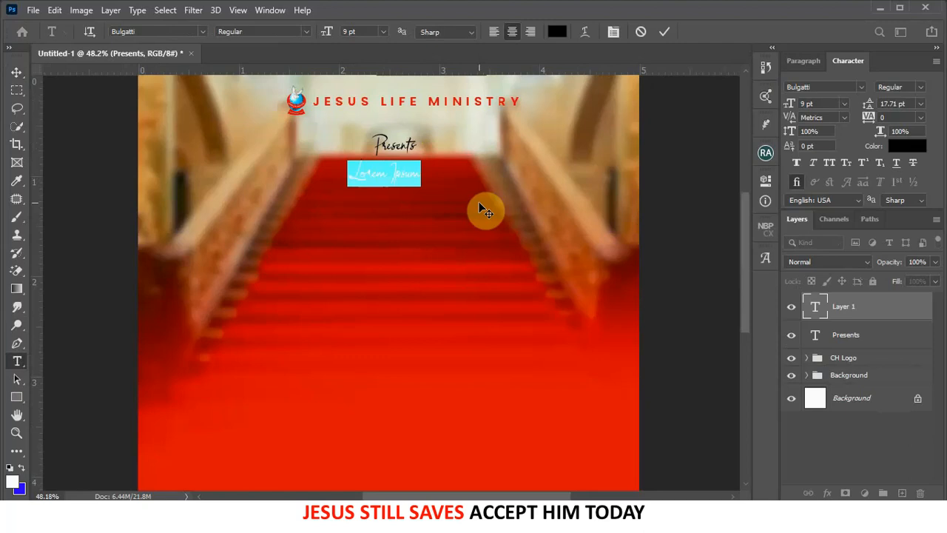
left_click(863, 87)
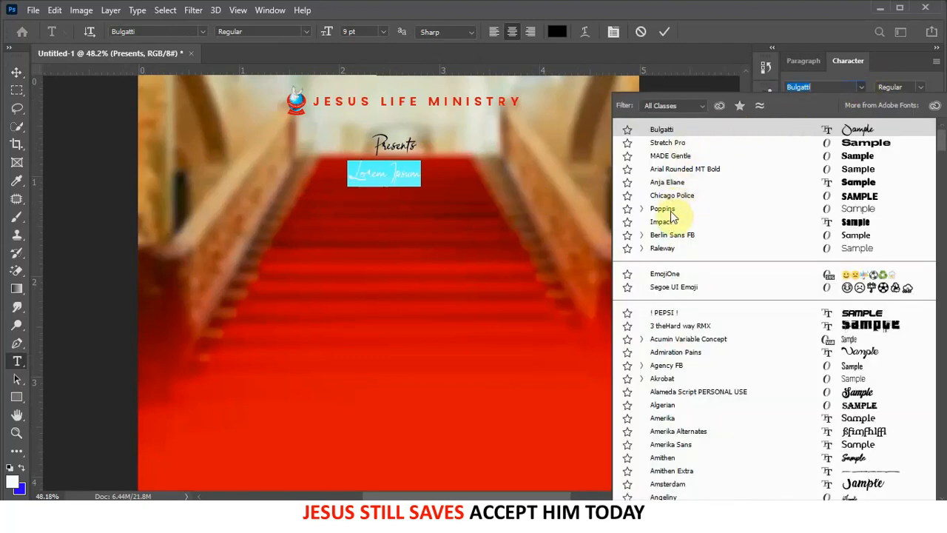
left_click(658, 209)
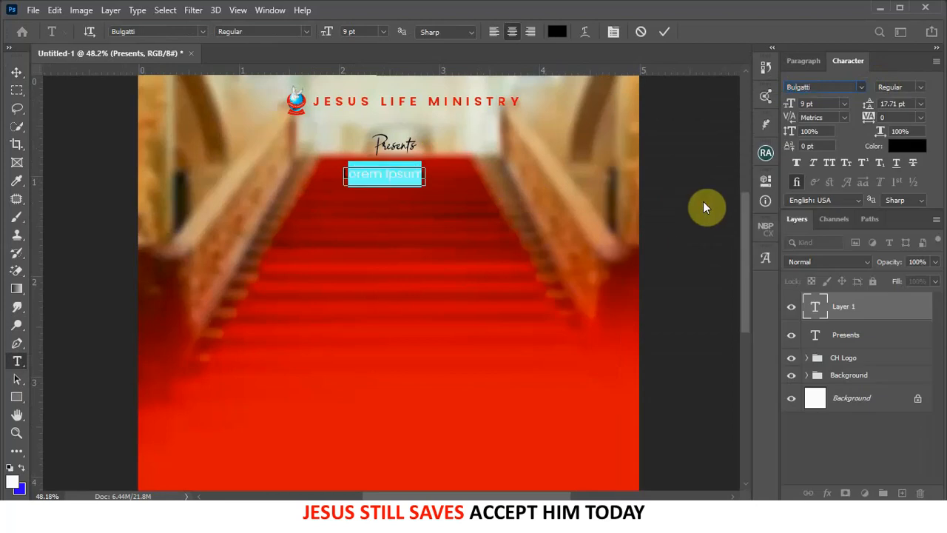
left_click(920, 87)
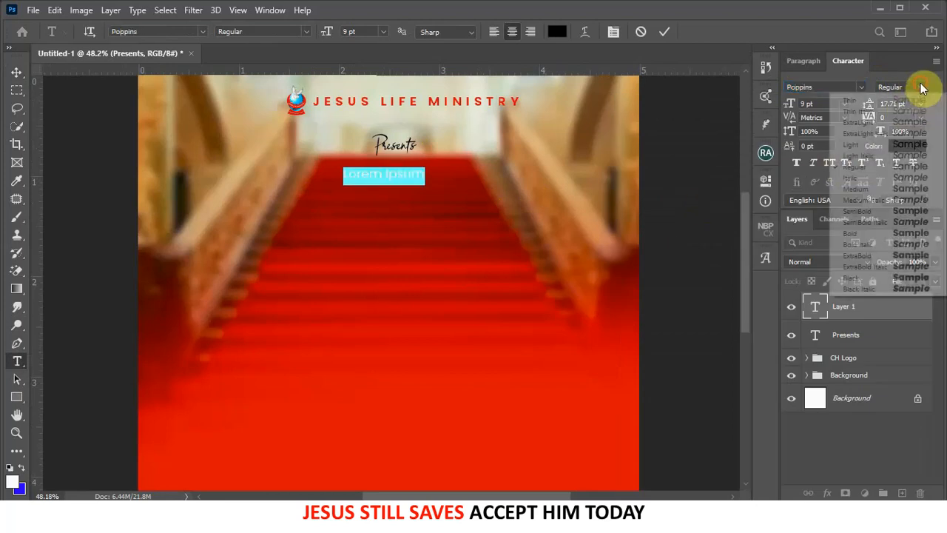
left_click(857, 233)
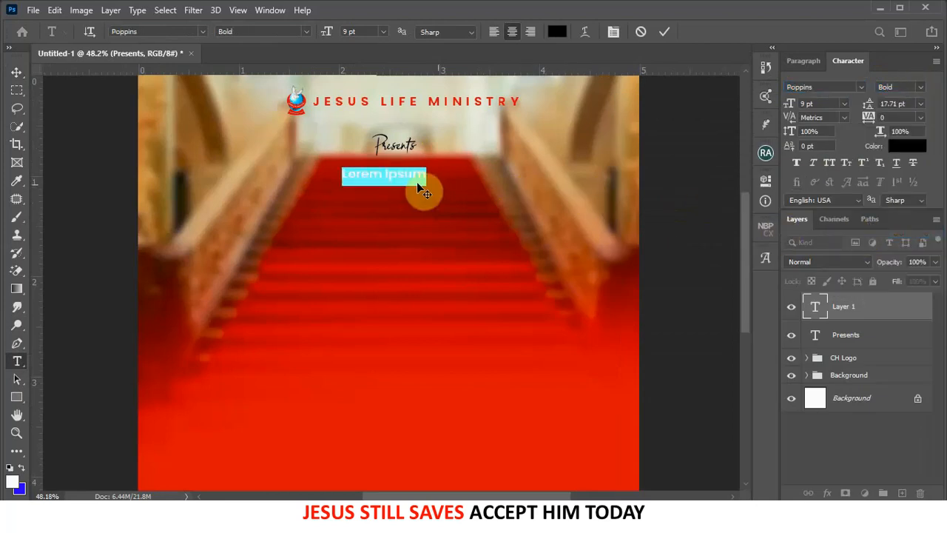
type("HOUR OF")
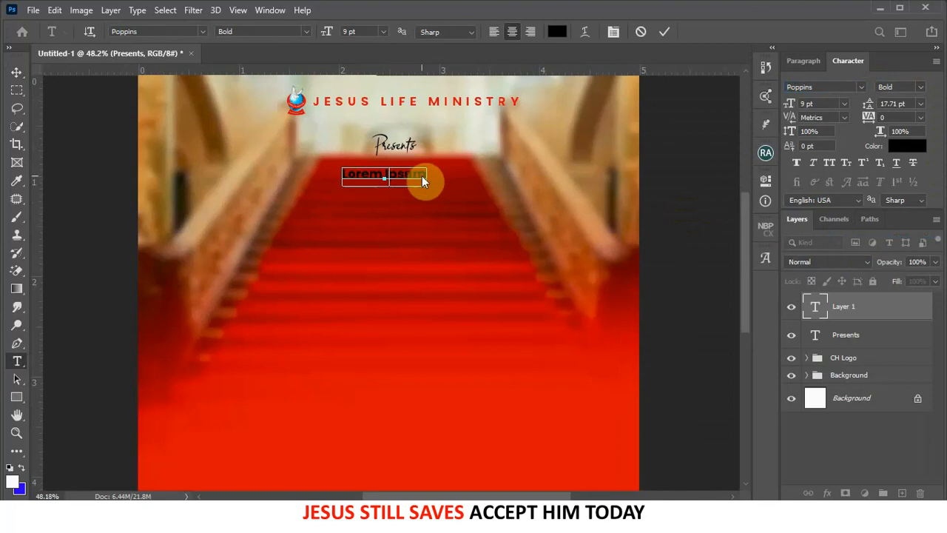
type(" GLO")
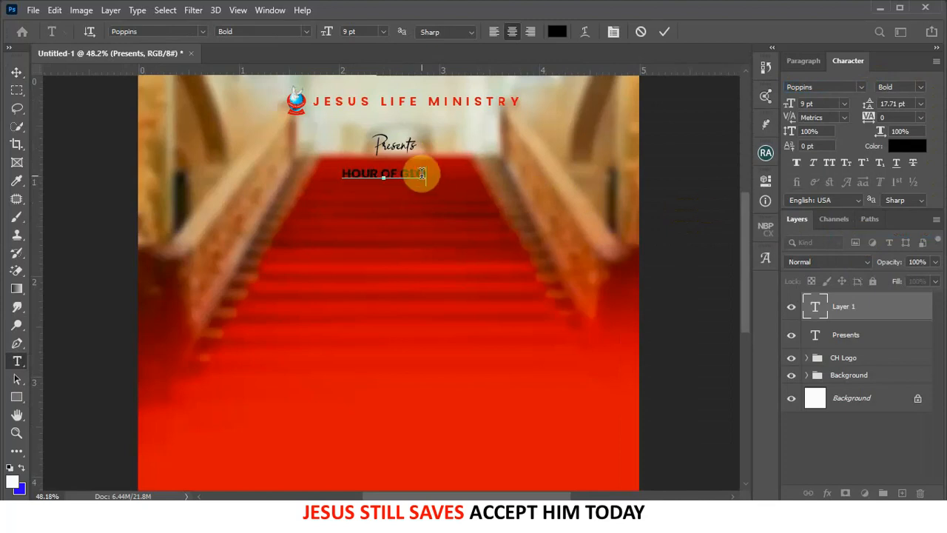
type("RY")
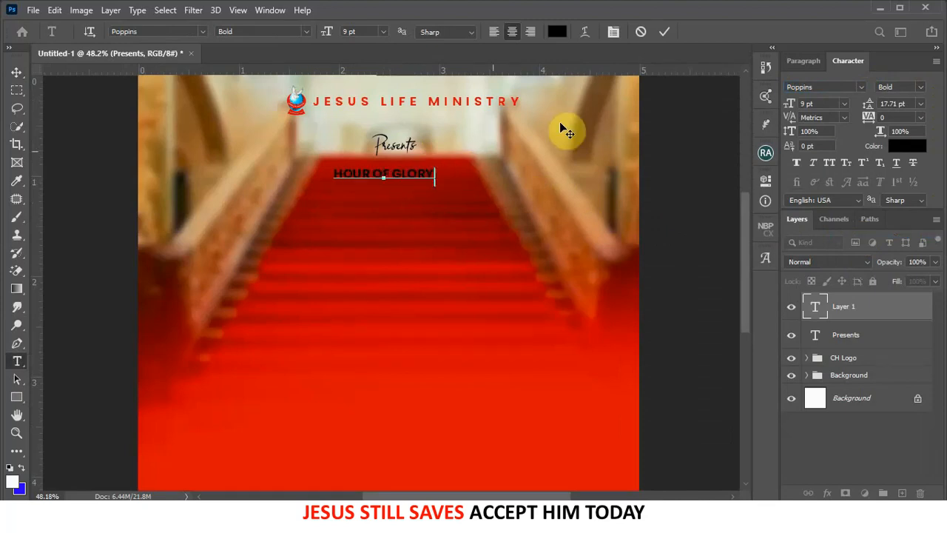
left_click(664, 31)
- Make HOUR OF GLORY white at 20 pt and centre it under Presents
left_click(893, 147)
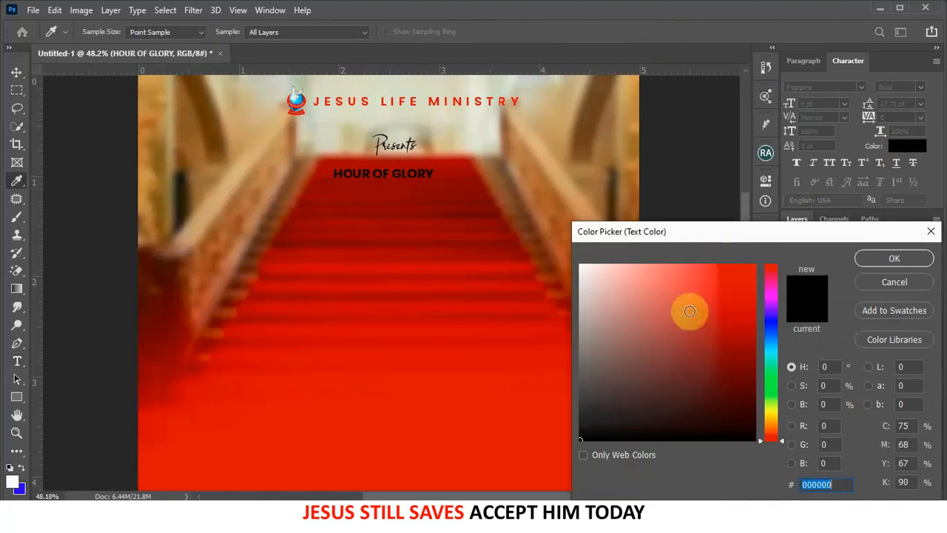
left_click_drag(688, 311, 465, 205)
left_click(891, 258)
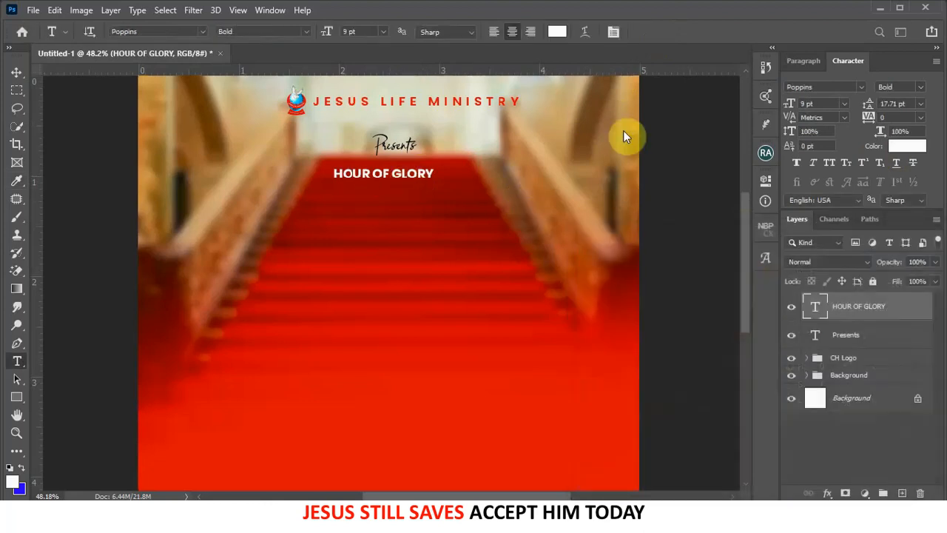
left_click_drag(789, 103, 797, 102)
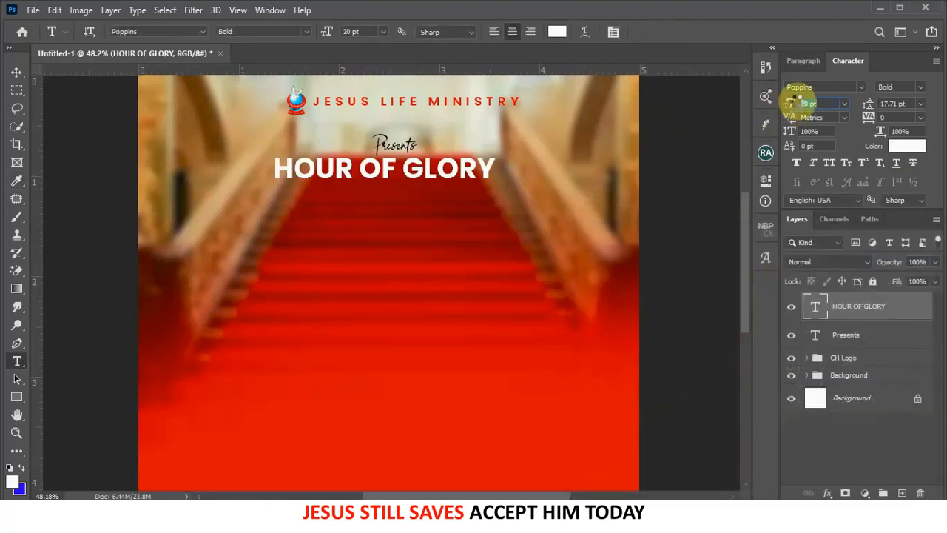
left_click(17, 73)
left_click_drag(428, 173, 437, 177)
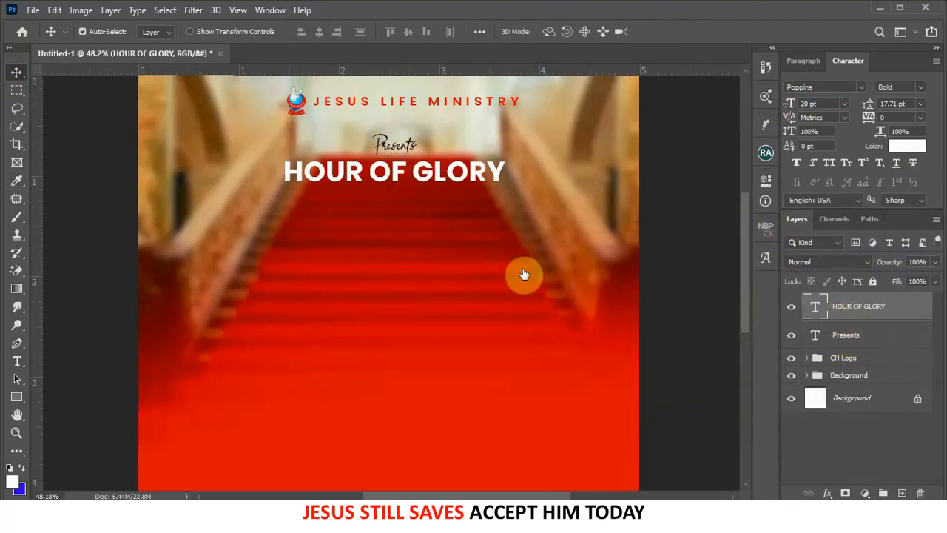
- Group Presents and HOUR OF GLORY into a group named 'Presents'
left_click(862, 337, "shift")
key("ctrl+g")
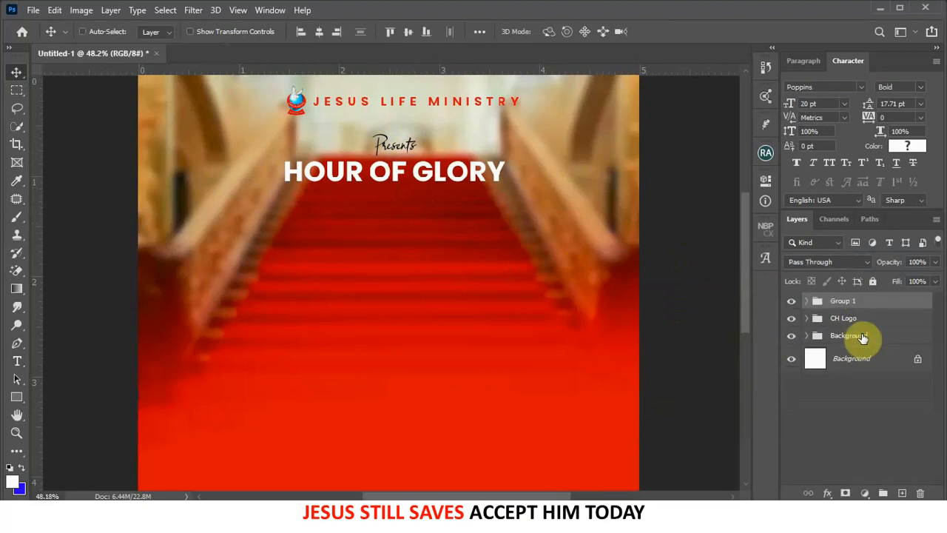
double_click(849, 303)
type("Presents")
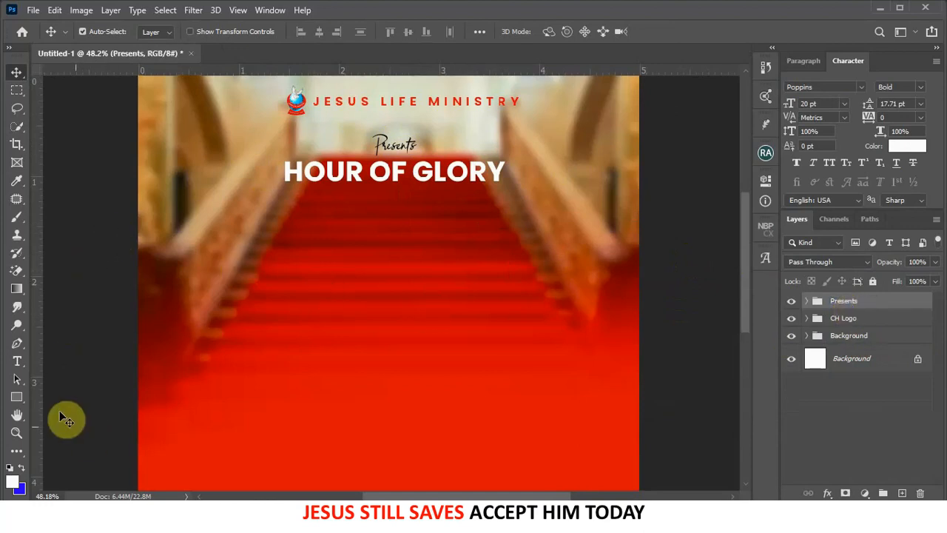
- Add a white 'Theme' text line below the title in Bulgatti at 11 pt
left_click(16, 361)
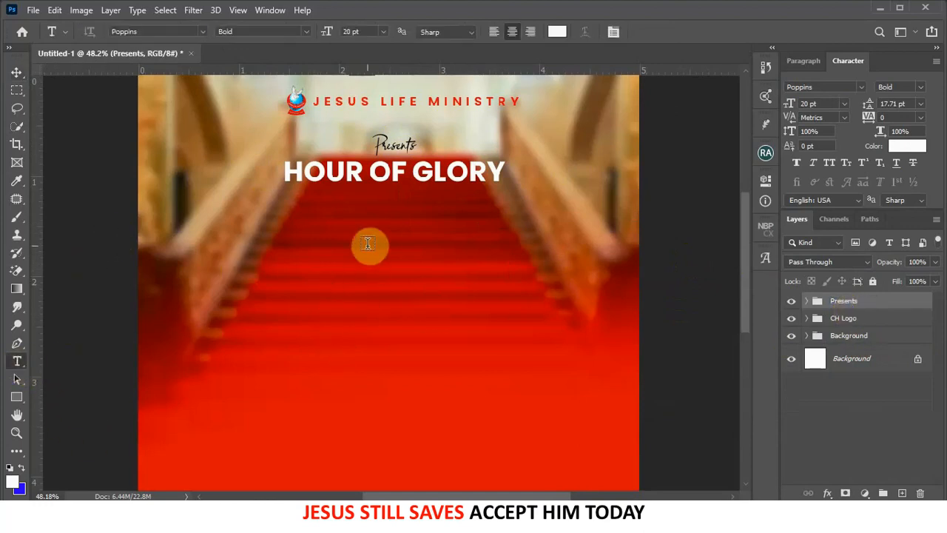
left_click(367, 243)
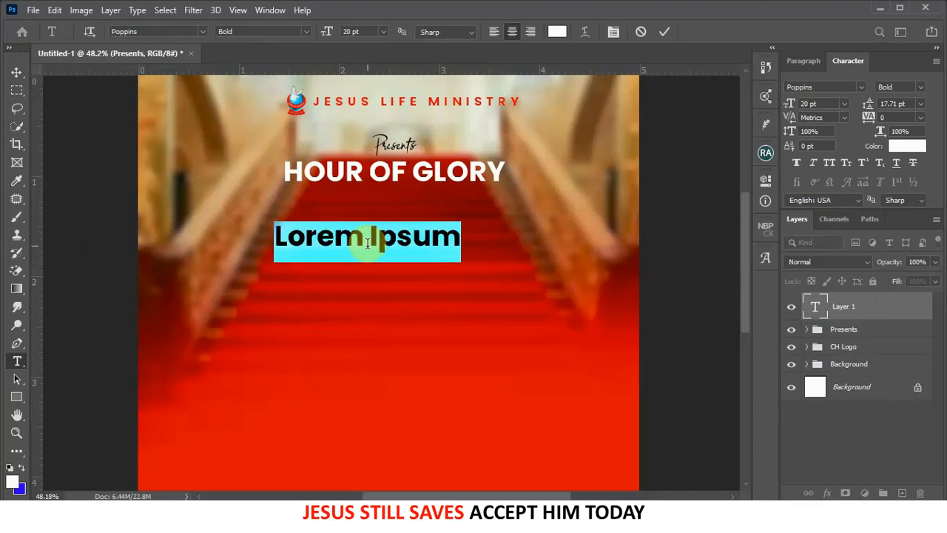
left_click(367, 243)
type("Theme")
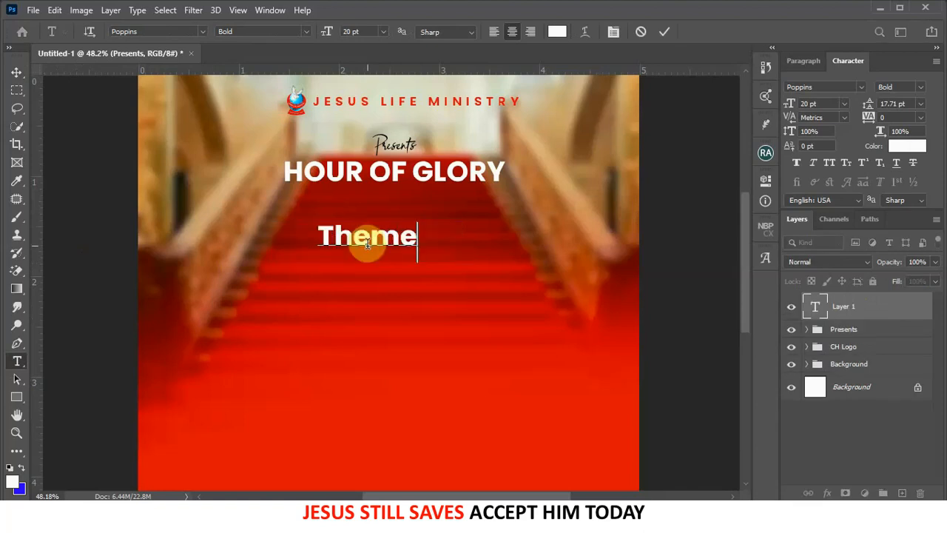
left_click(664, 31)
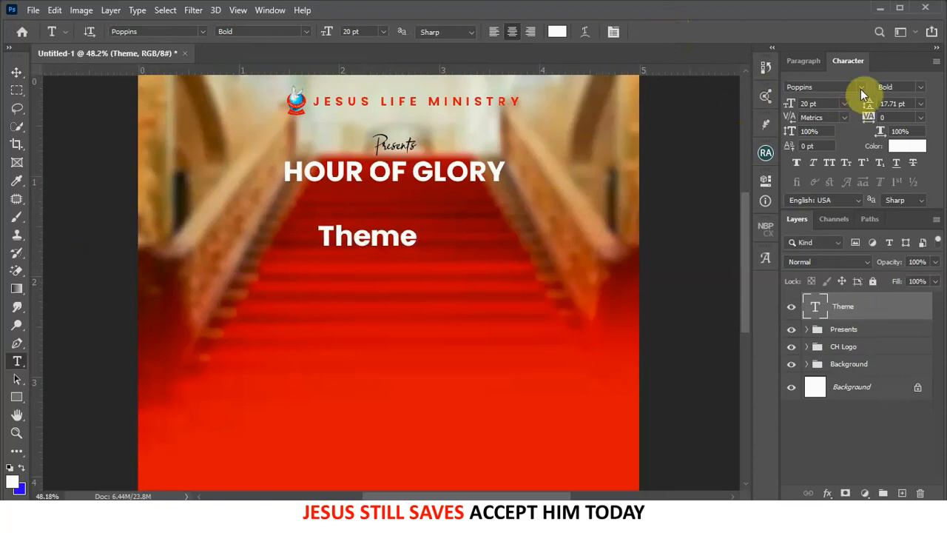
left_click(860, 87)
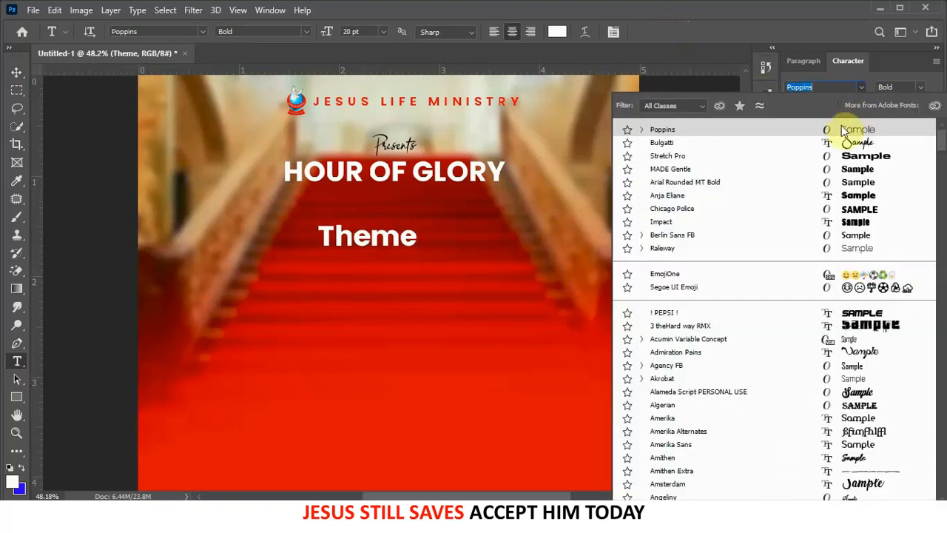
left_click(662, 145)
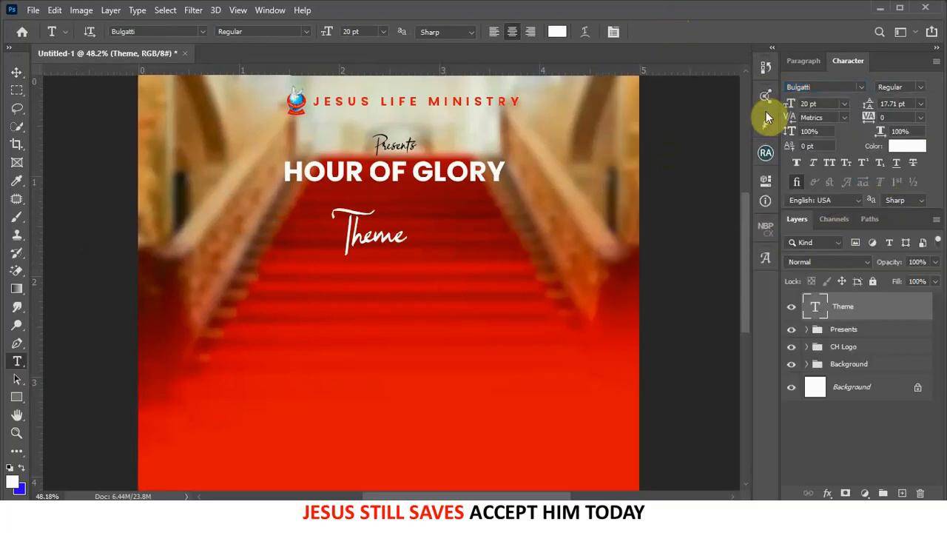
left_click_drag(790, 105, 774, 106)
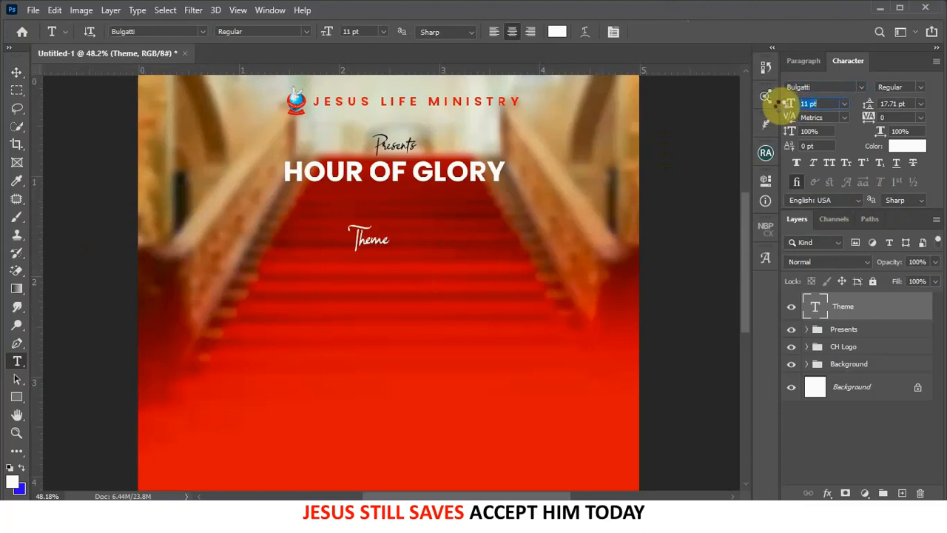
- Centre Theme under HOUR OF GLORY and Alt-drag a copy just below it
left_click(17, 72)
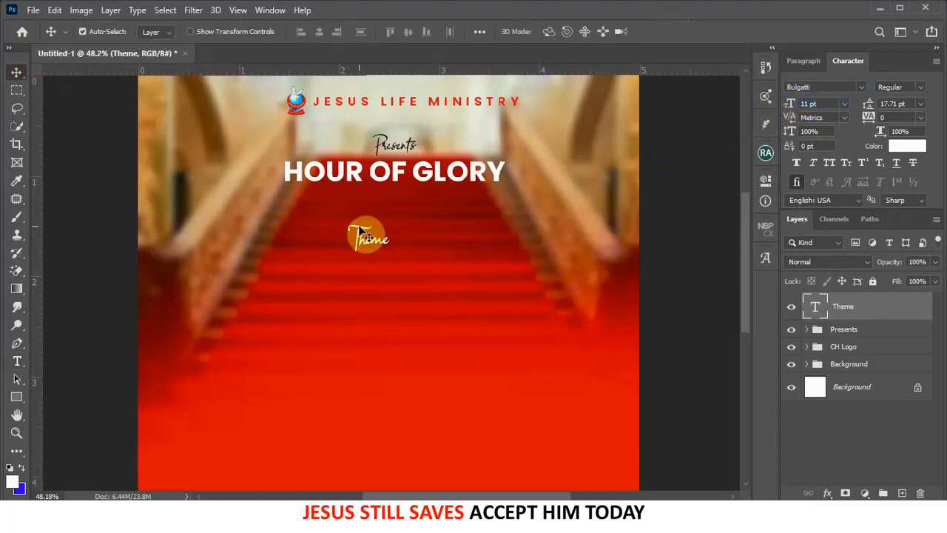
left_click_drag(362, 234, 390, 229)
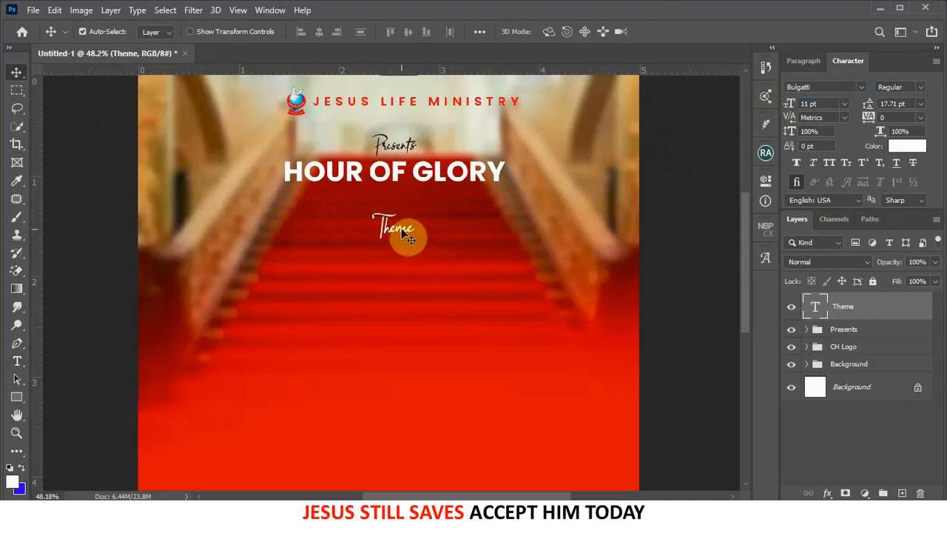
left_click_drag(411, 238, 400, 260)
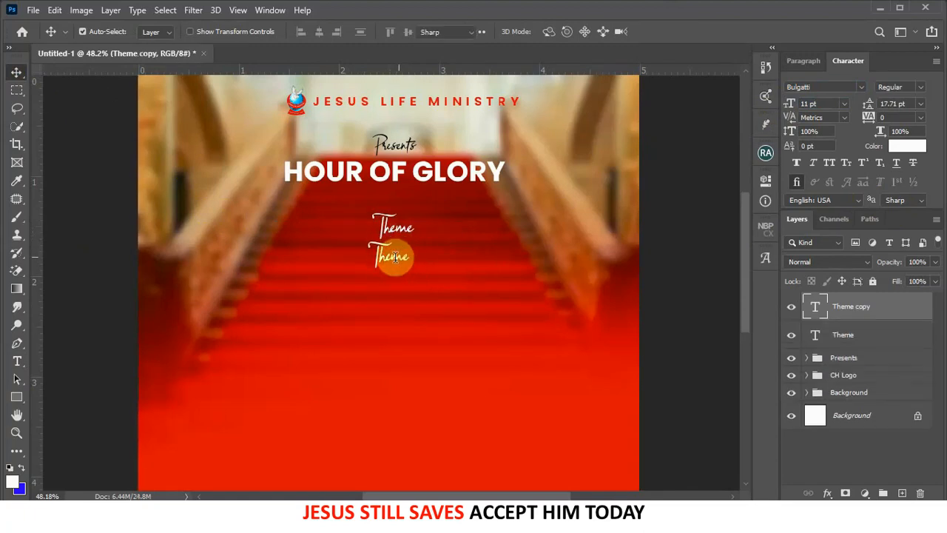
- Retype the duplicated Theme line as 'THE'
double_click(400, 260)
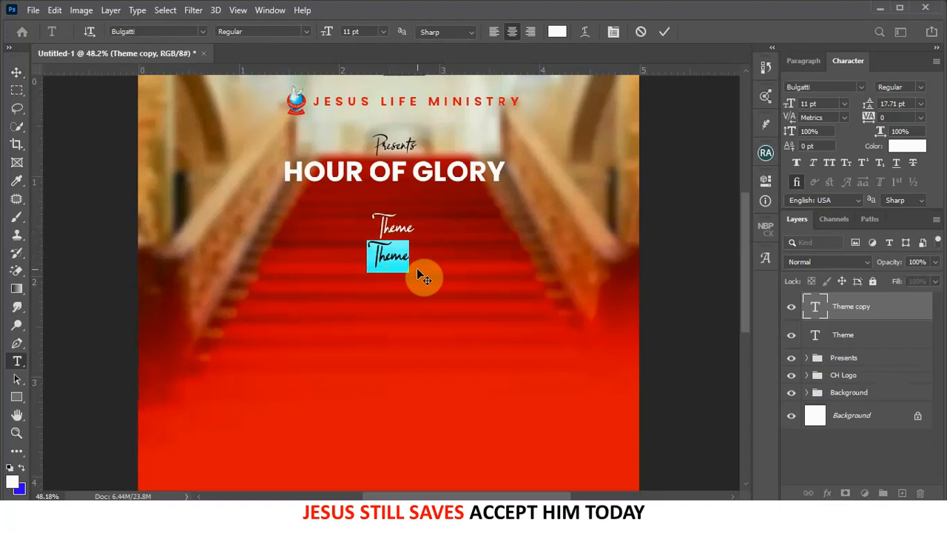
type("THE")
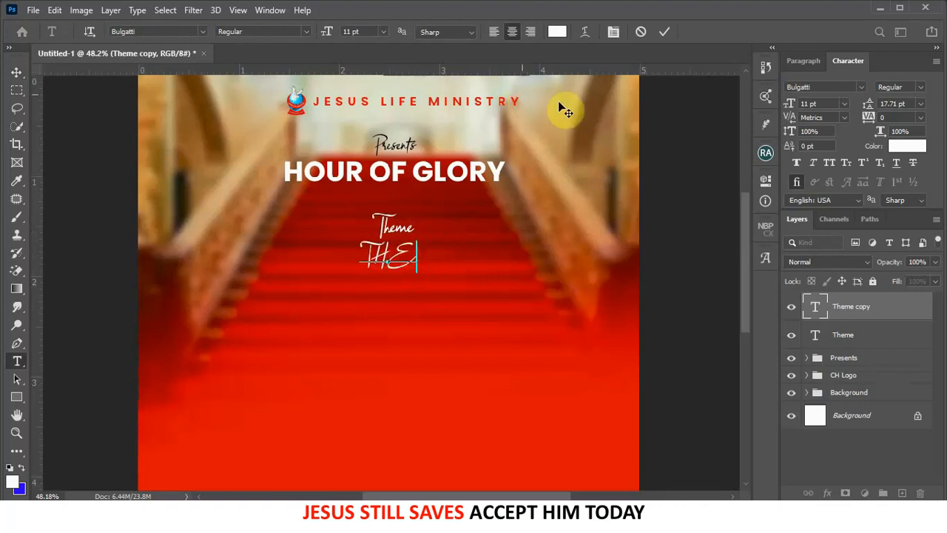
left_click(668, 33)
key("v")
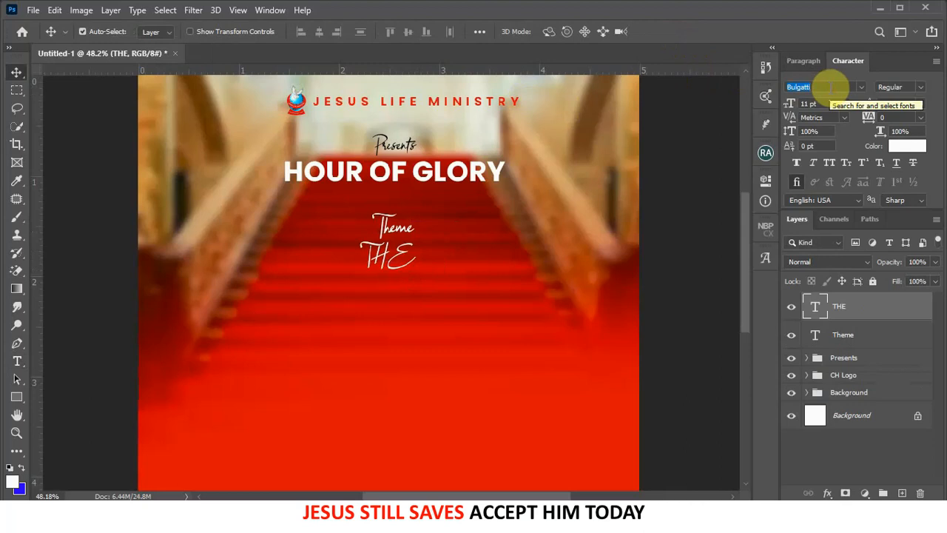
- Set THE in Celtic Garamond the 2nd with Faux Bold
left_click(863, 86)
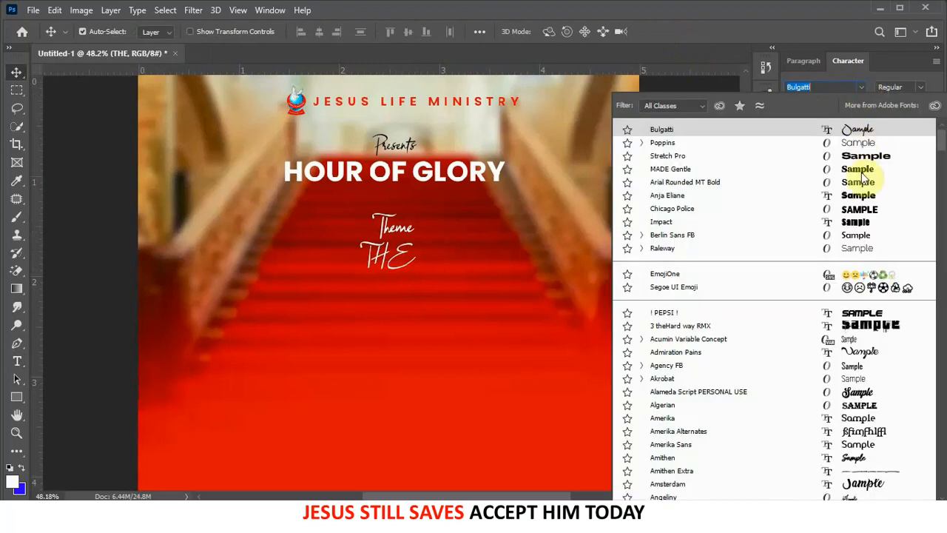
scroll(869, 411, "down", 5)
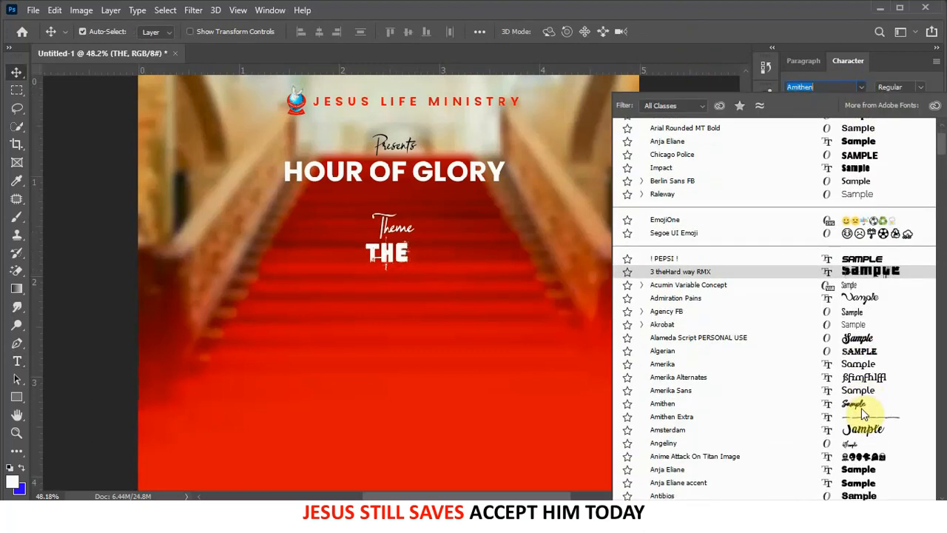
scroll(871, 411, "down", 5)
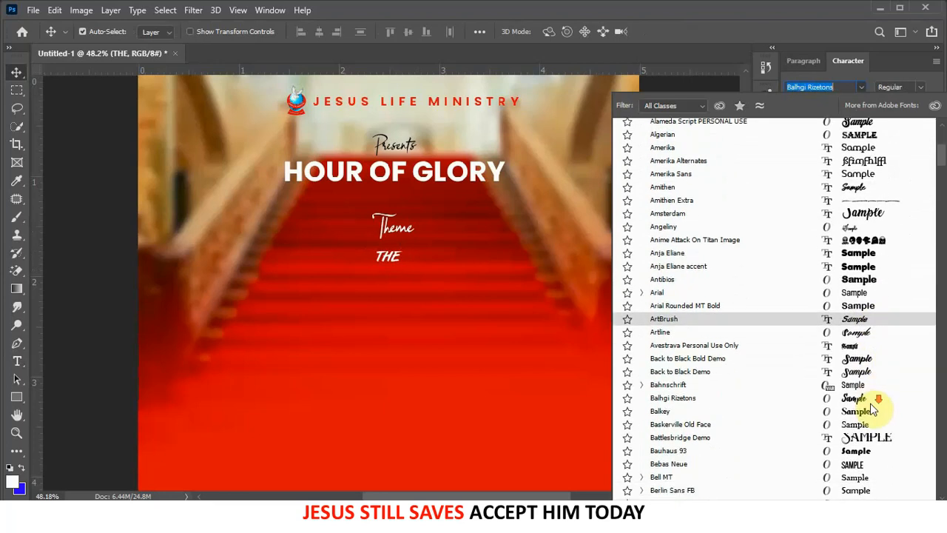
scroll(863, 400, "down", 6)
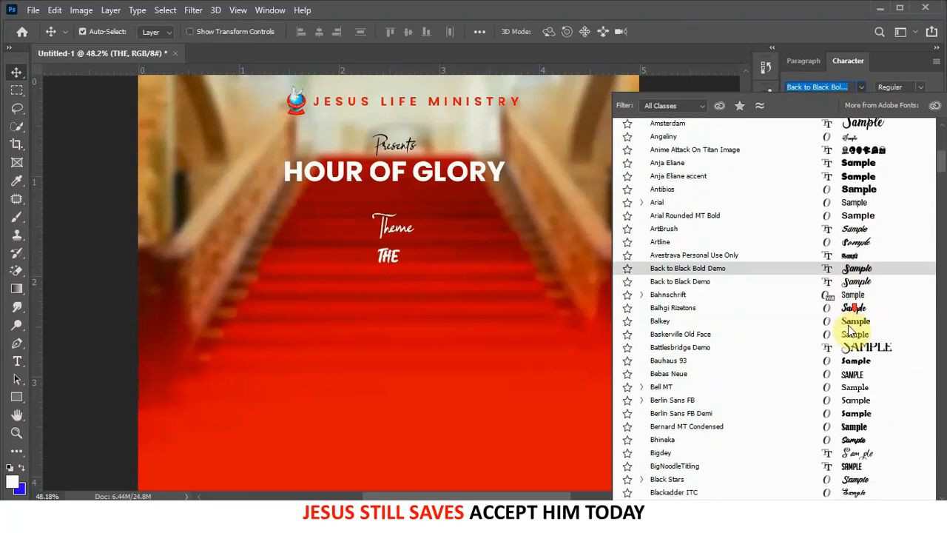
scroll(851, 334, "down", 1)
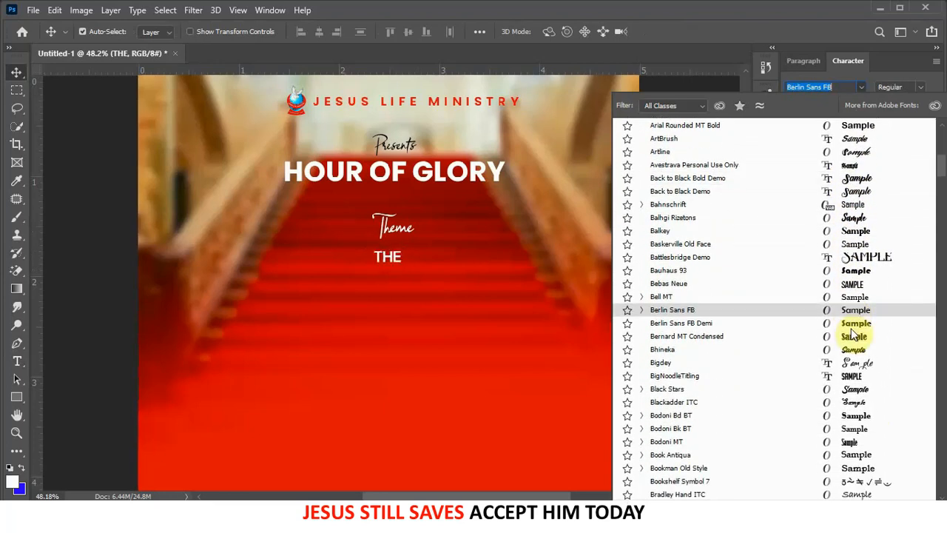
scroll(852, 335, "down", 1)
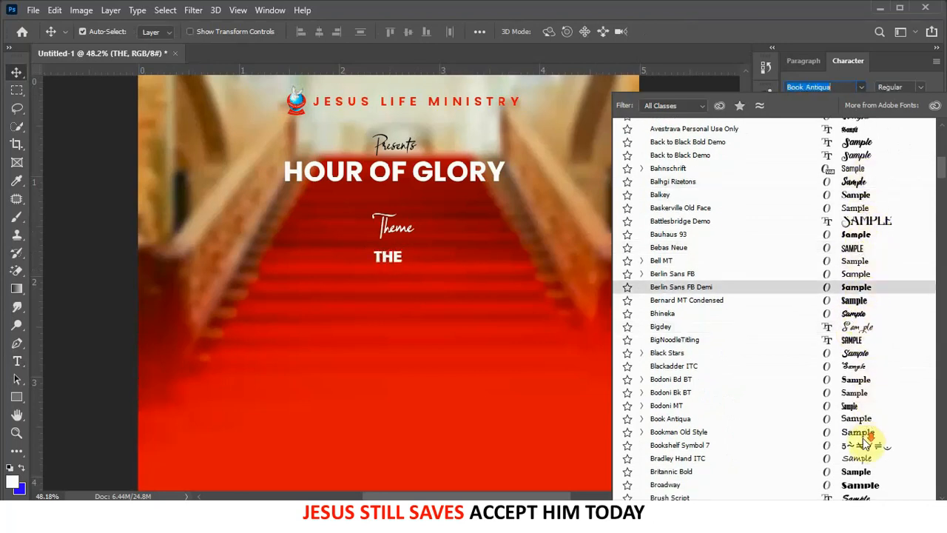
scroll(867, 438, "down", 1)
scroll(865, 438, "down", 1)
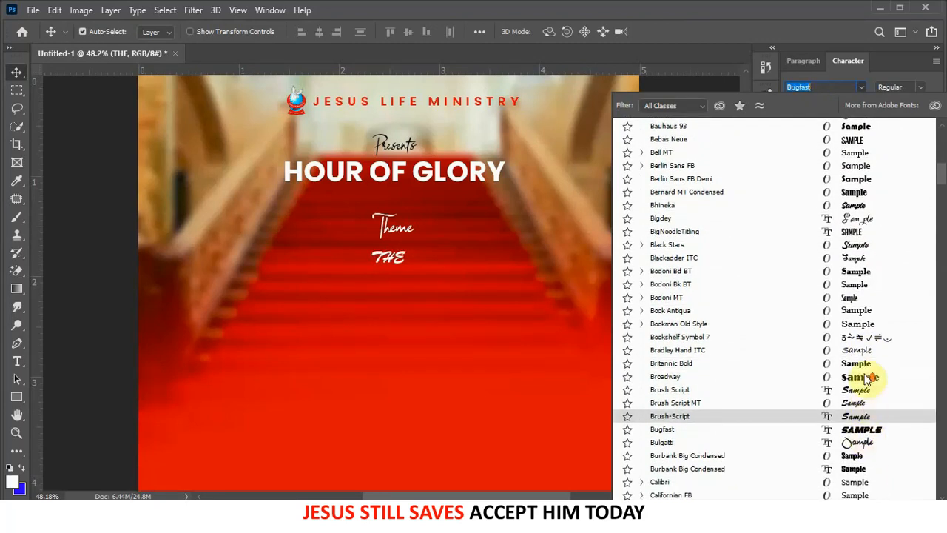
scroll(854, 308, "up", 2)
scroll(855, 296, "up", 3)
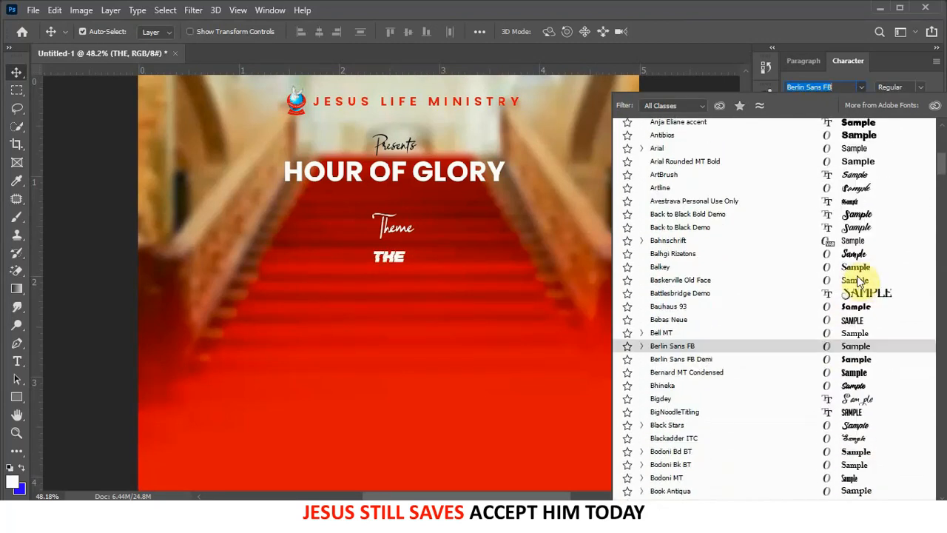
scroll(860, 273, "up", 4)
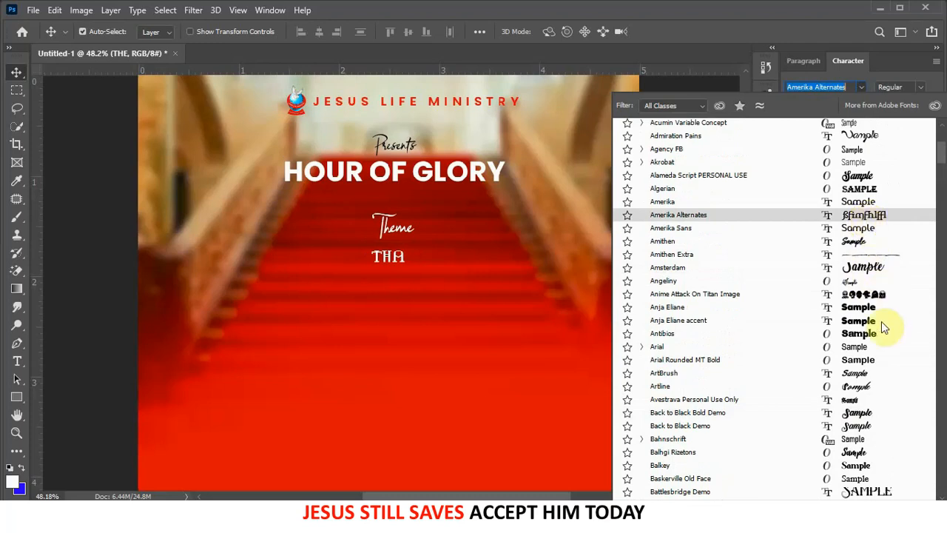
scroll(876, 399, "down", 1)
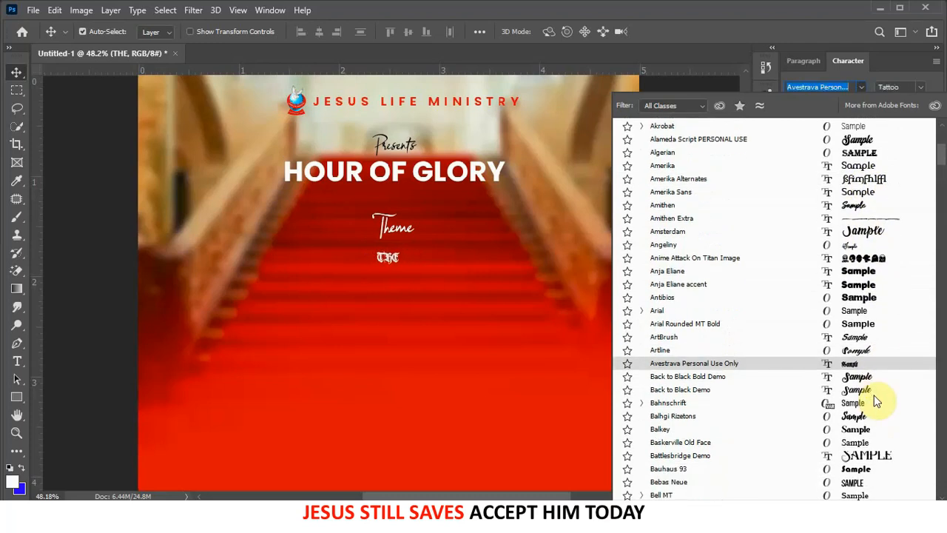
scroll(873, 395, "down", 3)
scroll(848, 380, "down", 4)
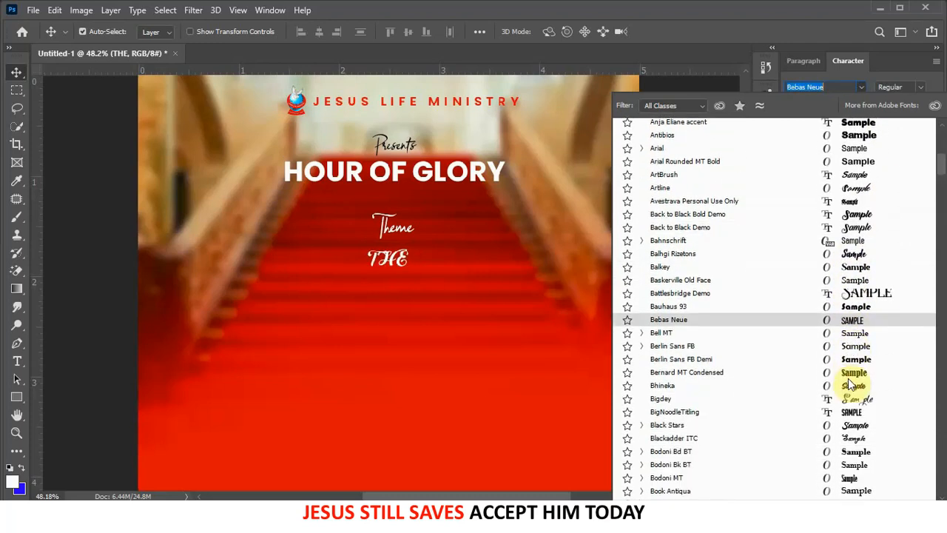
scroll(851, 383, "down", 7)
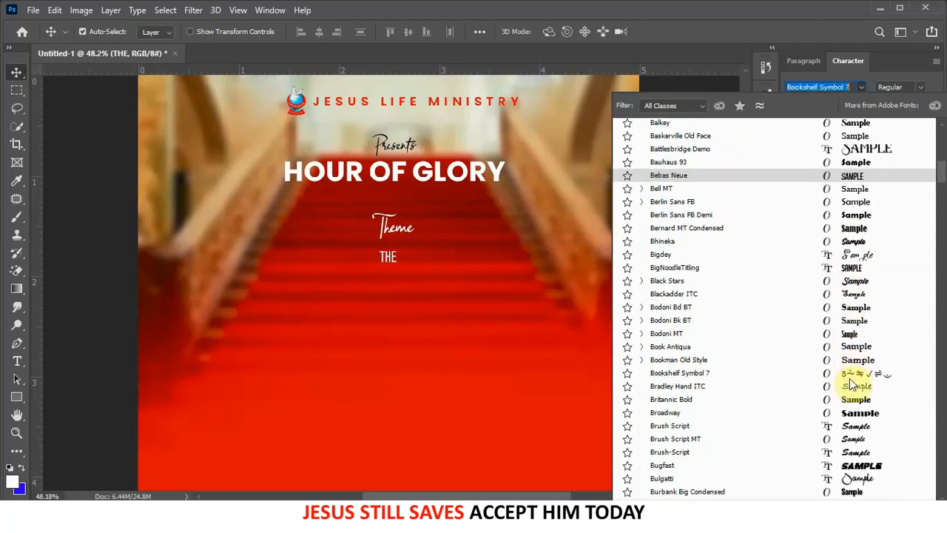
scroll(851, 382, "down", 1)
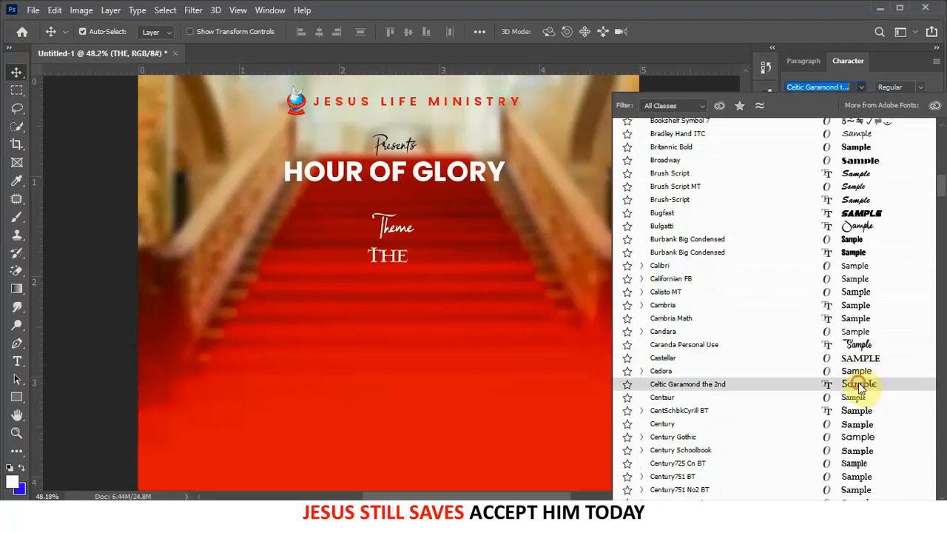
left_click(859, 386)
scroll(400, 266, "up", 1)
scroll(392, 259, "up", 2)
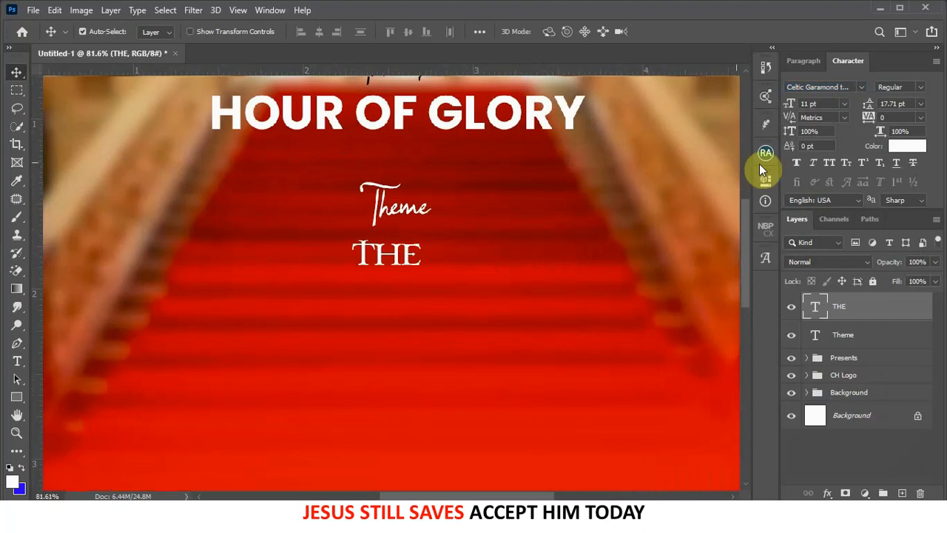
left_click(797, 163)
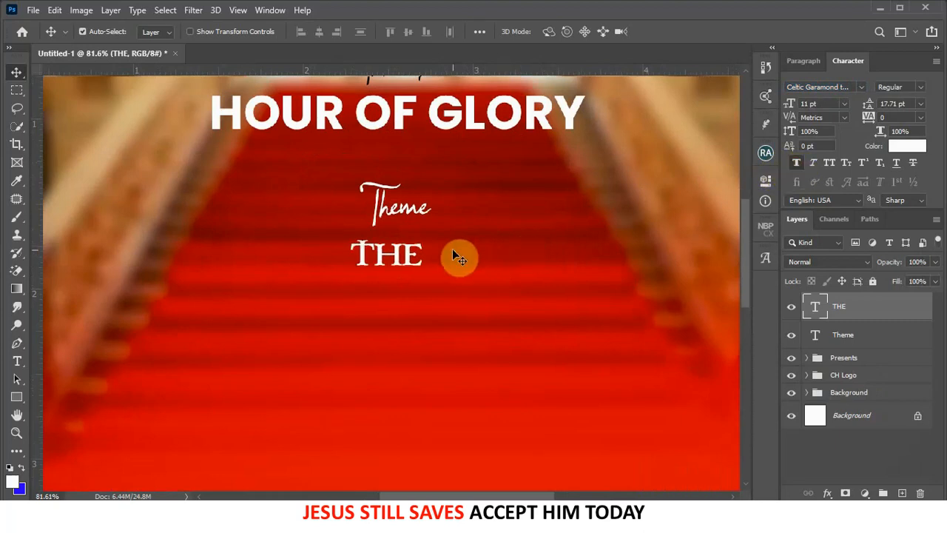
- Duplicate THE below itself, retype it as 'Vessel' and set it in Black Stars Regular
left_click_drag(397, 269, 396, 302)
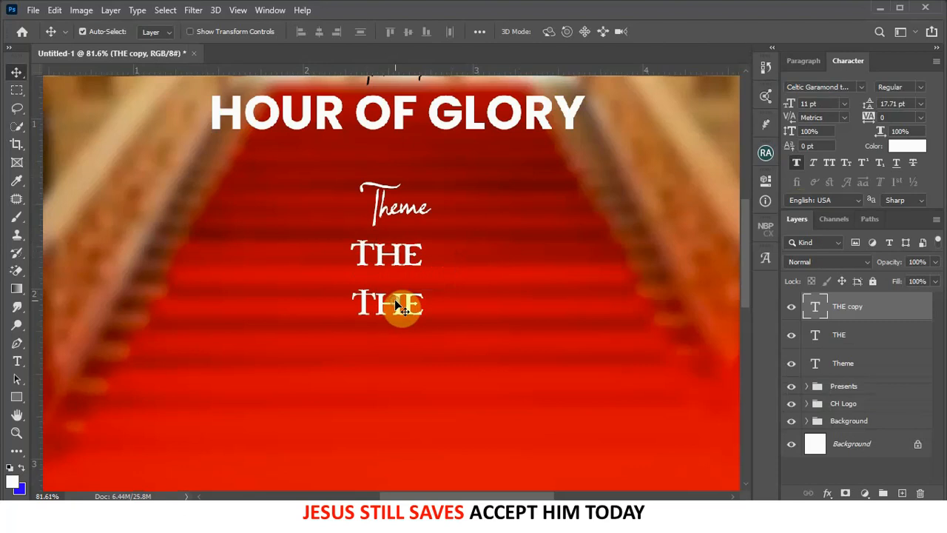
double_click(397, 303)
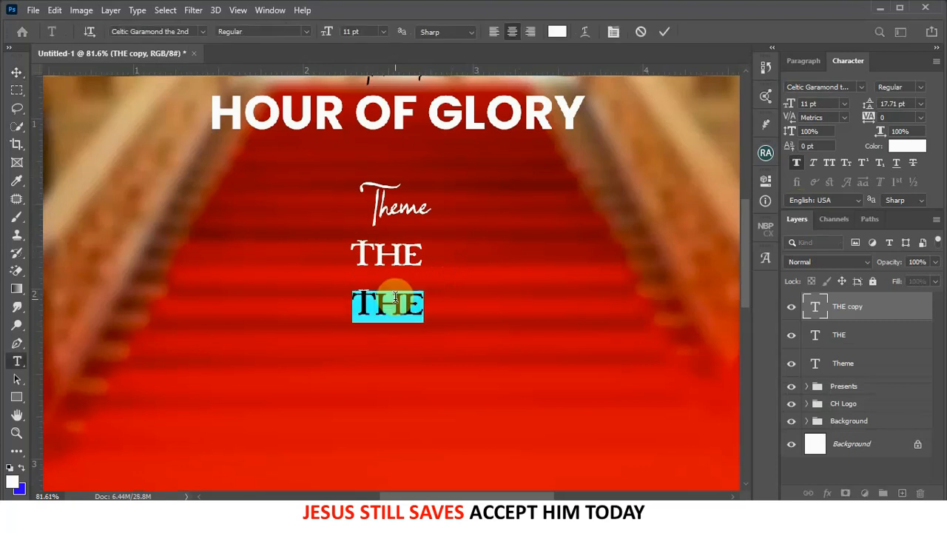
type("Vessel")
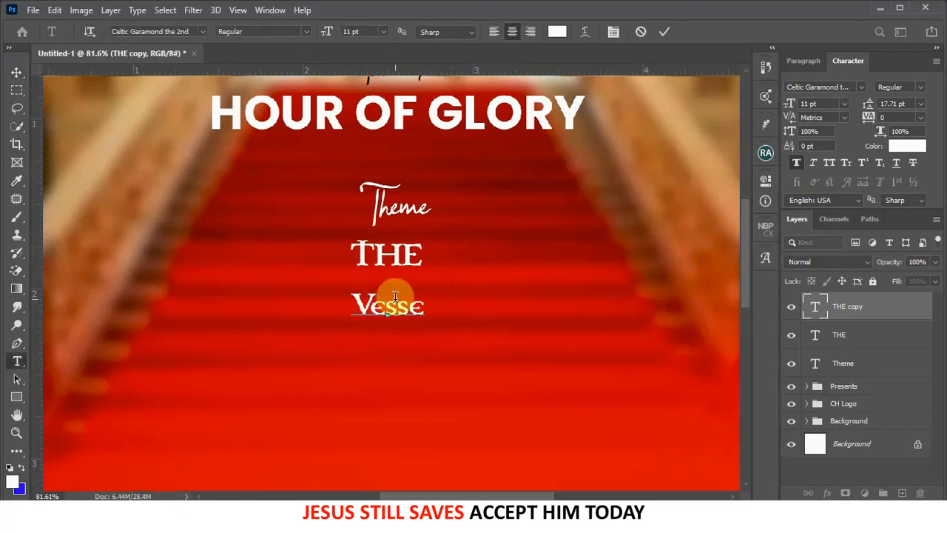
left_click(660, 33)
left_click(848, 87)
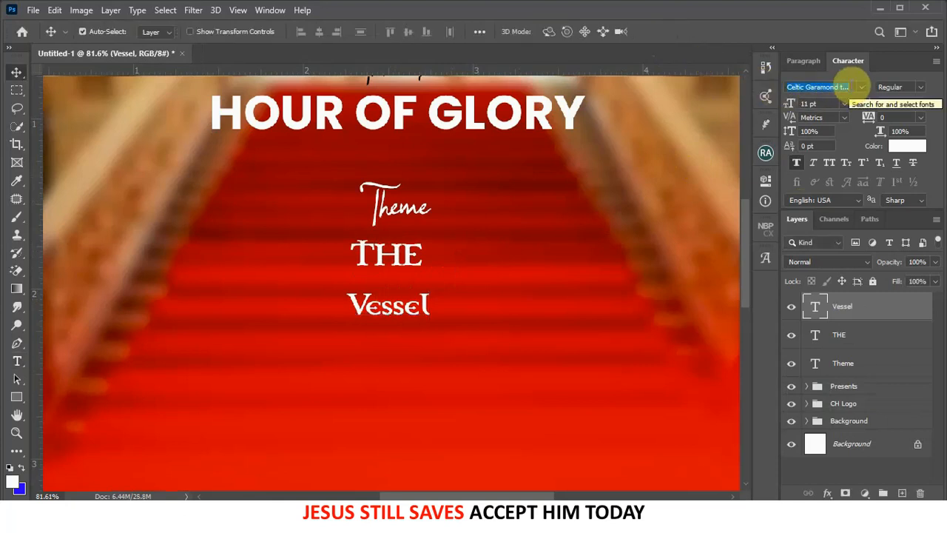
type("black")
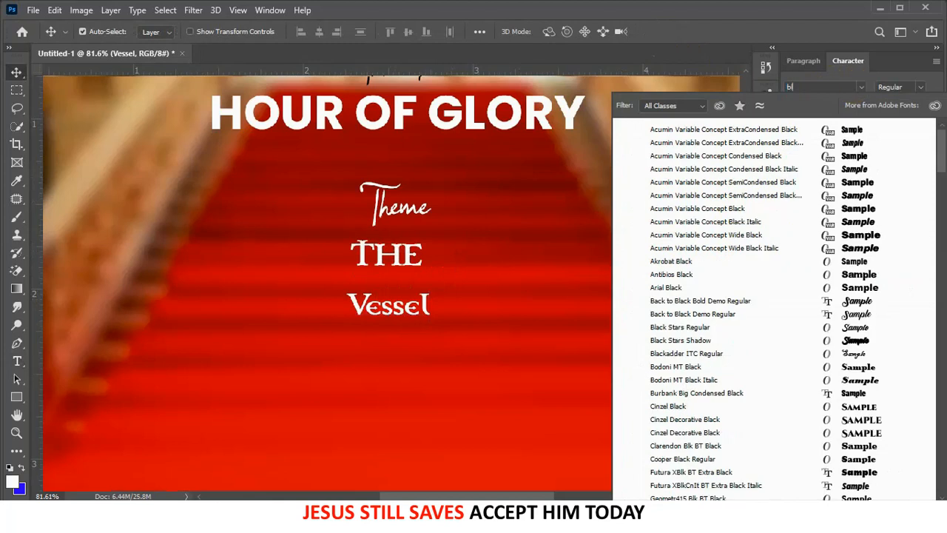
left_click(856, 328)
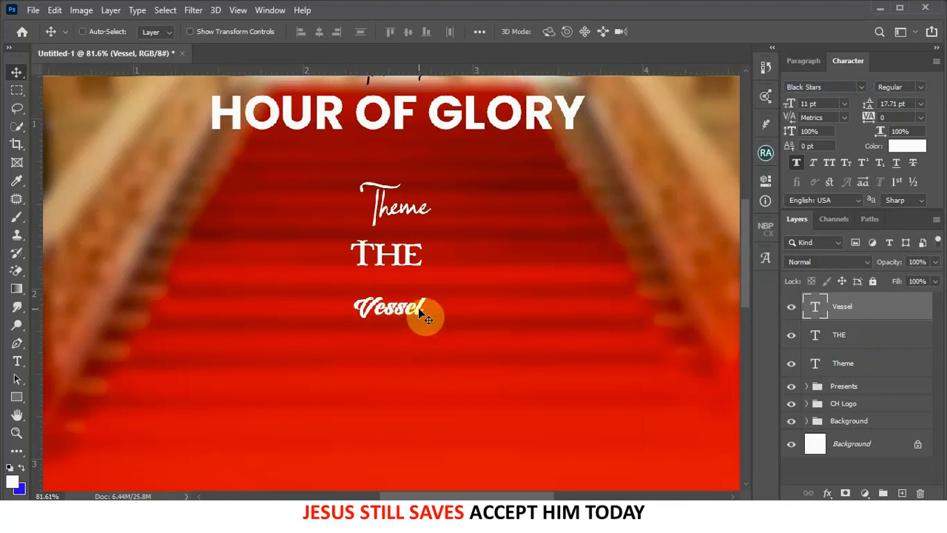
- Scale Vessel up about four times and position it under THE
key("ctrl+t")
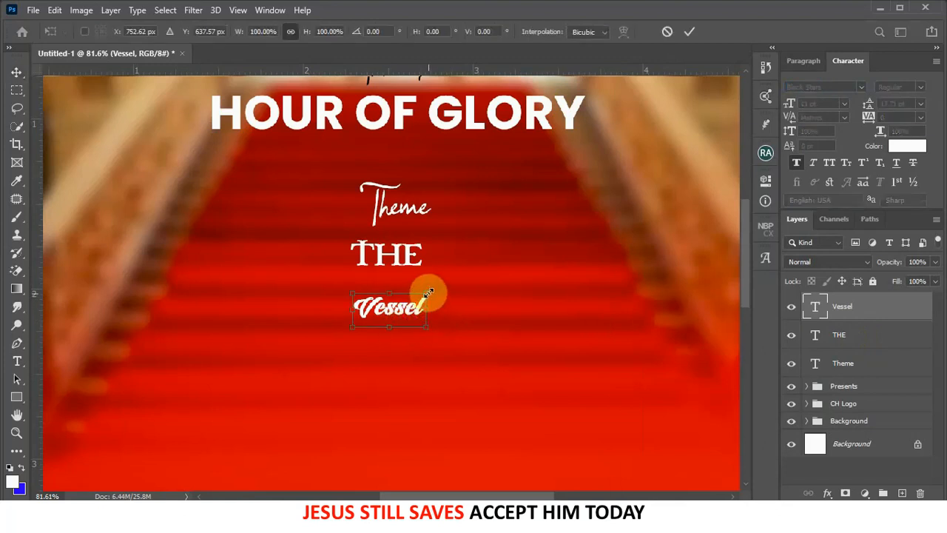
left_click_drag(428, 294, 554, 228)
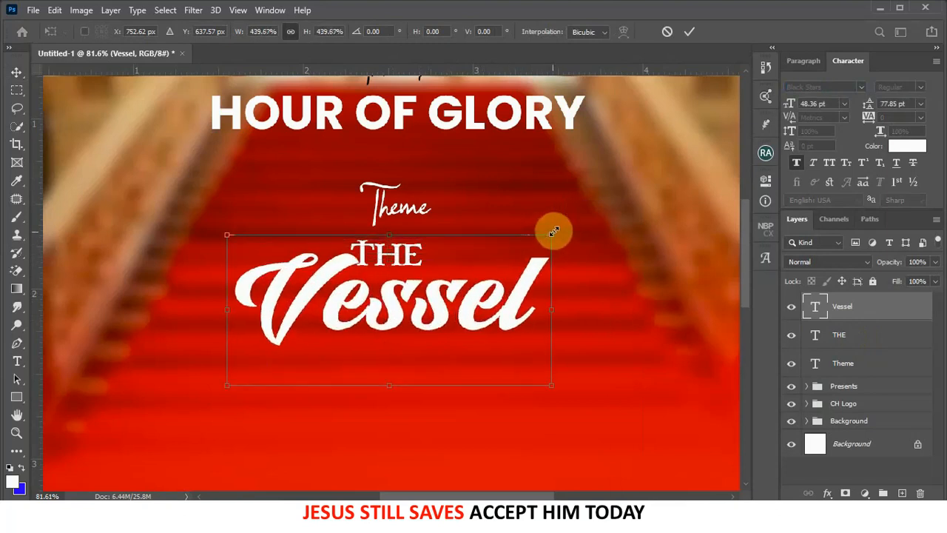
left_click(693, 33)
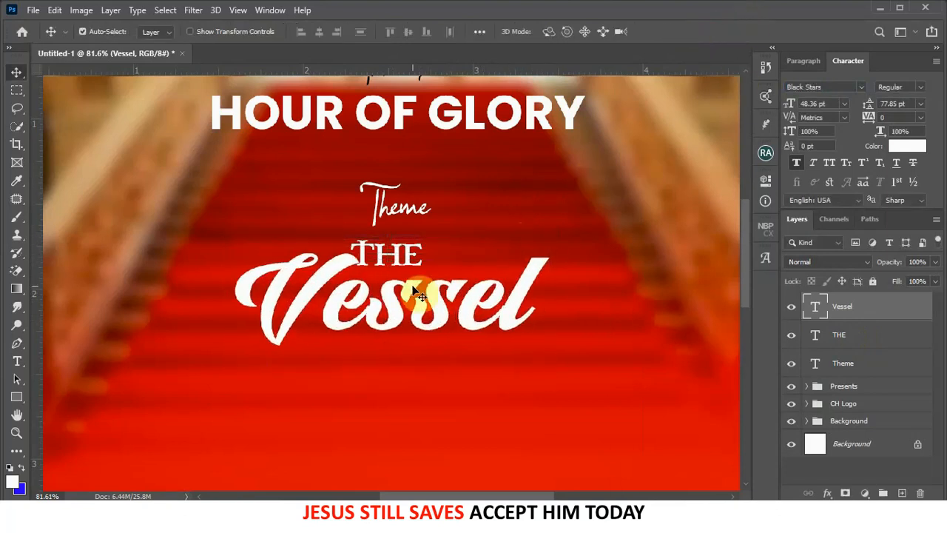
left_click_drag(417, 295, 416, 359)
- Retype the THE copy as 'OF HONOR' in Poppins Bold with Faux Bold
double_click(417, 360)
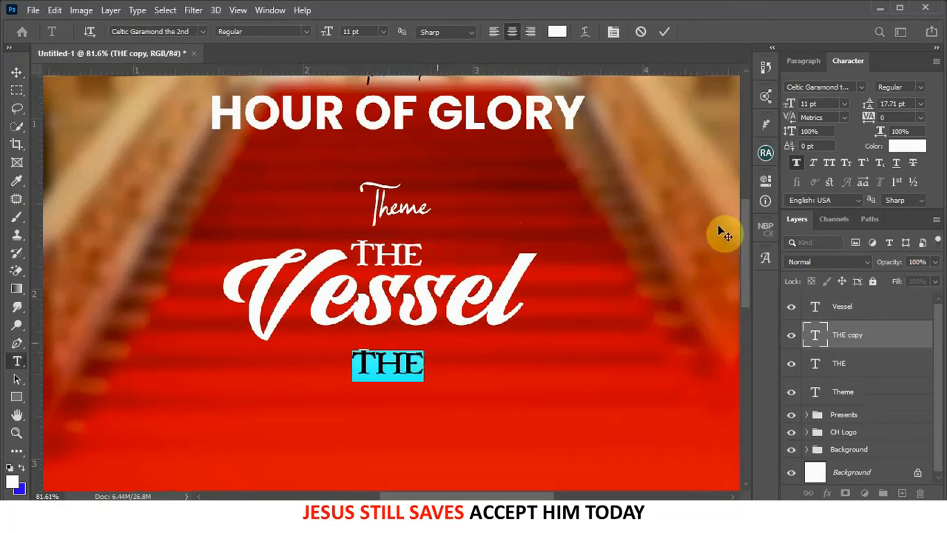
left_click(860, 88)
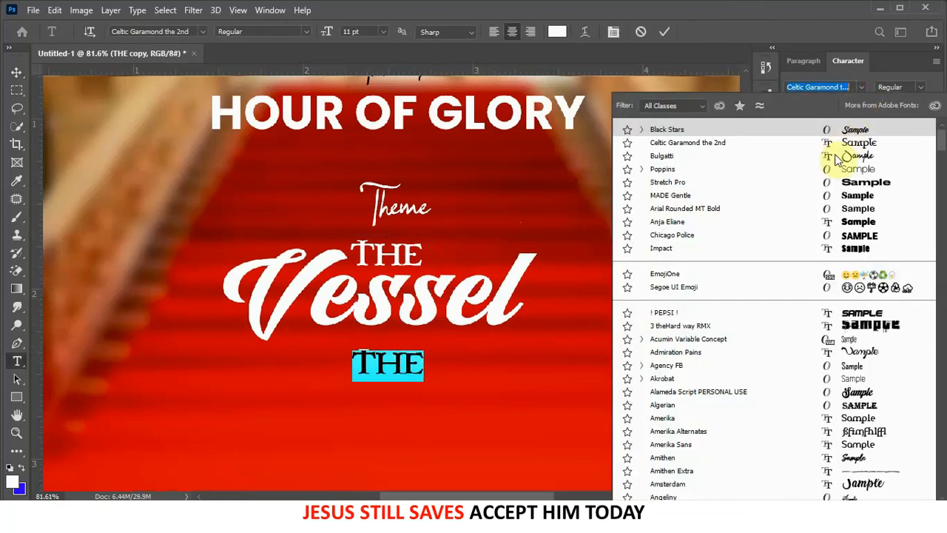
left_click(691, 170)
left_click(920, 88)
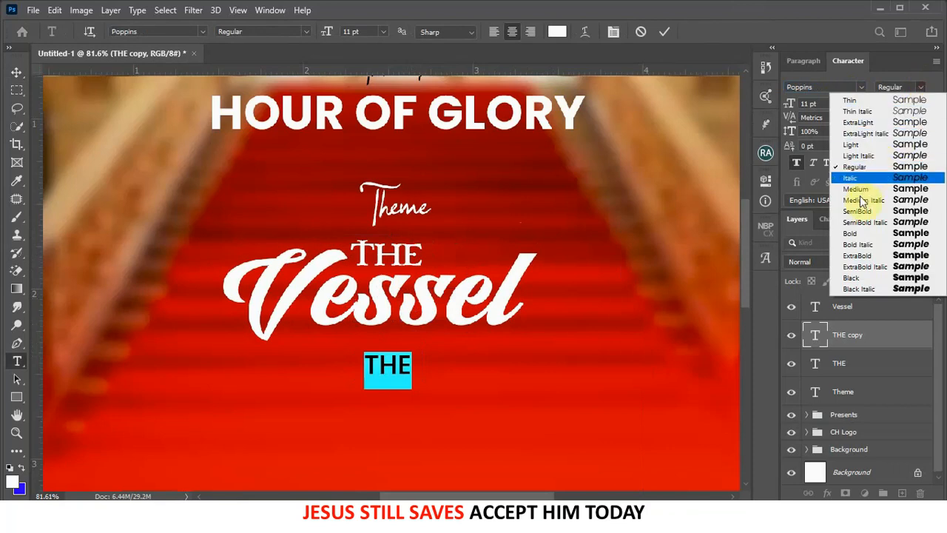
left_click(852, 233)
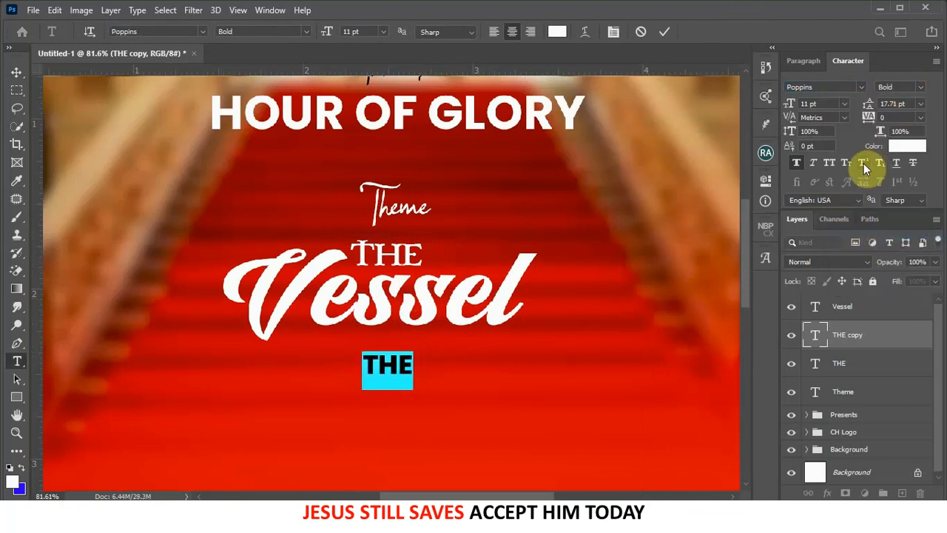
left_click(796, 163)
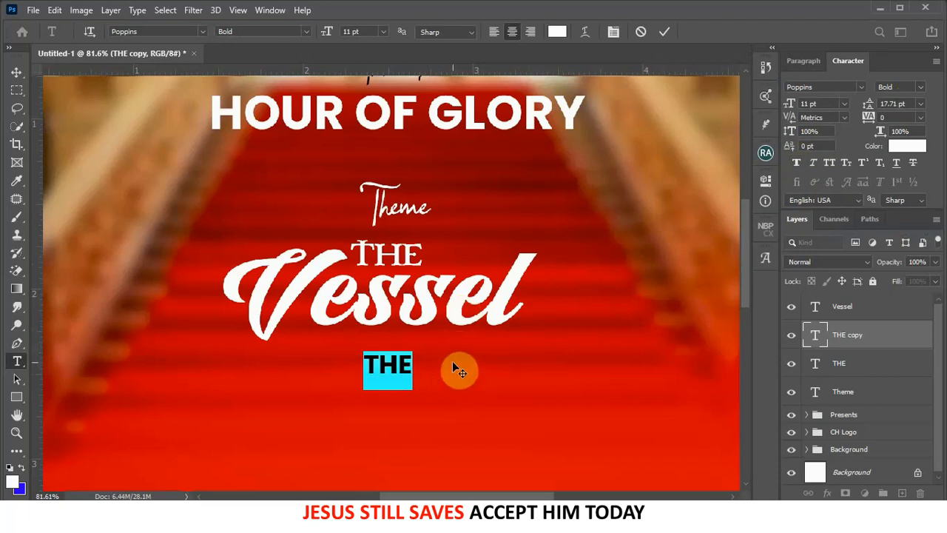
type("OF HONOR")
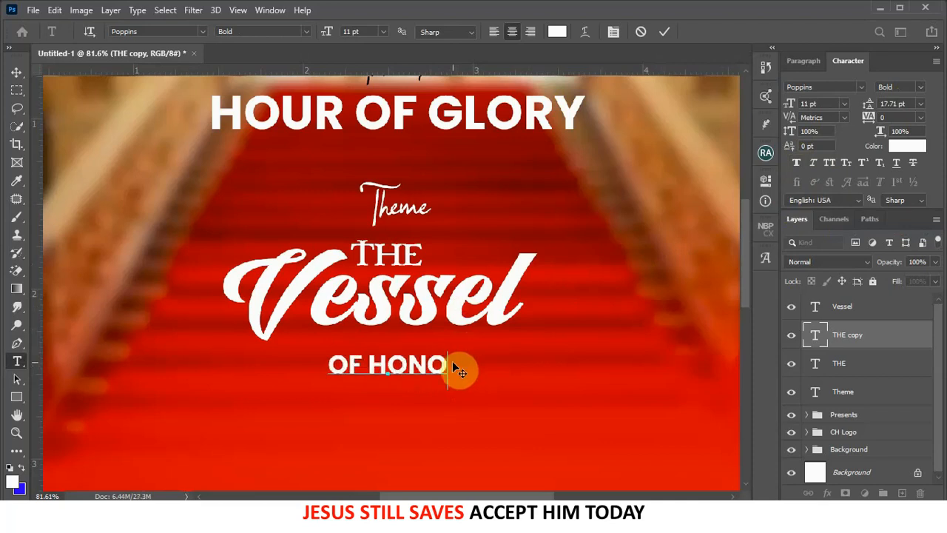
left_click(664, 33)
- Widen OF HONOR's tracking to 320 and move it just beneath Vessel
key("v")
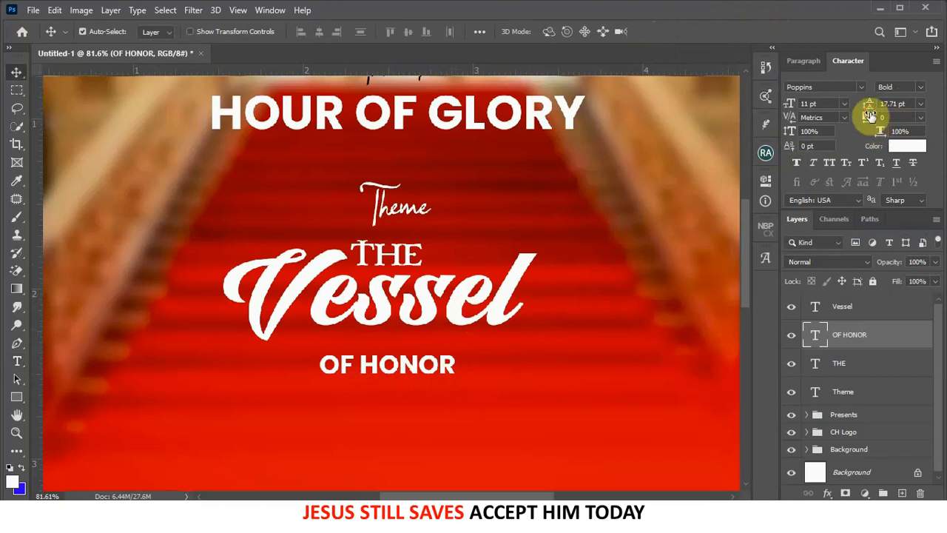
left_click_drag(869, 116, 892, 116)
left_click_drag(418, 364, 417, 341)
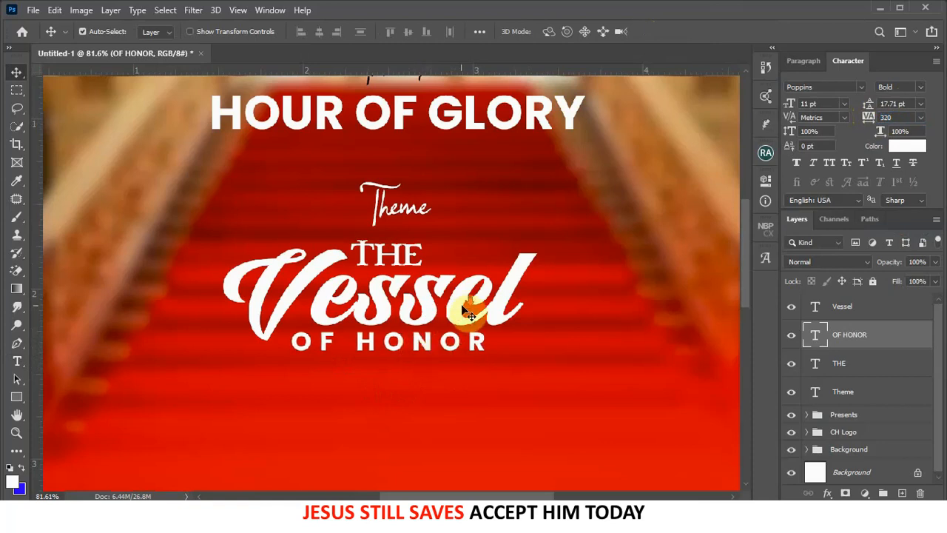
scroll(464, 313, "down", 5)
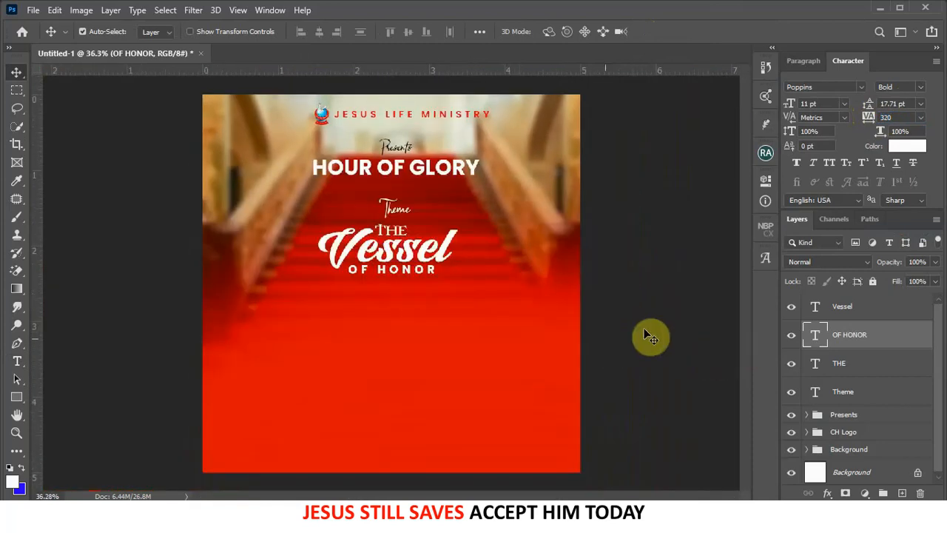
- Group the Vessel, OF HONOR, THE and Theme layers into a group named Theme
left_click(843, 312)
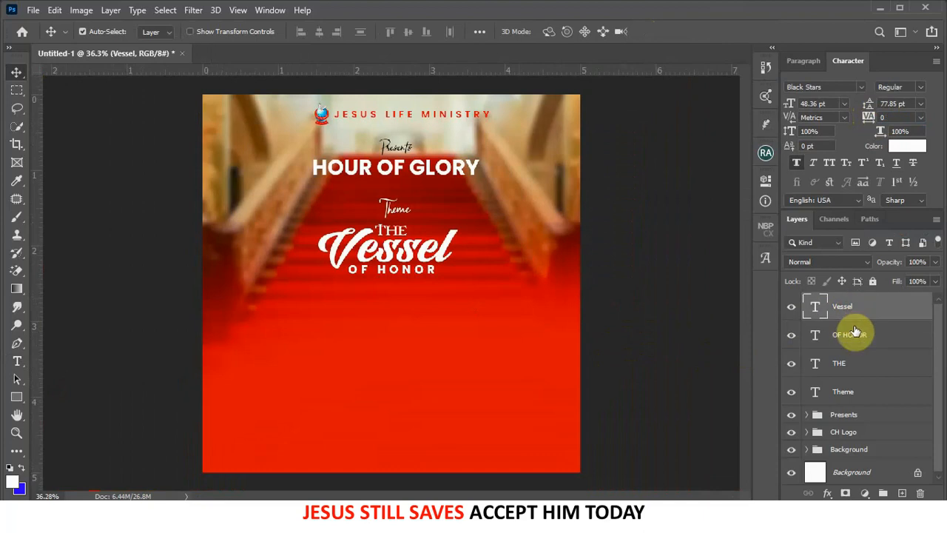
left_click(856, 392, "shift")
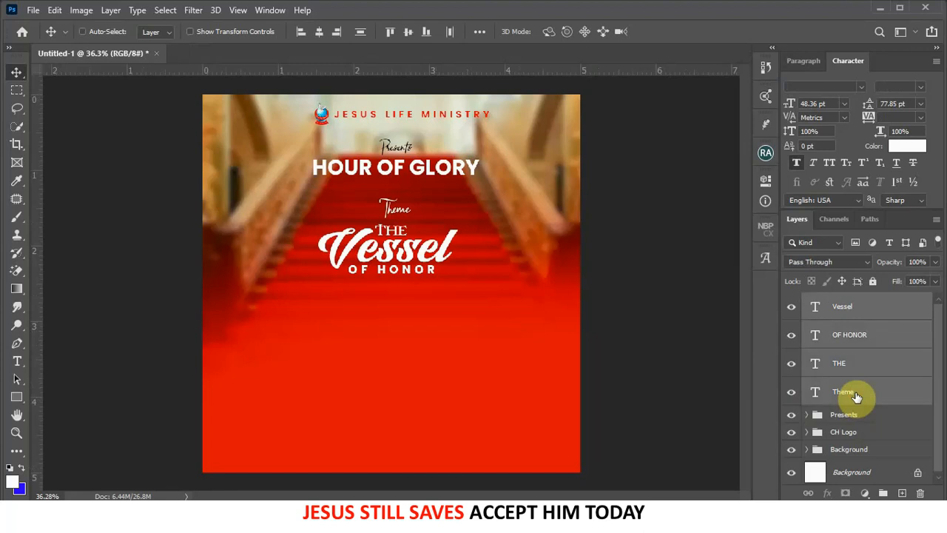
key("ctrl+g")
double_click(856, 303)
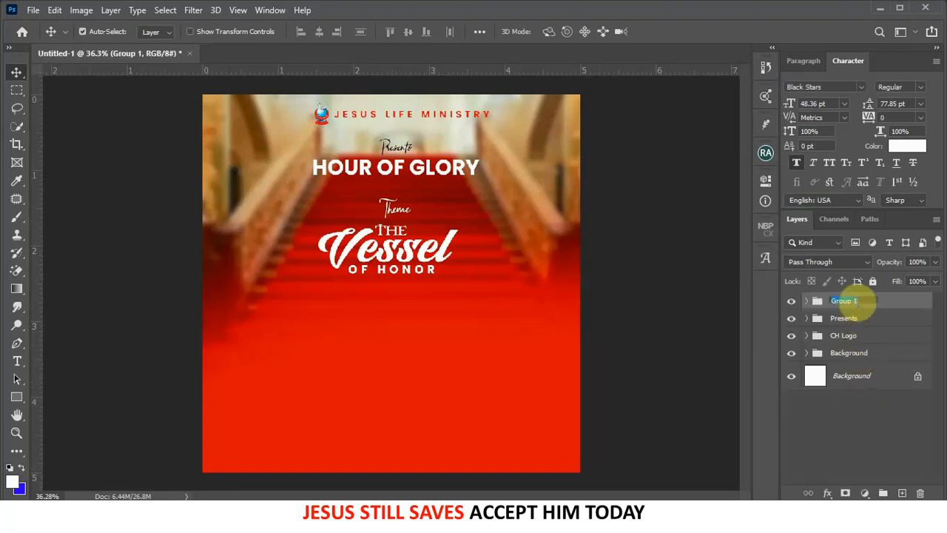
type("Theme")
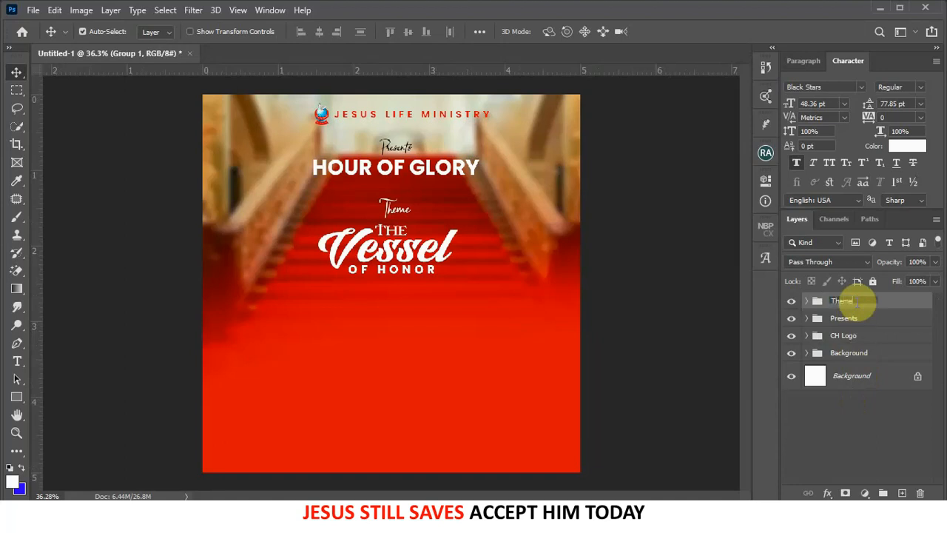
key("Return")
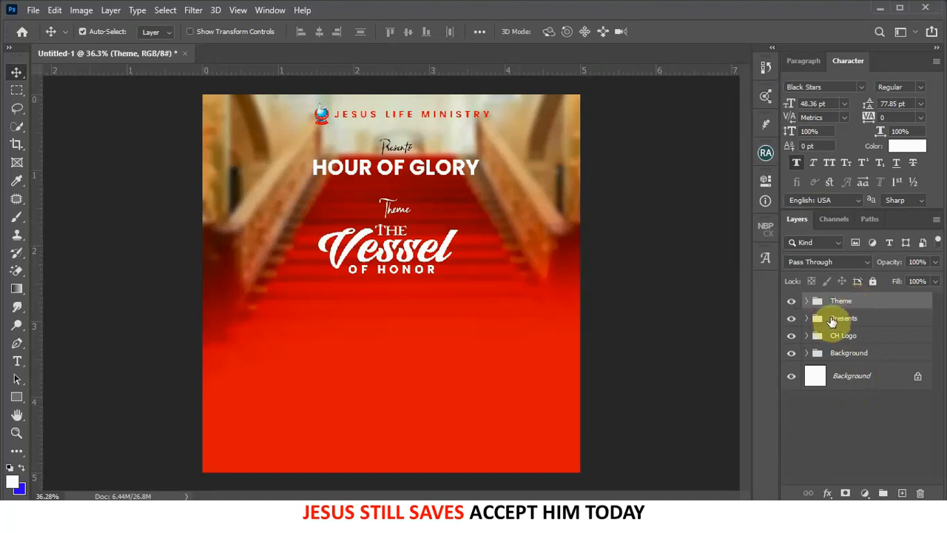
- Scale the Theme group to about 158% and shift it left to recentre
key("ctrl+t")
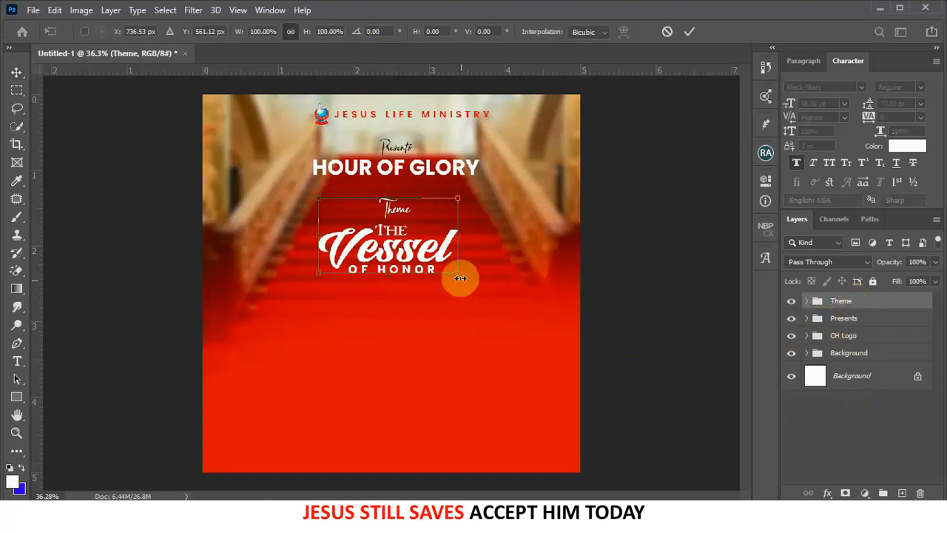
left_click_drag(458, 273, 531, 339)
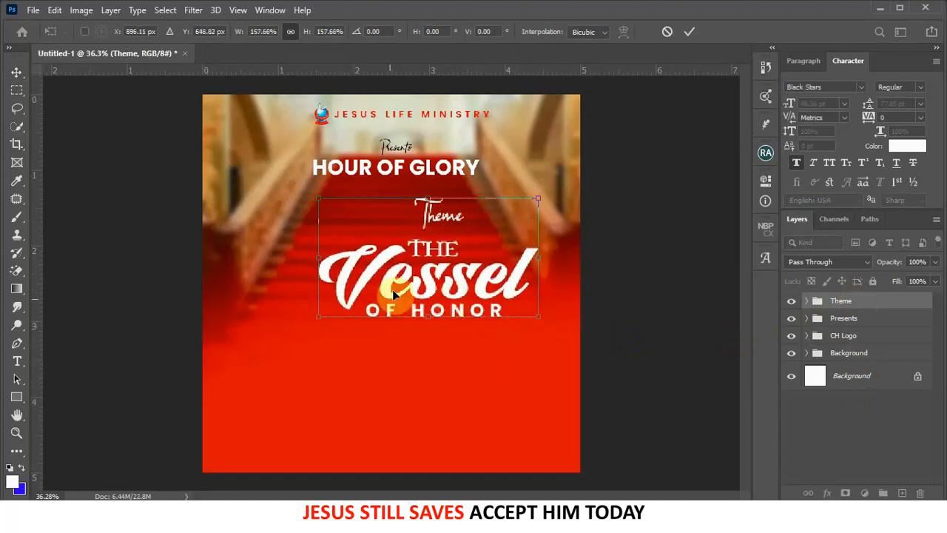
left_click_drag(397, 285, 361, 292)
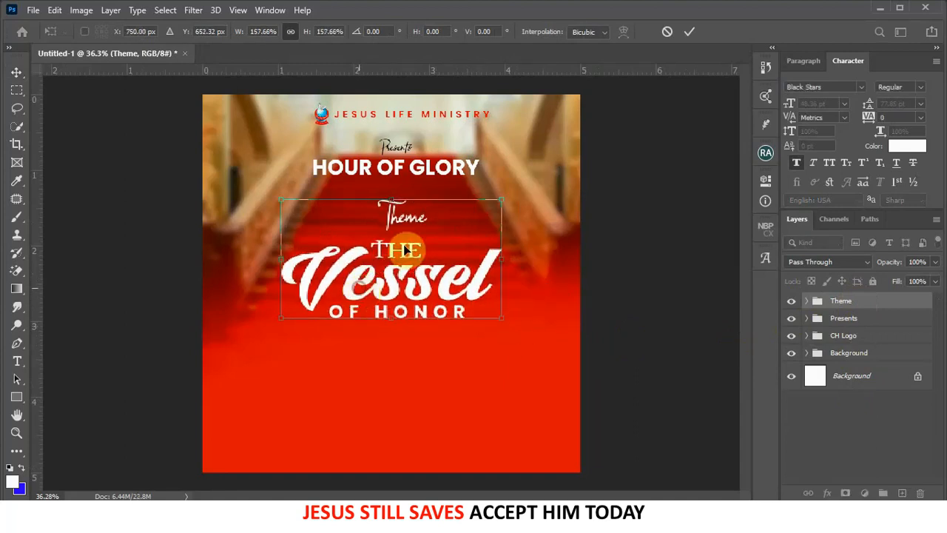
left_click(690, 33)
scroll(375, 332, "up", 4)
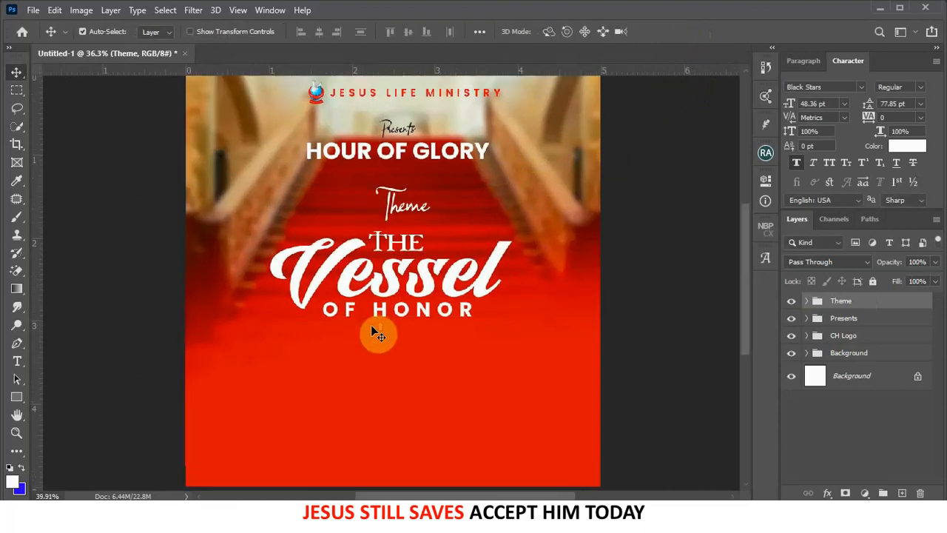
- Open the Drop Shadow layer style for the Vessel text
left_click(394, 266)
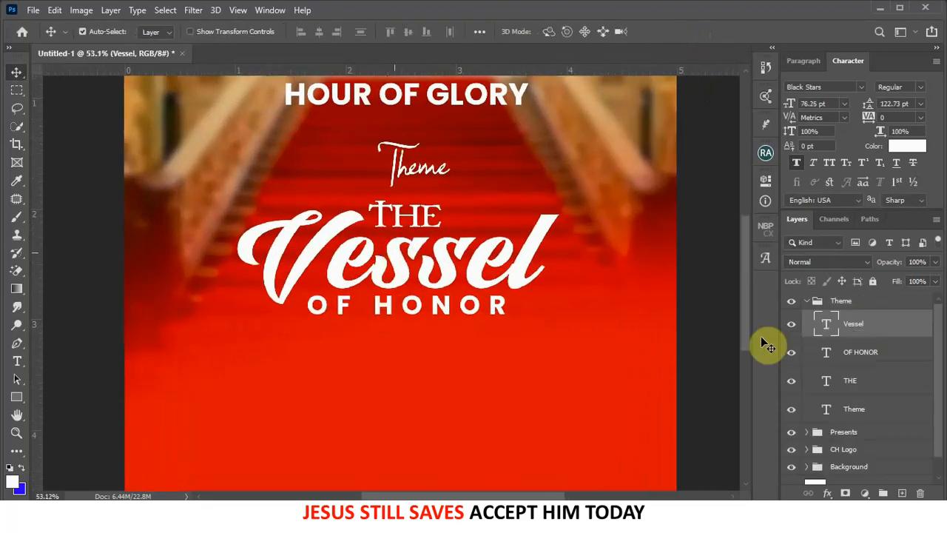
left_click(826, 493)
key("Escape")
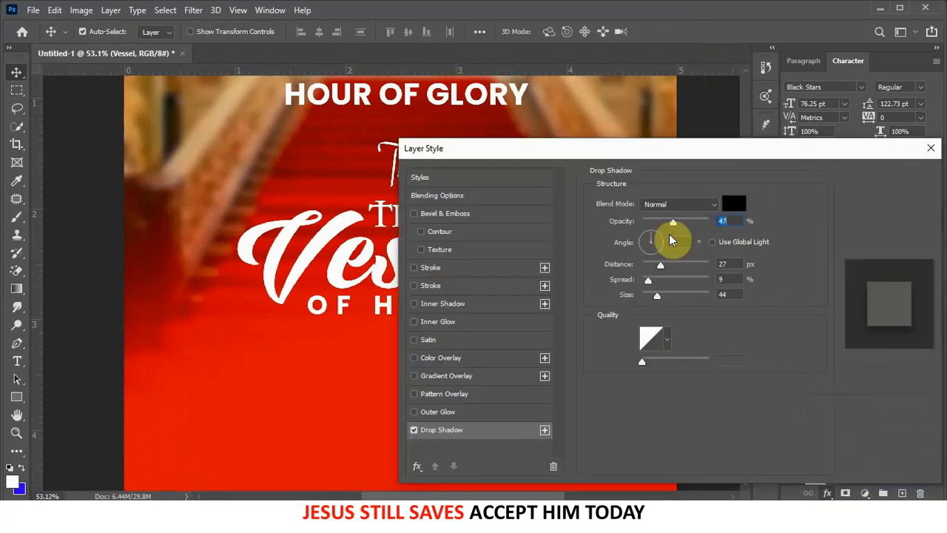
- Set Vessel's drop shadow to opacity 51 and size 24
left_click_drag(565, 151, 749, 131)
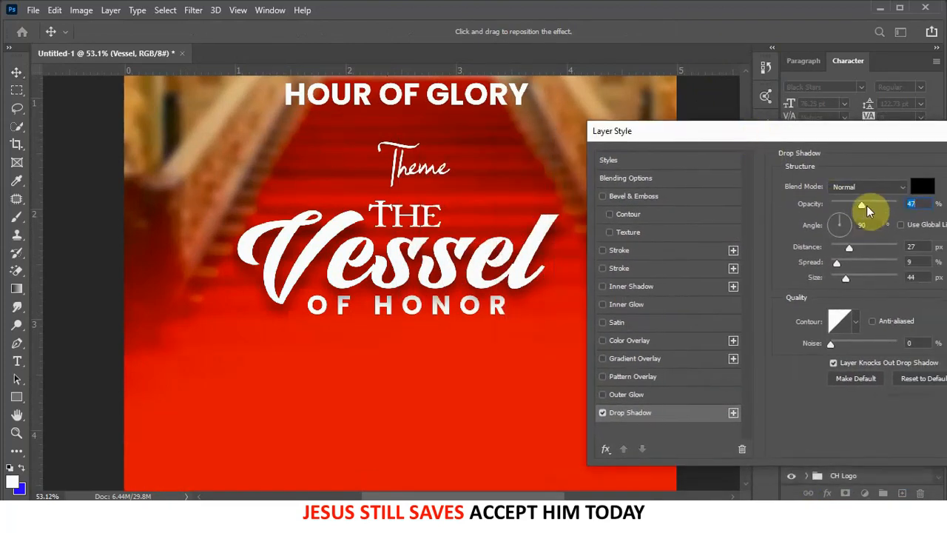
left_click_drag(865, 206, 866, 202)
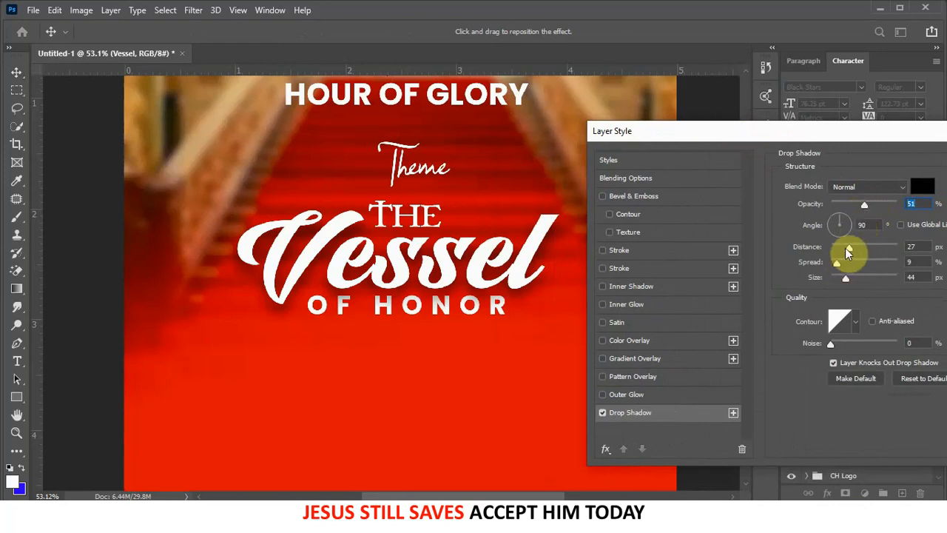
left_click_drag(846, 278, 842, 280)
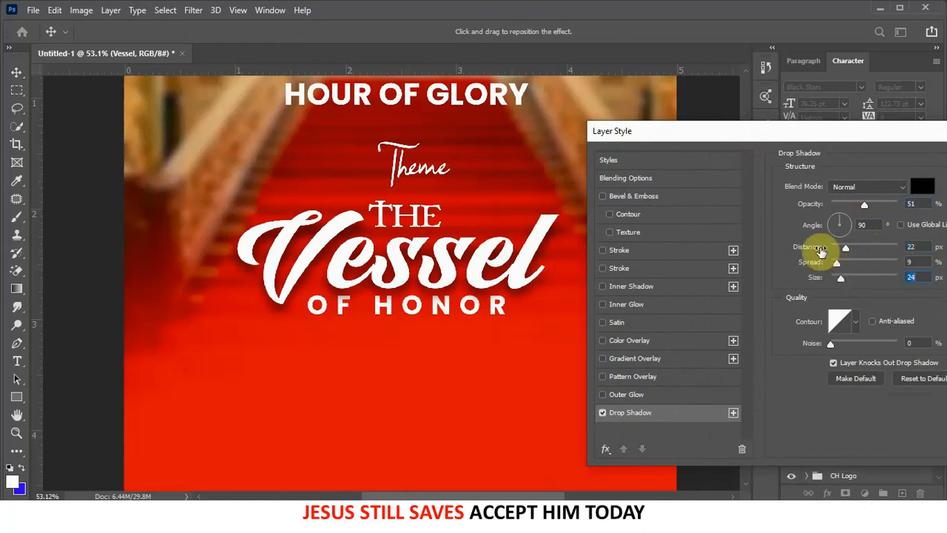
- Add a Bevel & Emboss to Vessel with greater depth and a reduced contour range
left_click(603, 196)
left_click(613, 196)
left_click_drag(836, 215, 840, 218)
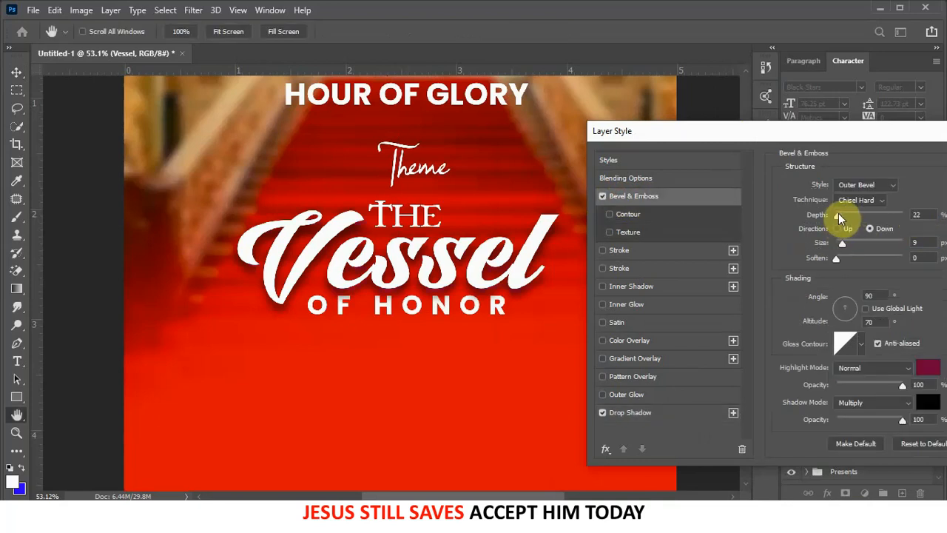
left_click_drag(838, 217, 843, 215)
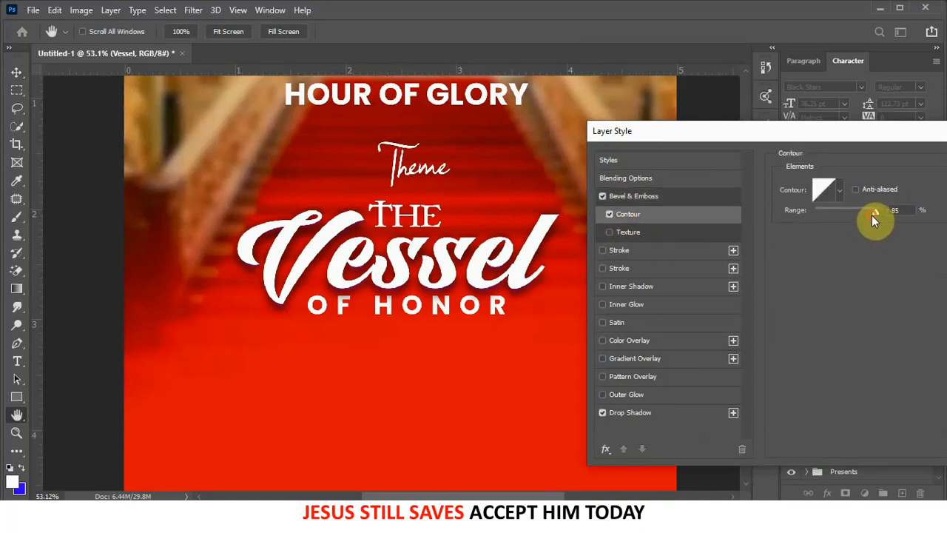
mouse_move(871, 215)
left_mouse_down()
mouse_move(843, 214)
mouse_move(861, 207)
left_mouse_up()
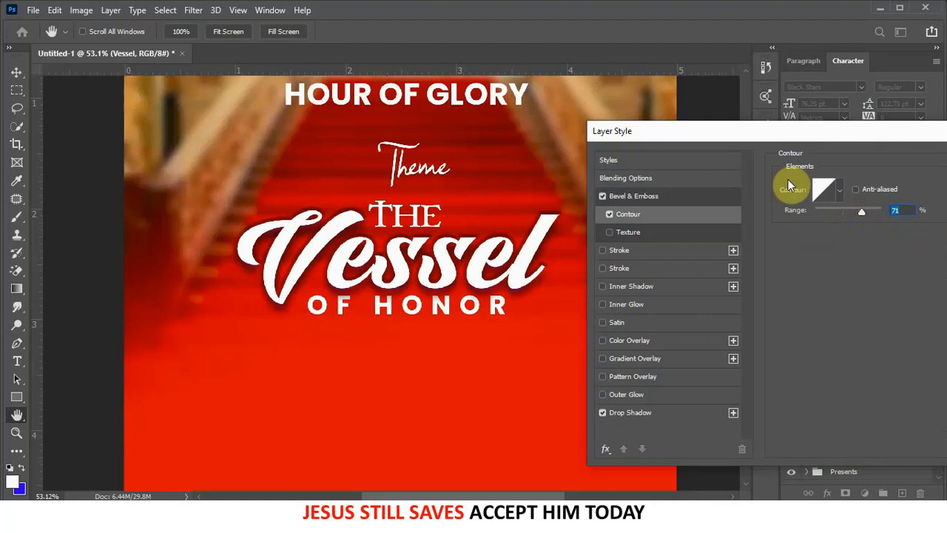
- Add a 9 px black Stroke to Vessel and apply the layer effects
left_click(604, 250)
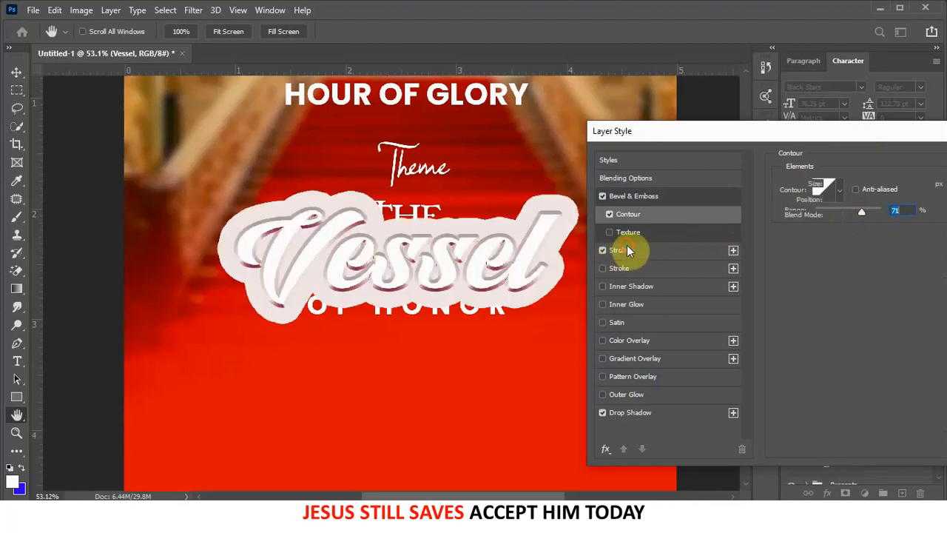
left_click(629, 250)
left_click_drag(849, 186, 837, 186)
left_click(812, 285)
left_click_drag(710, 406, 814, 464)
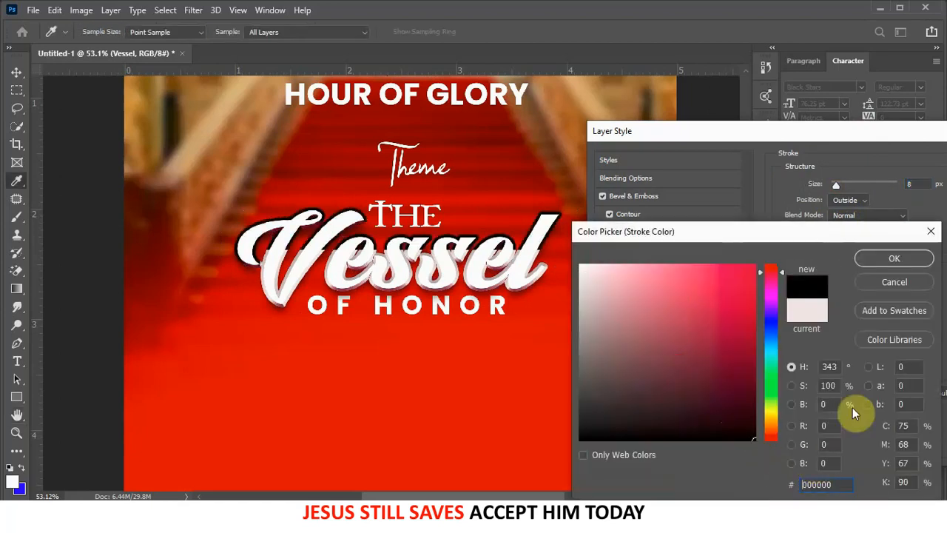
left_click(895, 257)
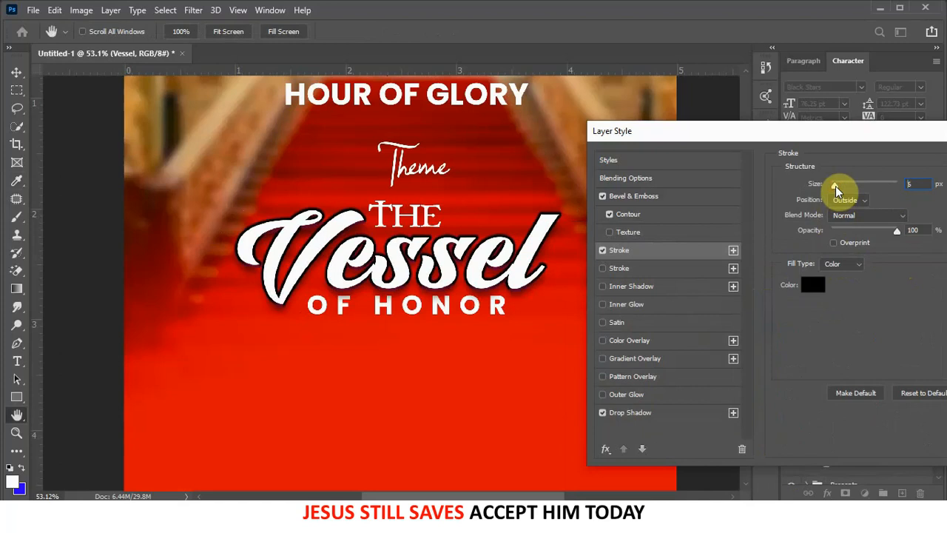
left_click_drag(835, 186, 835, 185)
left_click_drag(884, 132, 745, 132)
left_click(929, 172)
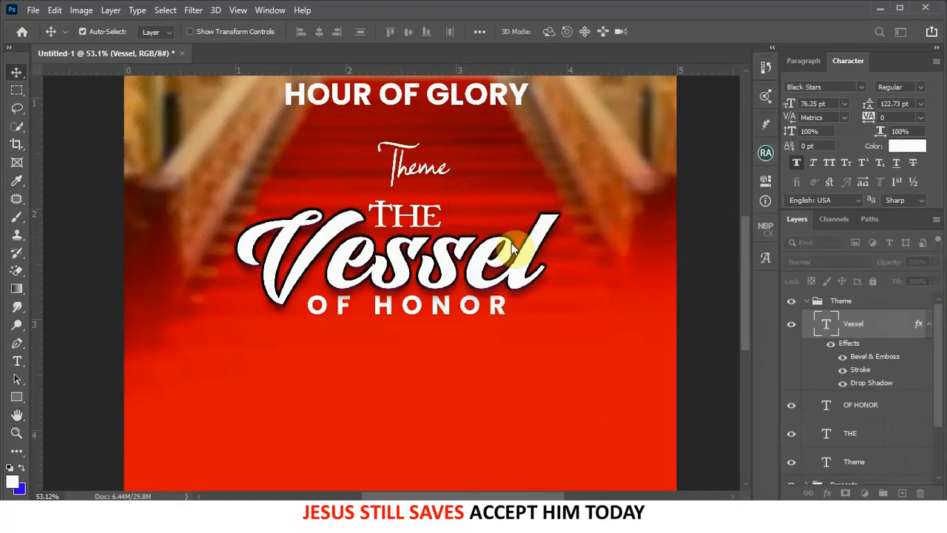
- Copy Vessel's Bevel & Emboss, Stroke and Drop Shadow effects onto OF HONOR
scroll(539, 209, "down", 3)
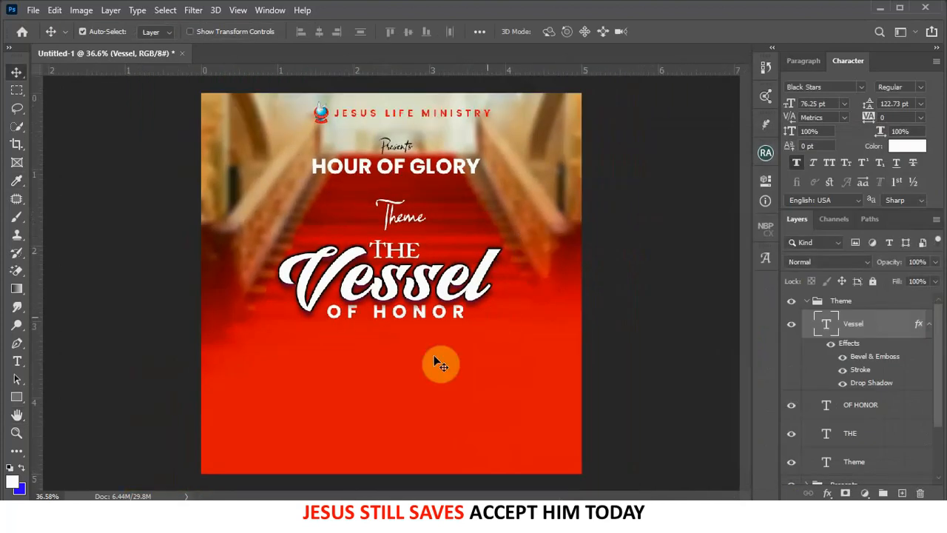
scroll(342, 325, "up", 4)
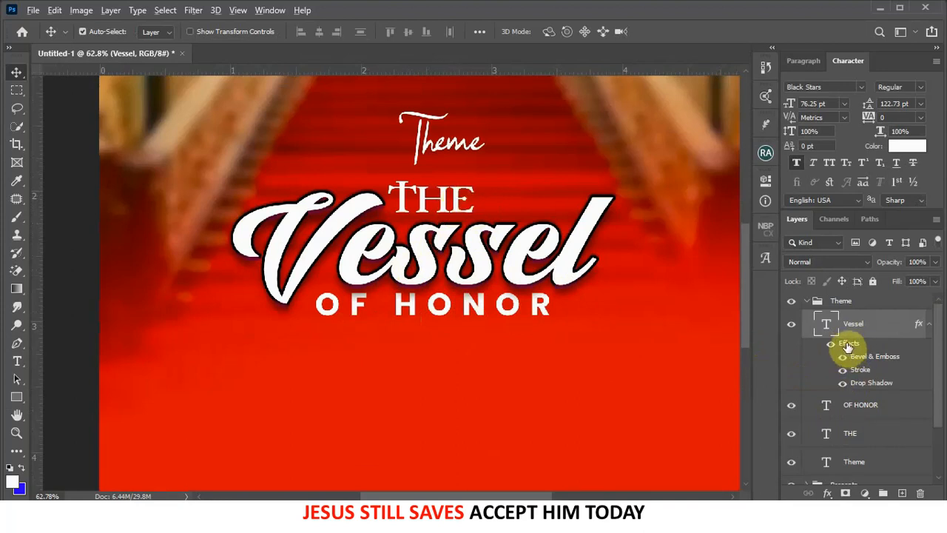
left_click_drag(855, 348, 862, 415)
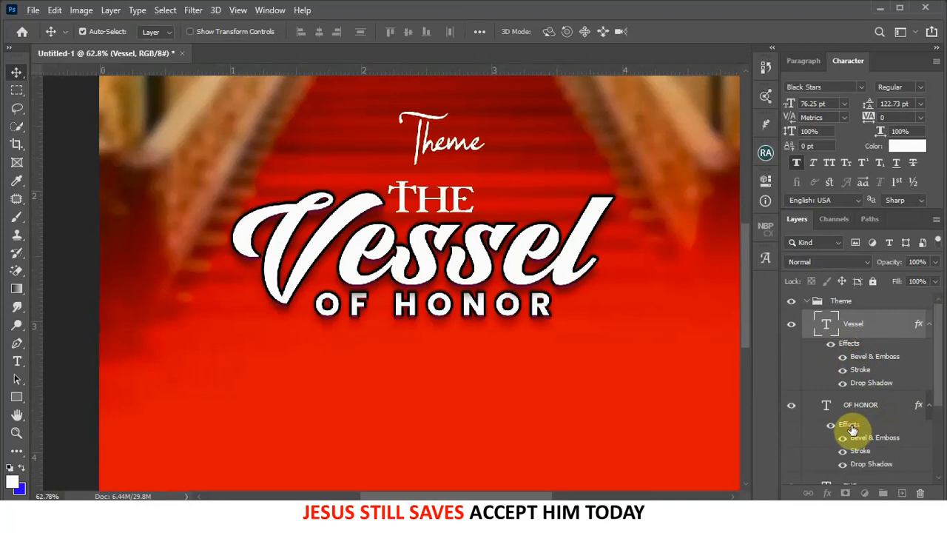
- Copy OF HONOR's effects onto the THE layer as well
scroll(839, 376, "down", 1)
left_click(839, 375)
left_click_drag(849, 392, 850, 453)
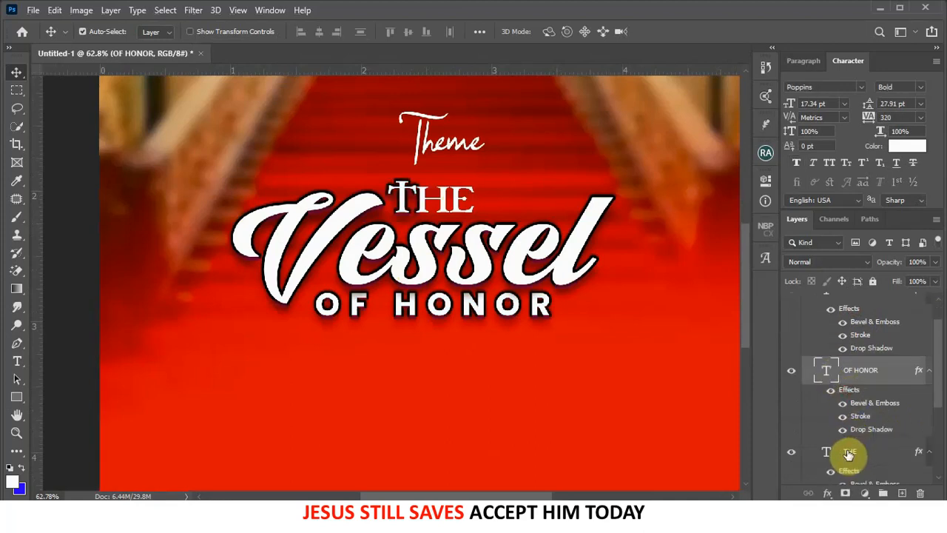
scroll(564, 311, "down", 4)
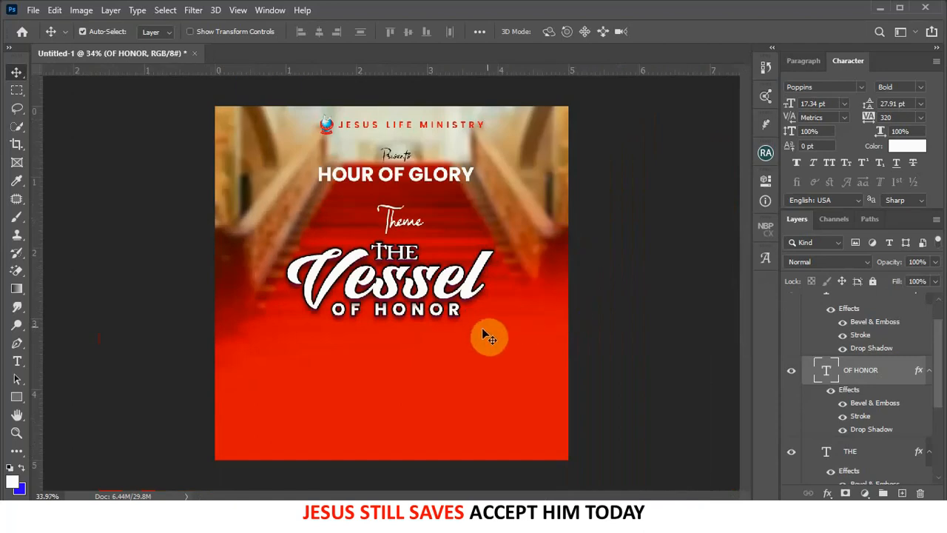
scroll(388, 316, "up", 3)
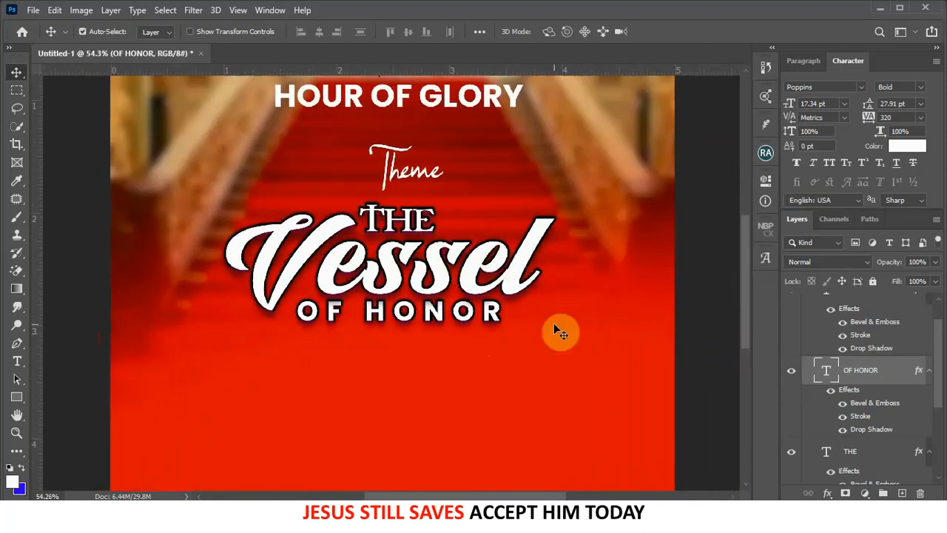
- Copy THE's effects onto Theme, leaving only the soft drop shadow active
left_click(427, 181)
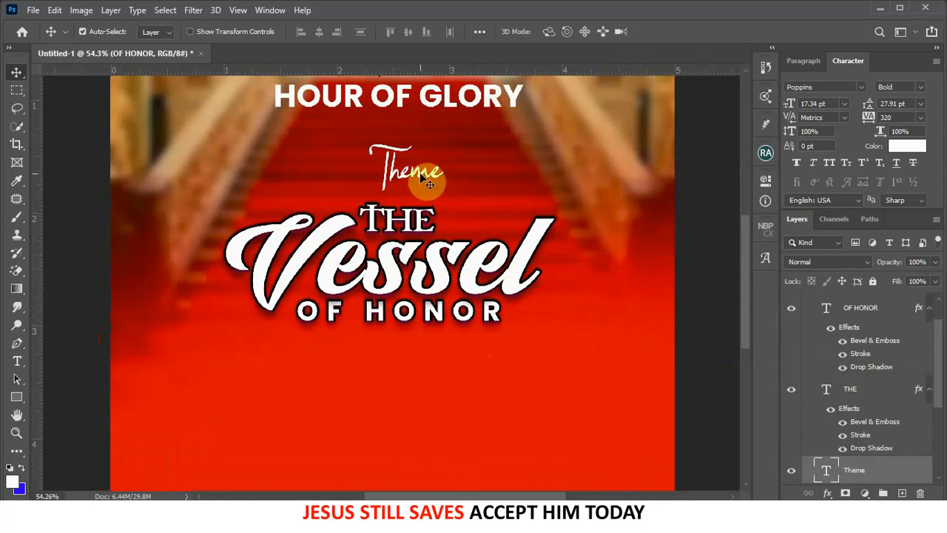
left_click(830, 494)
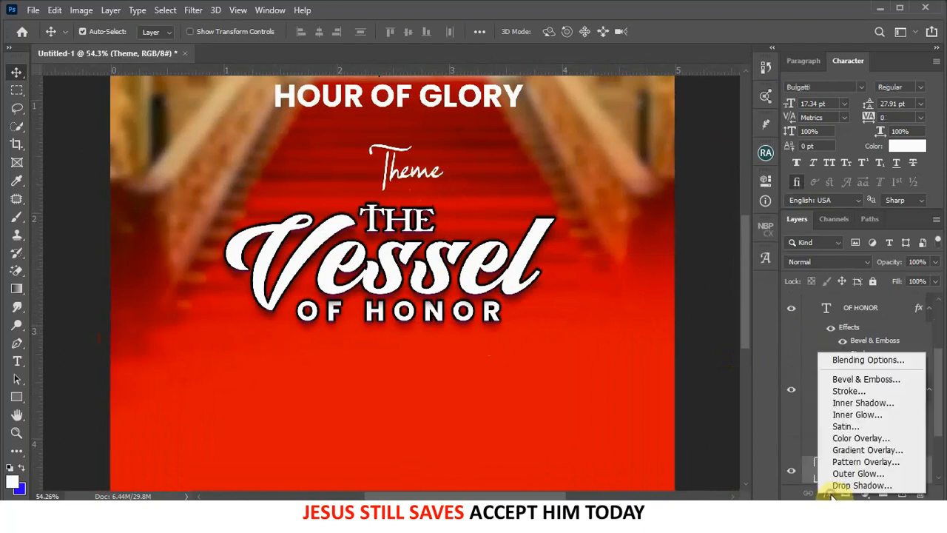
left_click(830, 494)
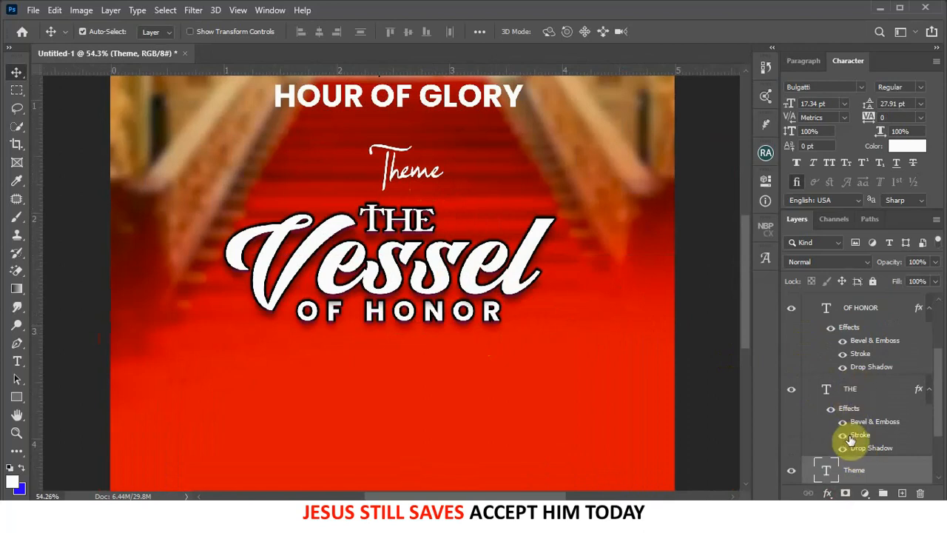
left_click_drag(851, 415, 869, 469)
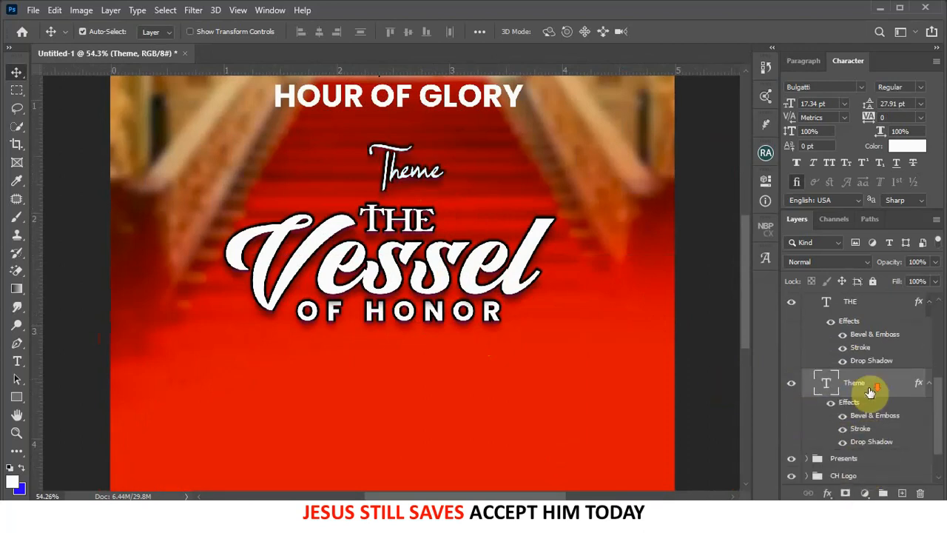
scroll(841, 406, "down", 2)
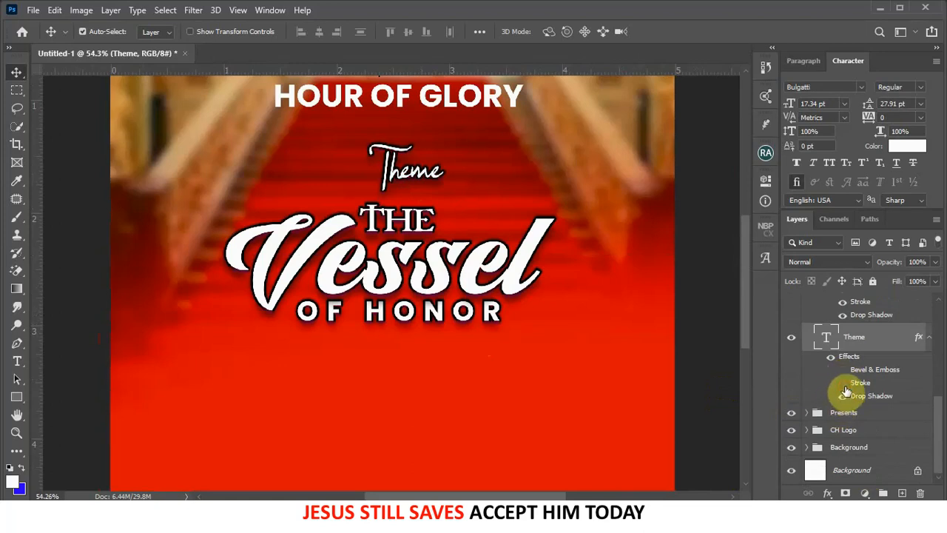
left_click(843, 395)
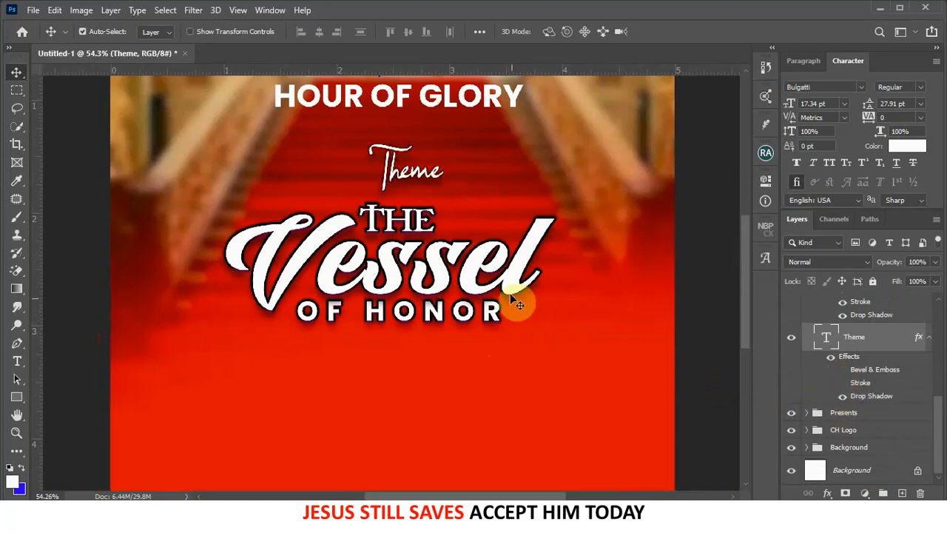
scroll(586, 269, "down", 4)
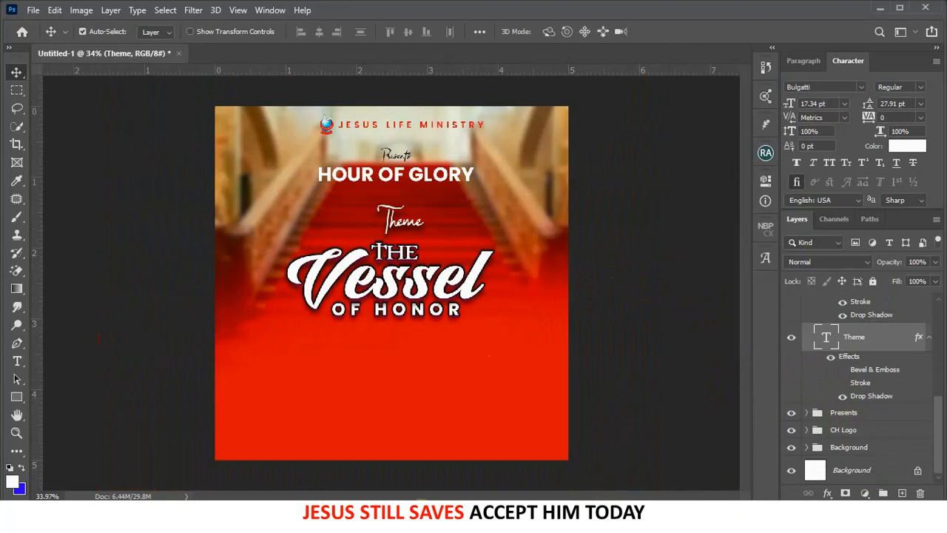
scroll(884, 355, "up", 3)
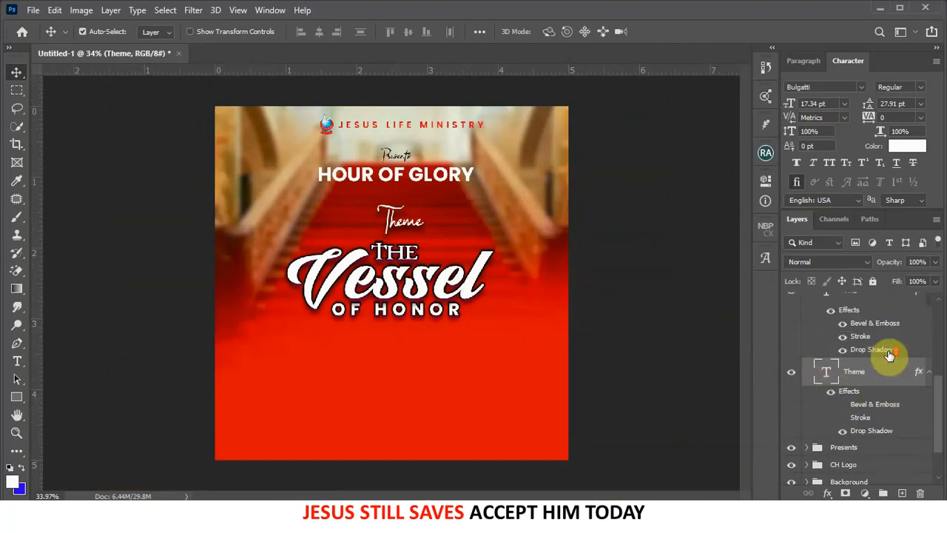
scroll(888, 358, "up", 4)
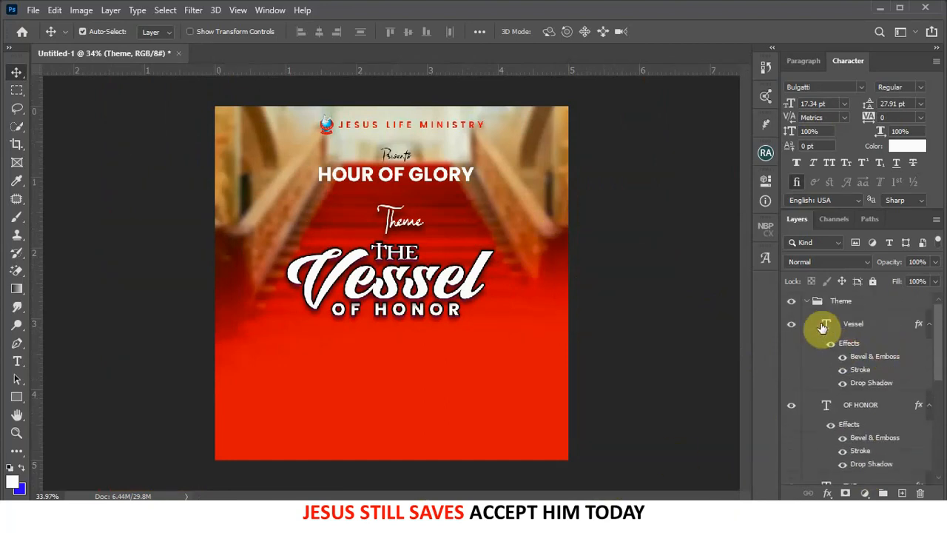
- Collapse the Theme group and drag the Untitled-2 vase image from the flyer folder onto the poster
left_click(807, 303)
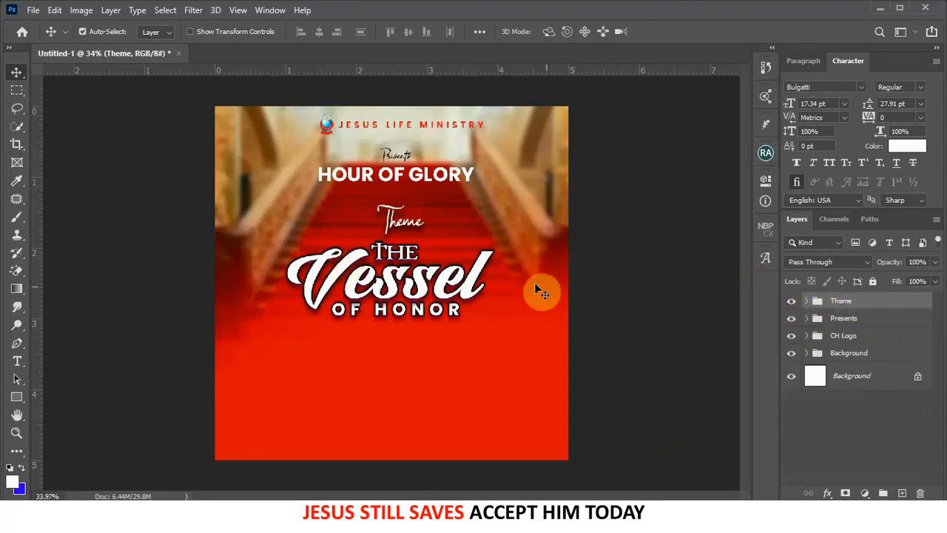
scroll(398, 262, "up", 3)
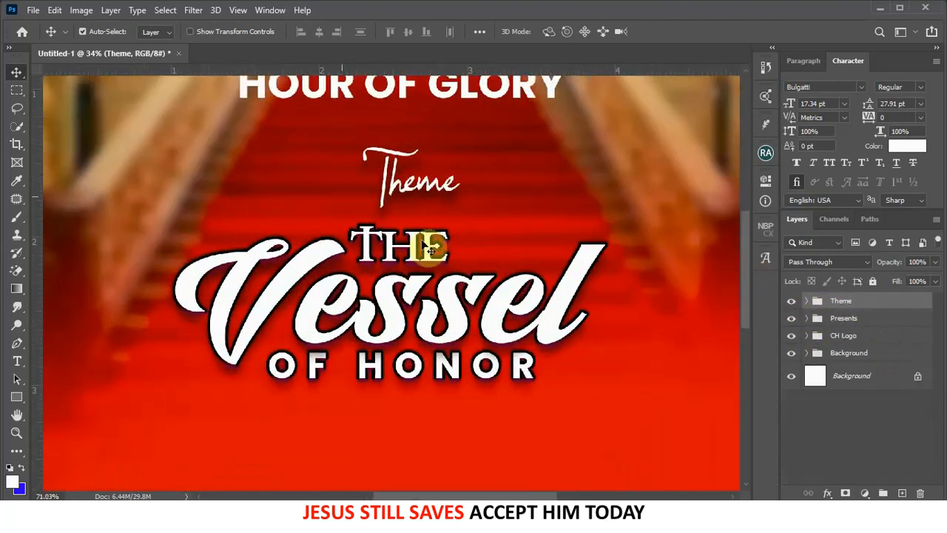
scroll(440, 245, "down", 3)
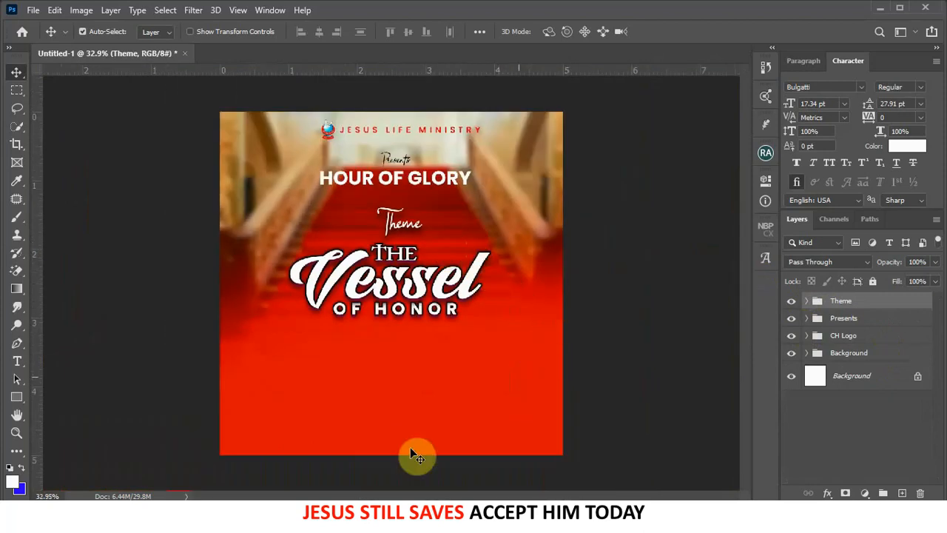
left_click(178, 509)
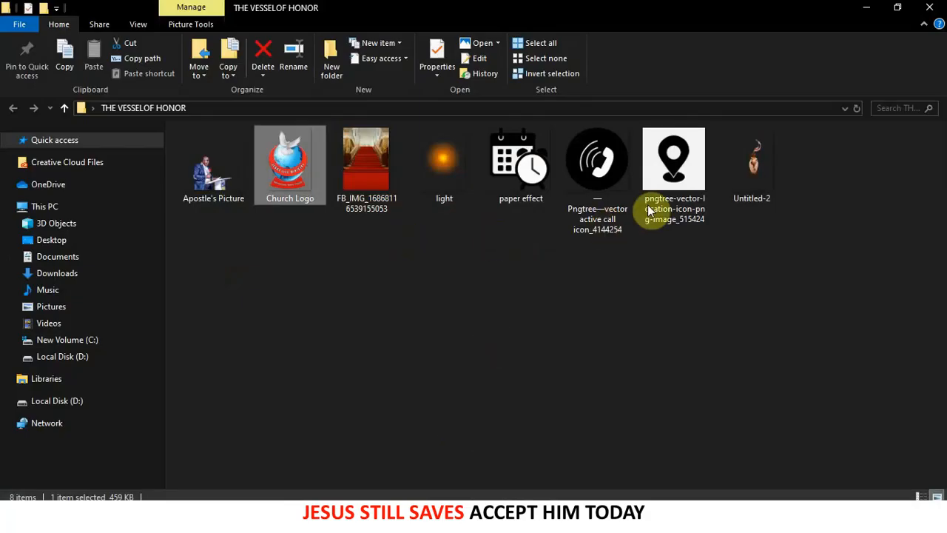
left_click_drag(754, 172, 547, 296)
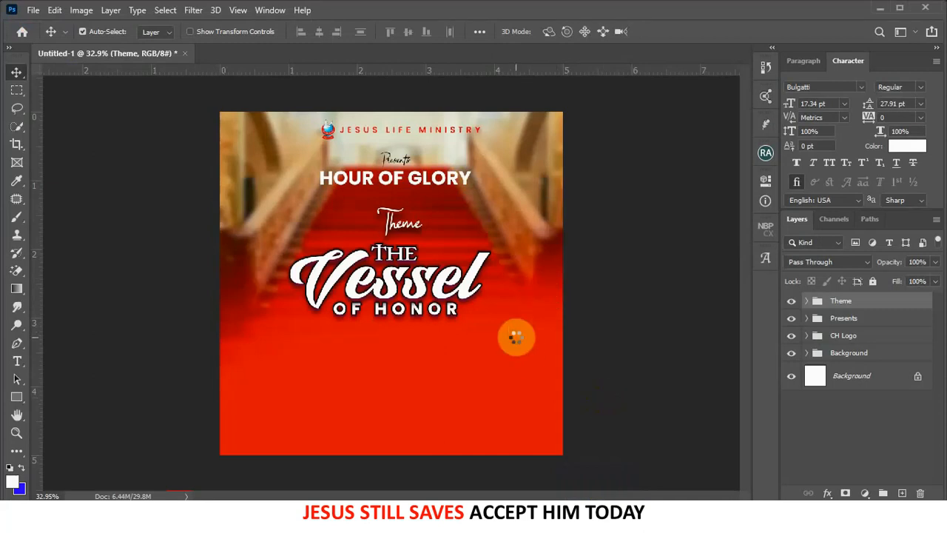
- Enlarge the Untitled-2 vase image and place it at the lower right, horn reaching the top
left_click_drag(515, 336, 514, 334)
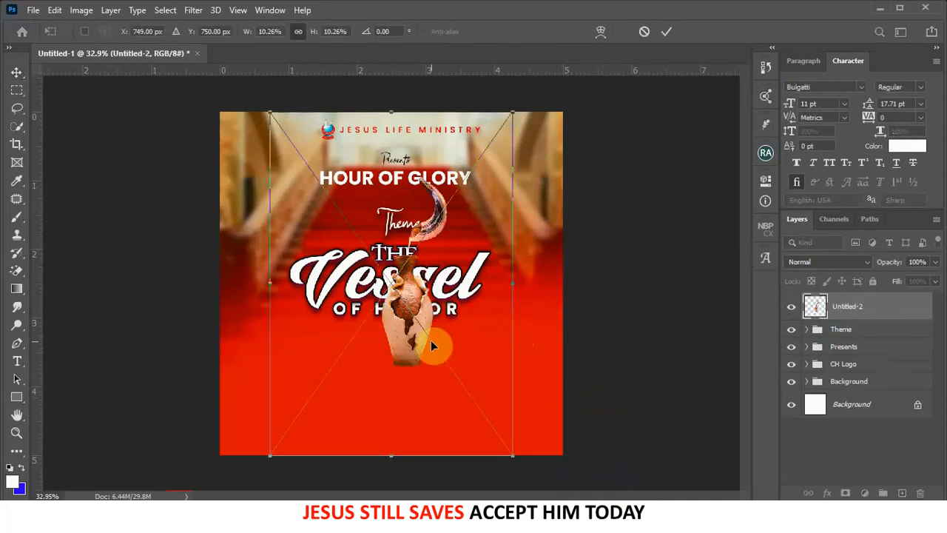
left_click_drag(512, 451, 595, 400)
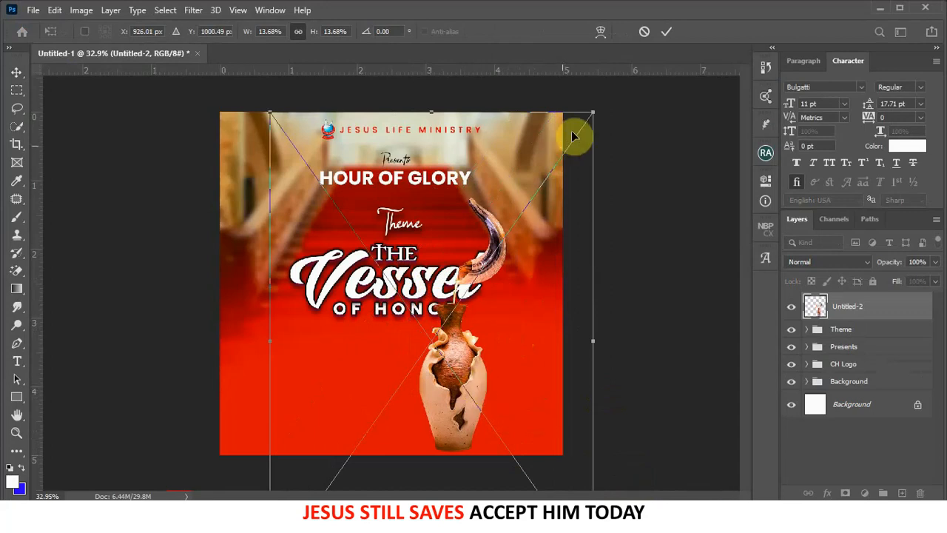
left_click_drag(596, 112, 644, 43)
left_click_drag(507, 324, 527, 330)
scroll(499, 318, "down", 2)
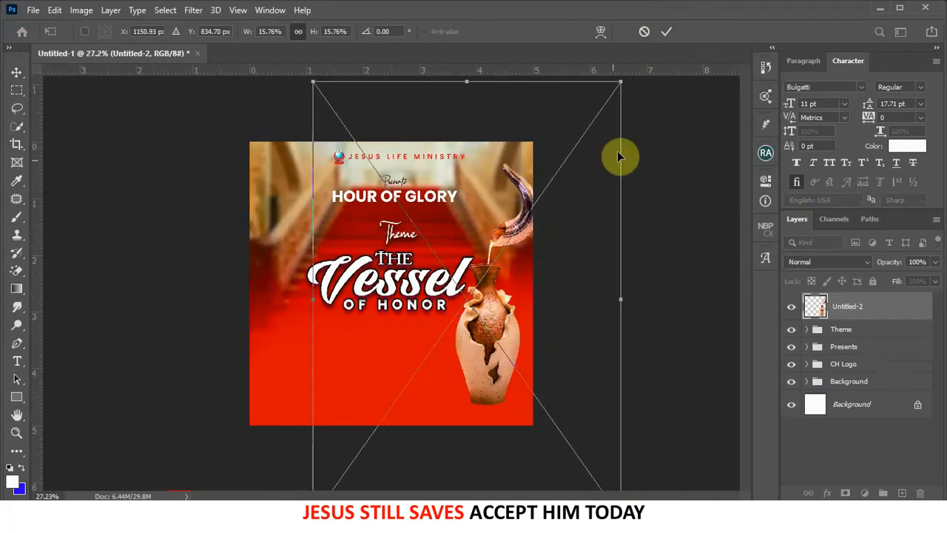
left_click_drag(620, 79, 608, 95)
left_click(662, 30)
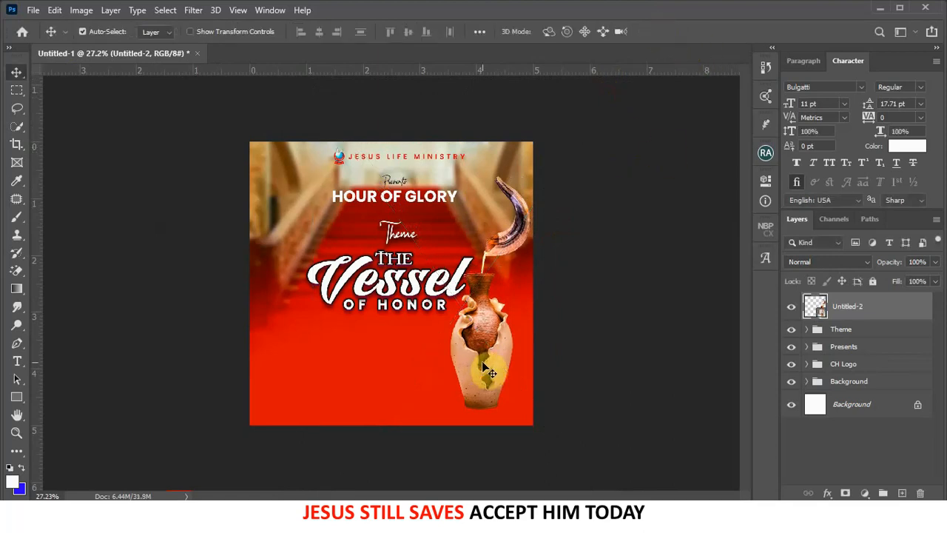
left_click_drag(482, 362, 485, 361)
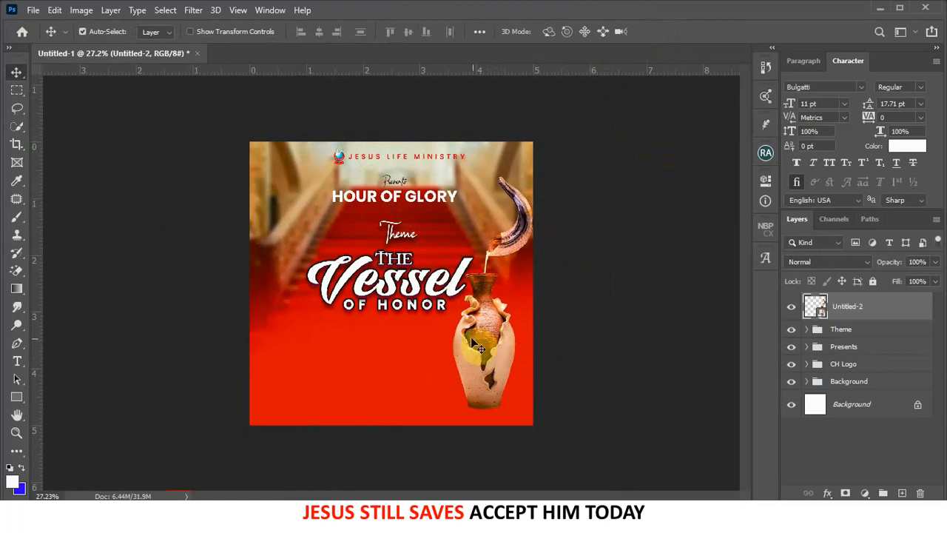
scroll(411, 333, "up", 5)
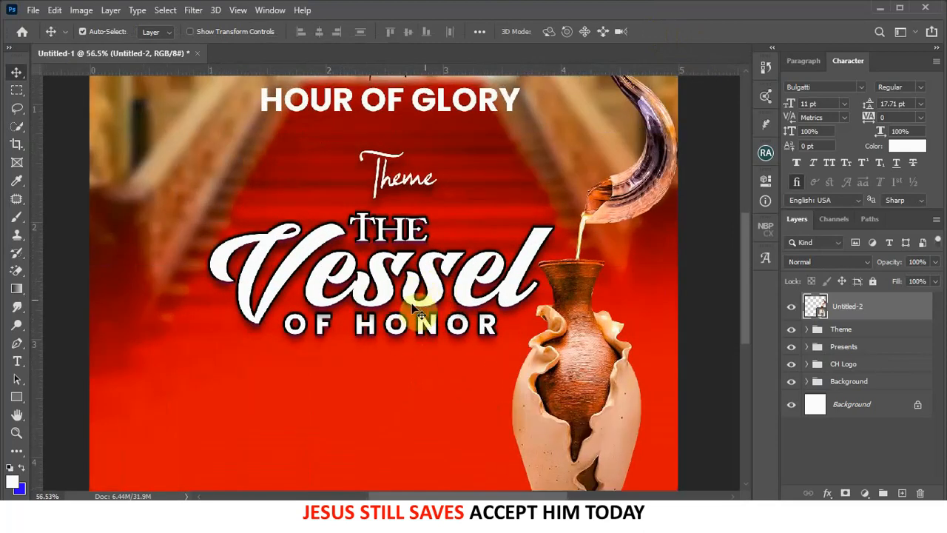
left_click(422, 307)
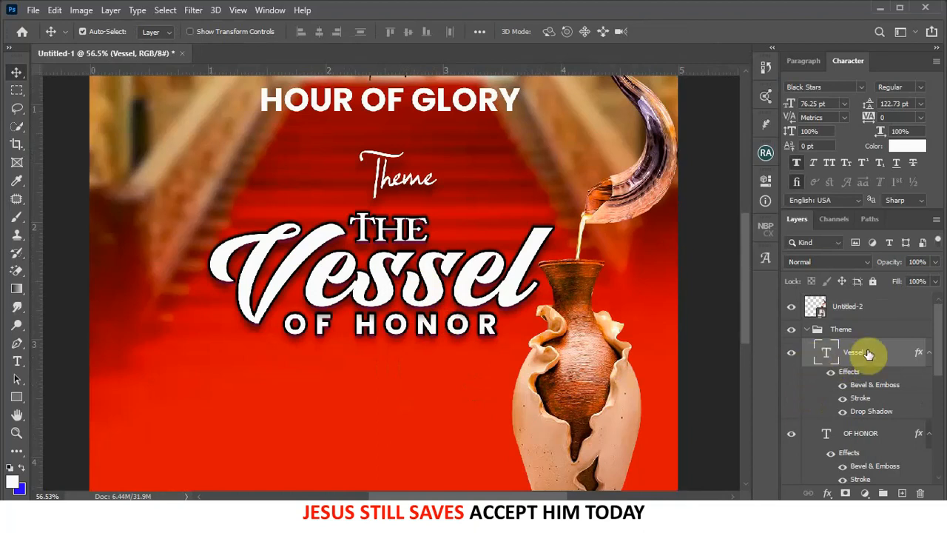
- Add a Poppins text line reading '2Timothy 2:21' below OF HONOR
left_click(22, 363)
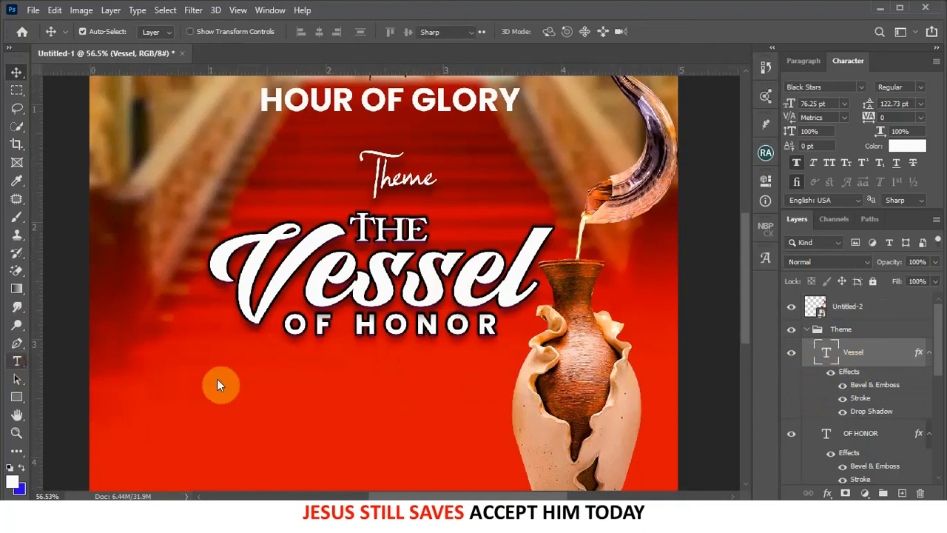
left_click(385, 379)
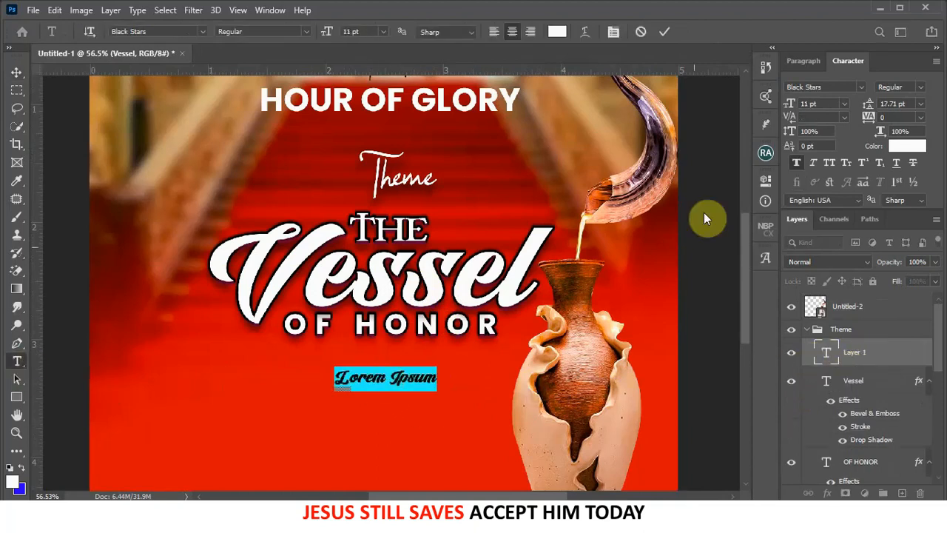
left_click(862, 87)
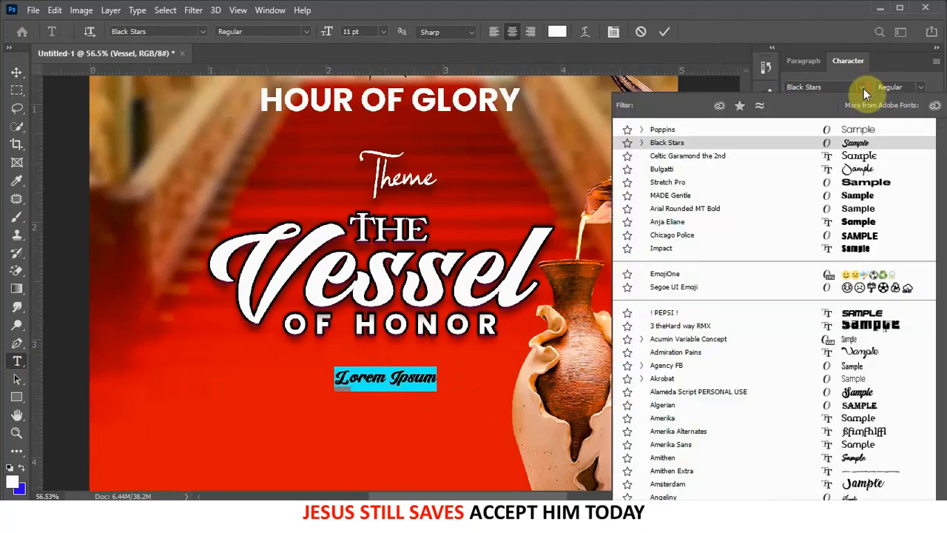
left_click(860, 131)
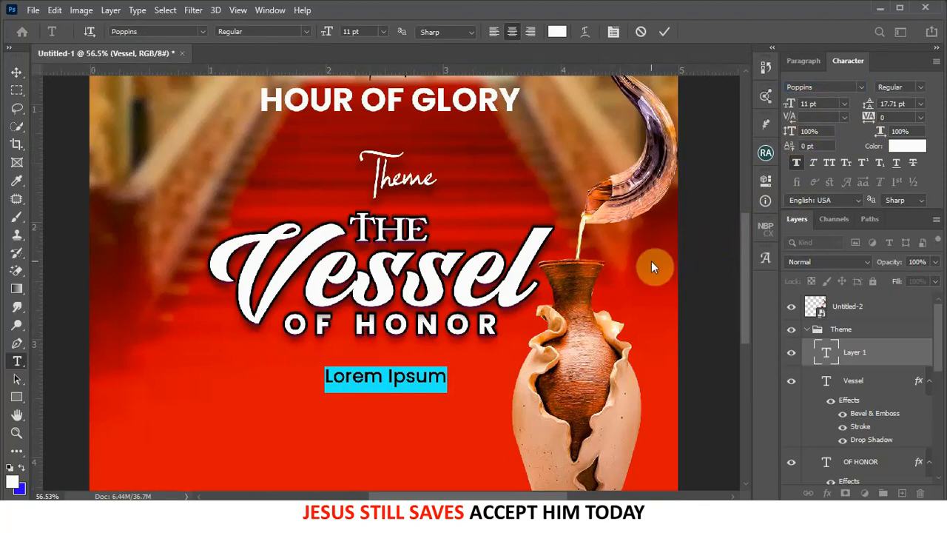
type("2")
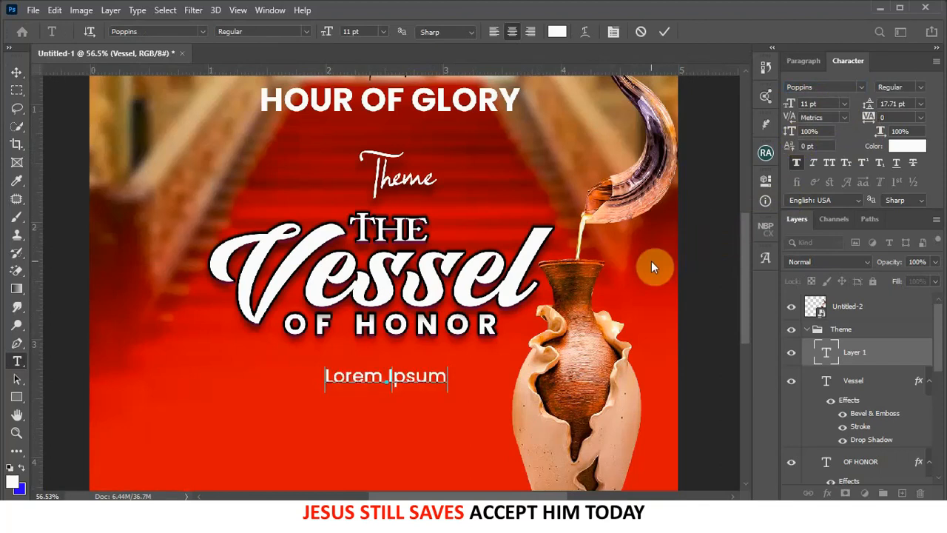
type("Timothy ")
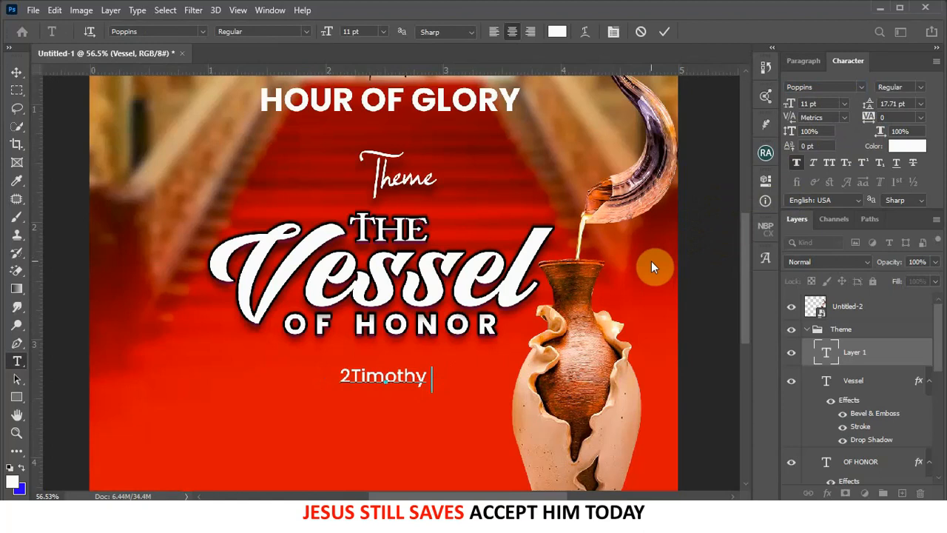
type("2")
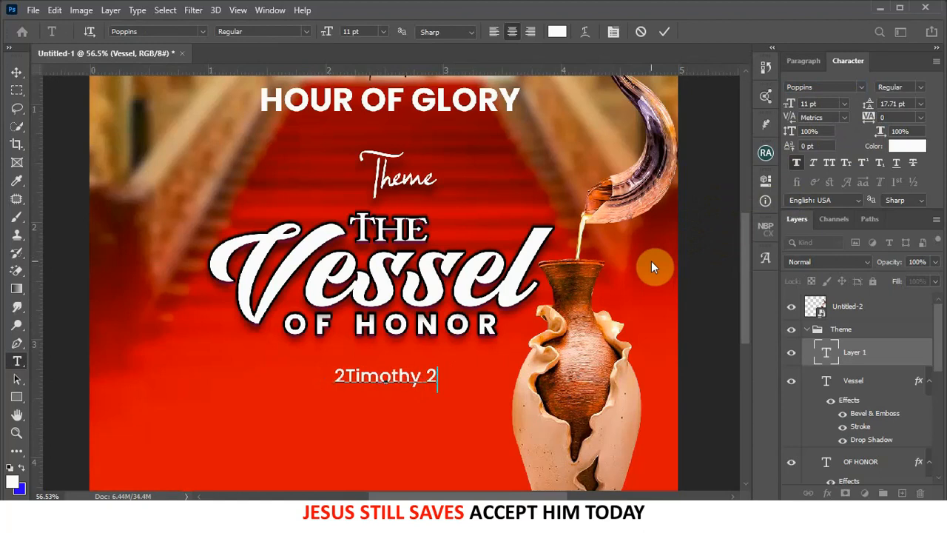
type(":21")
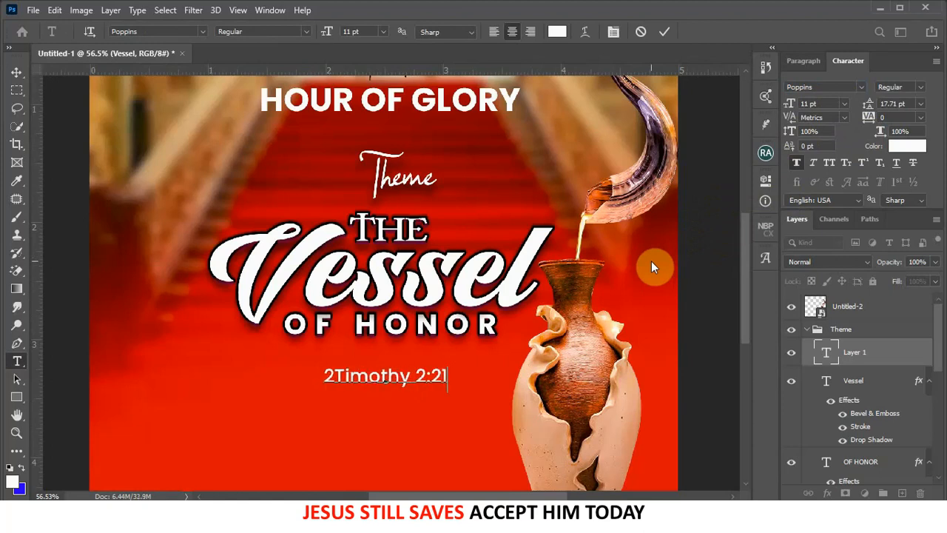
left_click(664, 29)
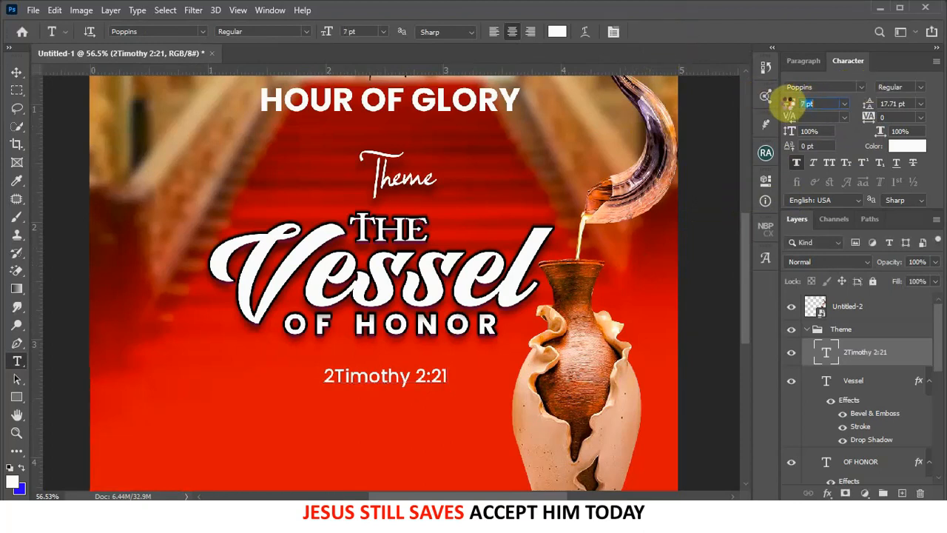
- Shrink the verse to 7 pt and move it up just under OF HONOR
left_click_drag(790, 103, 785, 108)
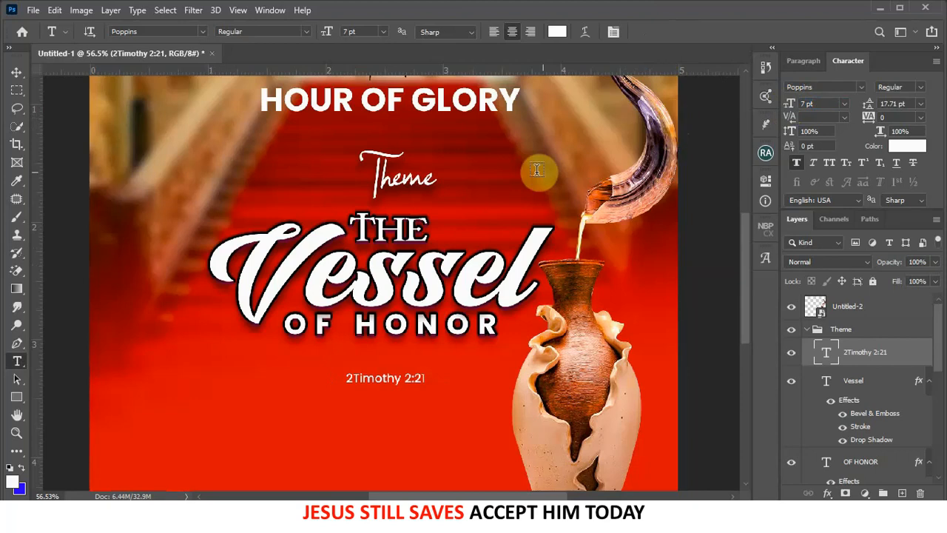
left_click(12, 74)
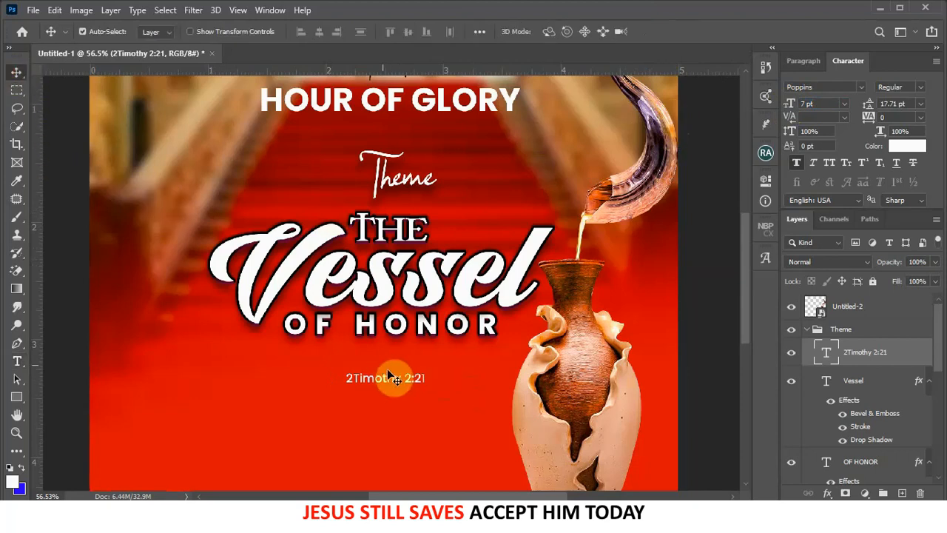
left_click_drag(394, 381, 396, 358)
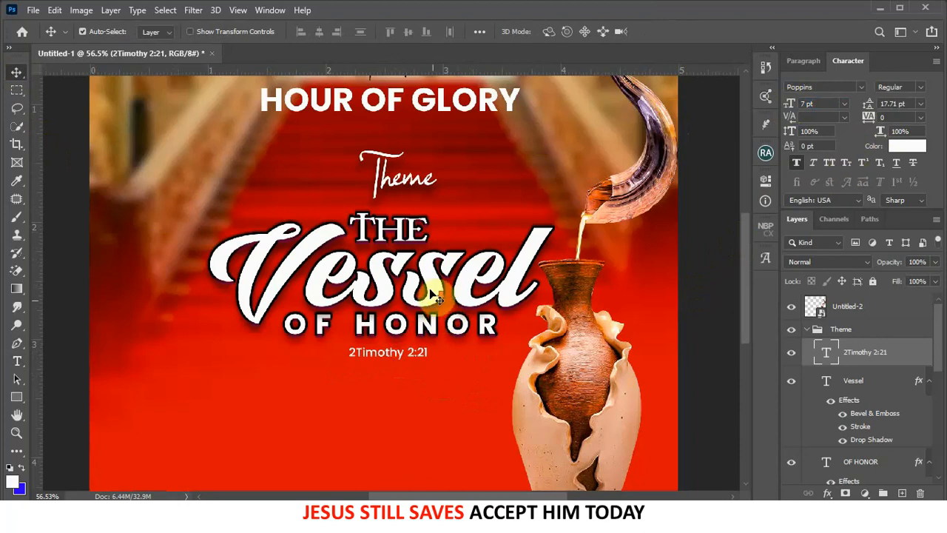
scroll(436, 311, "down", 6)
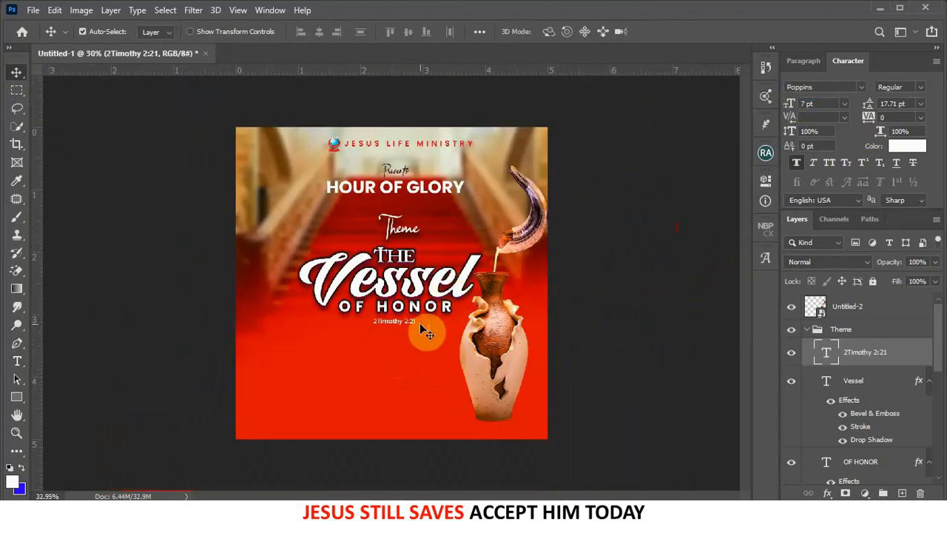
scroll(425, 332, "up", 2)
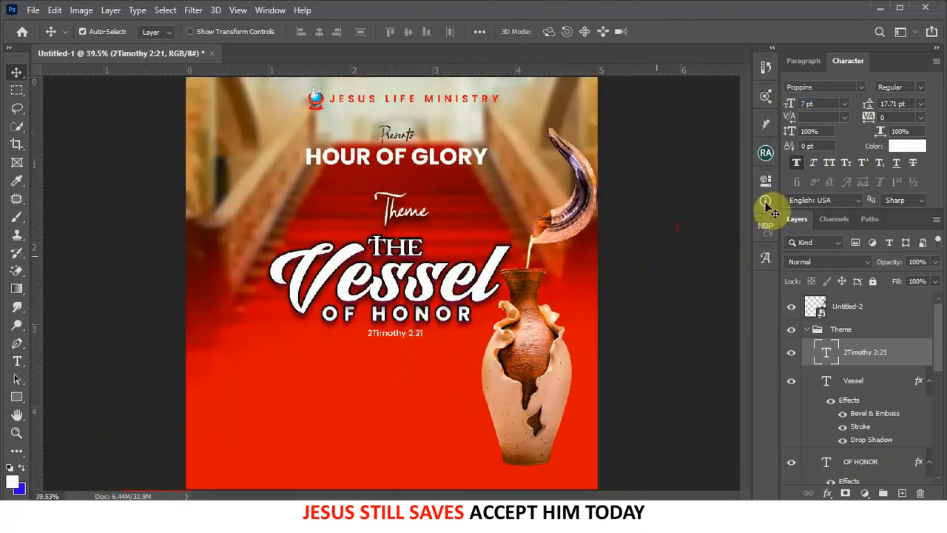
- Set the verse text colour to white #ffffff
left_click(897, 147)
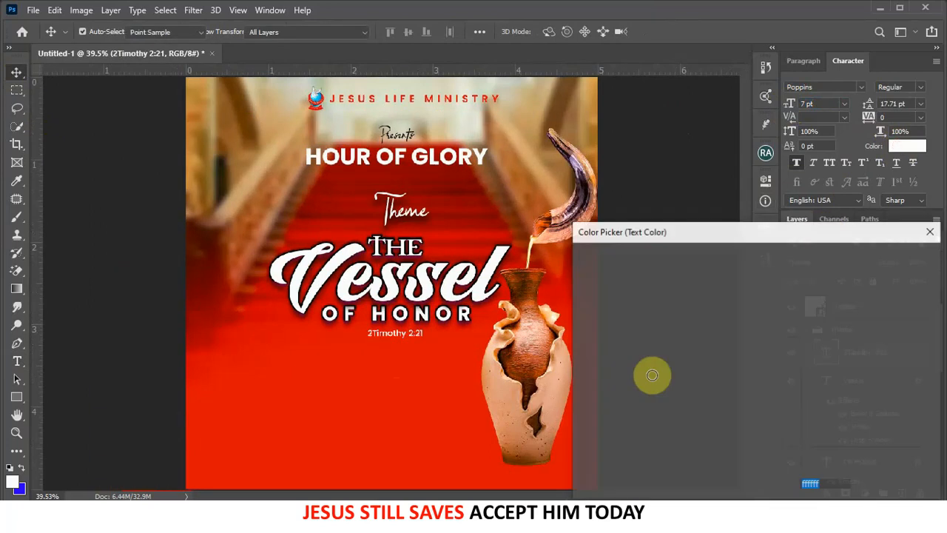
type("000000")
mouse_move(754, 421)
left_mouse_down()
mouse_move(540, 232)
mouse_move(465, 182)
left_mouse_up()
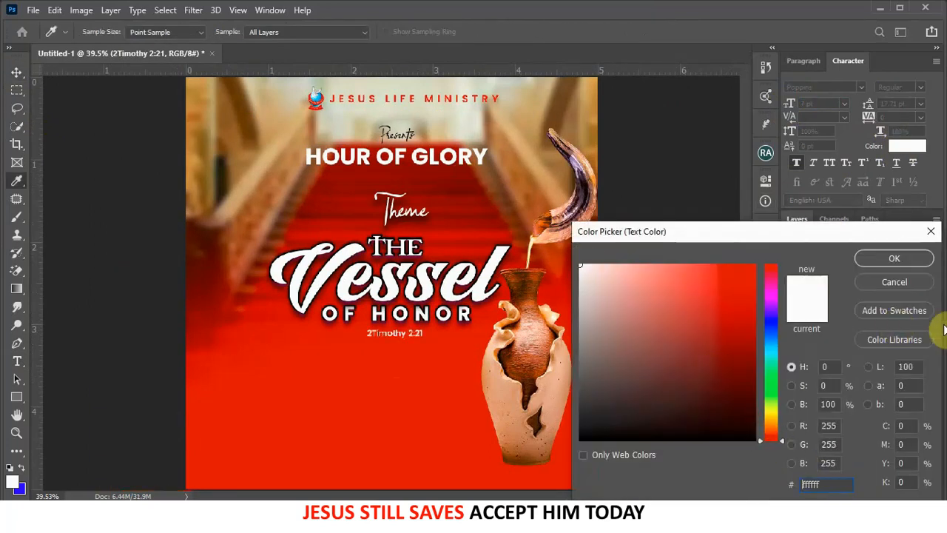
left_click(897, 258)
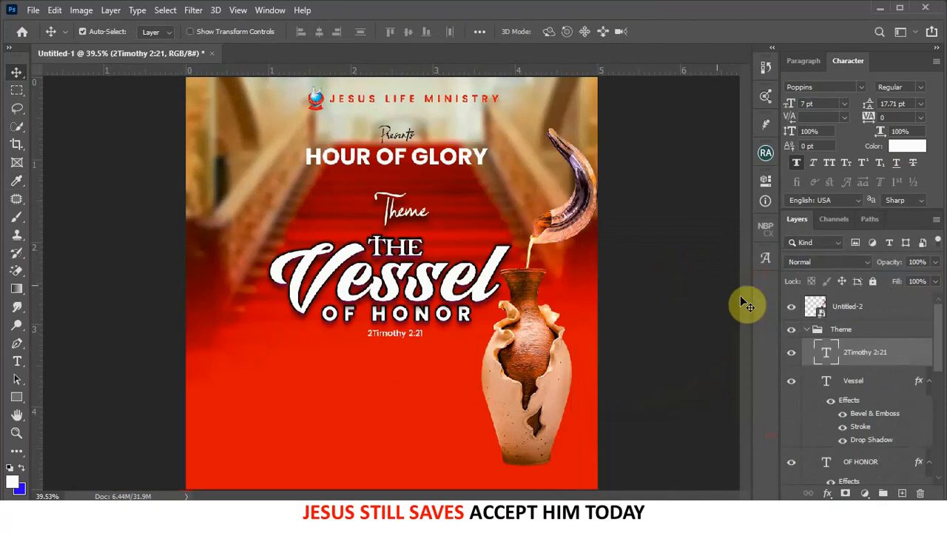
- Select Color Fill 1 and lasso a ragged-topped selection across the flyer's lower area
left_click(806, 332)
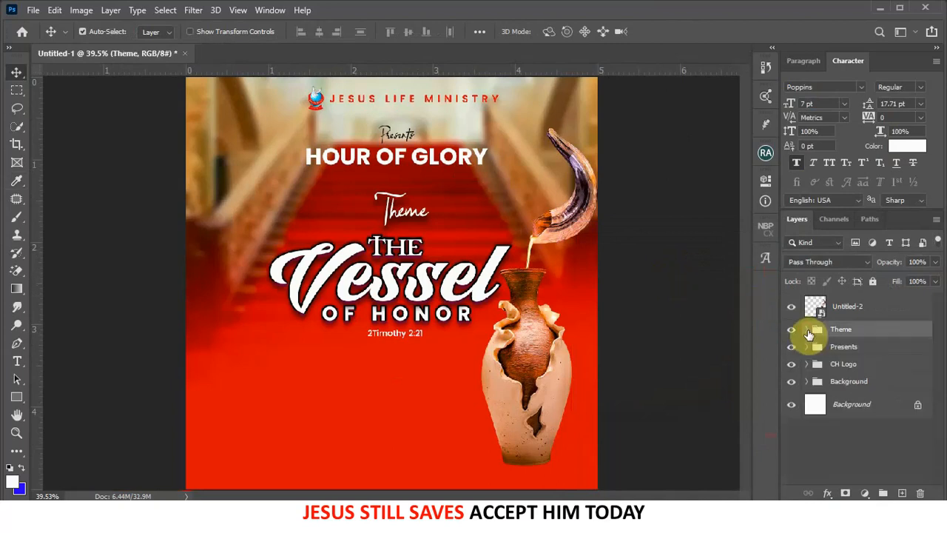
scroll(377, 415, "down", 1)
left_click(383, 411)
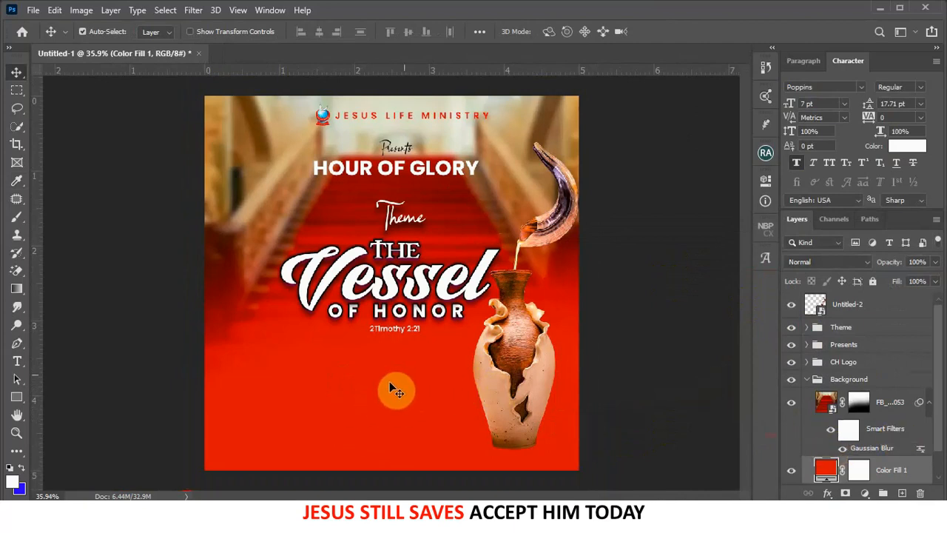
scroll(422, 316, "down", 1)
scroll(429, 325, "down", 1)
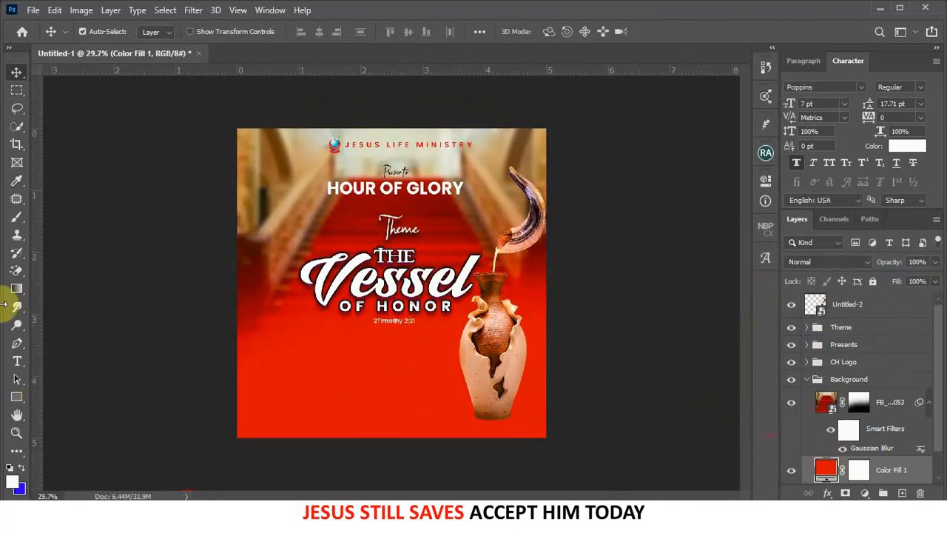
left_click(18, 111)
left_click(61, 108)
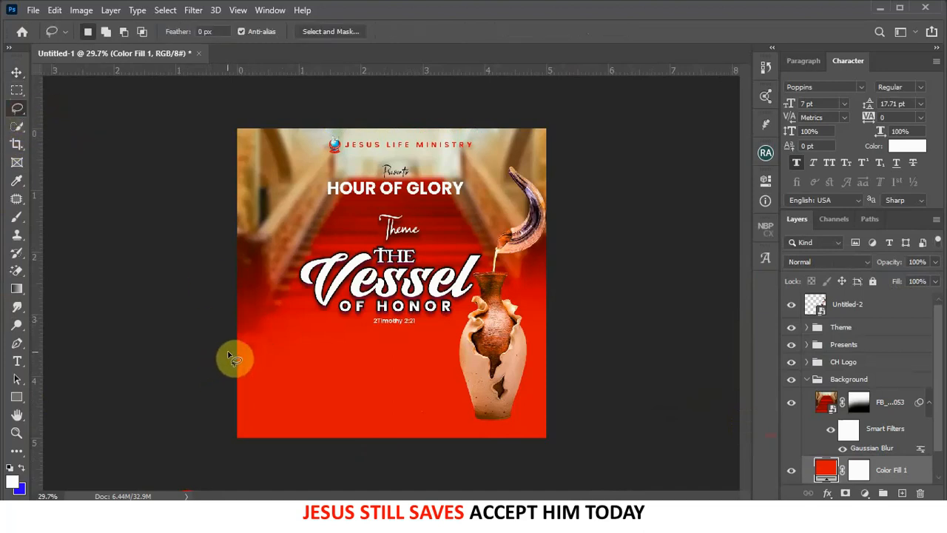
mouse_move(231, 348)
left_mouse_down()
mouse_move(484, 361)
mouse_move(544, 342)
mouse_move(560, 352)
mouse_move(585, 474)
mouse_move(544, 487)
mouse_move(156, 489)
mouse_move(147, 452)
mouse_move(164, 349)
left_mouse_up()
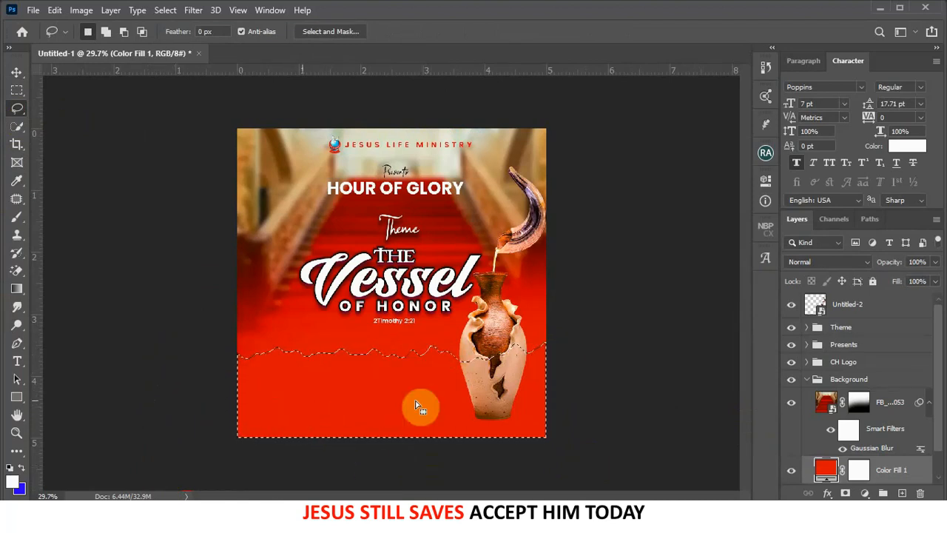
- Fill the selection with a new pure white Solid Color fill layer
left_click(865, 492)
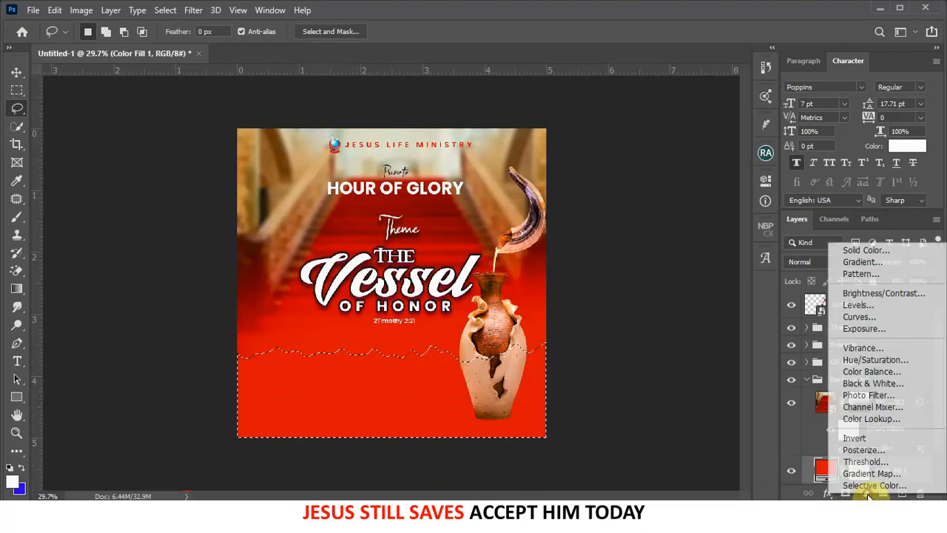
left_click(865, 252)
left_click(626, 307)
left_click_drag(601, 279, 575, 254)
left_click(894, 258)
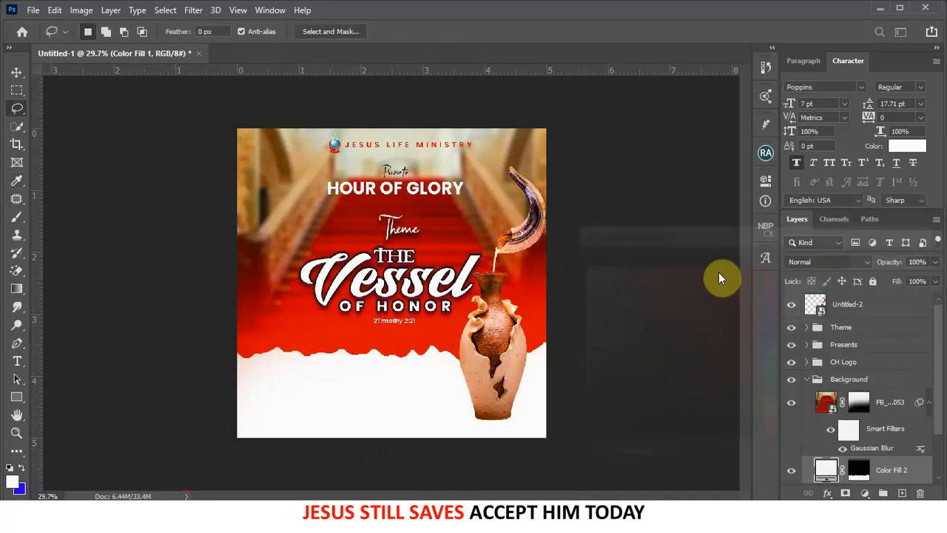
- Scale Color Fill 2 up to about 102% so it spans the flyer's full width
left_click(16, 71)
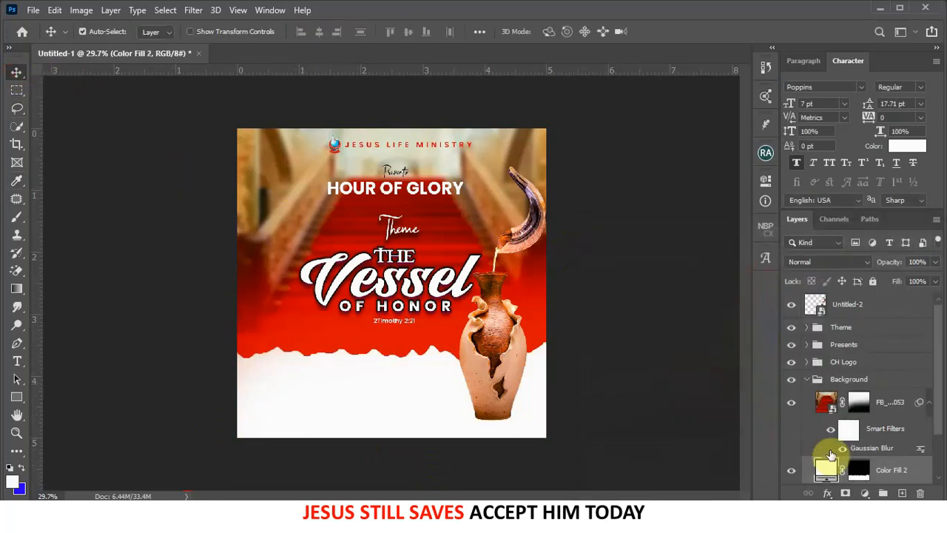
scroll(828, 452, "down", 2)
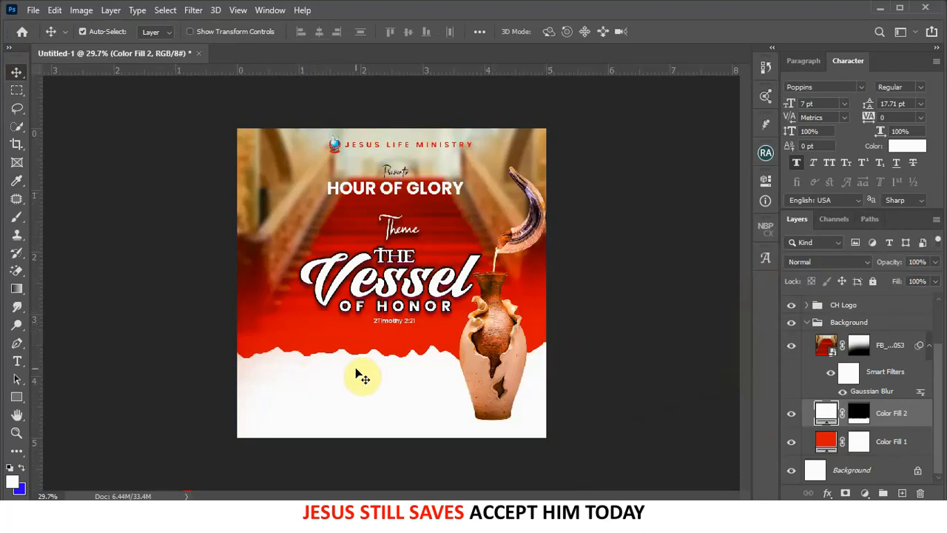
key("ctrl+t")
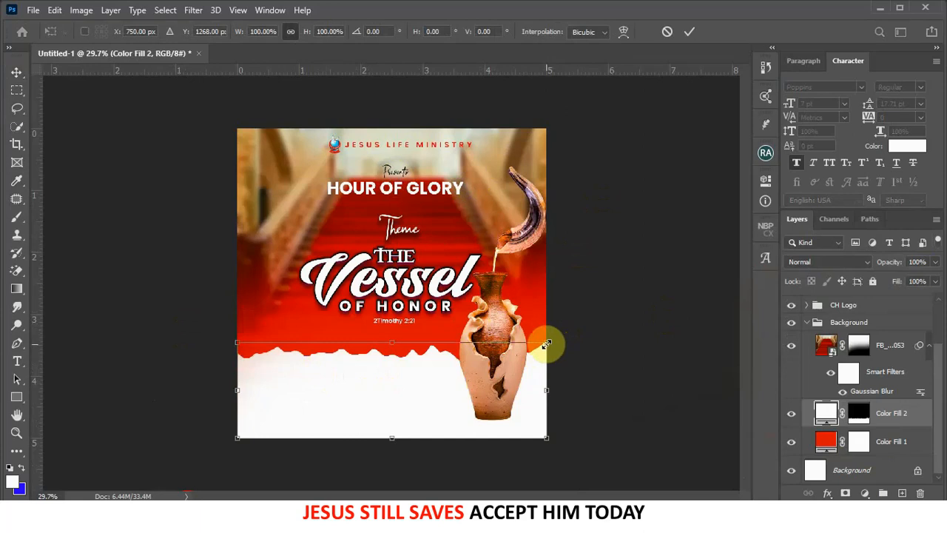
left_click_drag(545, 345, 549, 342)
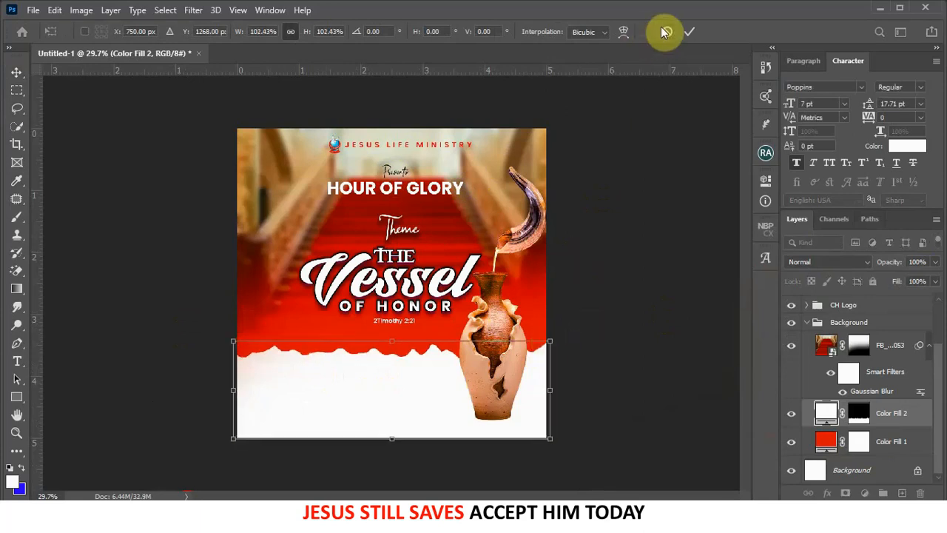
left_click(691, 33)
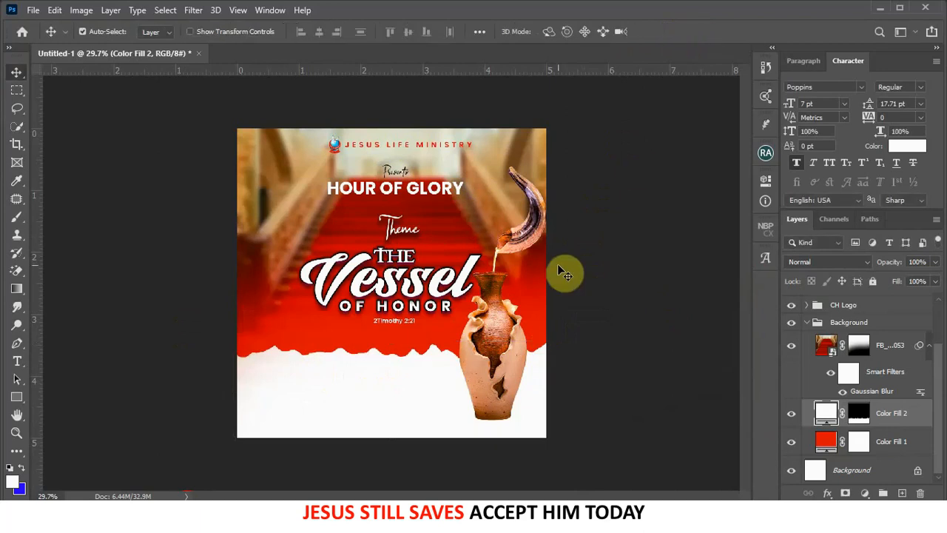
left_click(515, 374)
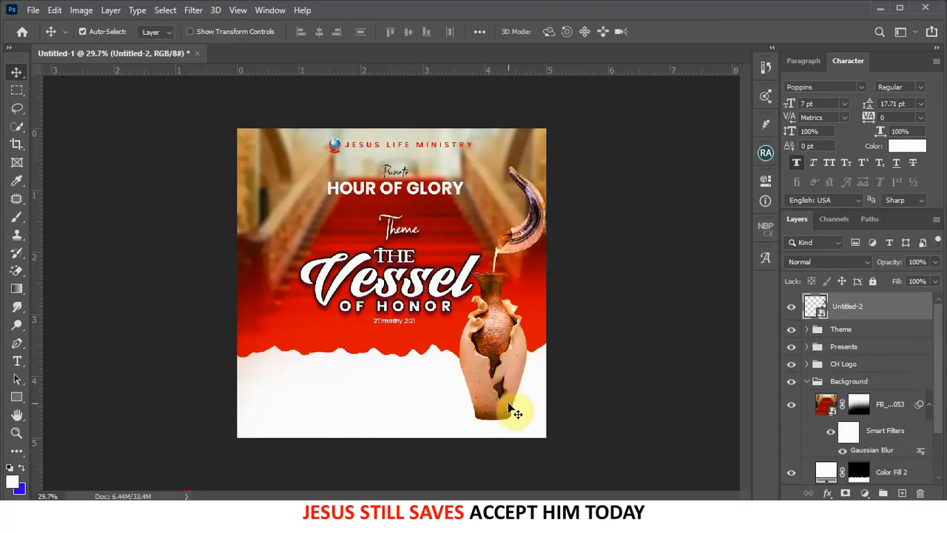
- Zoom to the vase base and draw a flat 180 × 40 px ellipse there
key("ctrl+0")
scroll(512, 412, "up", 6)
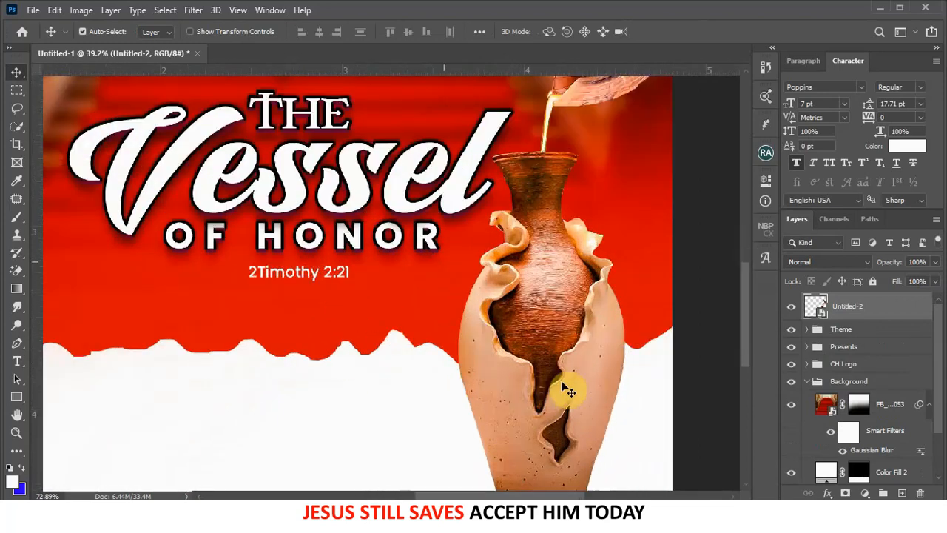
left_click_drag(561, 381, 489, 181)
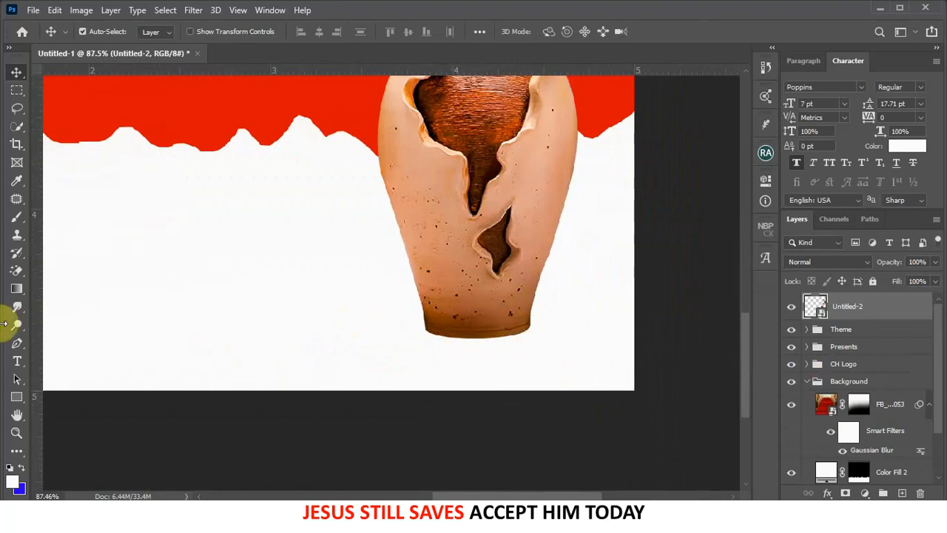
left_click(16, 396)
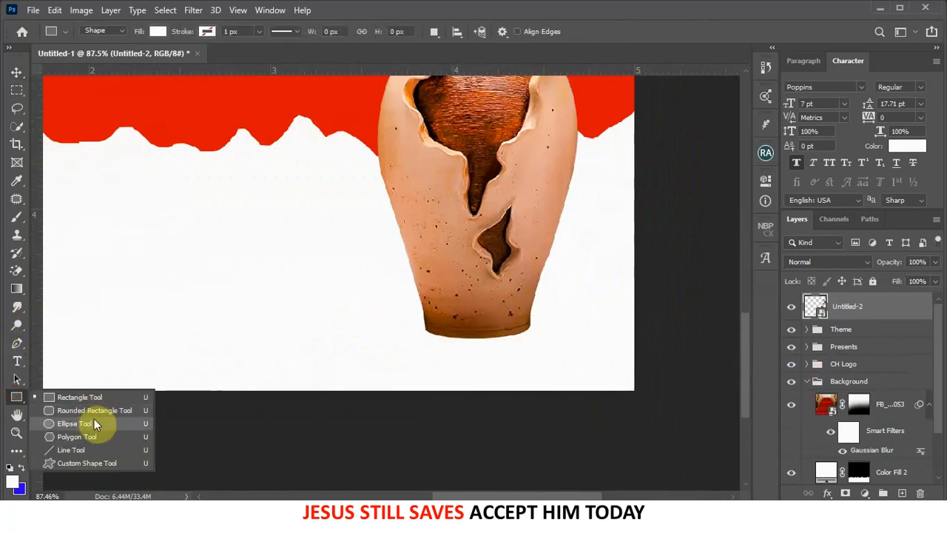
left_click(87, 427)
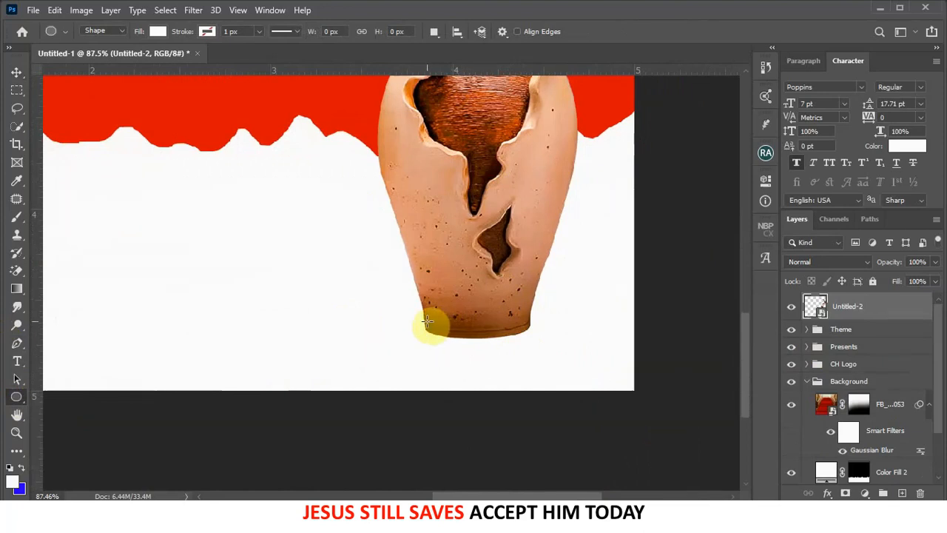
left_click_drag(426, 321, 533, 346)
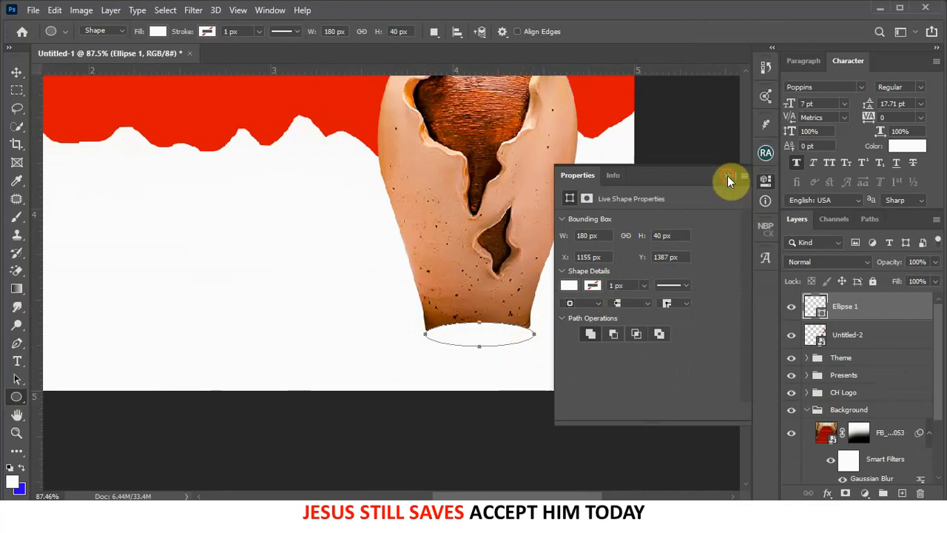
left_click(727, 176)
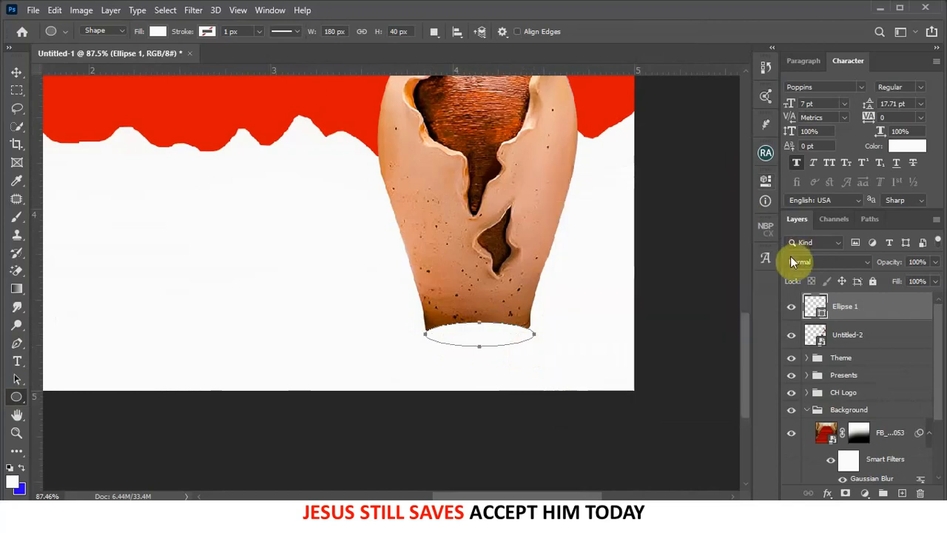
- Fill the ellipse shape with black (#000000)
double_click(823, 313)
left_click_drag(710, 310, 790, 486)
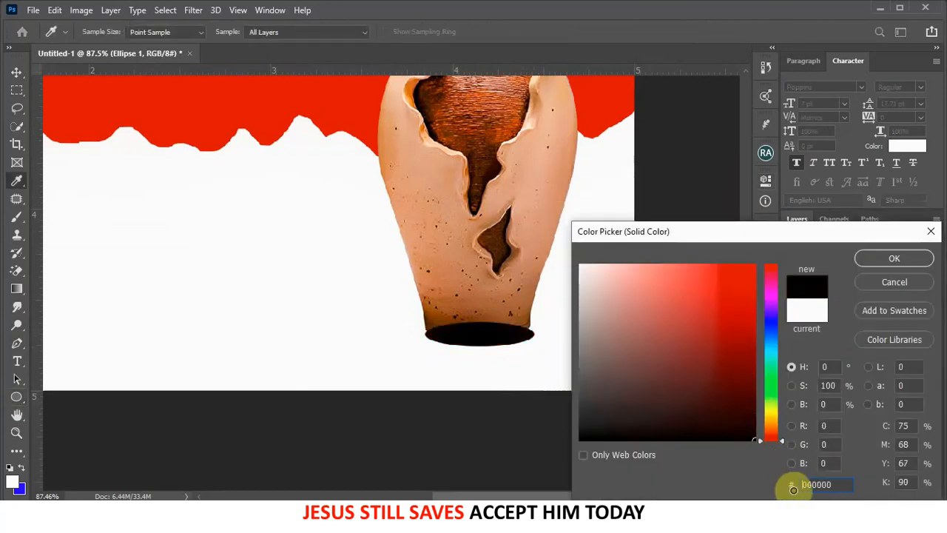
left_click(895, 258)
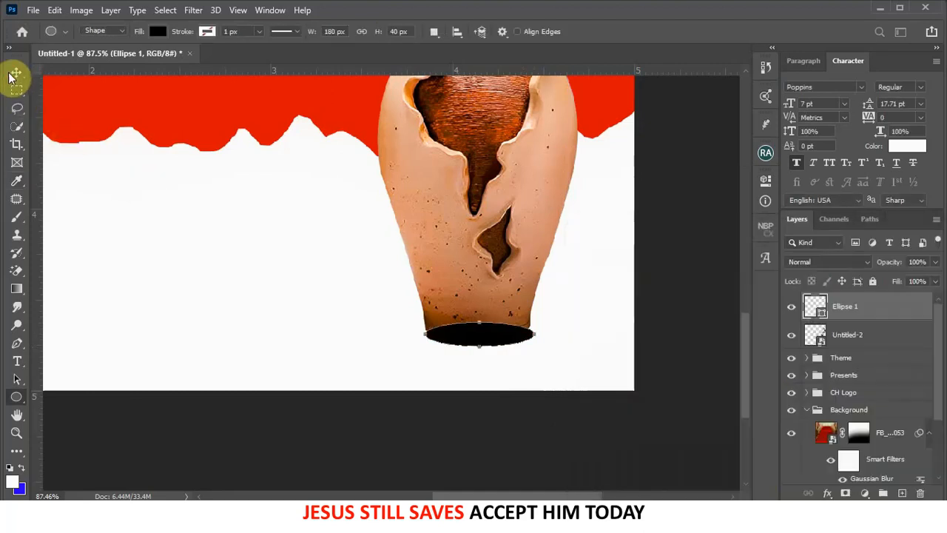
left_click(16, 72)
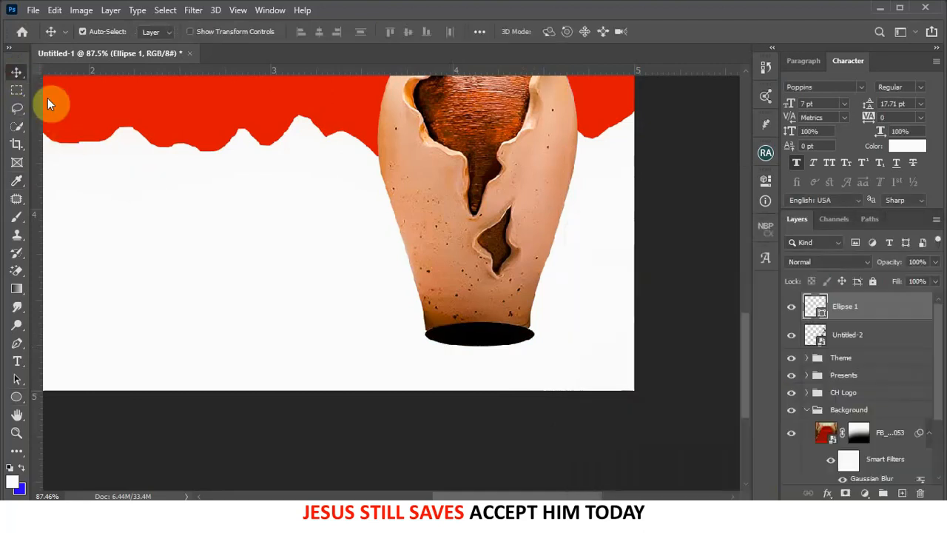
- Move Ellipse 1 beneath the Untitled-2 vase layer, duplicate it, and hide the original
left_click(843, 337)
left_click(792, 338)
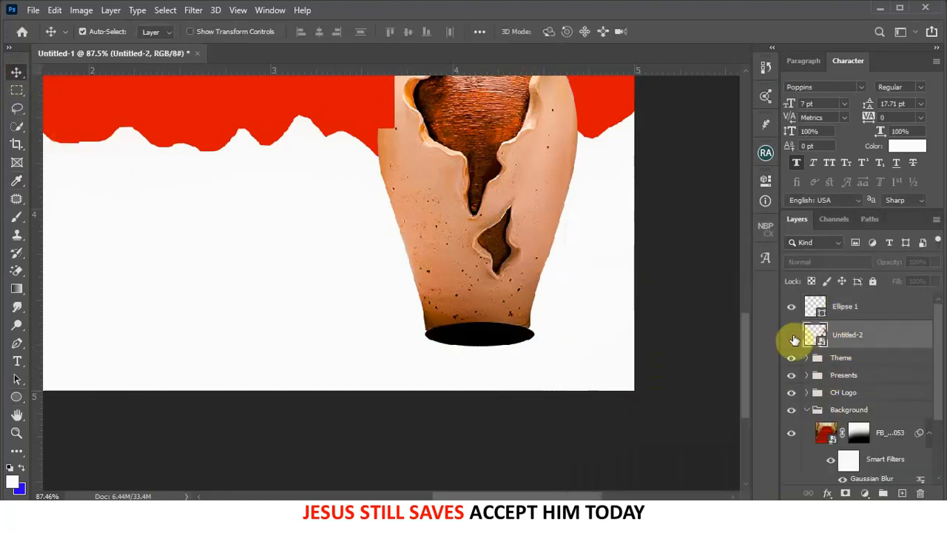
left_click(792, 338)
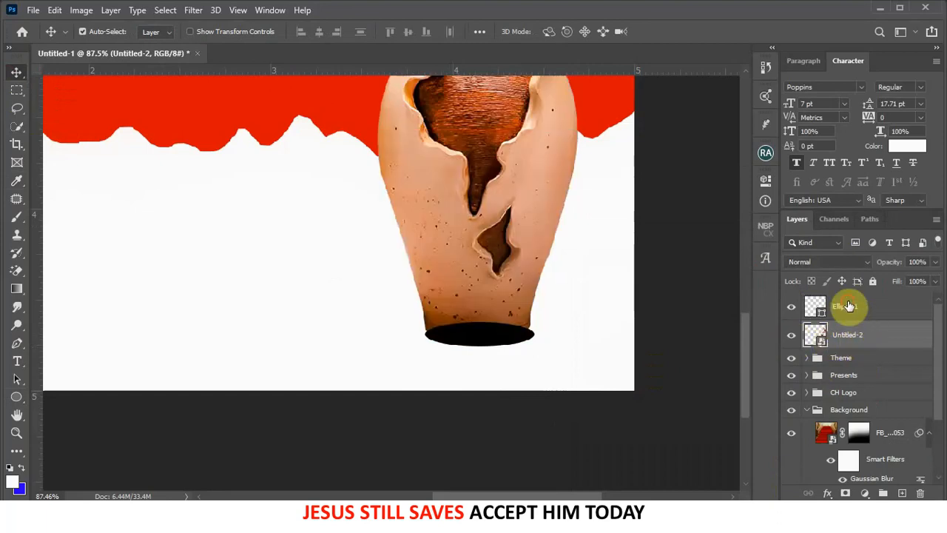
left_click_drag(851, 333, 854, 347)
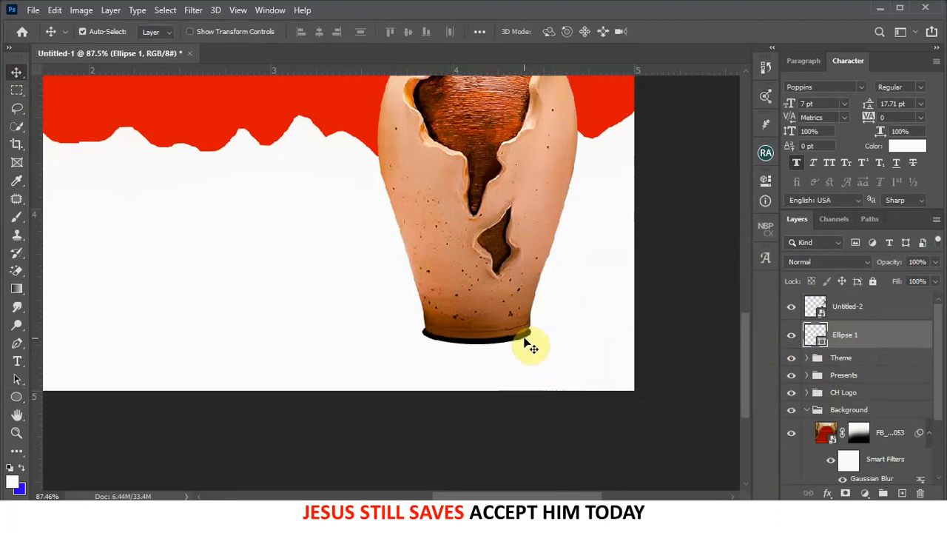
scroll(528, 339, "down", 3)
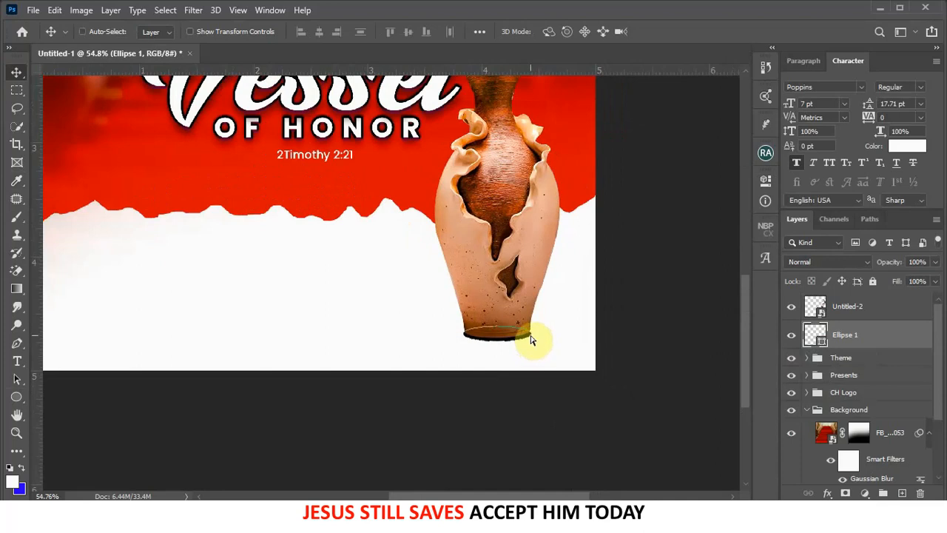
key("ctrl+j")
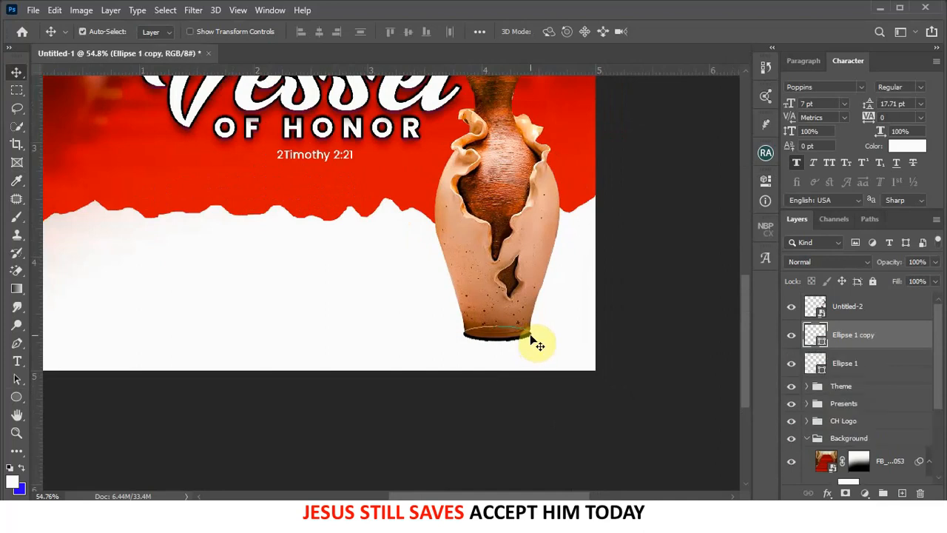
left_click(791, 363)
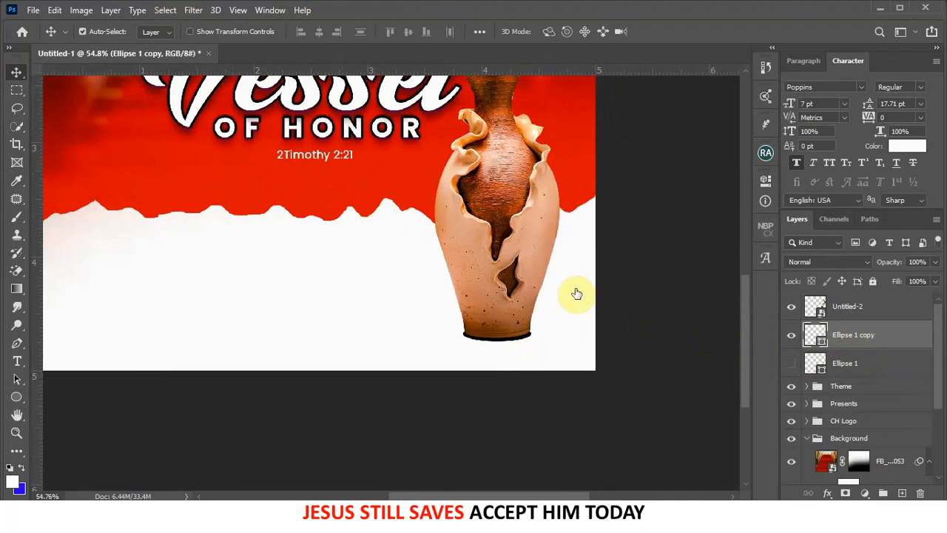
- Apply a Gaussian Blur of about 16.6 radius to Ellipse 1 copy
left_click(194, 12)
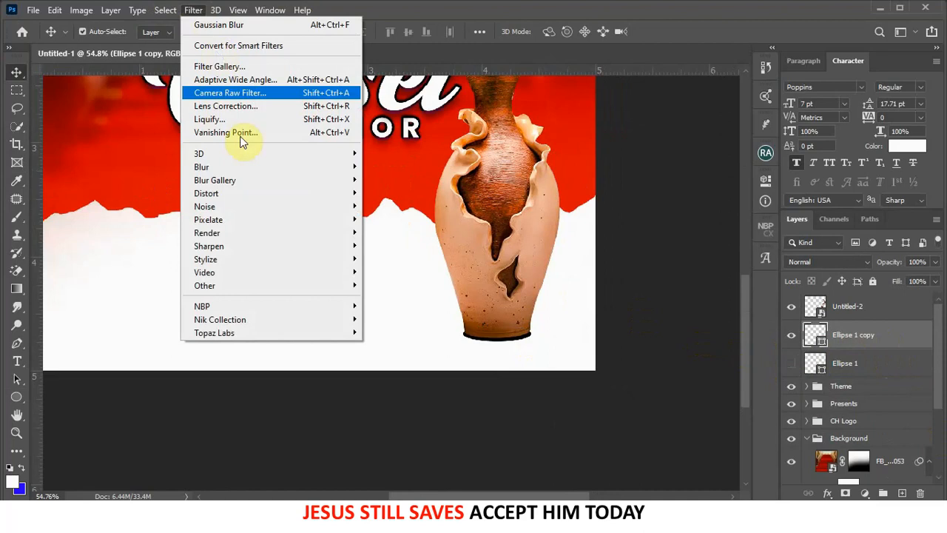
mouse_move(237, 164)
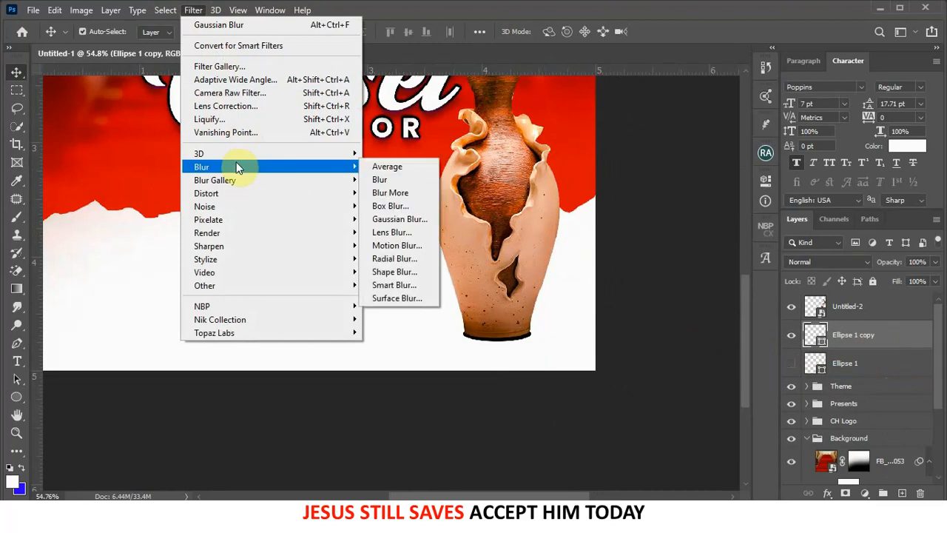
left_click(420, 226)
left_click(582, 204)
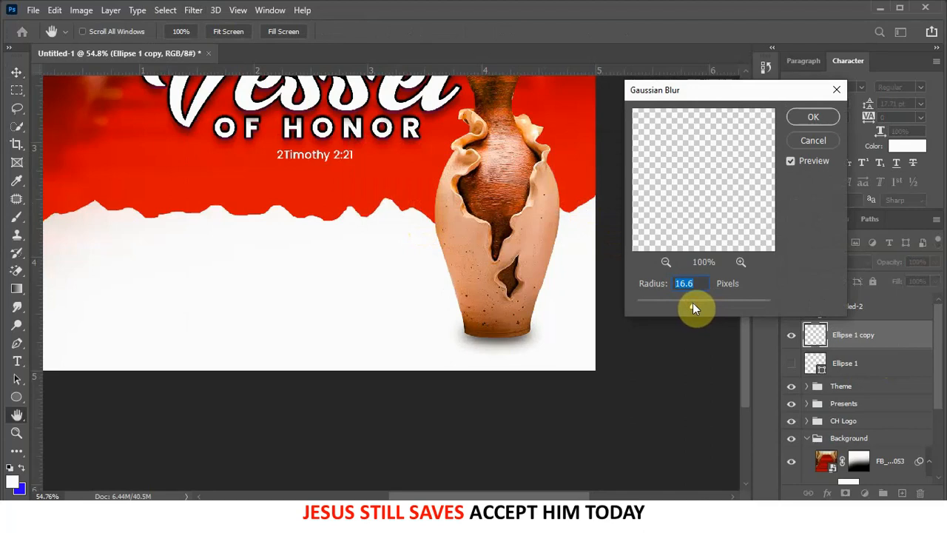
left_click(813, 117)
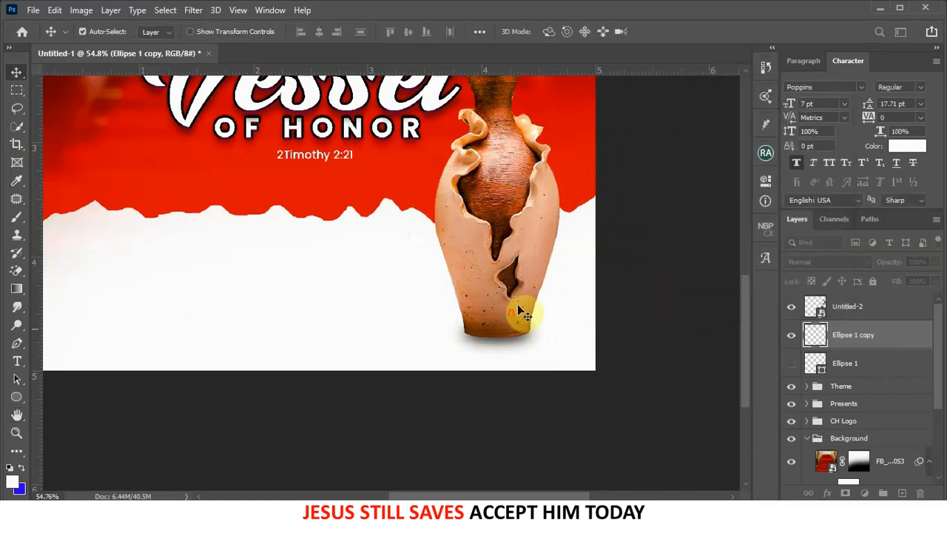
- Duplicate the blurred shadow above the vase layer and lower its opacity to 42%
key("ctrl+0")
scroll(570, 452, "up", 2)
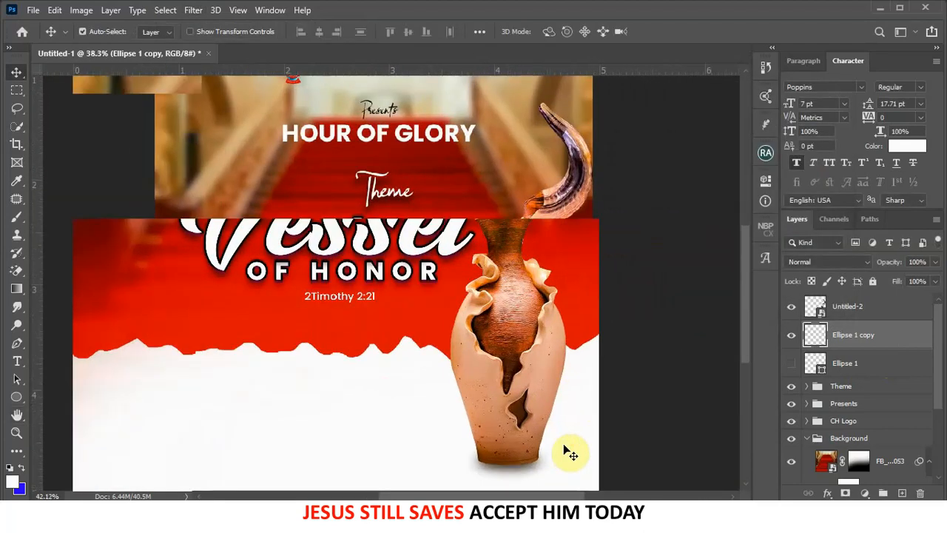
key("ctrl+j")
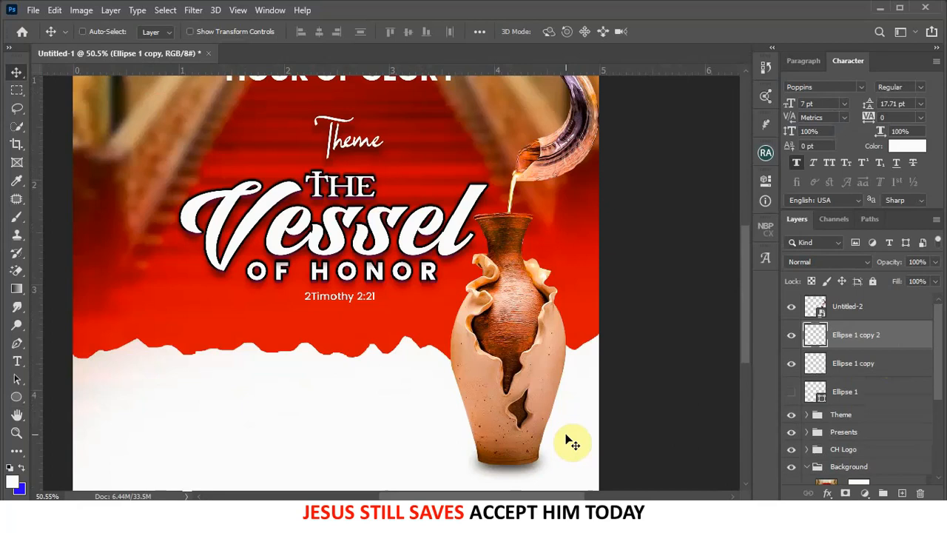
left_click_drag(852, 338, 846, 301)
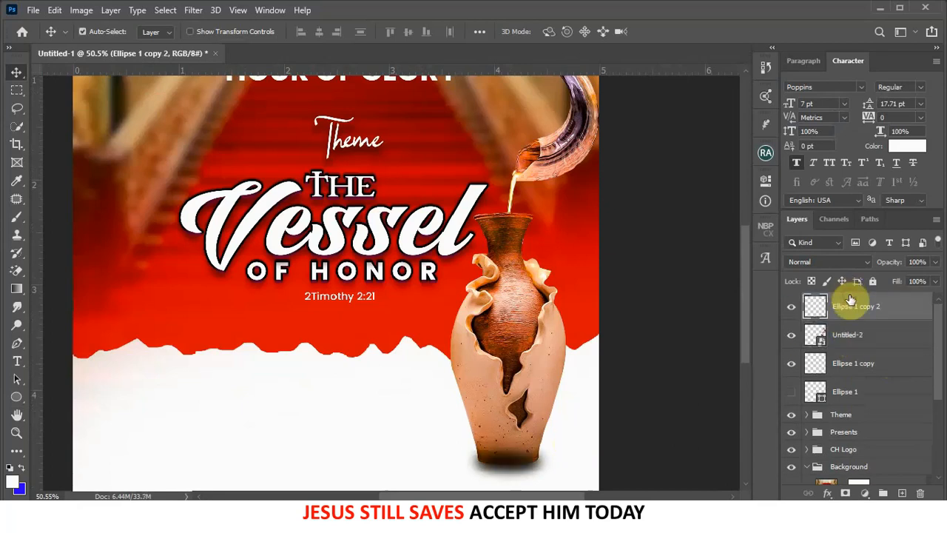
left_click(935, 262)
left_click(902, 276)
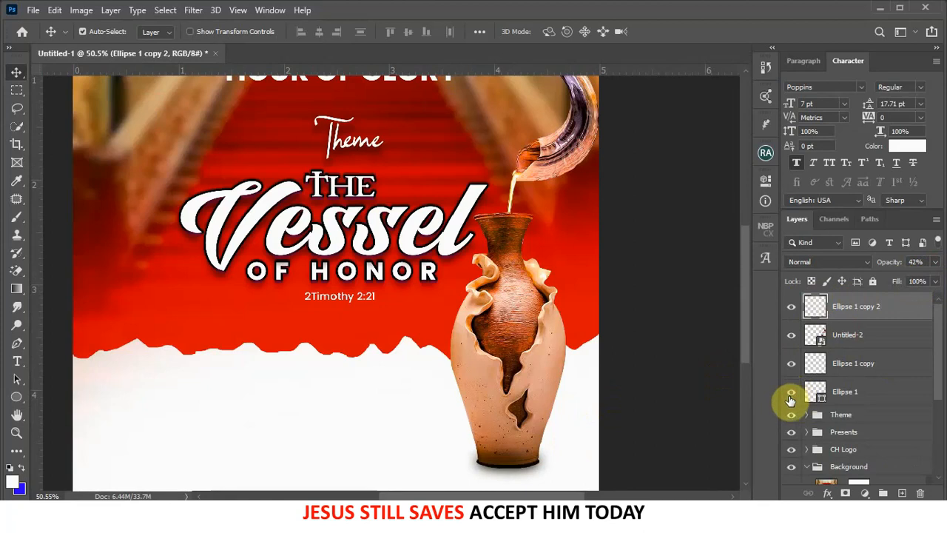
- Make the original Ellipse 1 visible again at 22% opacity
left_click(871, 390)
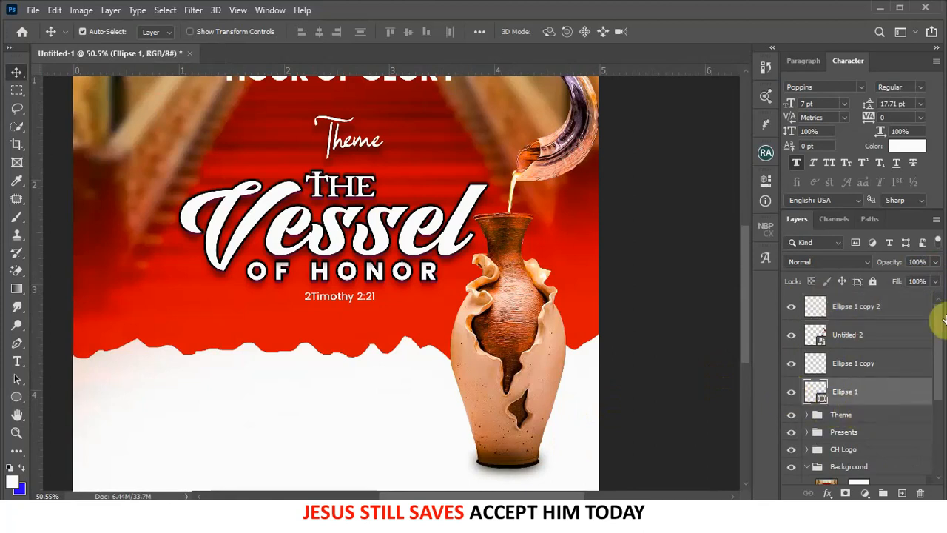
left_click_drag(934, 264, 888, 276)
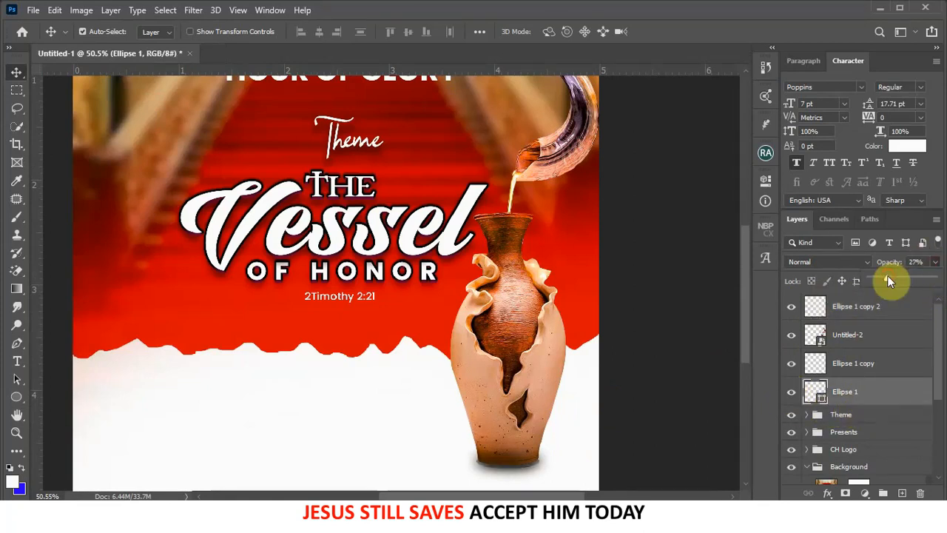
left_click_drag(882, 277, 876, 275)
scroll(485, 281, "down", 3)
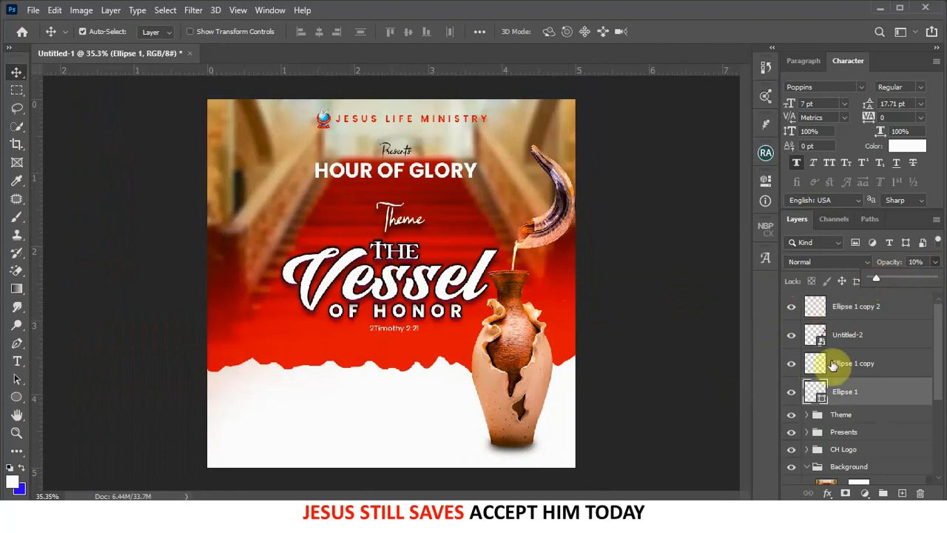
left_click(791, 394)
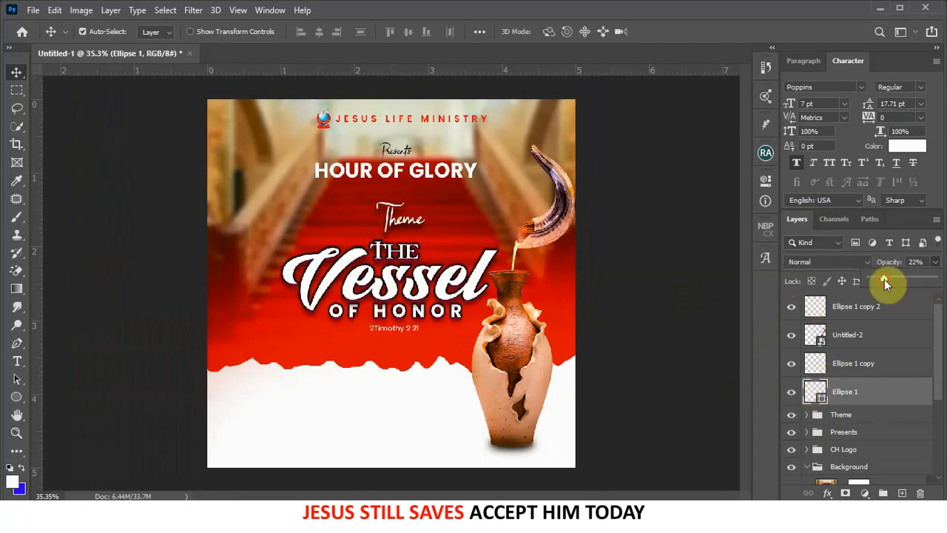
left_click(558, 321)
scroll(560, 322, "down", 3)
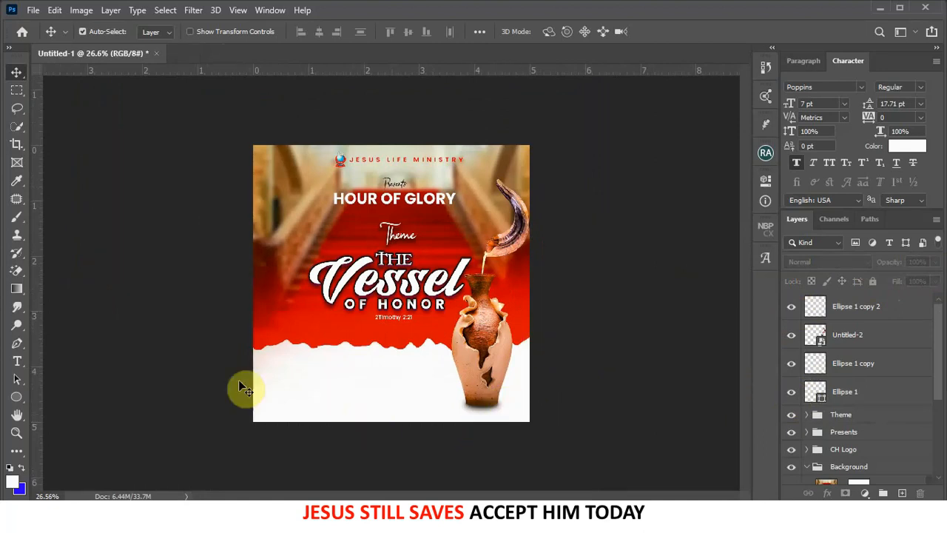
scroll(414, 401, "up", 4)
scroll(430, 397, "up", 2)
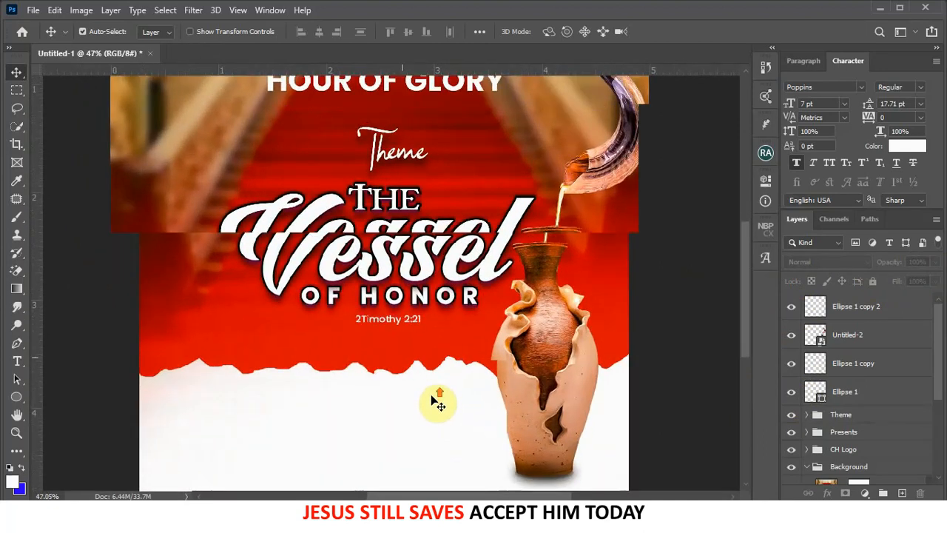
left_click_drag(437, 392, 506, 257)
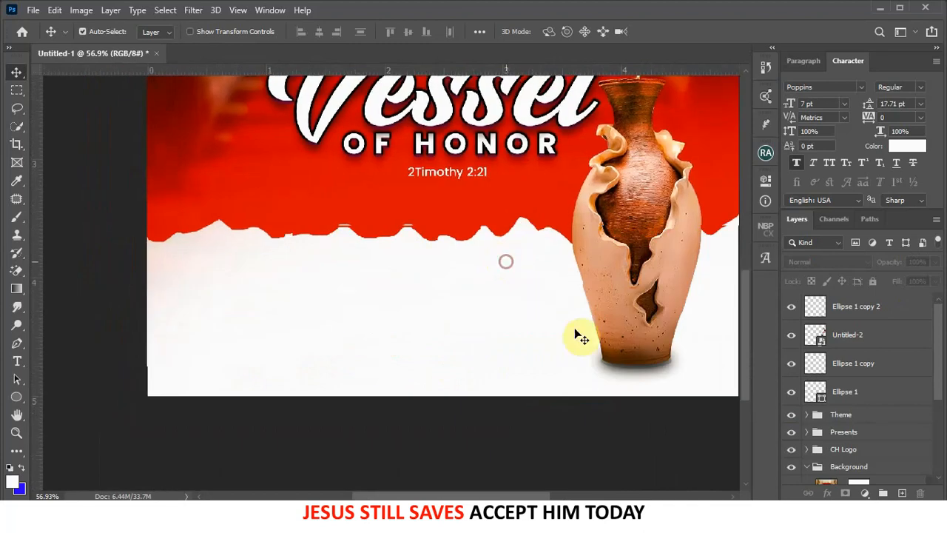
left_click(865, 309)
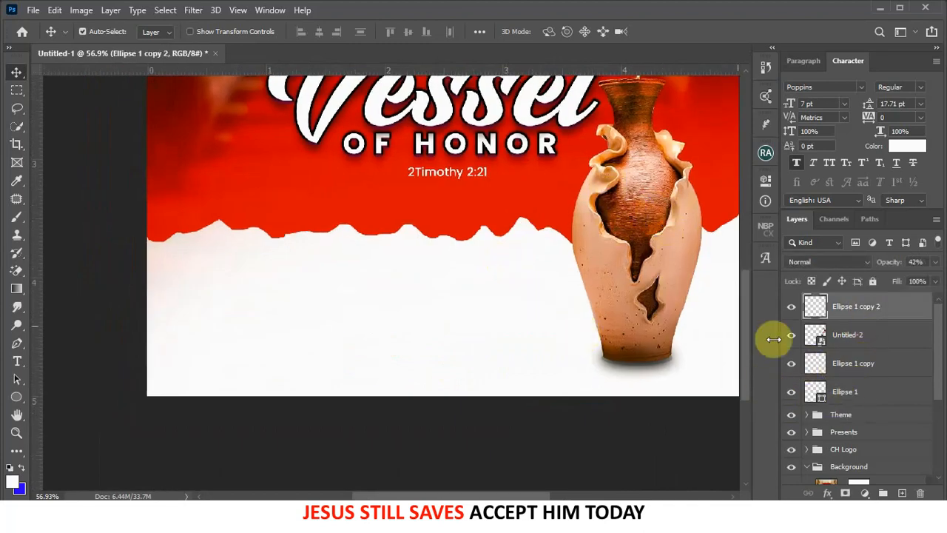
- Group the vase and shadow layers and name the group 'Pot'
left_click(858, 396, "shift")
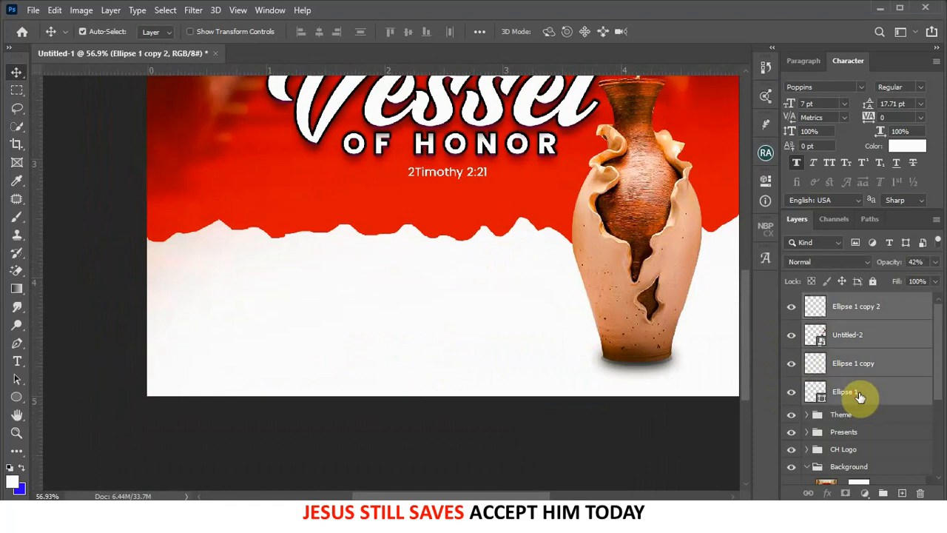
key("ctrl+g")
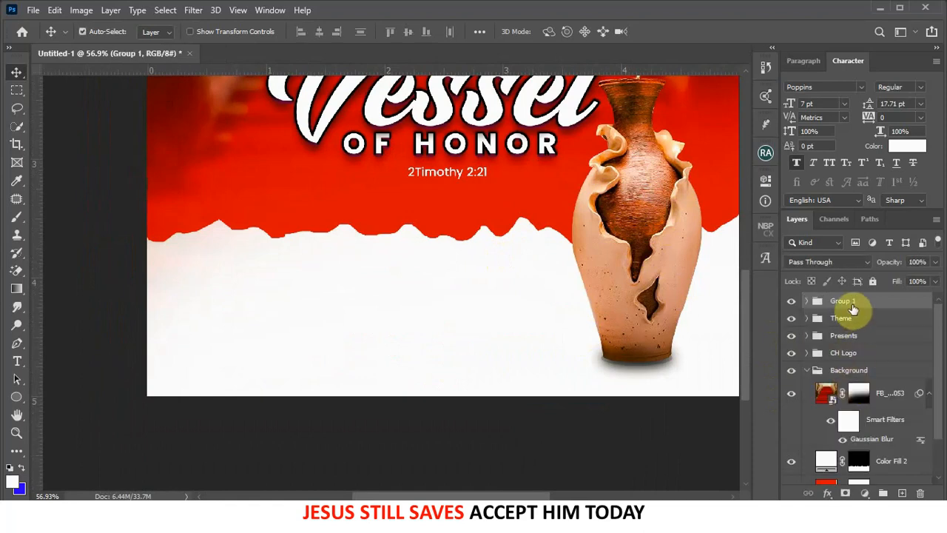
type("Pot")
key("Return")
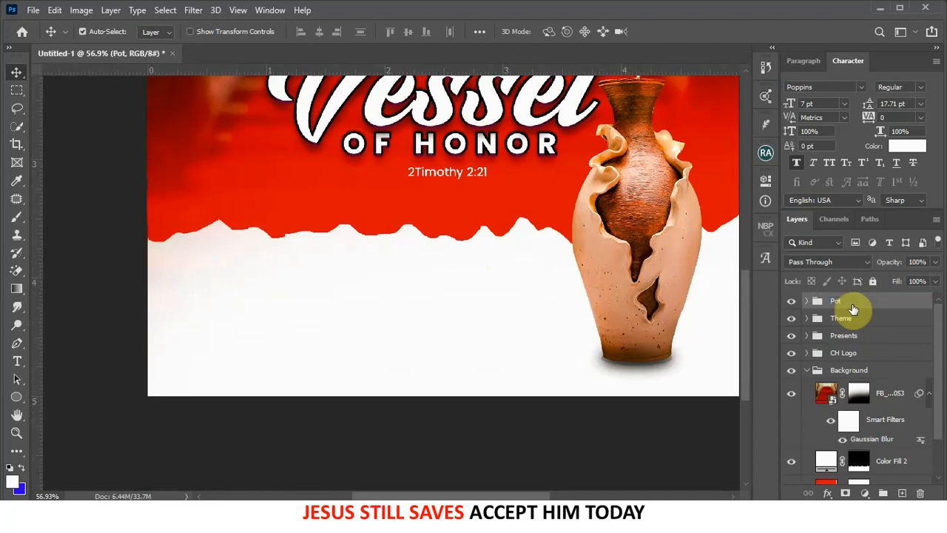
- Fit the flyer in view and return to the flyer's images folder with nothing selected
key("ctrl+0")
scroll(583, 303, "down", 1)
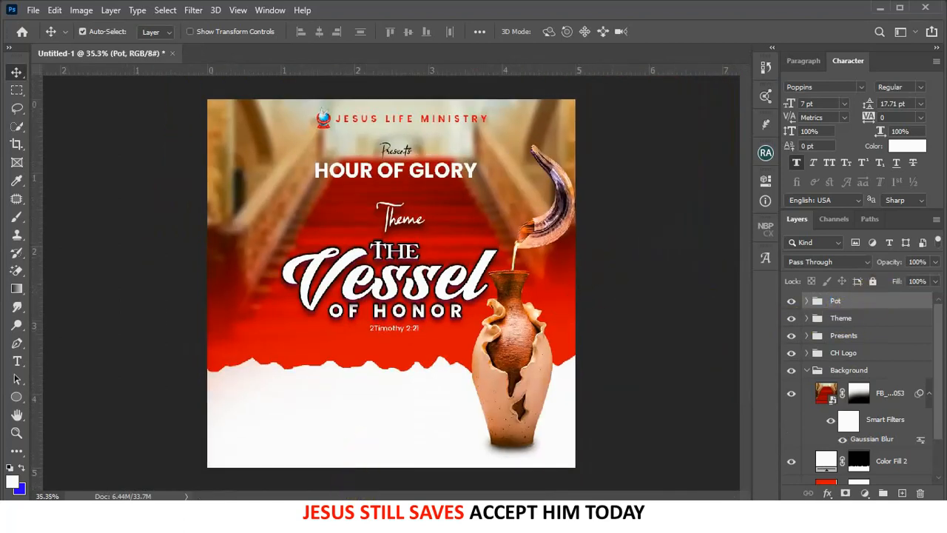
left_click(408, 520)
left_click(273, 262)
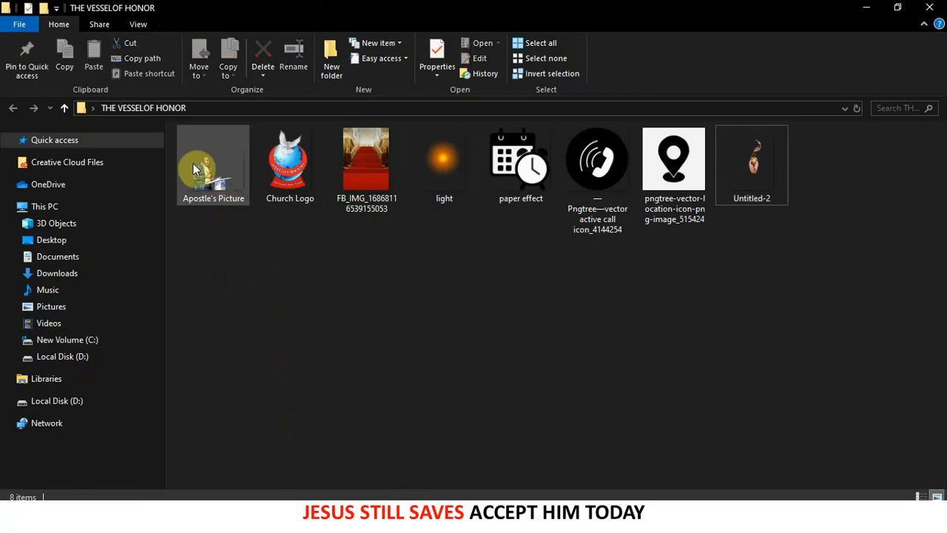
- Drag in the paper effect, call and location images, shrinking pin, calendar and call icons into the white band
left_click_drag(522, 228, 397, 415)
left_click_drag(572, 102, 226, 442)
left_click_drag(222, 453, 389, 419)
left_click(667, 32)
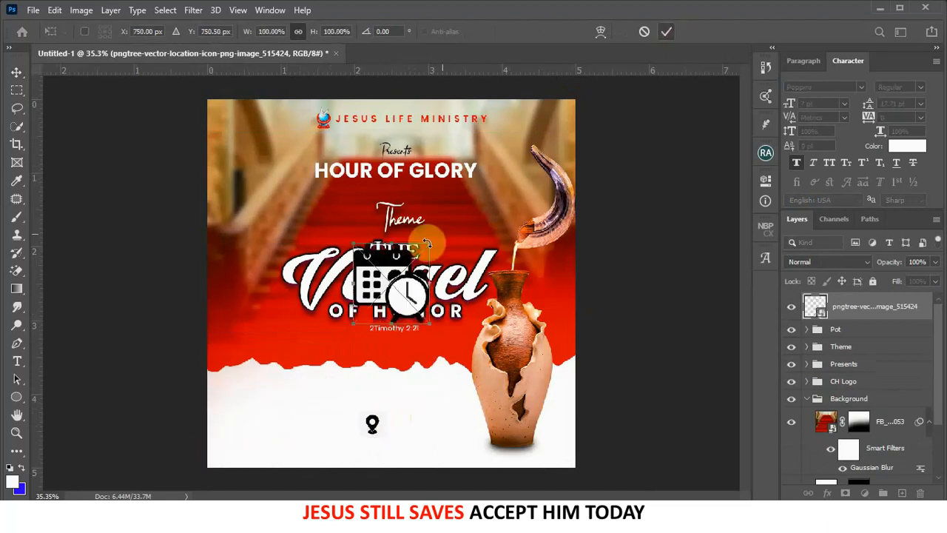
left_click_drag(430, 244, 325, 429)
left_click(667, 32)
left_click_drag(576, 99, 259, 450)
left_click_drag(226, 452, 319, 412)
left_click_drag(338, 396, 328, 420)
scroll(361, 451, "up", 1)
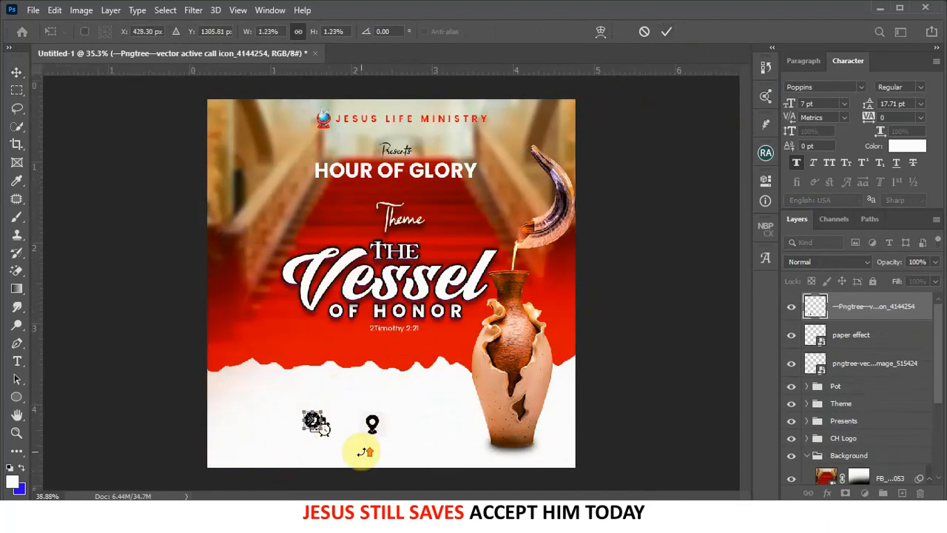
- Rasterize the location pin layer and Magic Erase the white box behind it
scroll(362, 450, "up", 9)
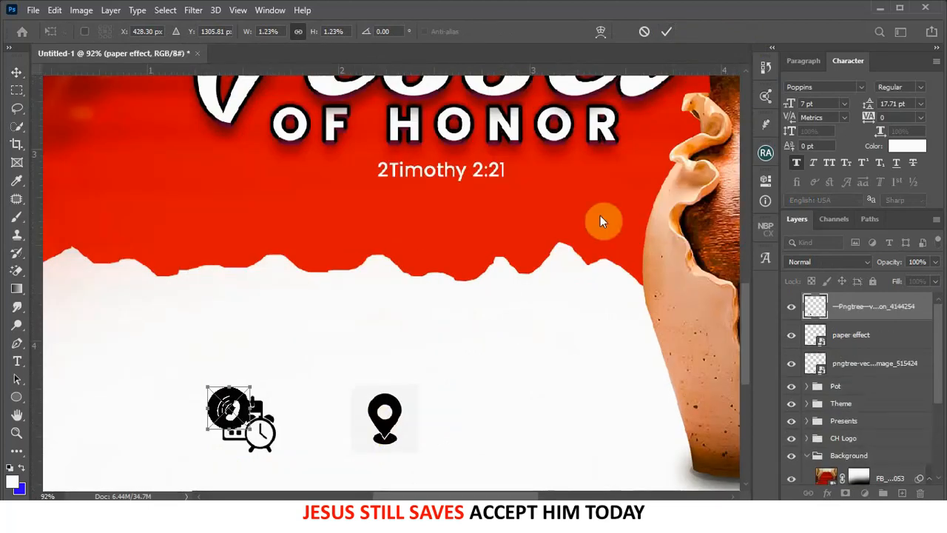
left_click(667, 32)
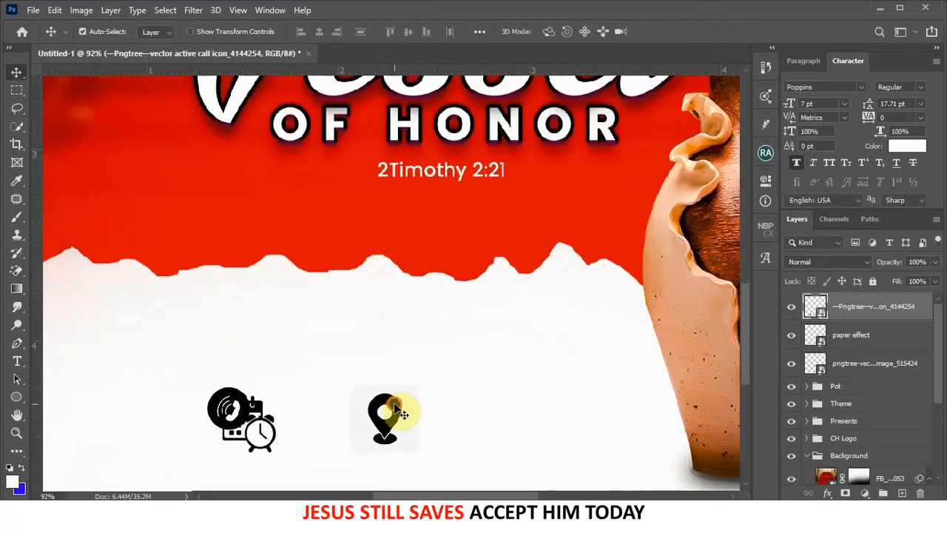
left_click_drag(396, 409, 354, 210)
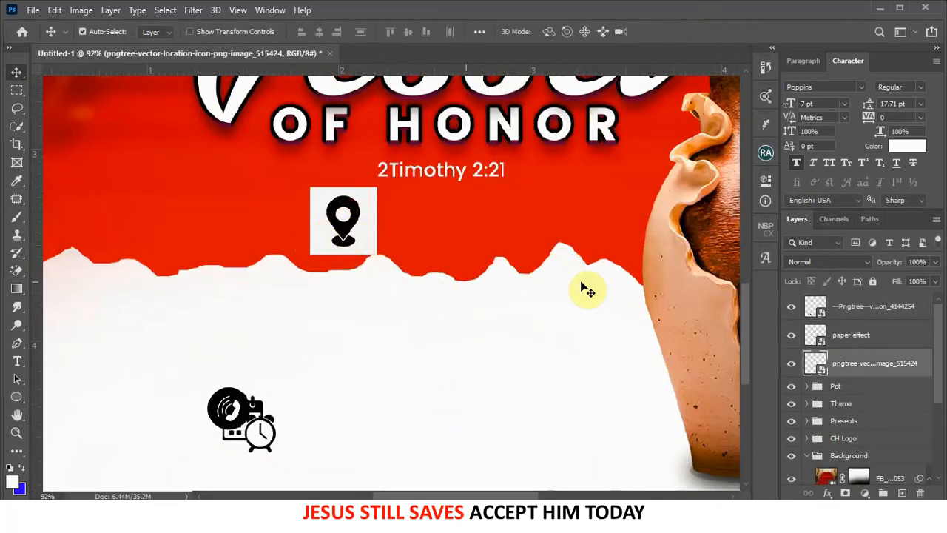
right_click(856, 367)
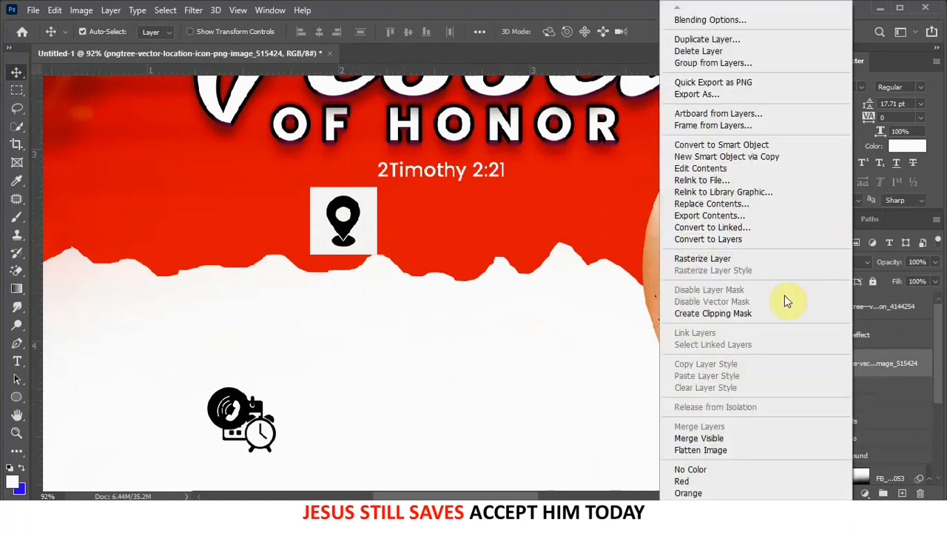
left_click(736, 263)
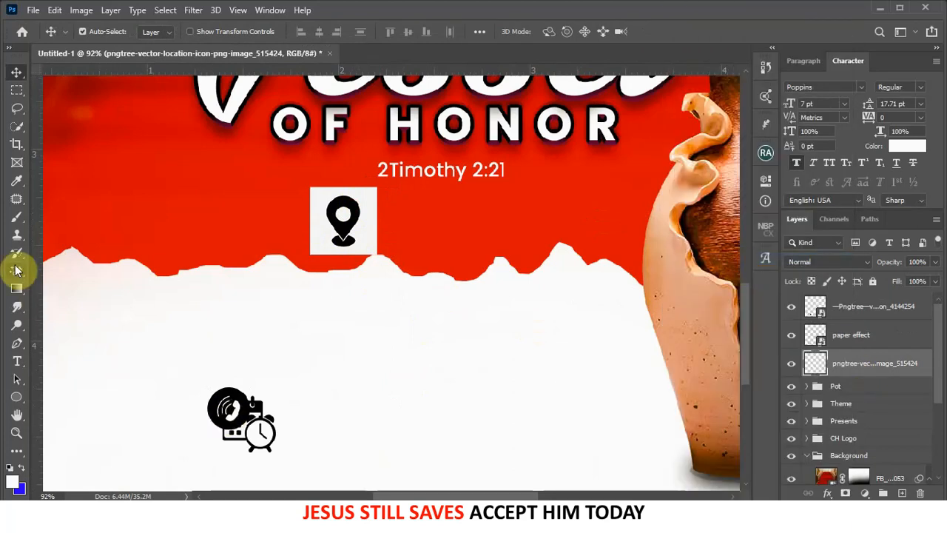
mouse_move(14, 272)
left_mouse_down()
mouse_move(34, 271)
mouse_move(41, 306)
mouse_move(52, 304)
left_mouse_up()
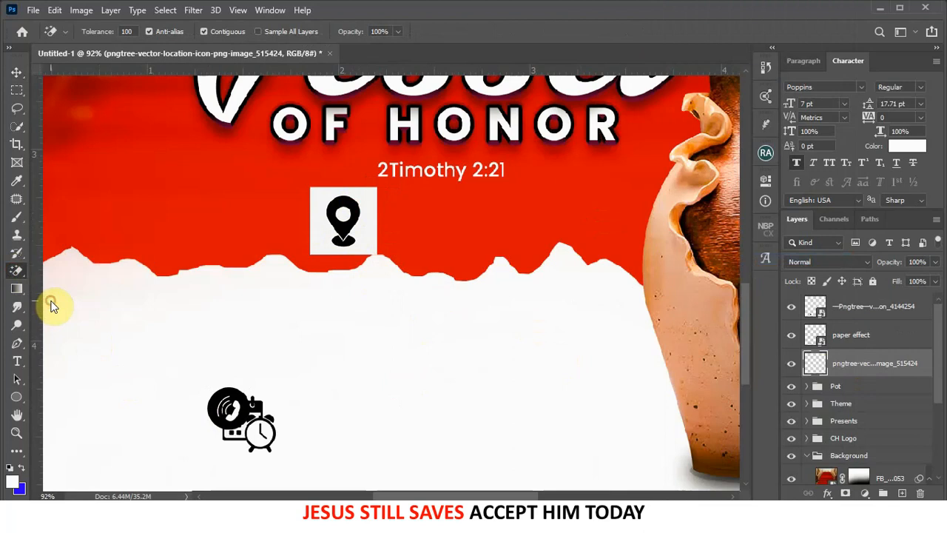
left_click(363, 216)
left_click(344, 213)
key("ctrl+z")
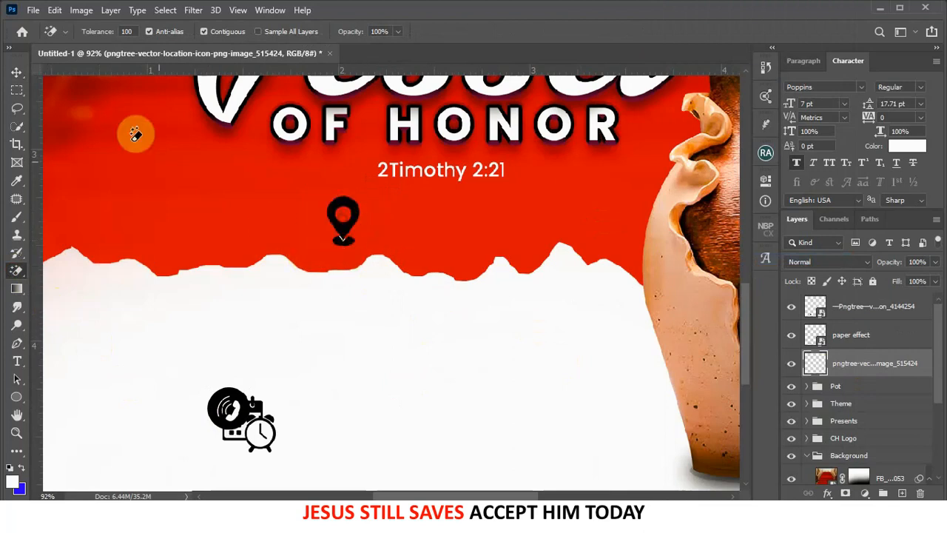
- Move the pin into the white band and shift the call icon right of the calendar
left_click(18, 74)
left_click_drag(344, 229, 507, 410)
scroll(558, 285, "down", 4)
scroll(508, 338, "up", 1)
scroll(509, 338, "down", 2)
left_click_drag(380, 350, 393, 320)
scroll(393, 319, "up", 8)
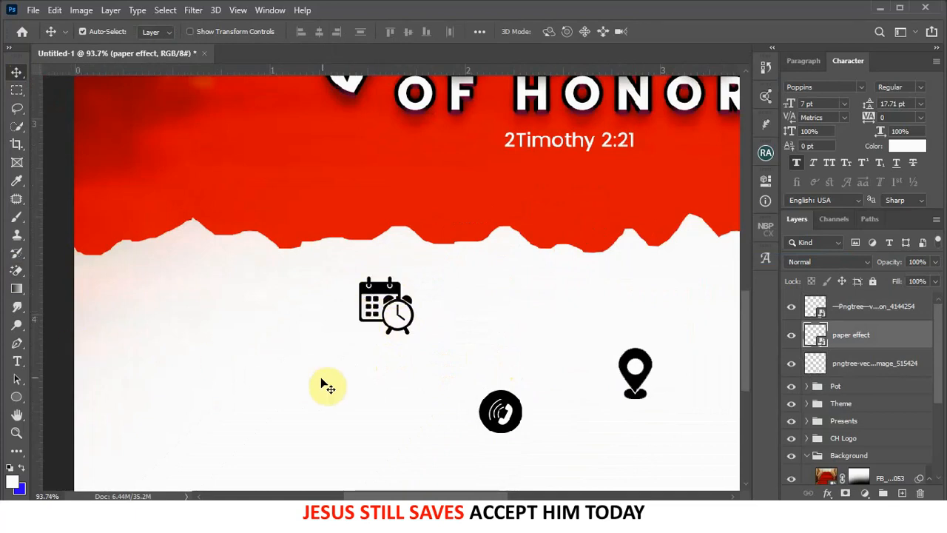
- Add a black '2023' text beside the calendar icon in Kenyan Coffee Regular
left_click(17, 361)
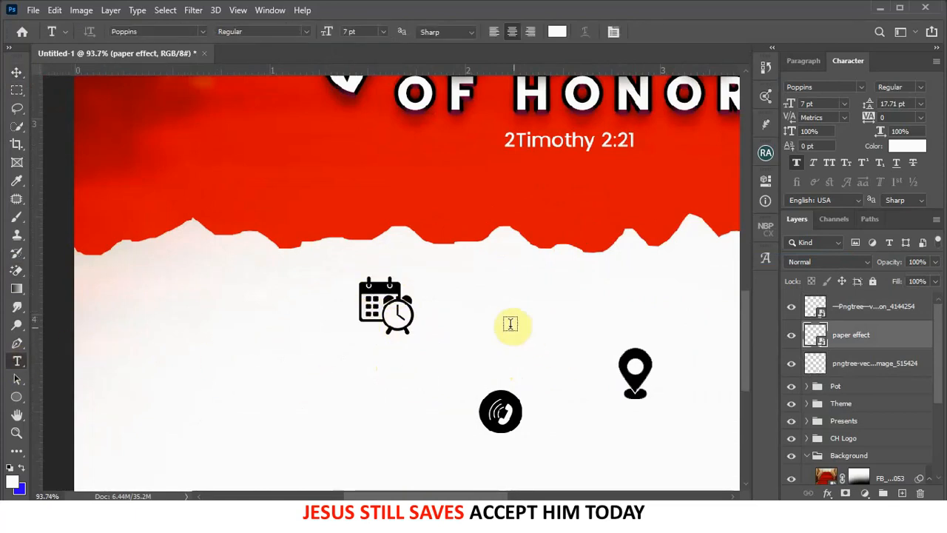
left_click(459, 292)
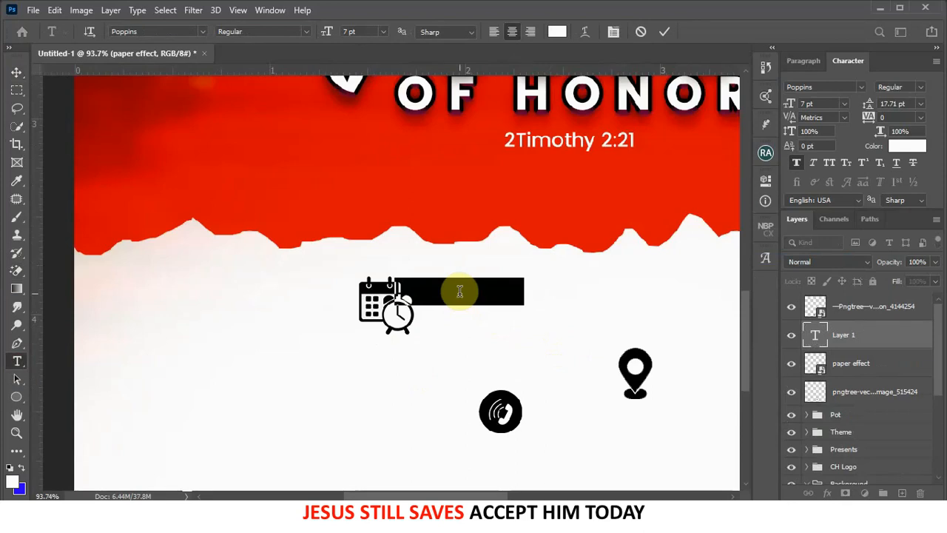
key("BackSpace")
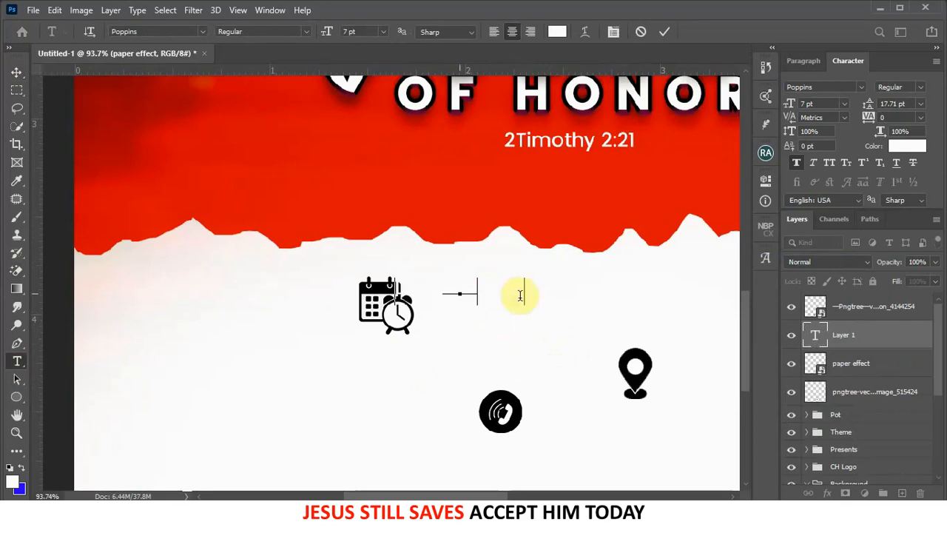
left_click(663, 33)
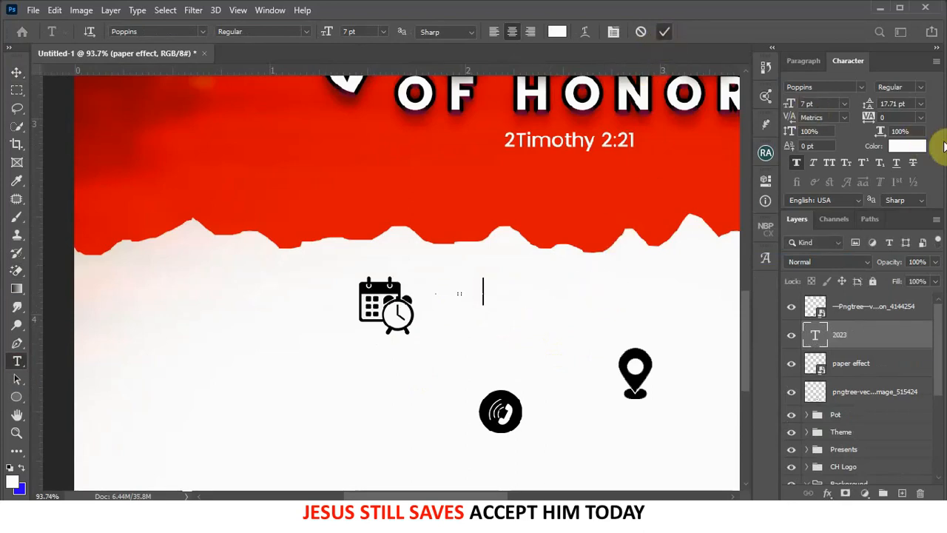
left_click(907, 146)
left_click_drag(701, 323, 773, 459)
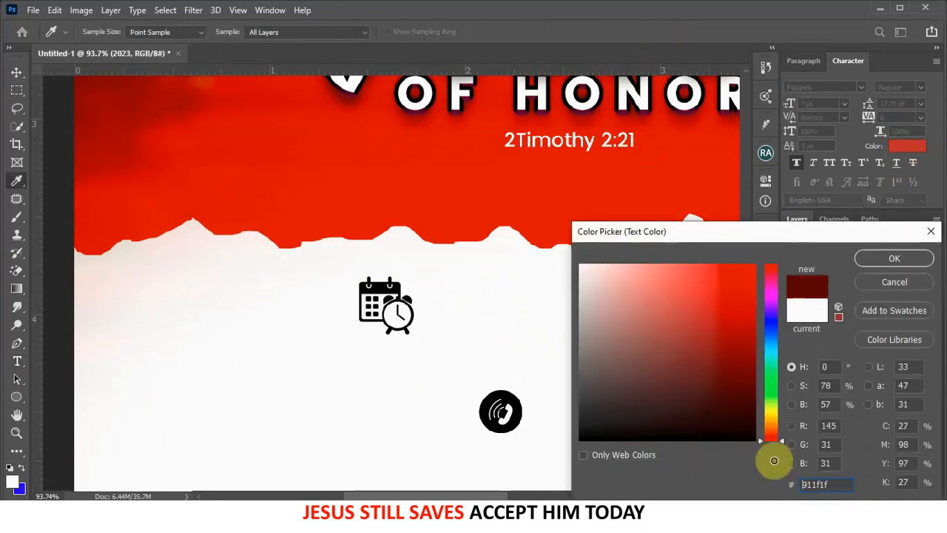
left_click(891, 260)
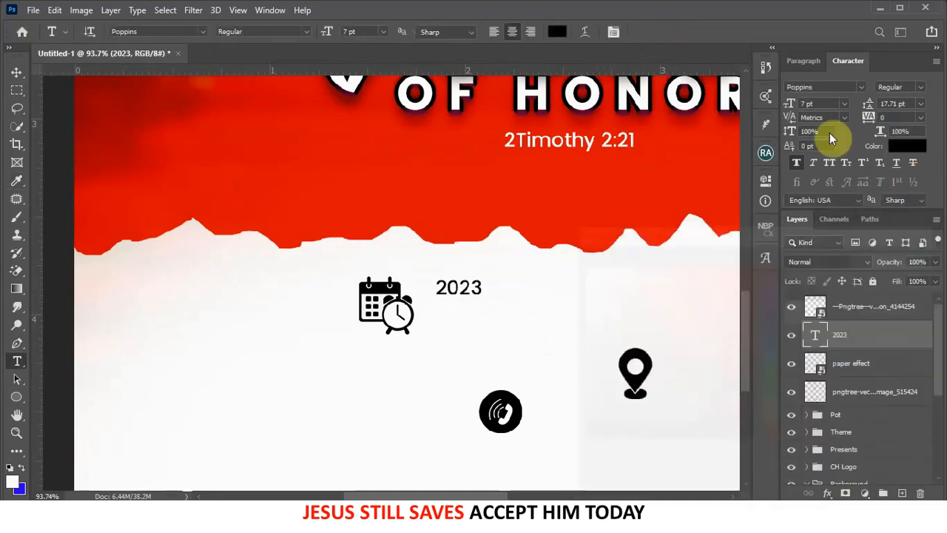
left_click(823, 85)
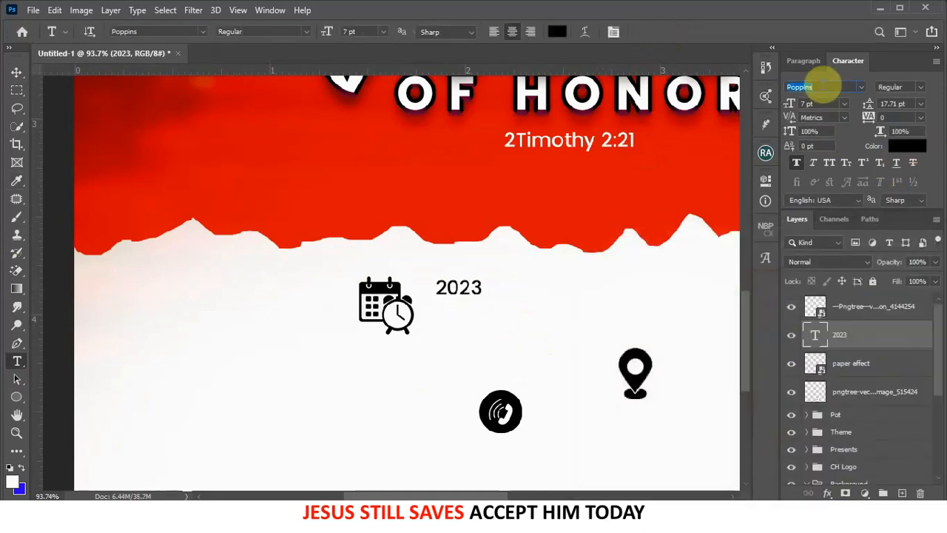
type("kenya")
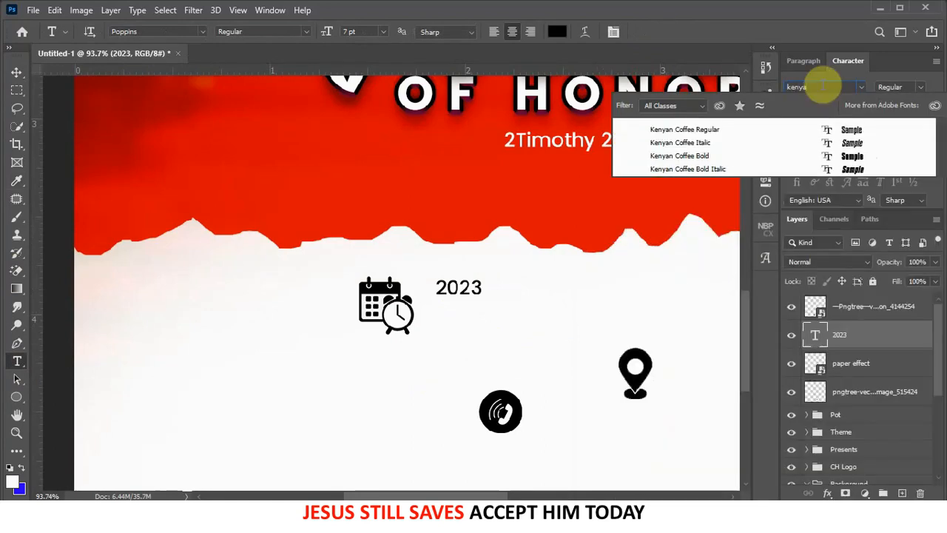
left_click(715, 129)
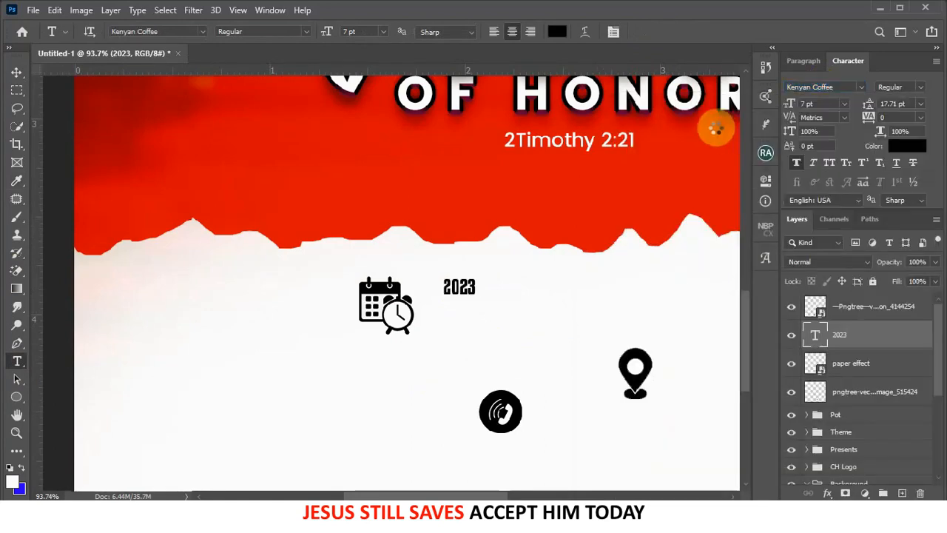
- Enlarge the 2023 text to about 13.69 pt and set its tracking to 160
left_click(16, 72)
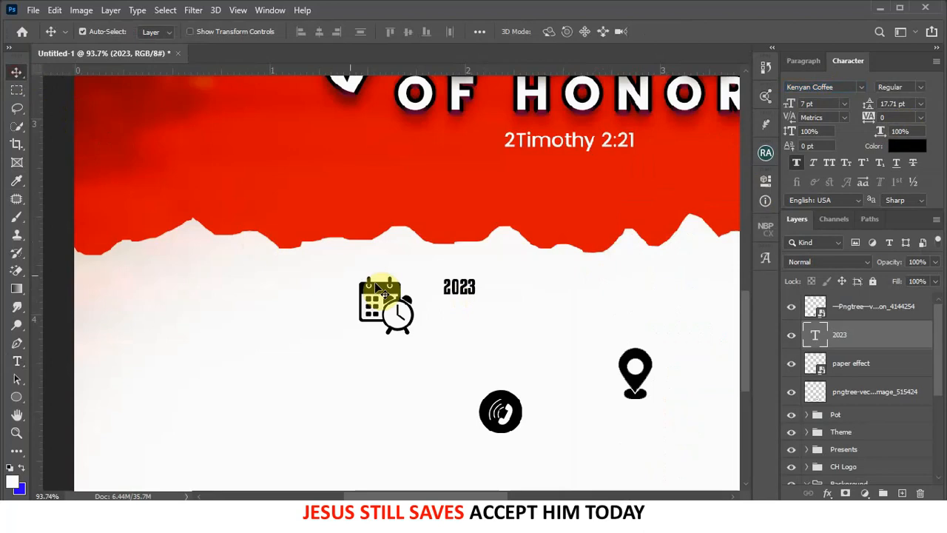
key("ctrl+t")
left_click_drag(479, 299, 513, 314)
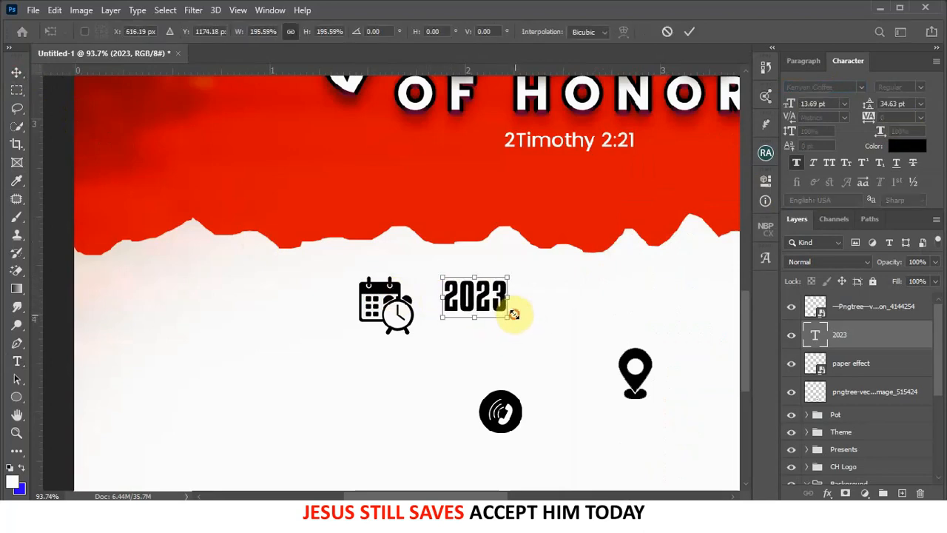
left_click(687, 31)
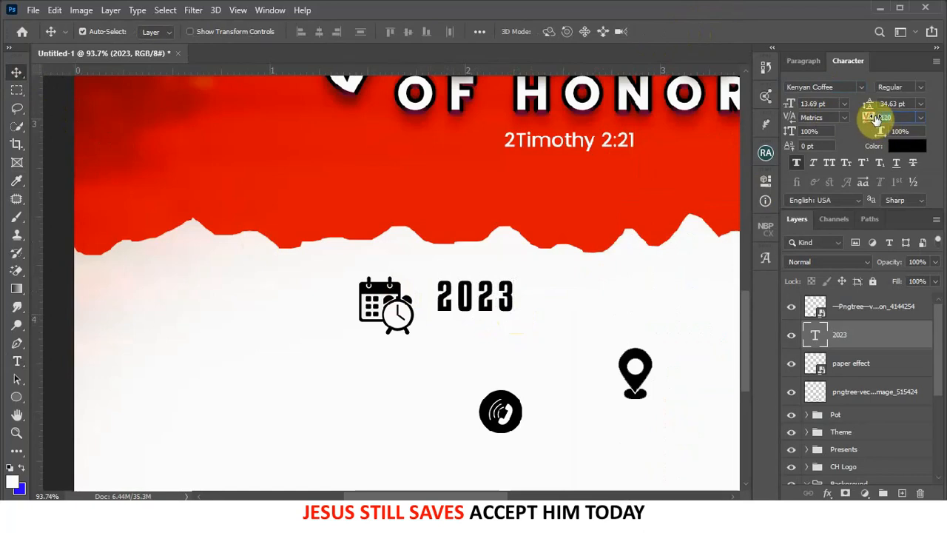
left_click_drag(876, 118, 878, 115)
scroll(468, 238, "down", 3)
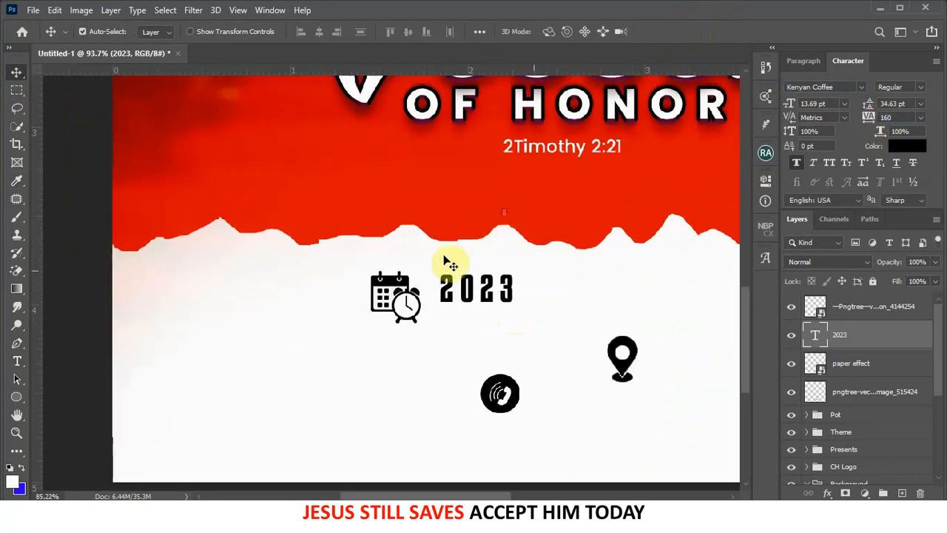
scroll(452, 280, "down", 1)
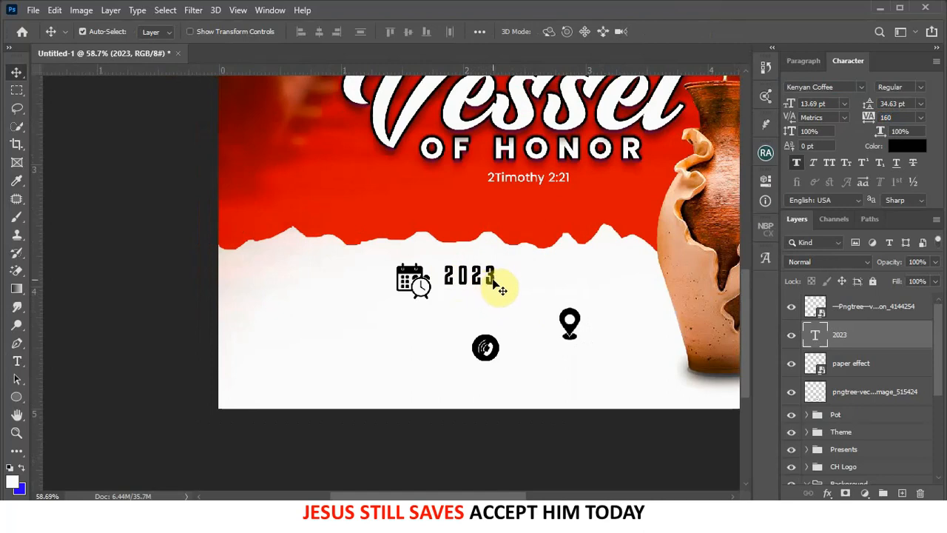
- Duplicate 2023 to the right and add a Poppins SemiBold 'Lorem Ipsum' line below
left_click_drag(494, 282, 580, 282)
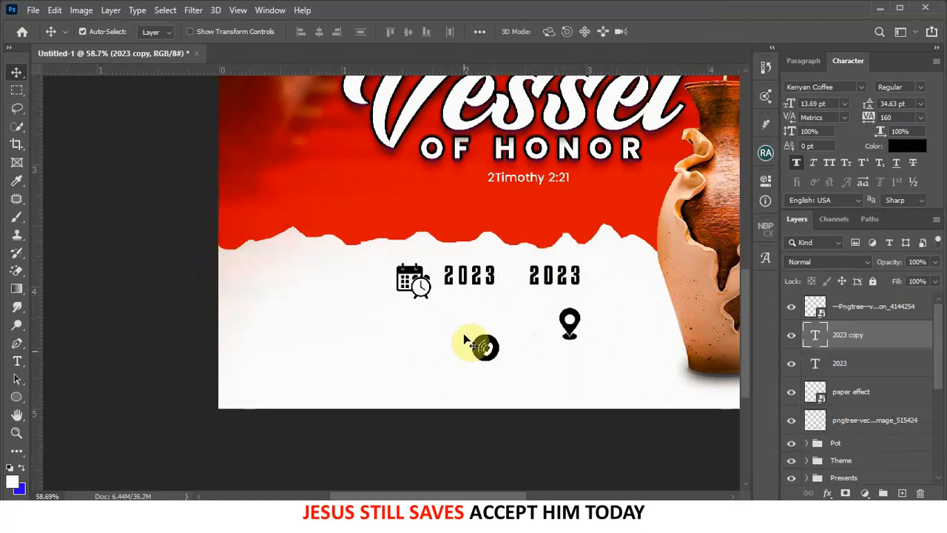
left_click(17, 361)
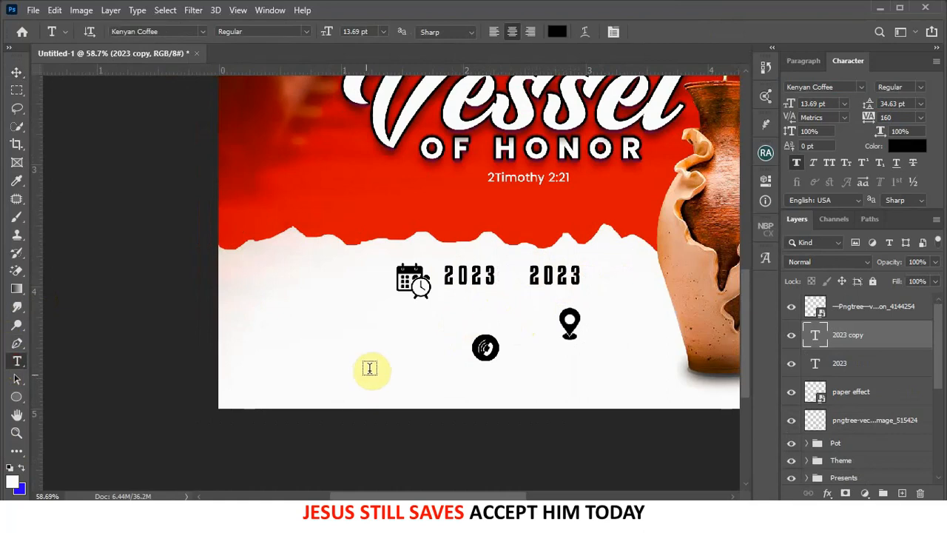
left_click(449, 314)
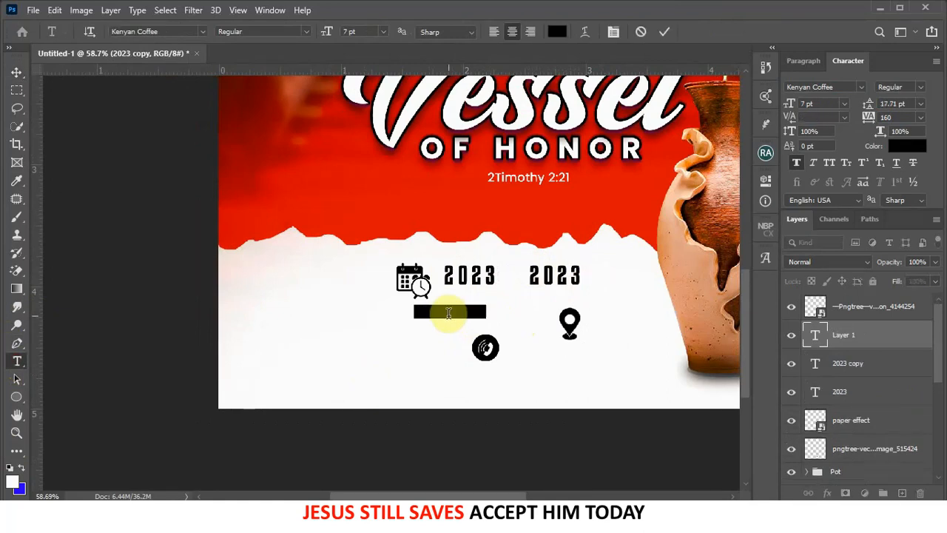
left_click(863, 87)
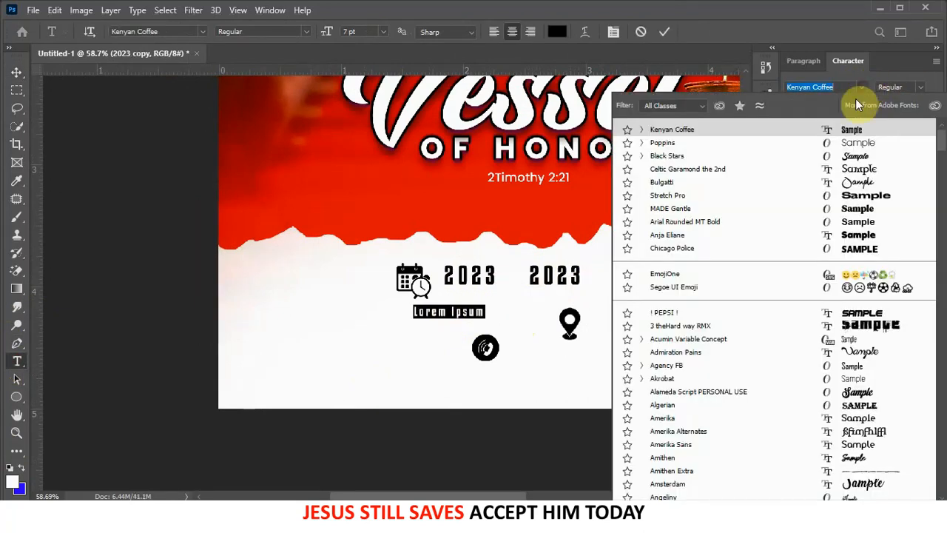
left_click(845, 142)
left_click(917, 87)
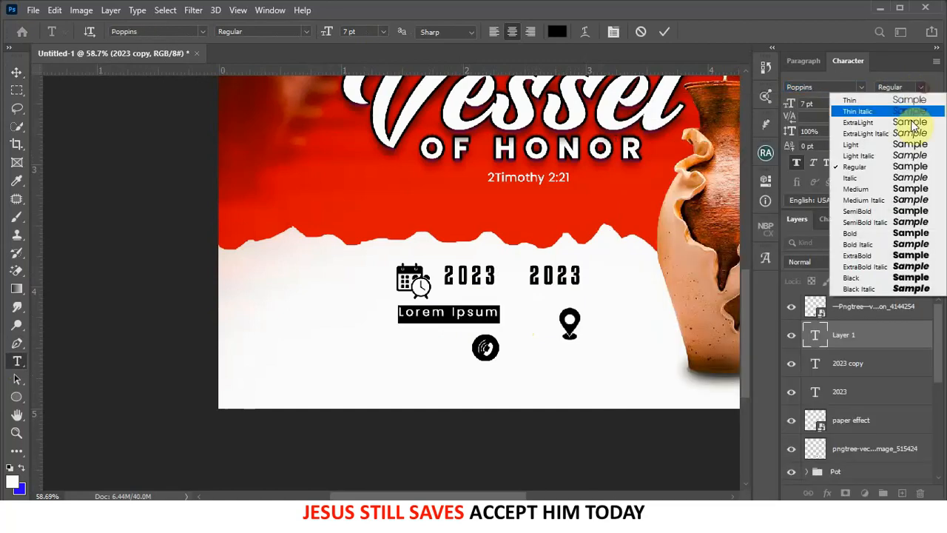
left_click(857, 211)
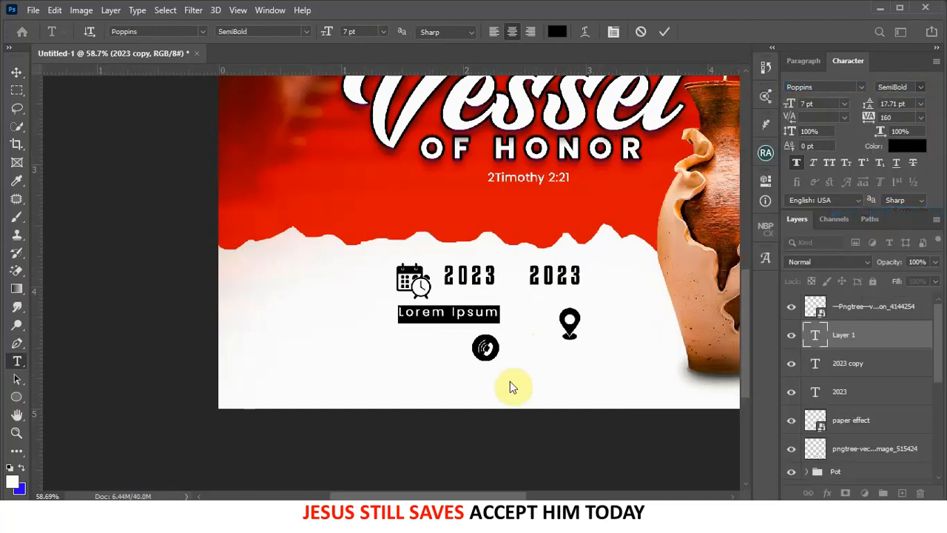
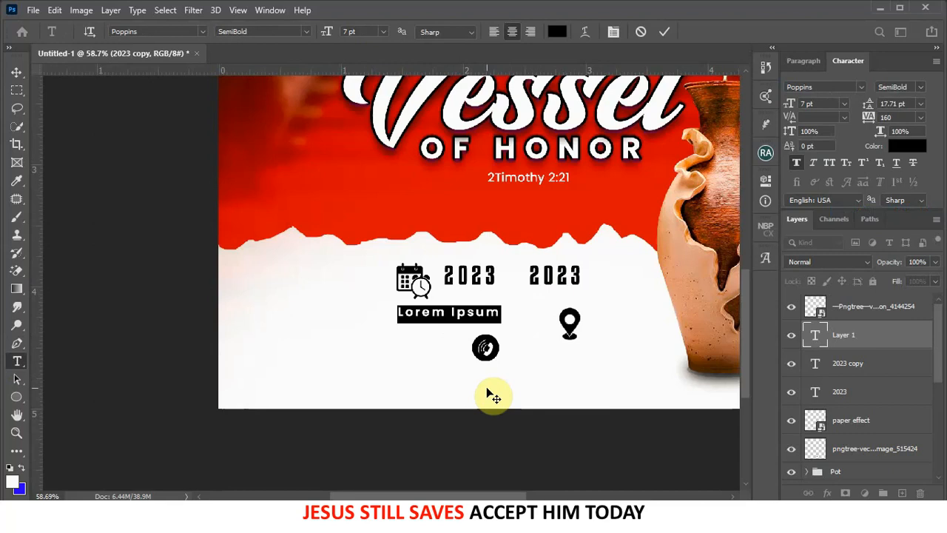
- Retype the placeholder as '3RD OCTOBER' with 0 tracking and move it under the first 2023
type("3RD ")
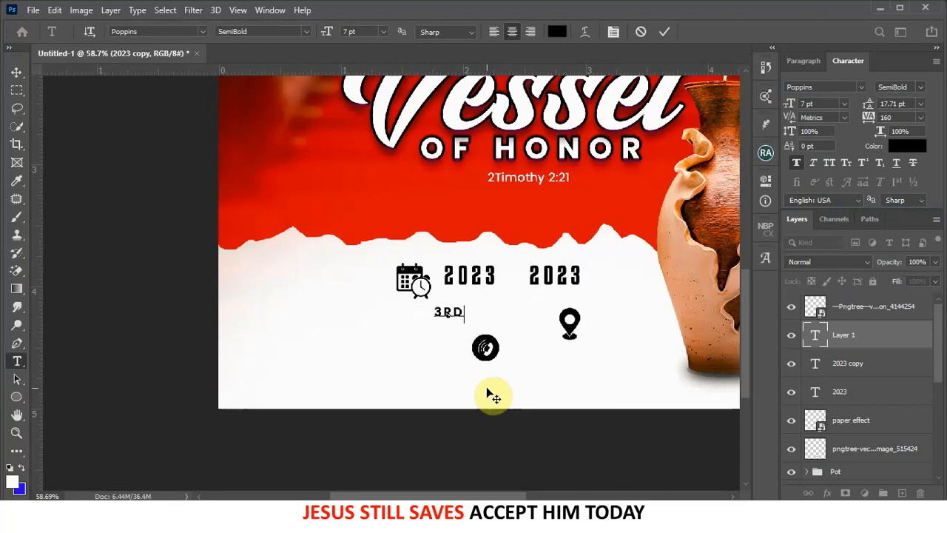
type("OCTOB")
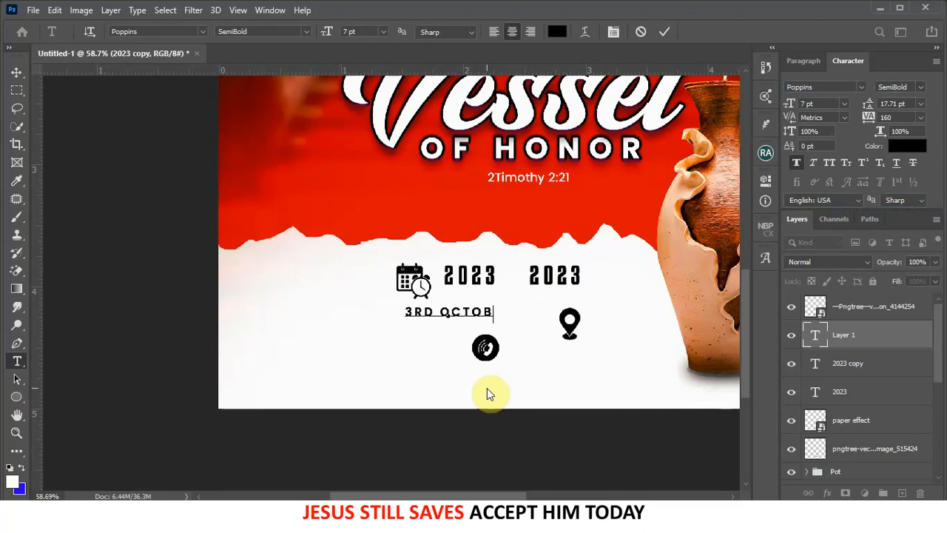
type("ER")
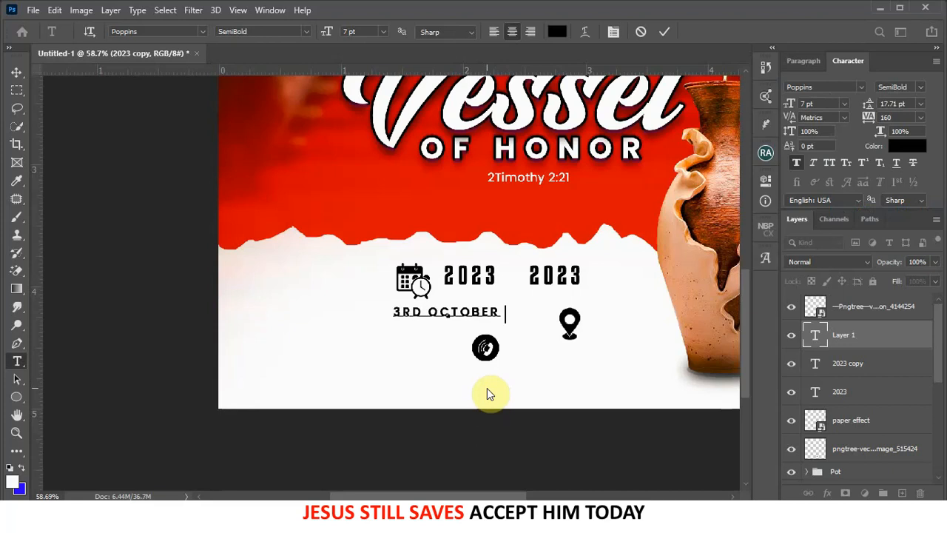
left_click(665, 35)
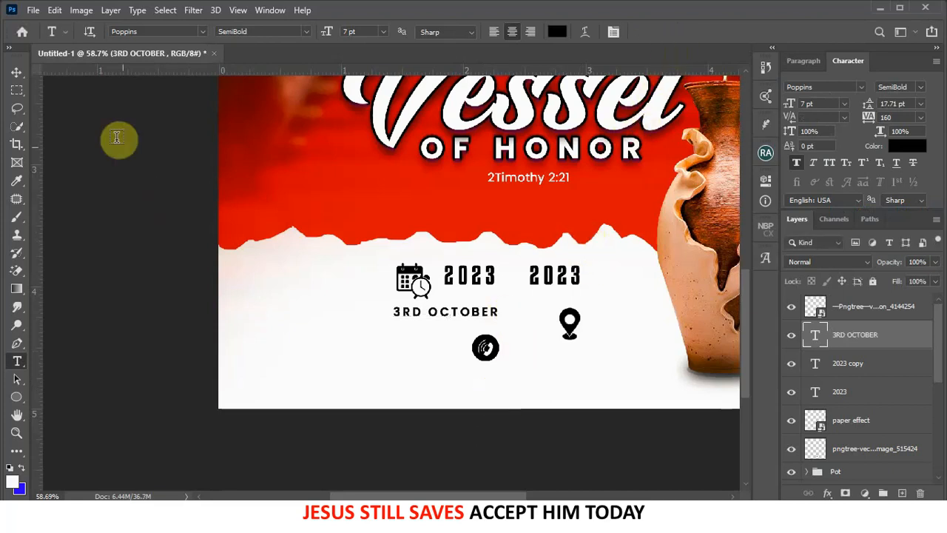
left_click(18, 80)
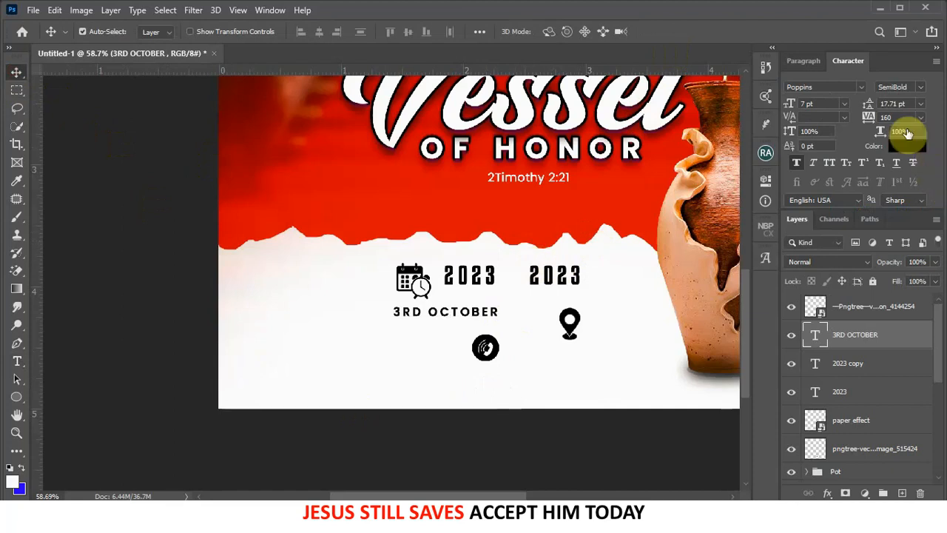
left_click(895, 117)
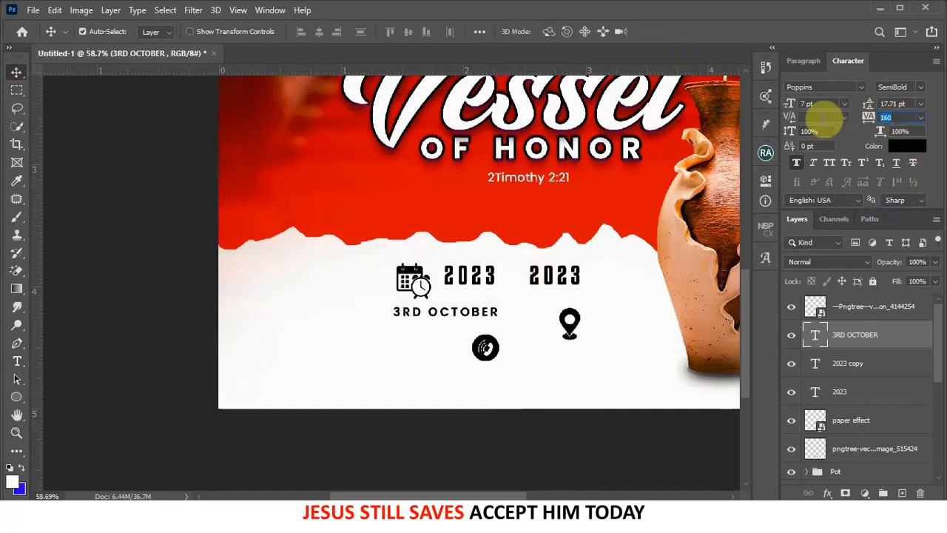
key("Return")
left_click_drag(481, 312, 507, 299)
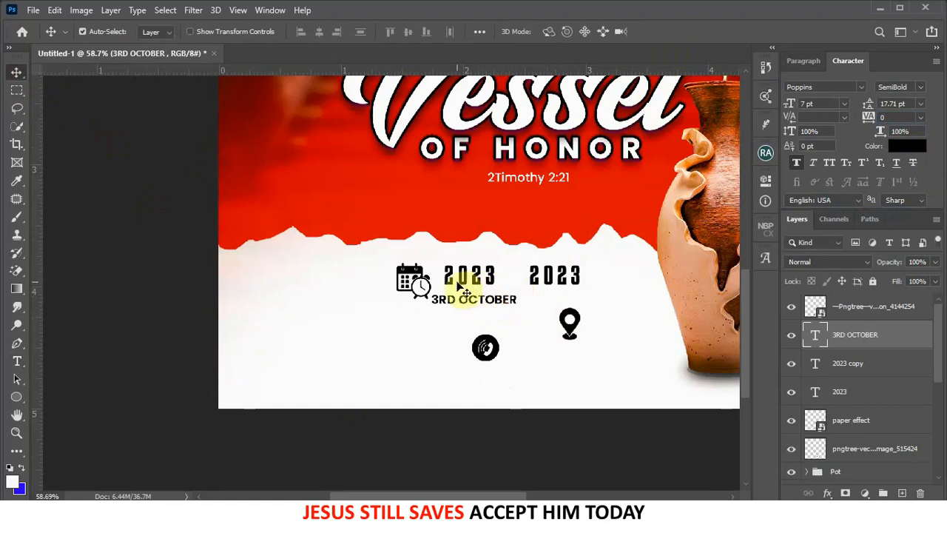
scroll(431, 290, "down", 4)
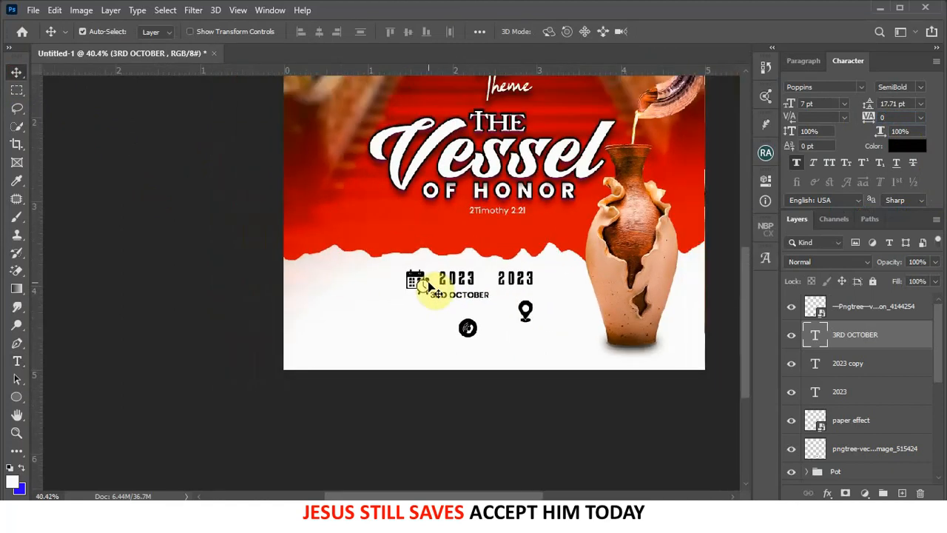
- Move the calendar icon up-left and scale both 2023 texts up by about a third
left_click_drag(419, 286, 414, 283)
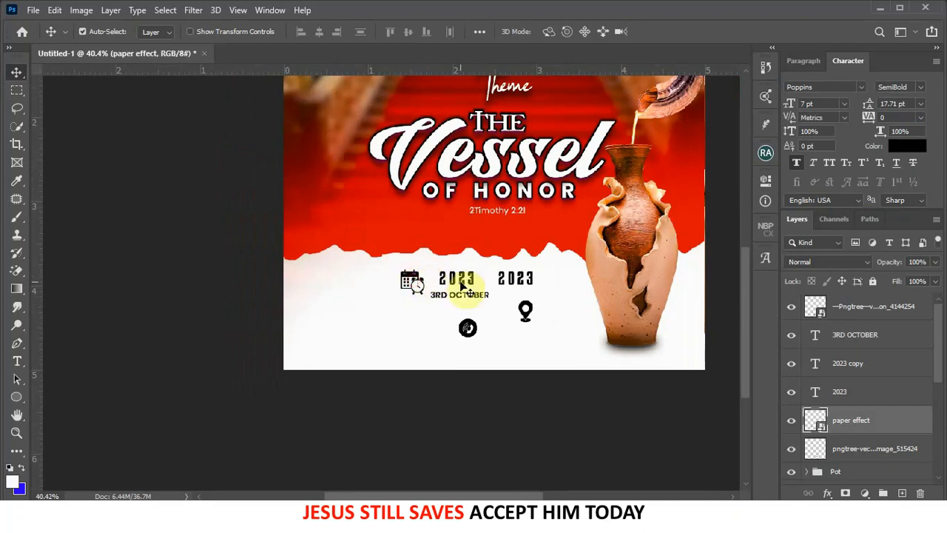
left_click(460, 283)
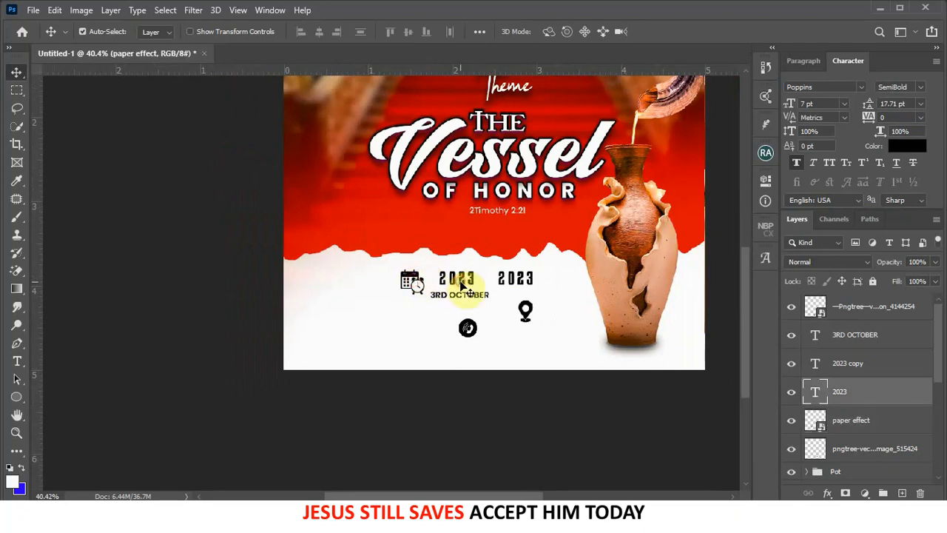
left_click(525, 285, "shift")
key("ctrl+t")
left_click_drag(529, 269, 558, 259)
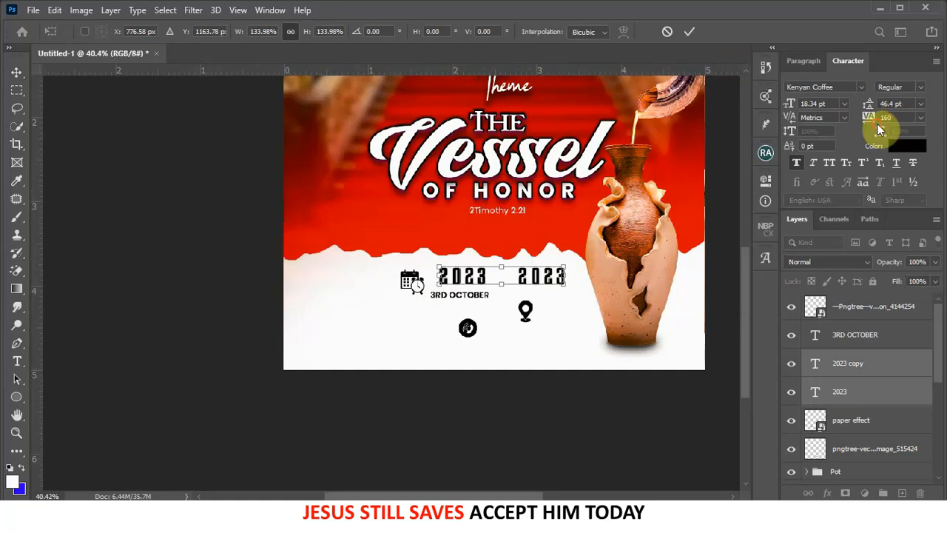
left_click(690, 31)
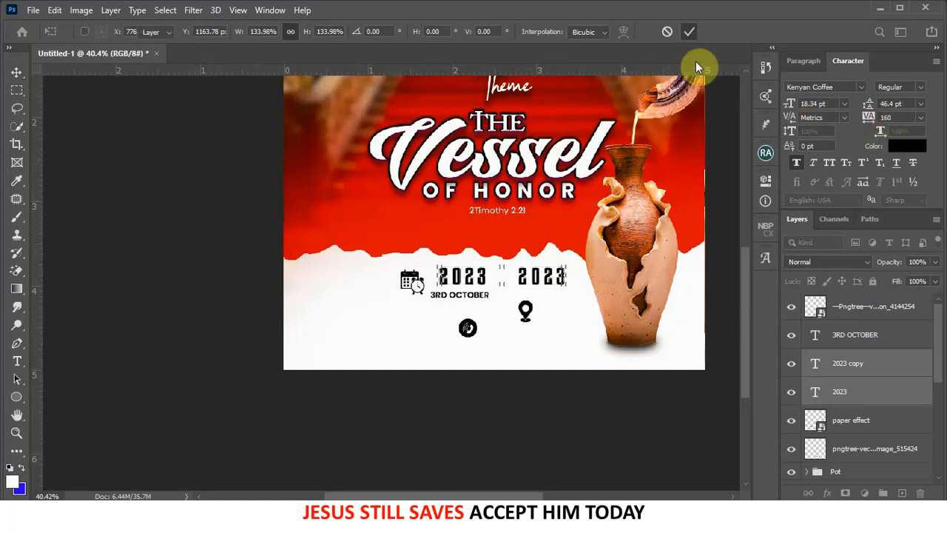
- Set both 2023s' tracking to 100, shift them left, and rescale them to about 122%
left_click(895, 117)
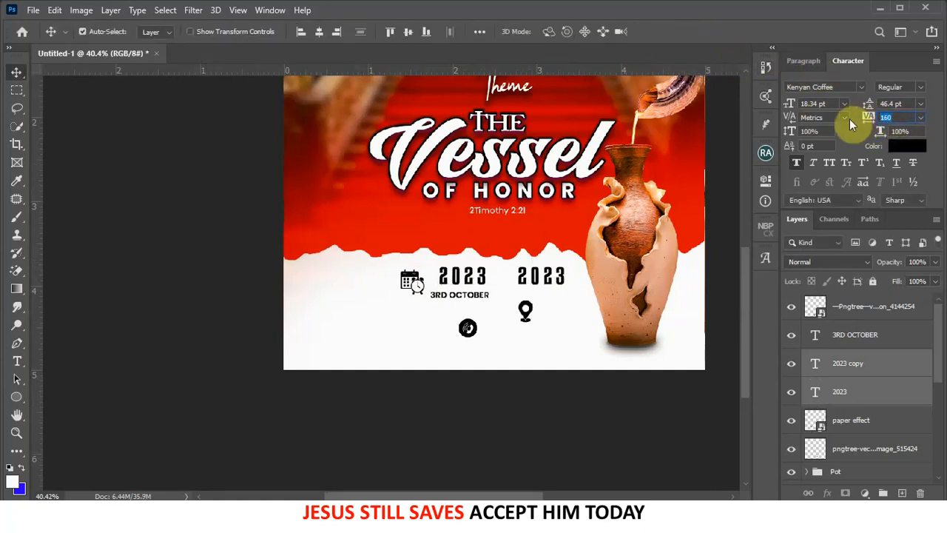
type("100")
key("Return")
scroll(475, 280, "up", 2)
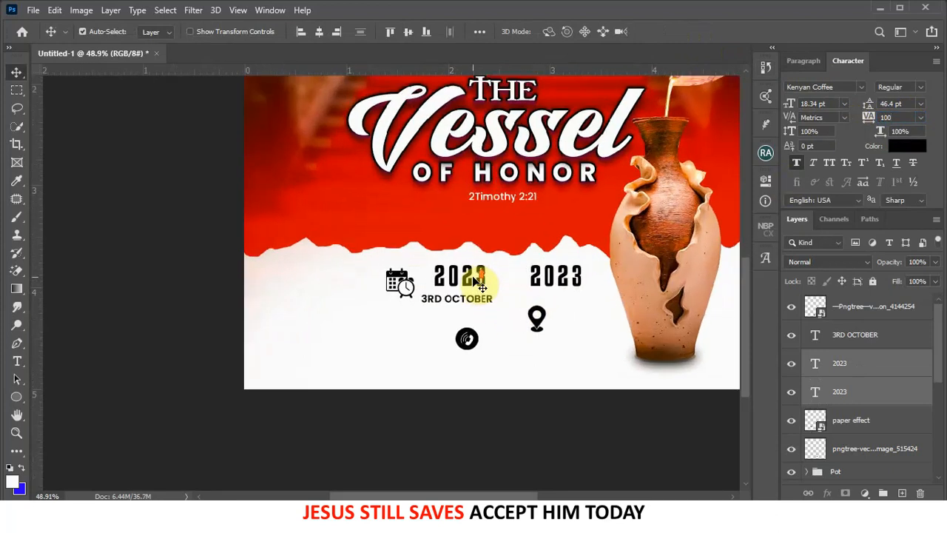
left_click_drag(453, 284, 438, 287)
key("ctrl+t")
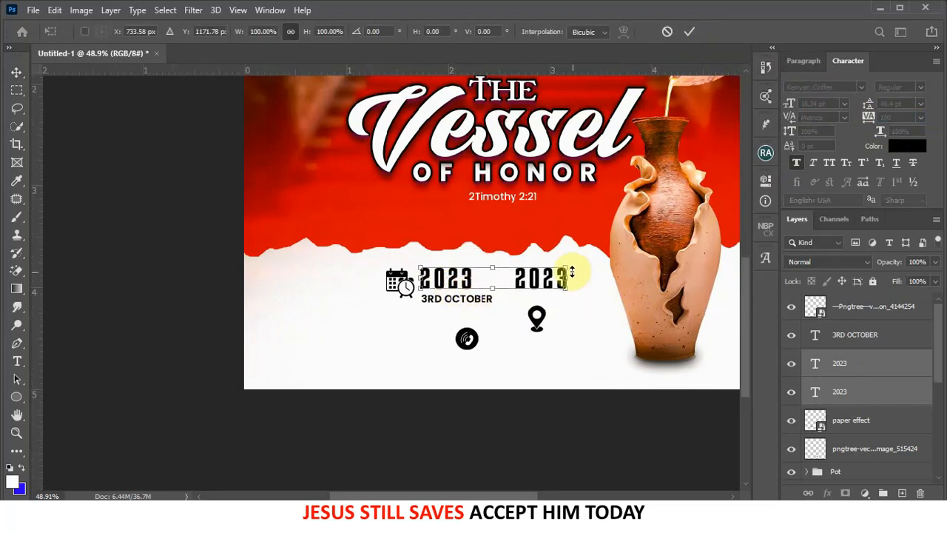
left_click_drag(567, 268, 600, 264)
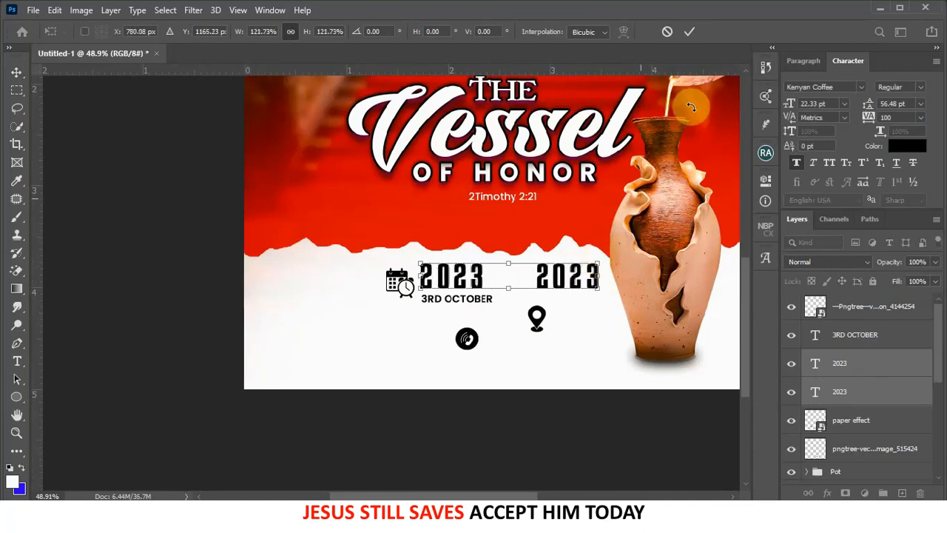
left_click(690, 32)
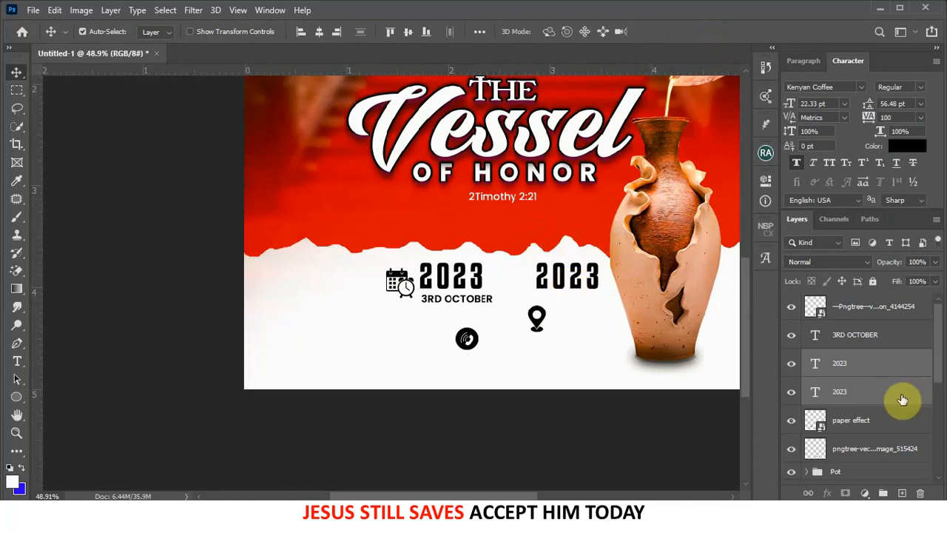
- Change the right-hand 2023 text to '6:30'
left_click(862, 364)
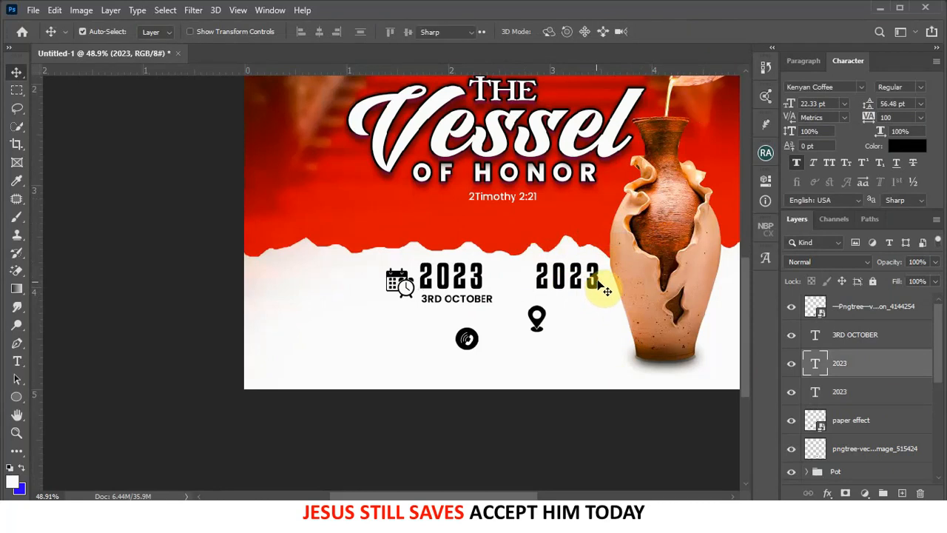
double_click(596, 277)
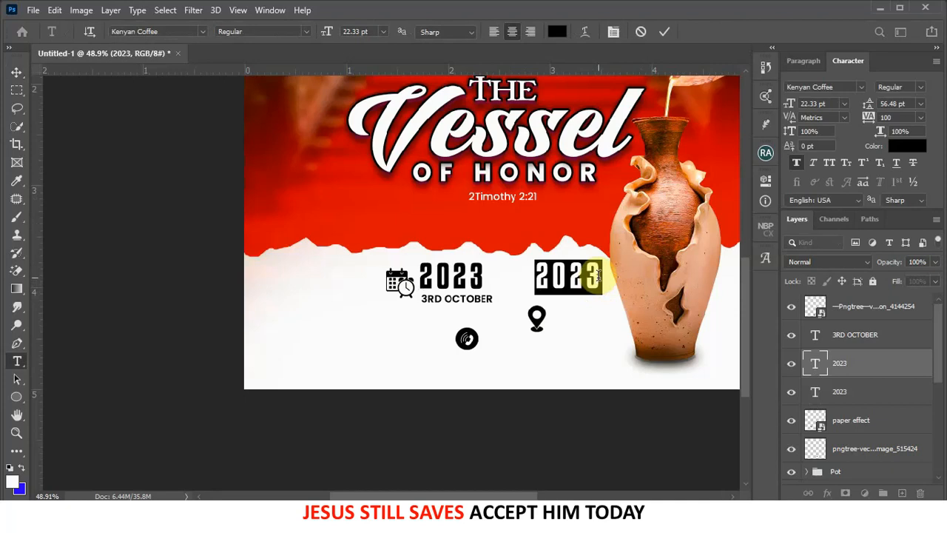
type("6:30")
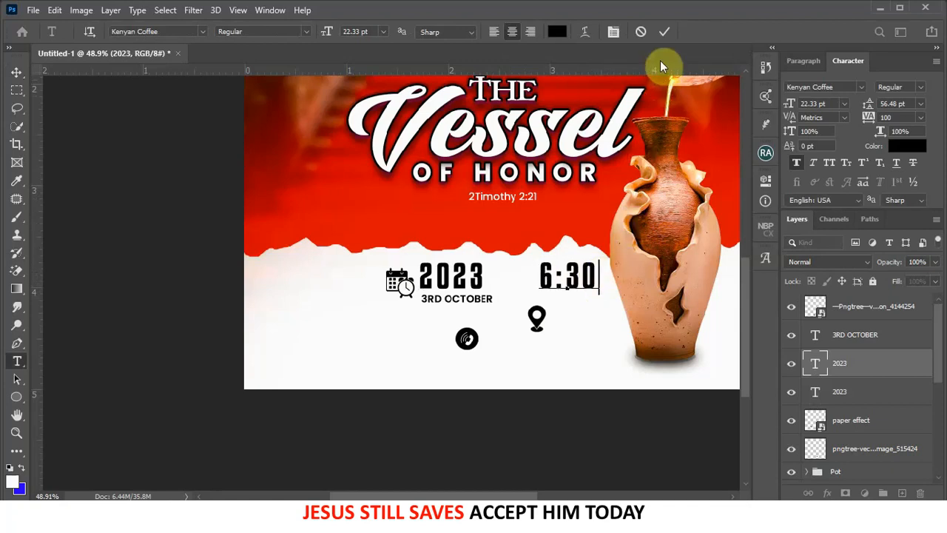
left_click(662, 32)
- Nudge the calendar icon slightly left and 3RD OCTOBER slightly up
key("v")
left_click_drag(395, 287, 430, 303)
key("Up")
key("Up")
key("Up")
key("Up")
key("Up")
key("Up")
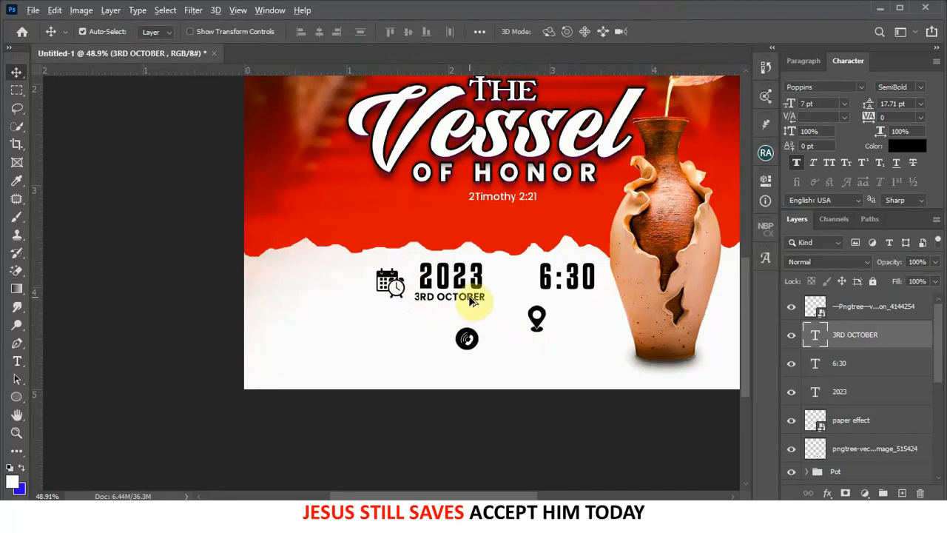
- Duplicate 3RD OCTOBER under 6:30, retype it as 'PMSHARP', and move 6:30 left
left_click_drag(473, 301, 589, 302, "alt")
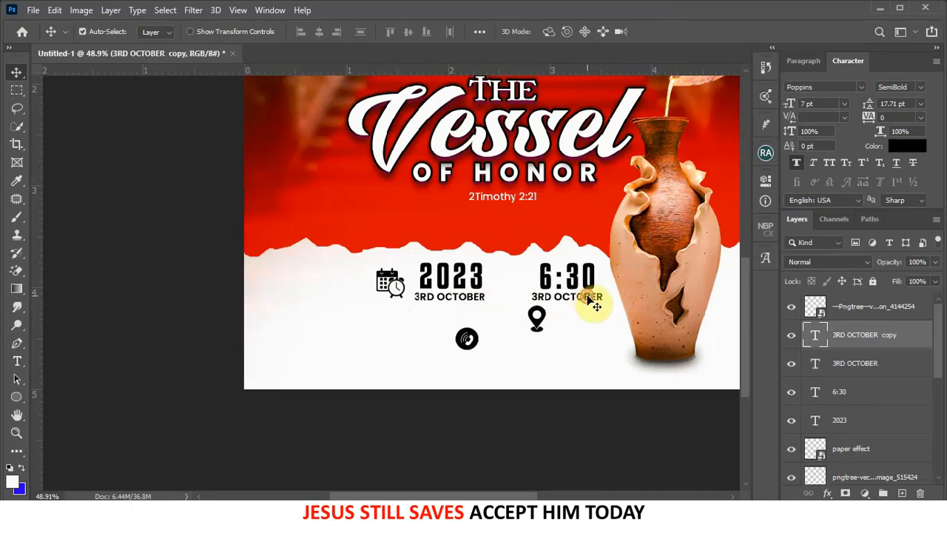
double_click(589, 298)
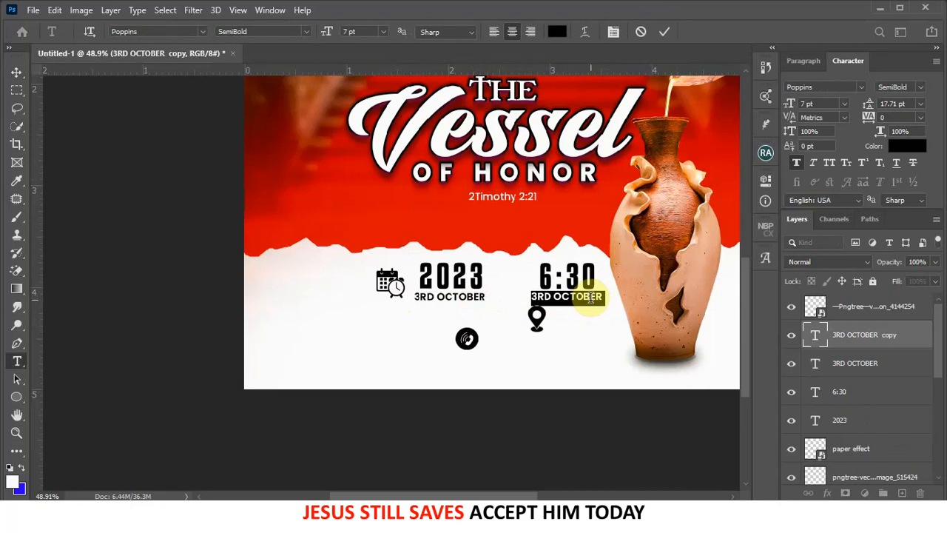
type("PMSHARP")
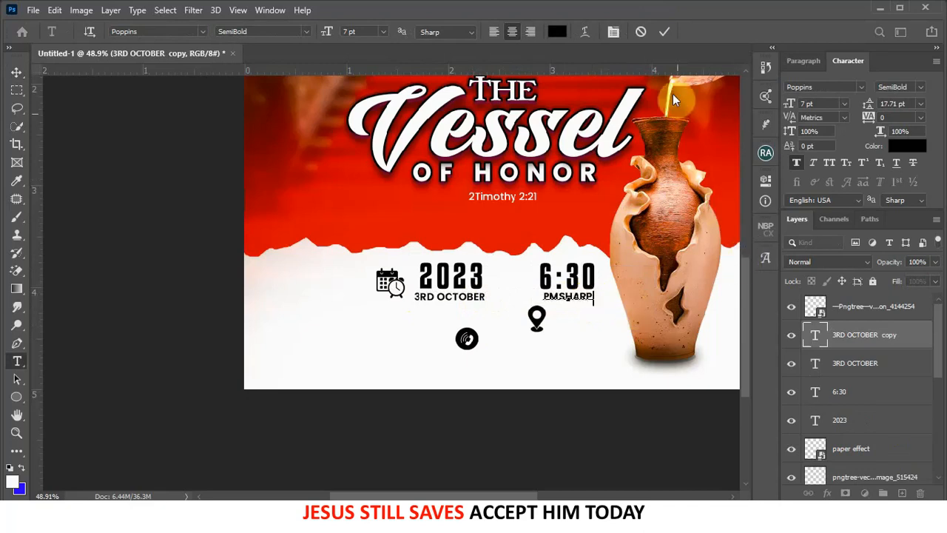
left_click(666, 31)
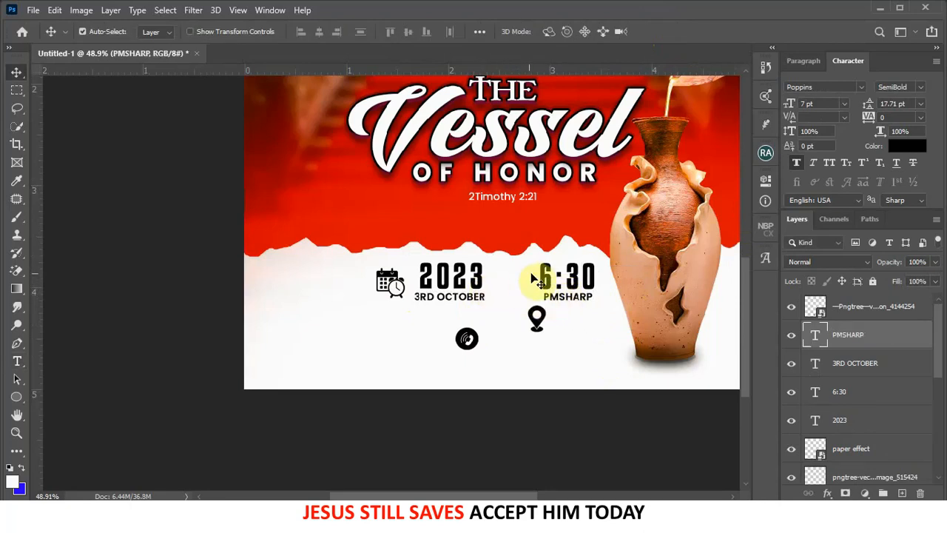
left_click_drag(546, 277, 508, 289)
- Move the phone icon down-right and place the location pin below the calendar icon
left_click(398, 289)
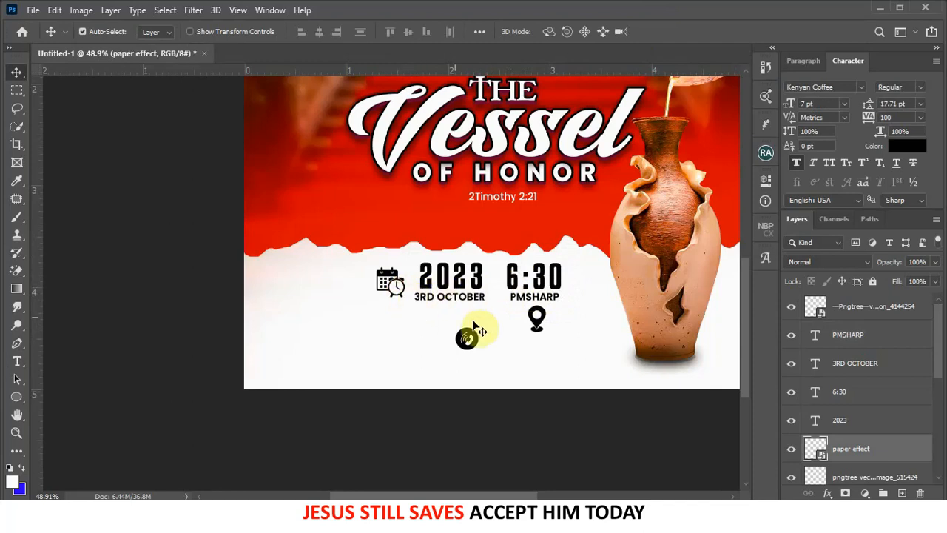
left_click_drag(473, 336, 551, 351)
left_click_drag(537, 317, 459, 326)
key("ctrl+z")
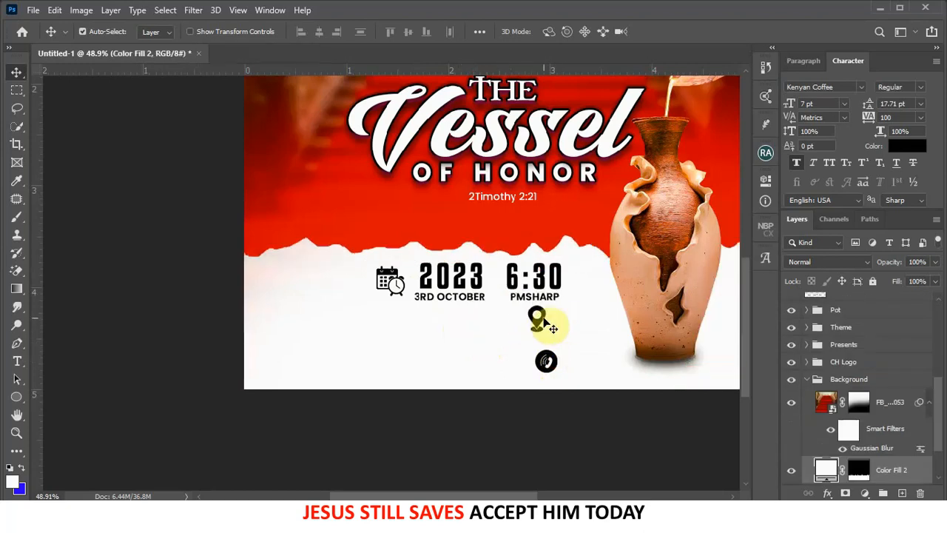
left_click_drag(543, 321, 405, 337)
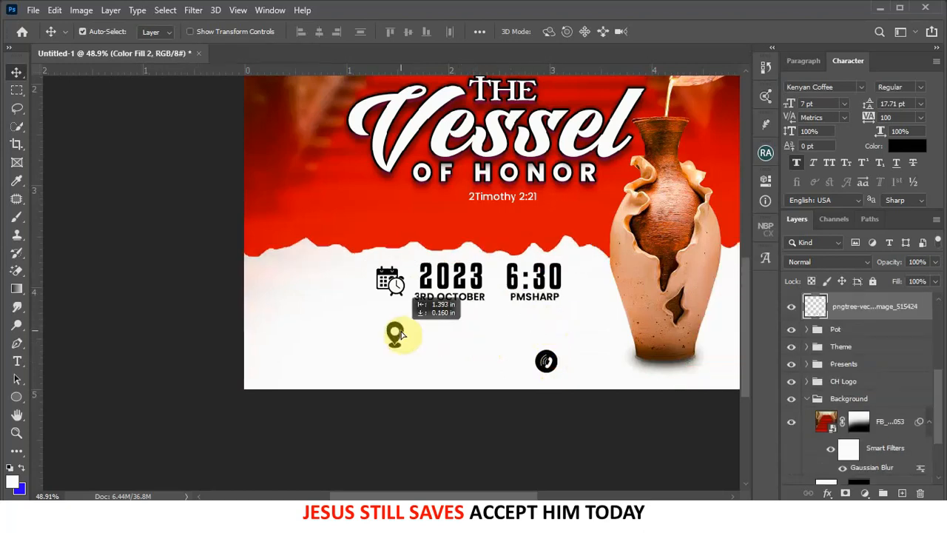
left_click_drag(400, 335, 390, 326)
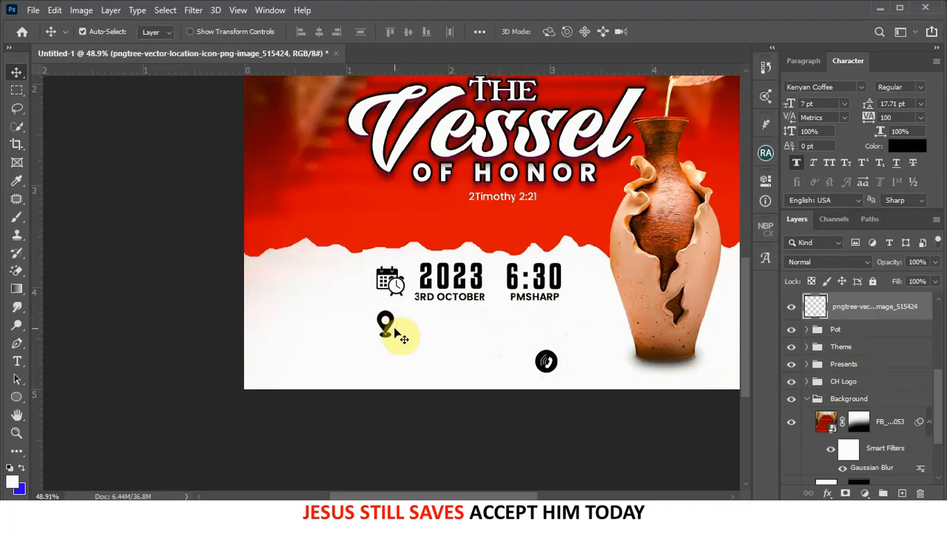
- Copy the date text beside the pin, change it to 'AMASAMAN OBEYEYIE, ACCRA', and align it
left_click_drag(433, 299, 438, 327)
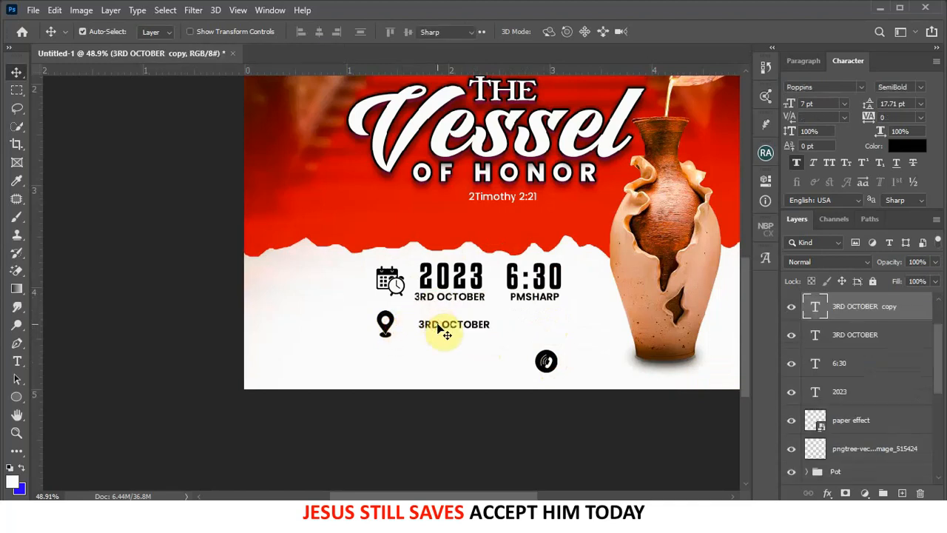
double_click(438, 328)
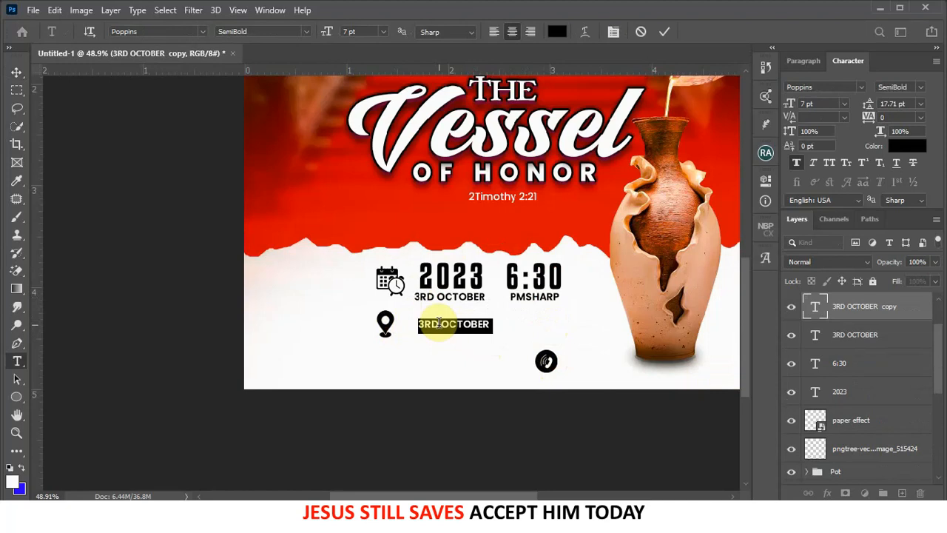
left_click(439, 323)
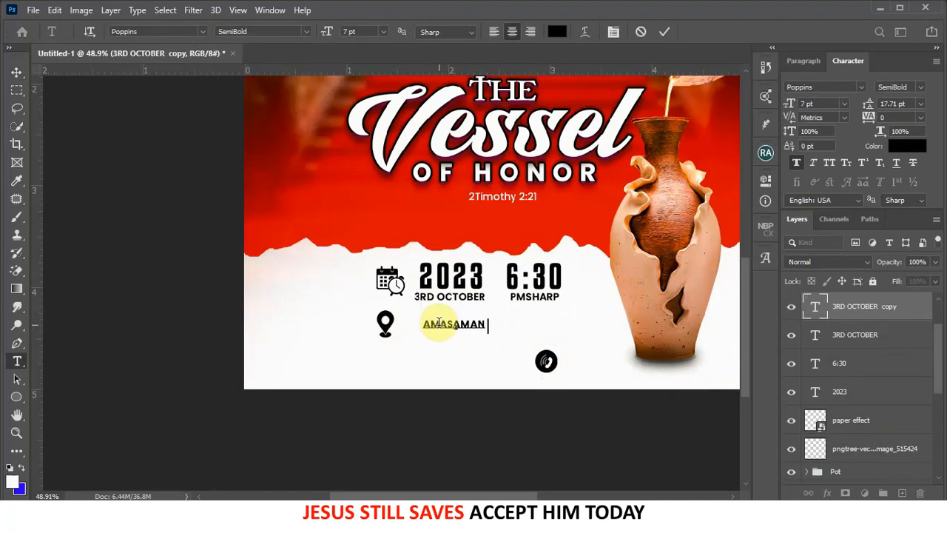
type("EYIE, ACCRA")
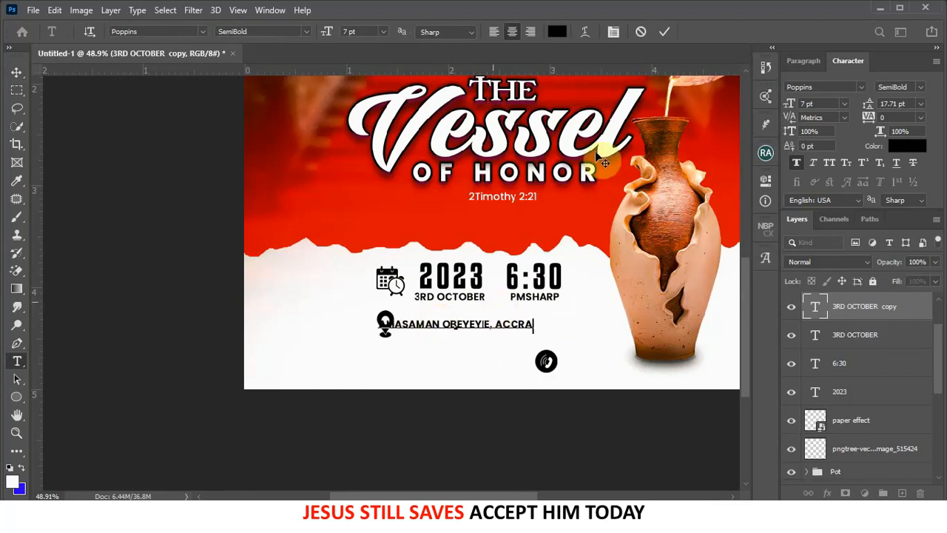
key("ctrl+Return")
key("v")
left_click_drag(507, 326, 535, 320)
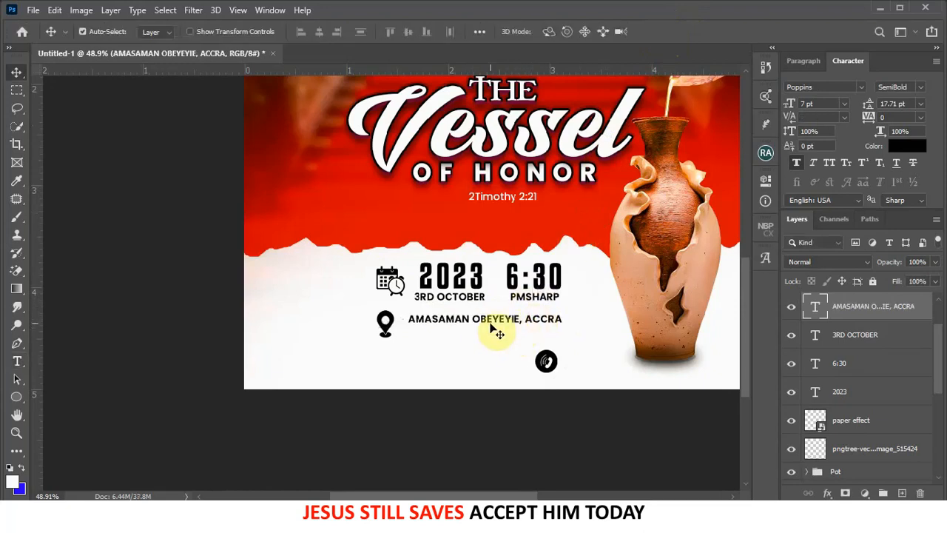
- Shrink the location pin to about 81% and move the phone icon left below it
left_click(390, 324)
key("ctrl+t")
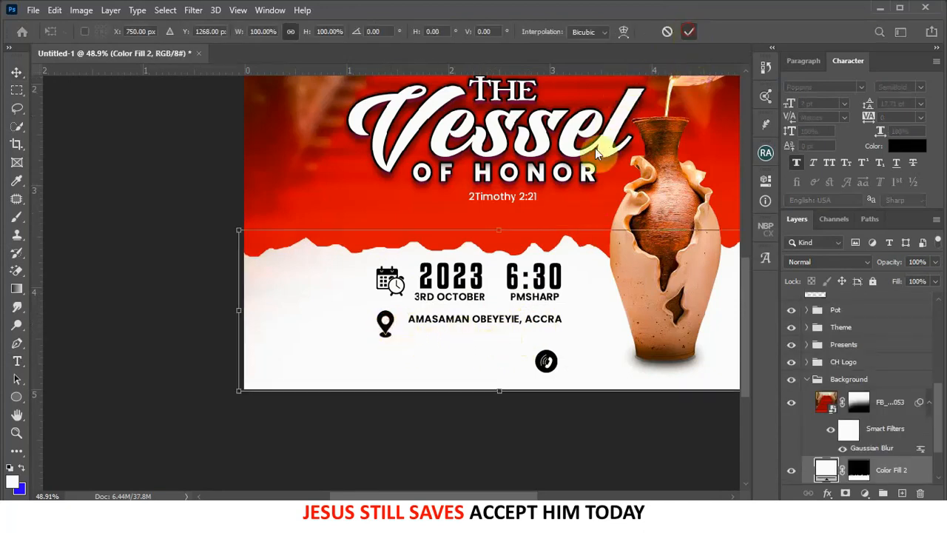
left_click(384, 328)
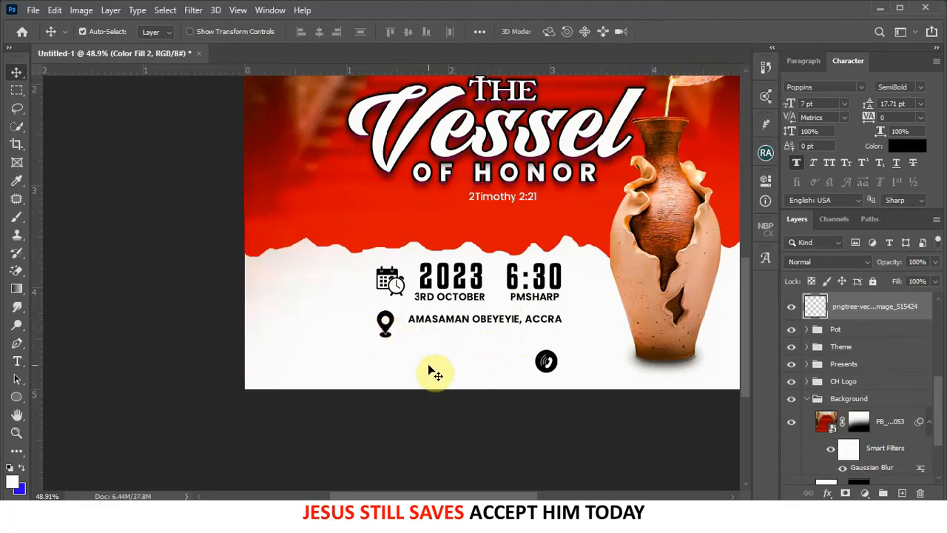
key("ctrl+t")
left_click_drag(398, 341, 392, 334)
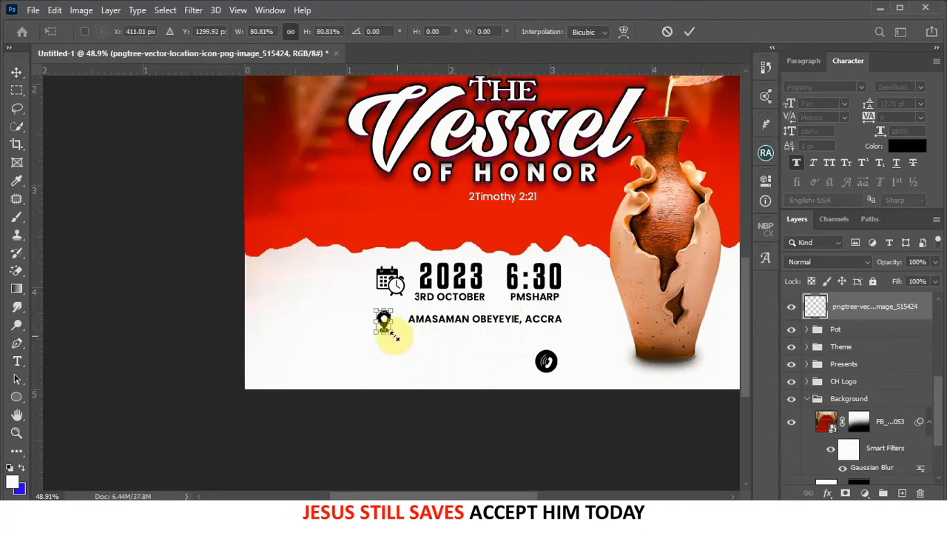
key("Return")
left_click_drag(545, 364, 401, 346)
key("ctrl+t")
- Duplicate the address line beside the phone icon and replace it with the contact phone number
left_click(667, 34)
left_click_drag(389, 360, 385, 358)
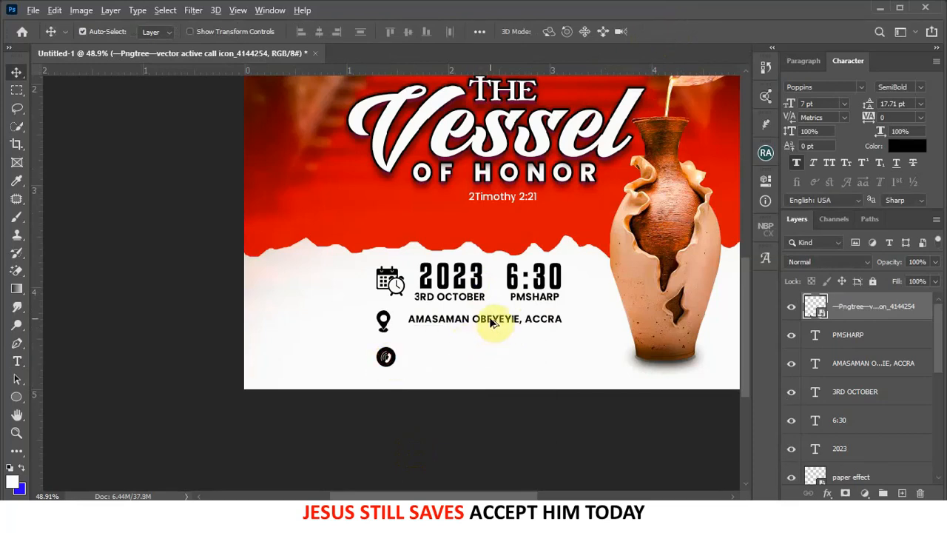
left_click_drag(493, 322, 491, 357, "alt")
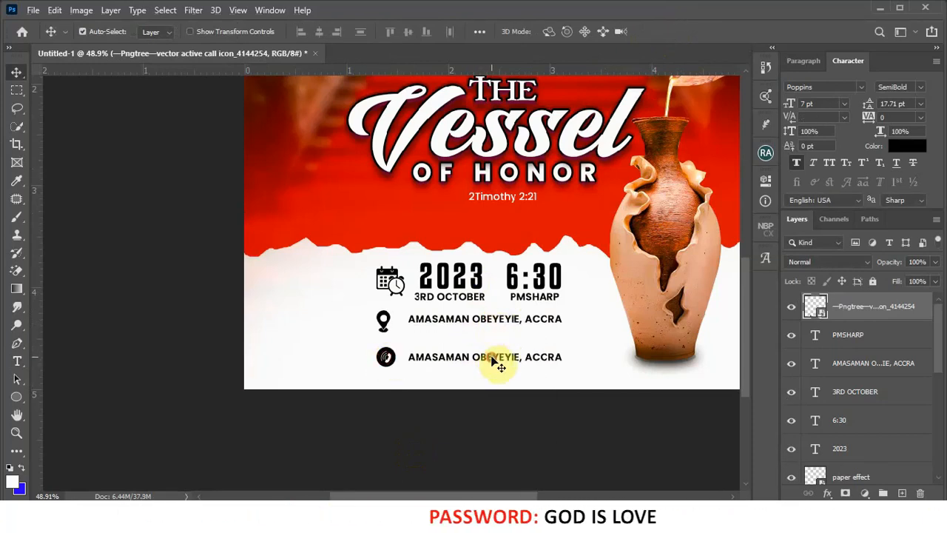
double_click(491, 356)
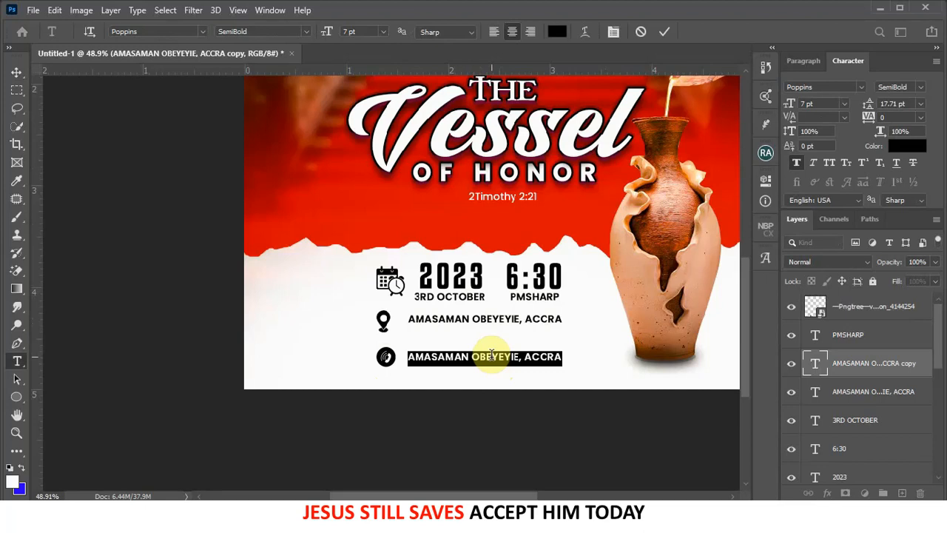
key("BackSpace")
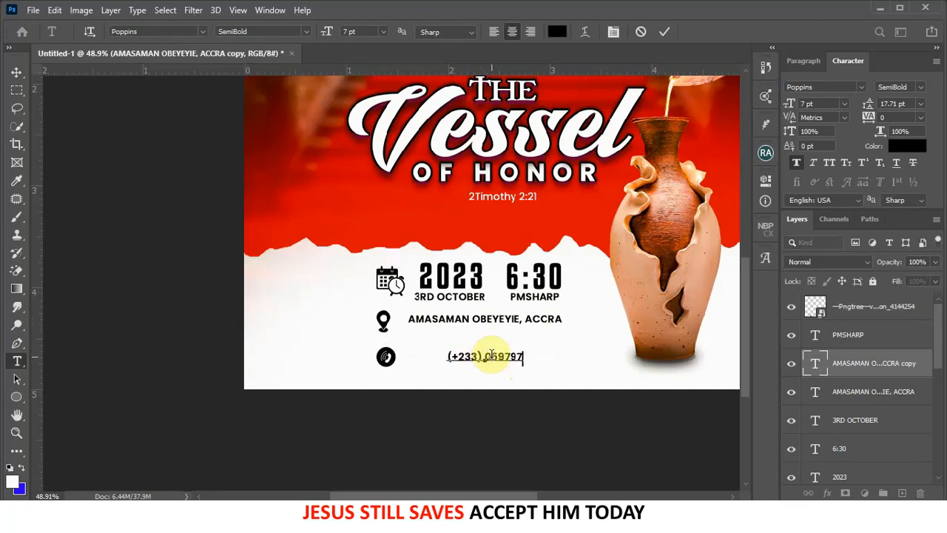
type("358")
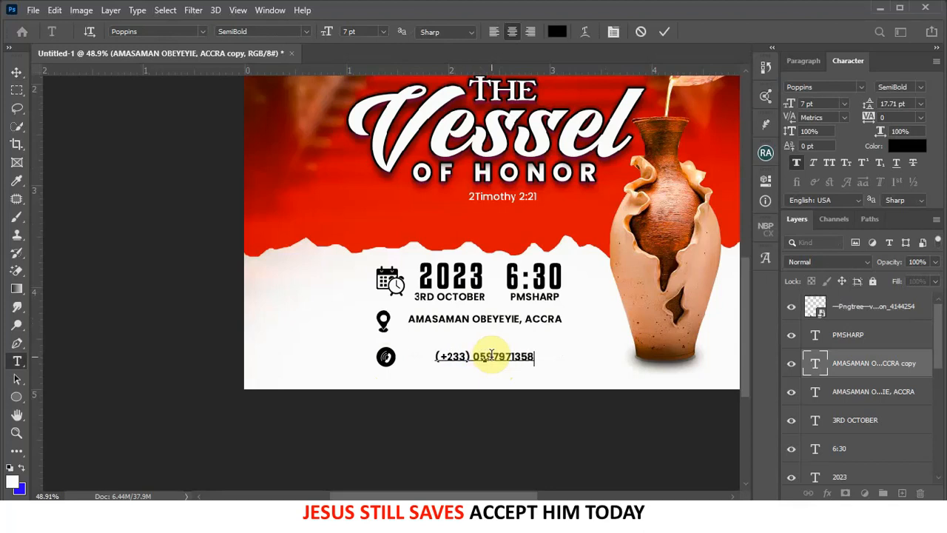
left_click(663, 31)
- Line up the phone number, address, location pin and phone icon into even rows
key("v")
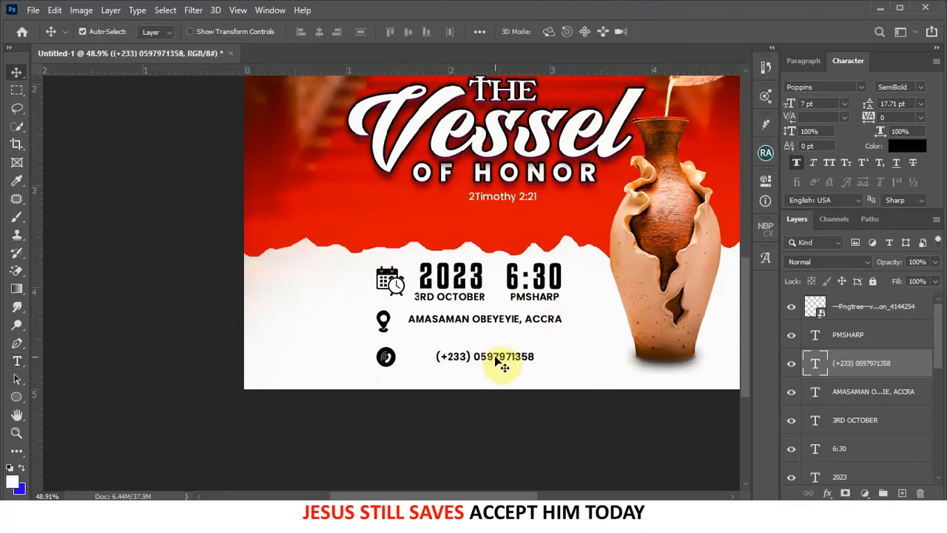
left_click_drag(496, 358, 491, 345)
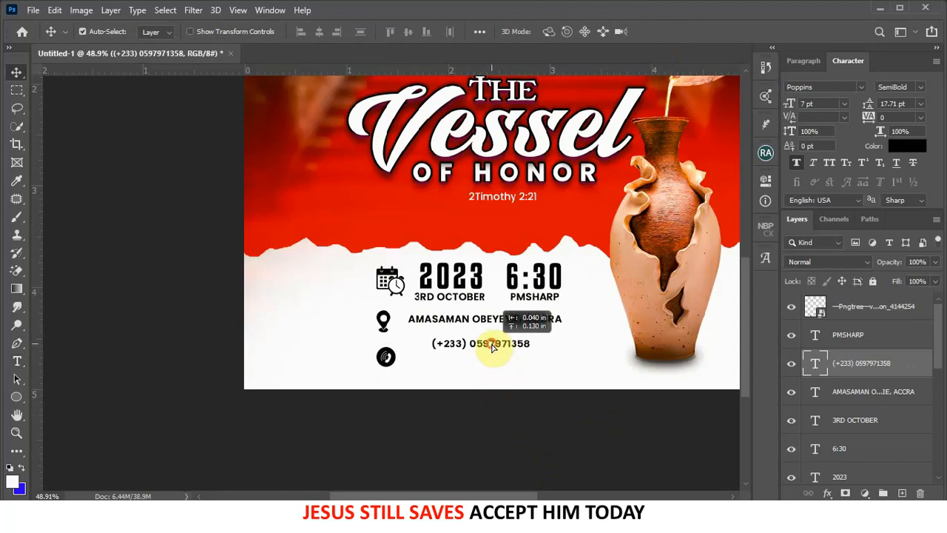
left_click(455, 319)
mouse_move(454, 325)
left_mouse_down()
mouse_move(425, 320)
mouse_move(444, 327)
left_mouse_up()
left_click(386, 326)
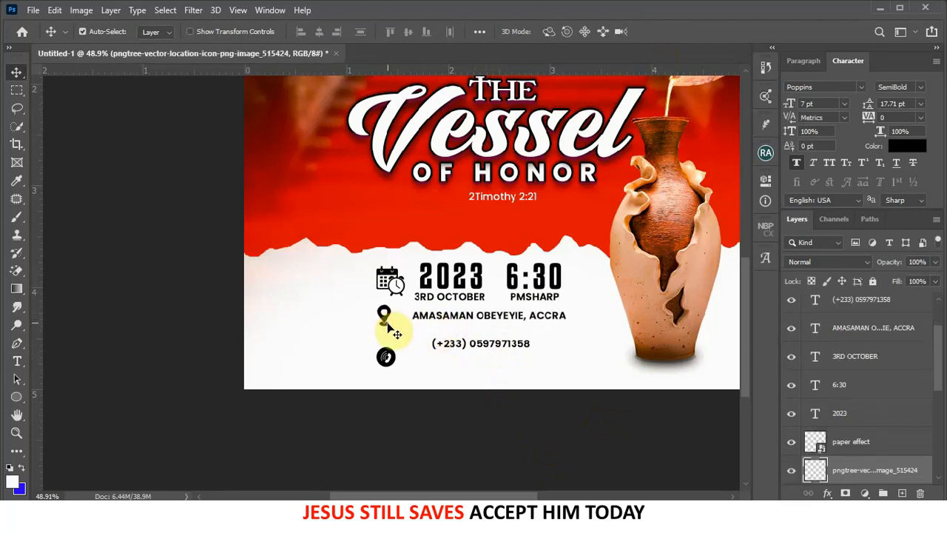
left_click_drag(388, 322, 388, 324)
left_click(397, 361)
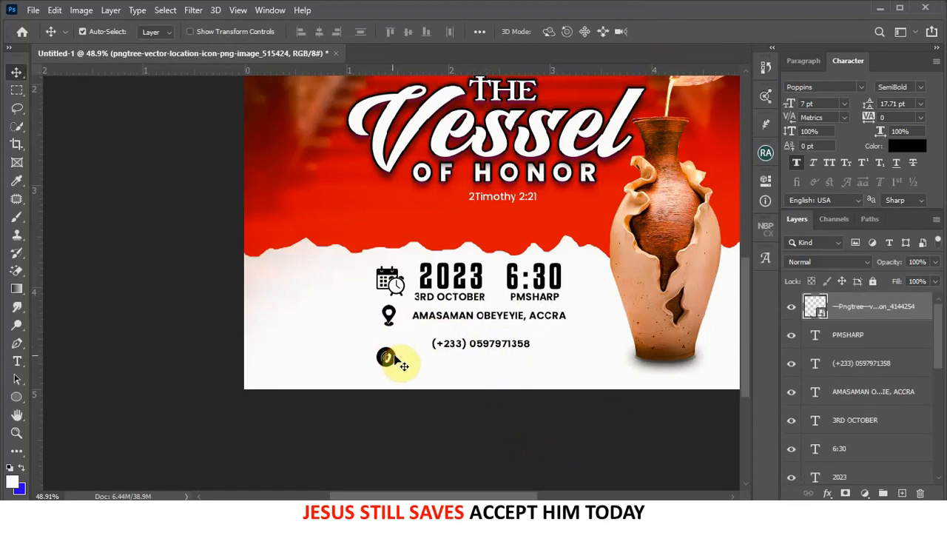
key("Right")
key("Right")
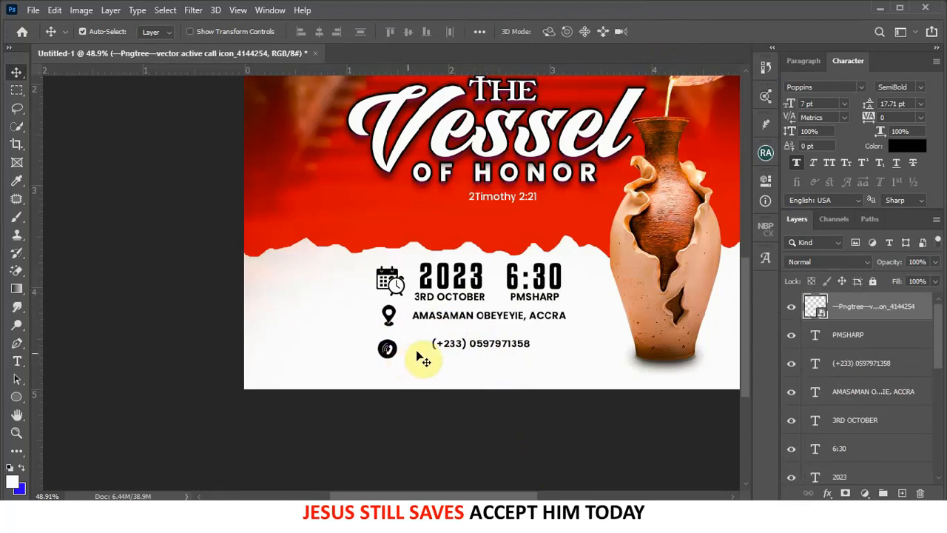
- Enlarge the phone number text to about 9.71 pt and shift it toward its icon
left_click(501, 351)
key("ctrl+t")
left_click_drag(531, 338, 569, 333)
left_click(689, 31)
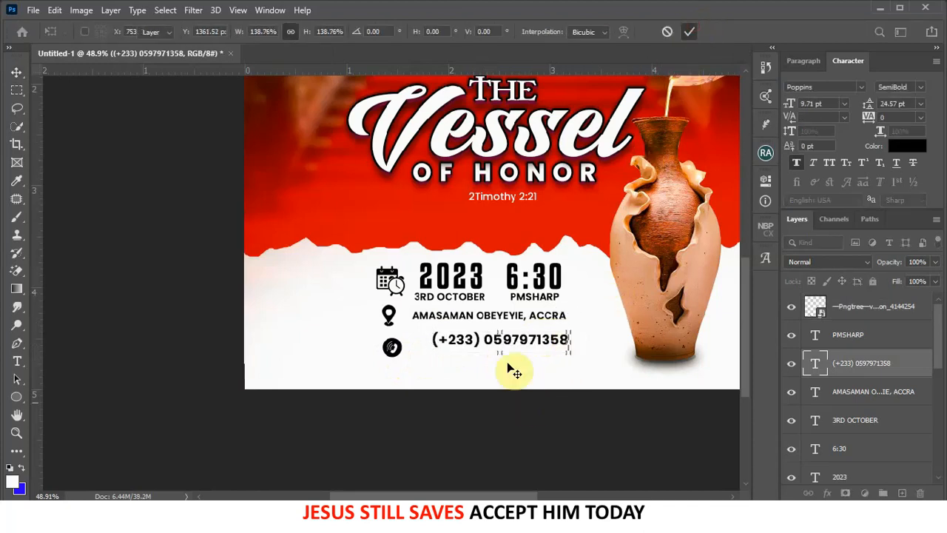
left_click_drag(500, 345, 488, 344)
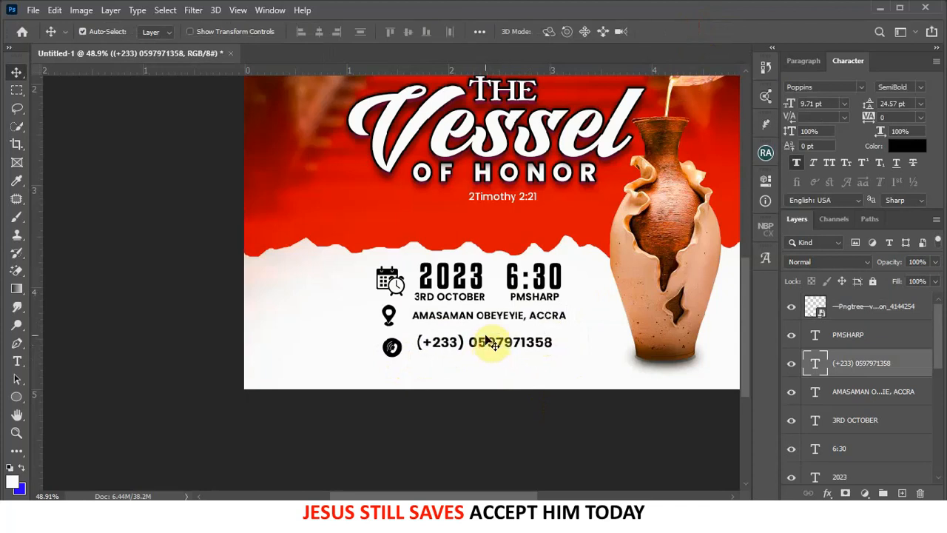
- Select all the date, time, address and phone info layers together
left_click(492, 318)
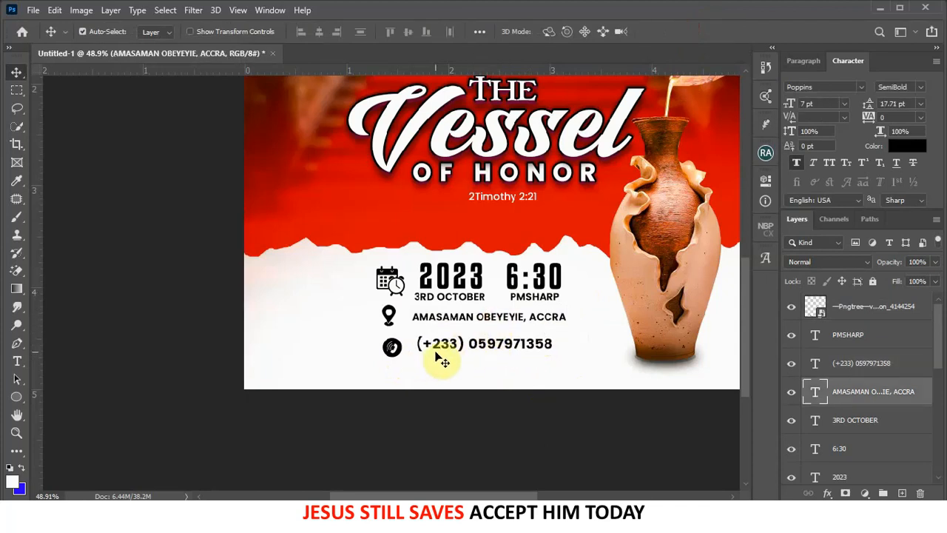
left_click(388, 318)
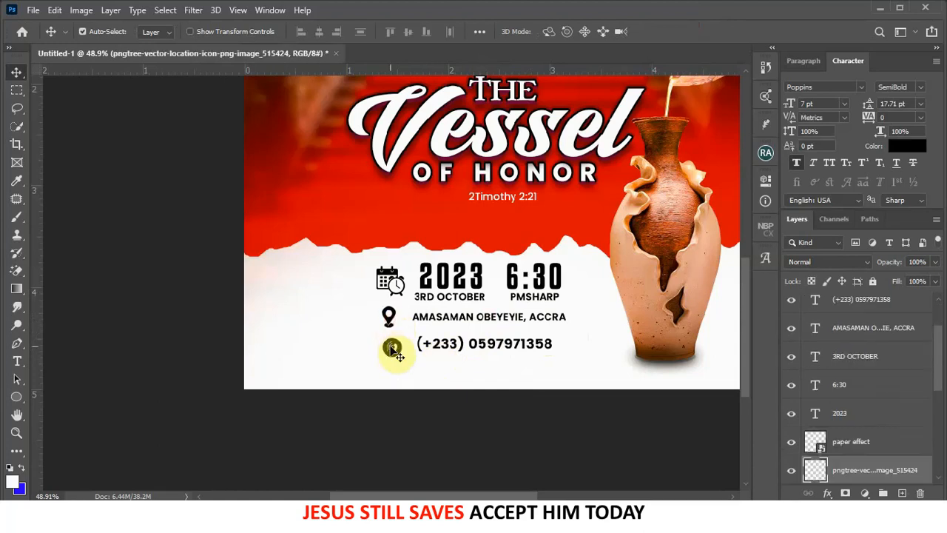
left_click(393, 347)
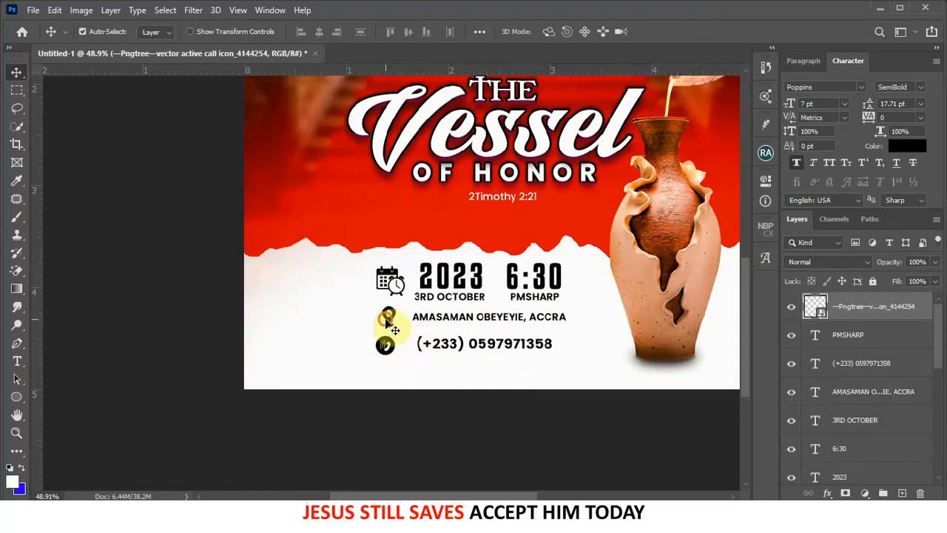
left_click(387, 319)
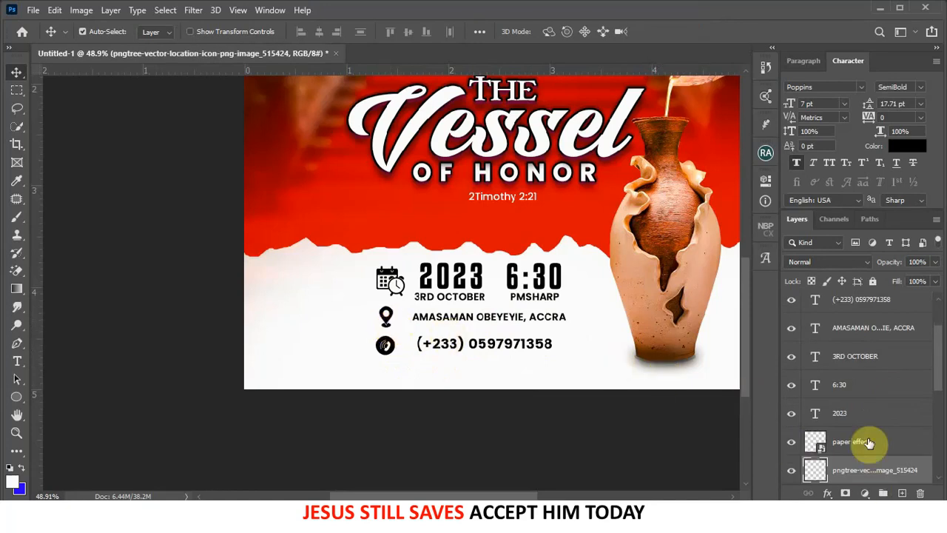
scroll(867, 414, "up", 2)
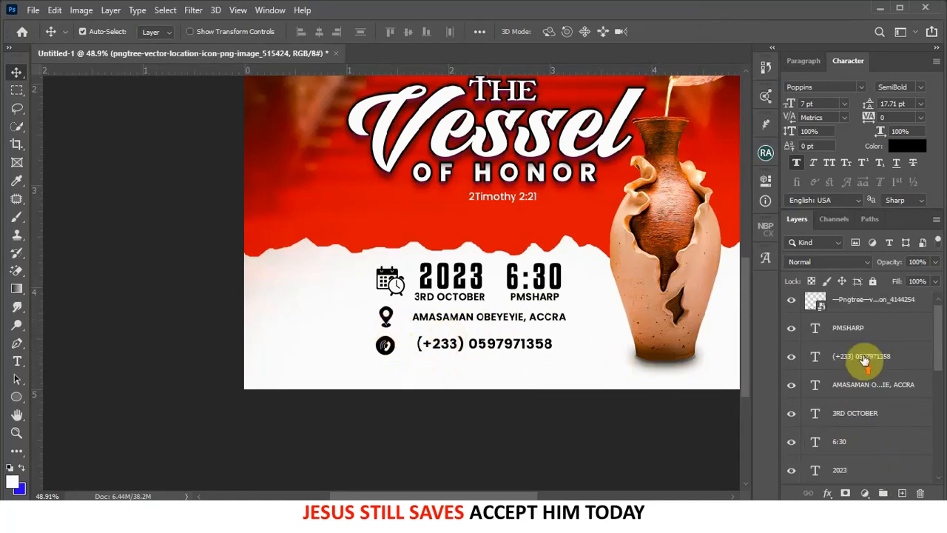
left_click(869, 306, "shift")
- Group the info layers as 'Info' and shift the block slightly right
key("ctrl+g")
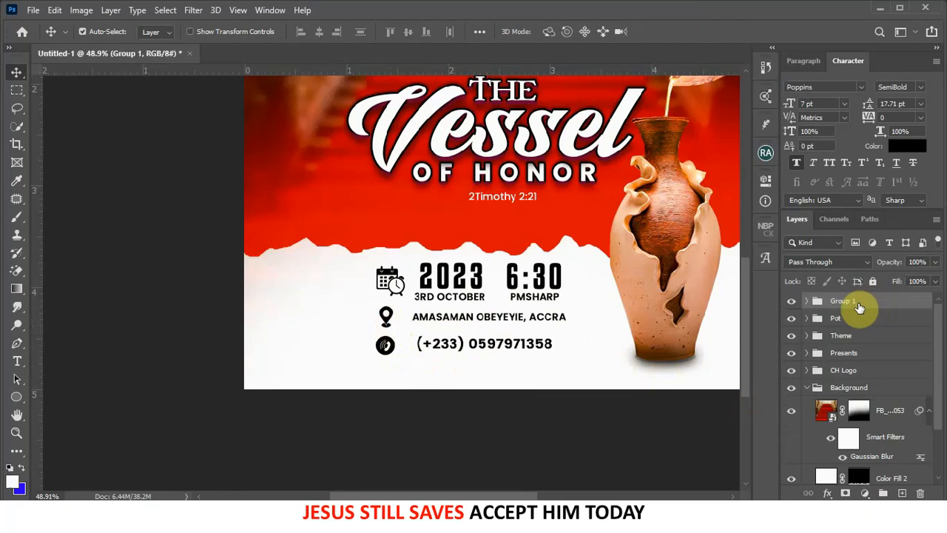
double_click(858, 303)
type("Info")
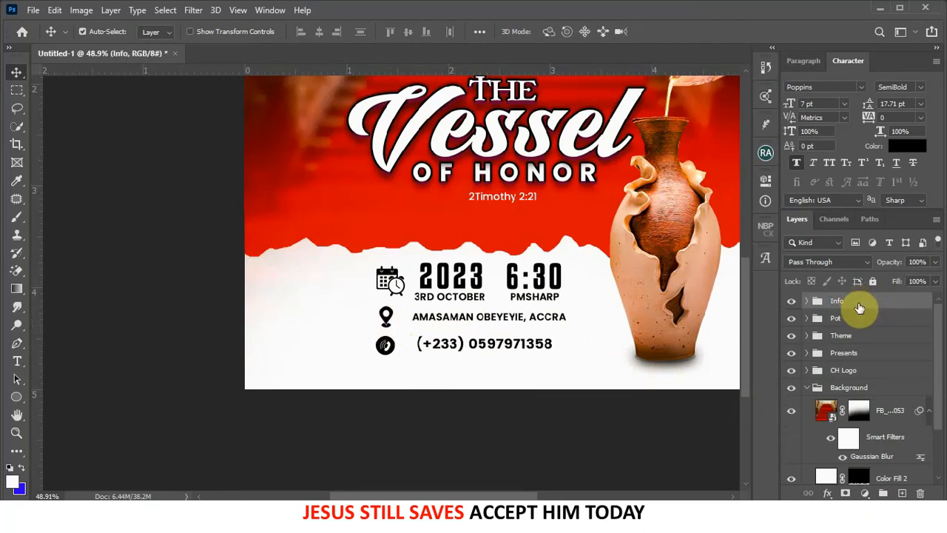
key("Return")
key("Right")
key("Right")
key("Right")
key("Right")
key("Right")
key("Right")
key("Right")
key("Right")
key("Right")
key("Right")
key("Right")
key("Right")
key("Right")
key("Right")
key("Right")
key("Right")
key("Right")
key("Right")
key("Right")
key("Right")
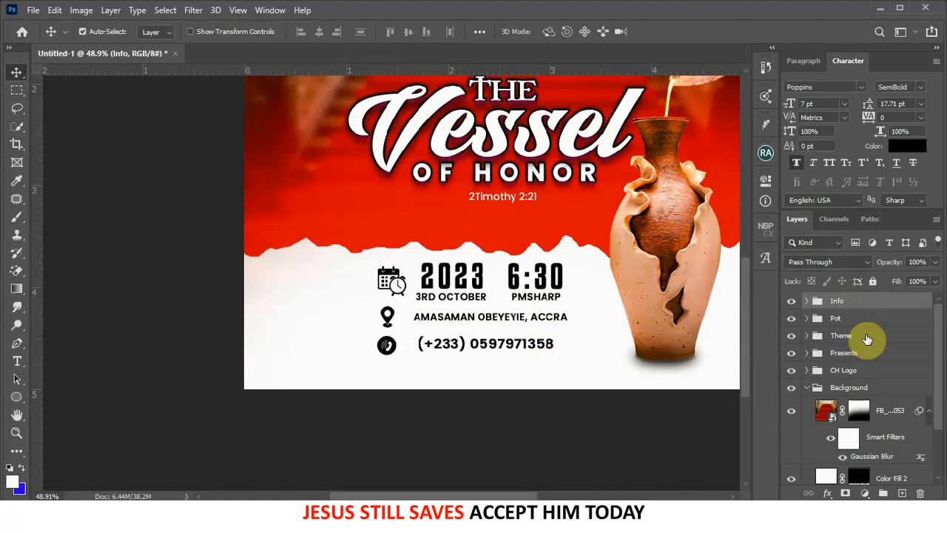
key("Right")
key("Right")
key("Right")
key("Right")
key("Right")
key("Right")
key("Right")
key("Right")
key("Right")
key("Right")
key("Right")
key("Right")
key("Right")
key("Right")
key("Right")
key("Right")
key("Right")
key("Right")
key("Right")
key("Right")
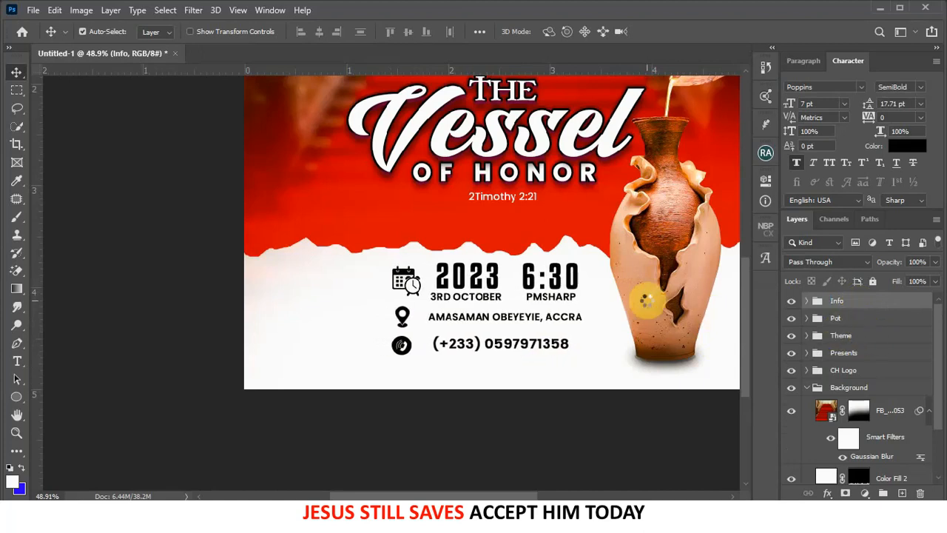
key("Right")
key("Right")
key("Right")
key("Right")
key("Right")
key("Right")
key("Right")
key("Right")
key("Right")
key("Right")
key("Right")
key("Right")
key("Right")
key("Right")
key("Right")
key("Right")
key("Right")
key("Right")
key("Right")
key("Right")
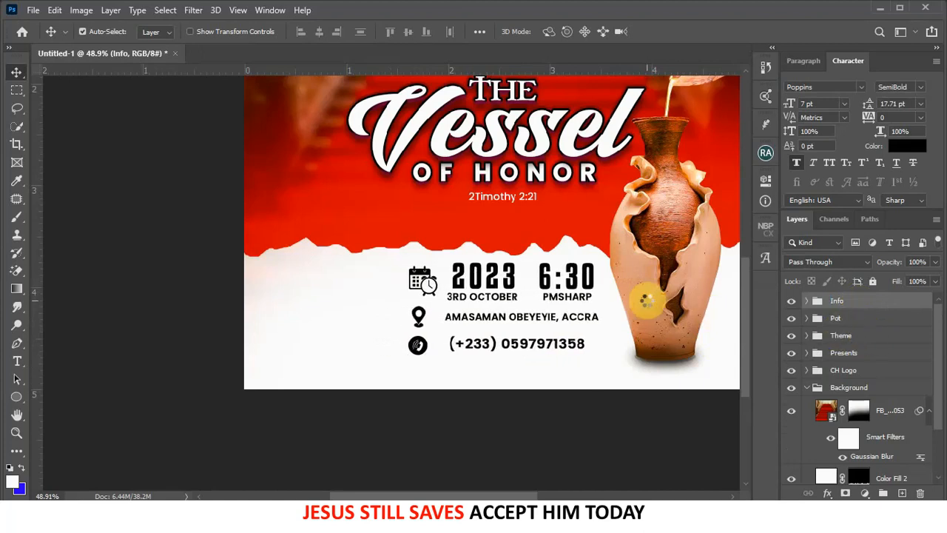
- Collapse the Background group, select Info, and drag Apostle's Picture onto the flyer
scroll(644, 298, "down", 6)
scroll(648, 303, "down", 1)
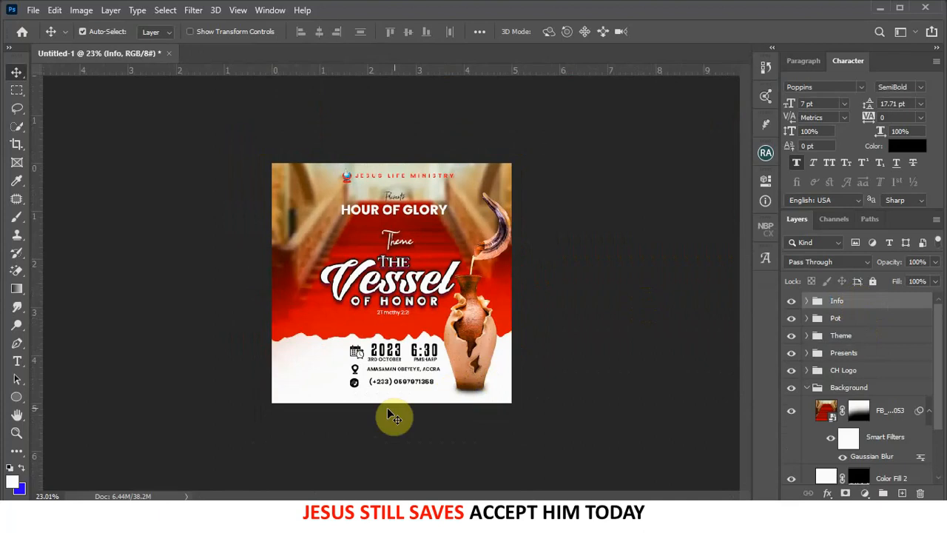
left_click(294, 366)
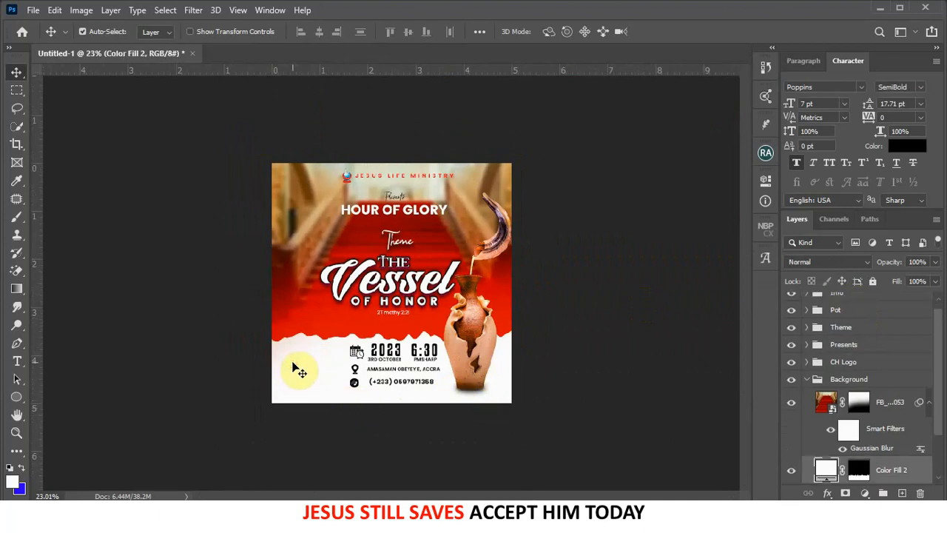
left_click(806, 380)
scroll(811, 326, "up", 3)
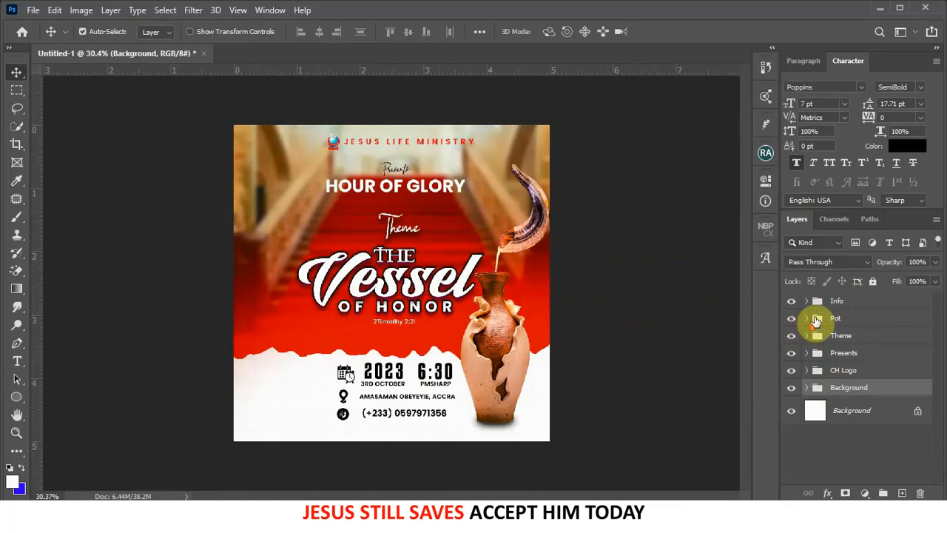
left_click(843, 303)
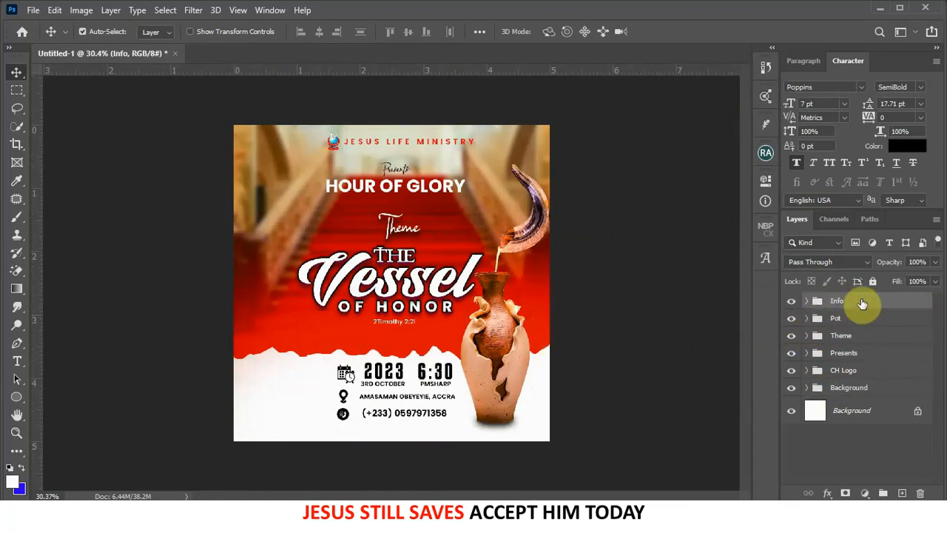
left_click(356, 516)
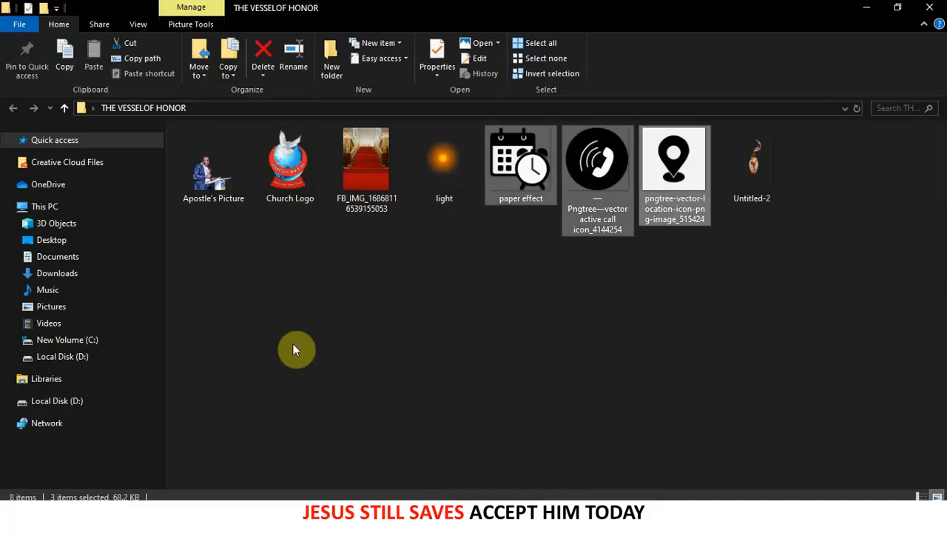
left_click_drag(211, 179, 295, 400)
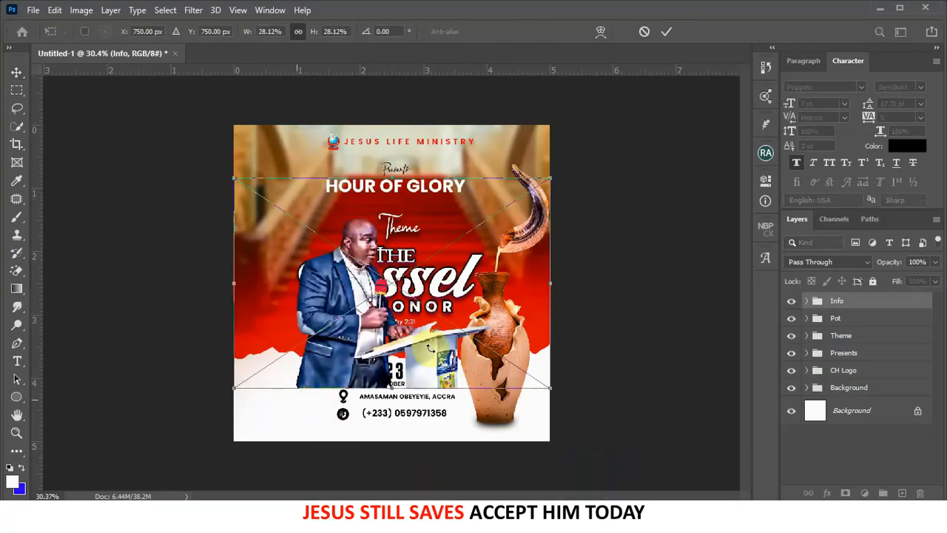
- Place the apostle's photo at the lower left beside the info block and nudge it right
left_click_drag(444, 346, 370, 445)
scroll(368, 438, "up", 2)
scroll(368, 438, "up", 3)
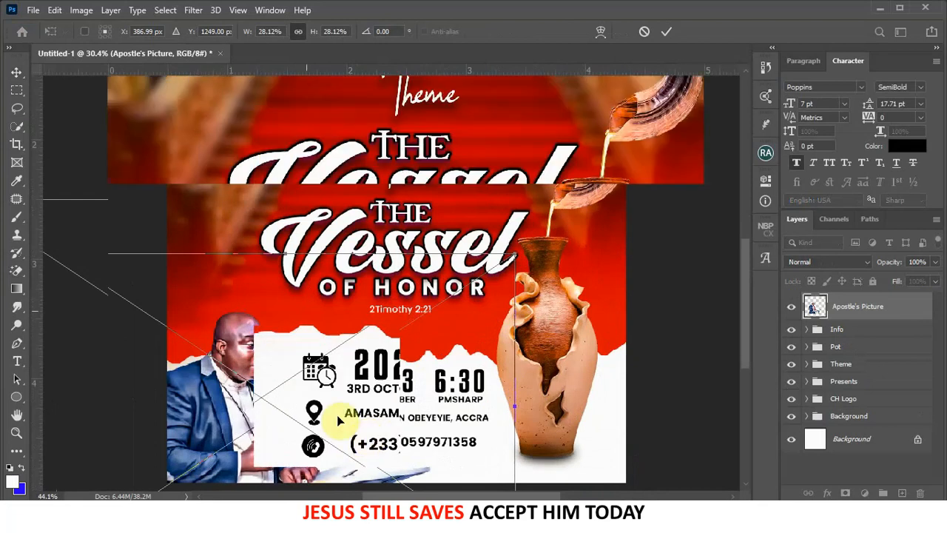
left_click_drag(239, 367, 360, 257)
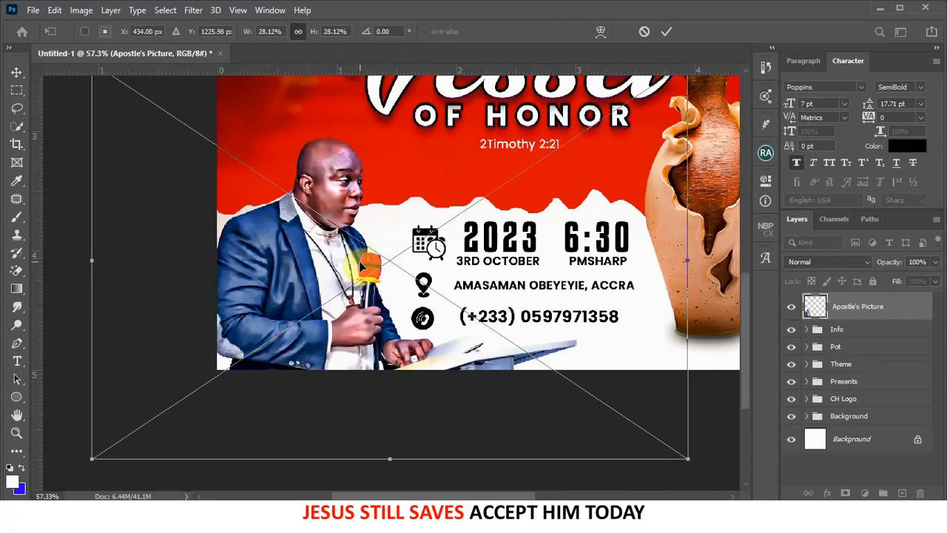
scroll(417, 235, "down", 2)
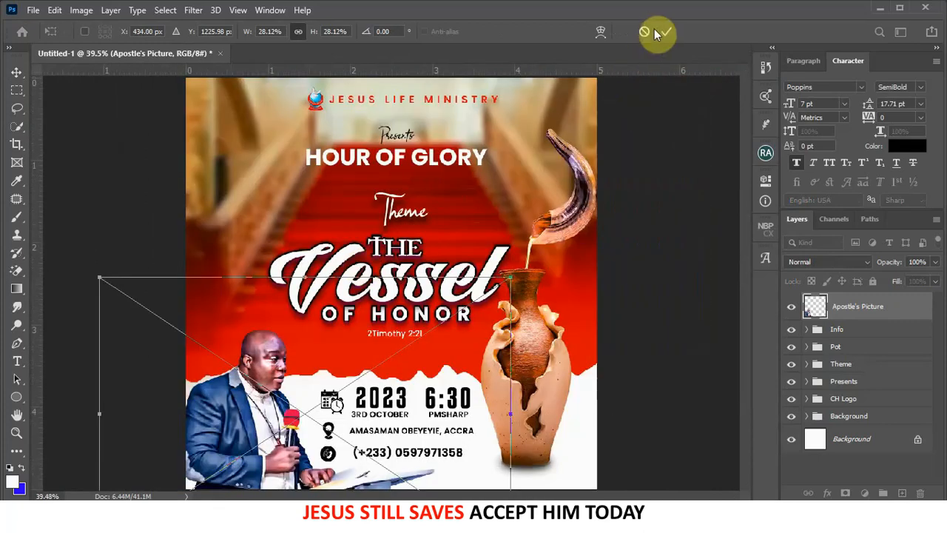
left_click(663, 32)
scroll(460, 289, "up", 2)
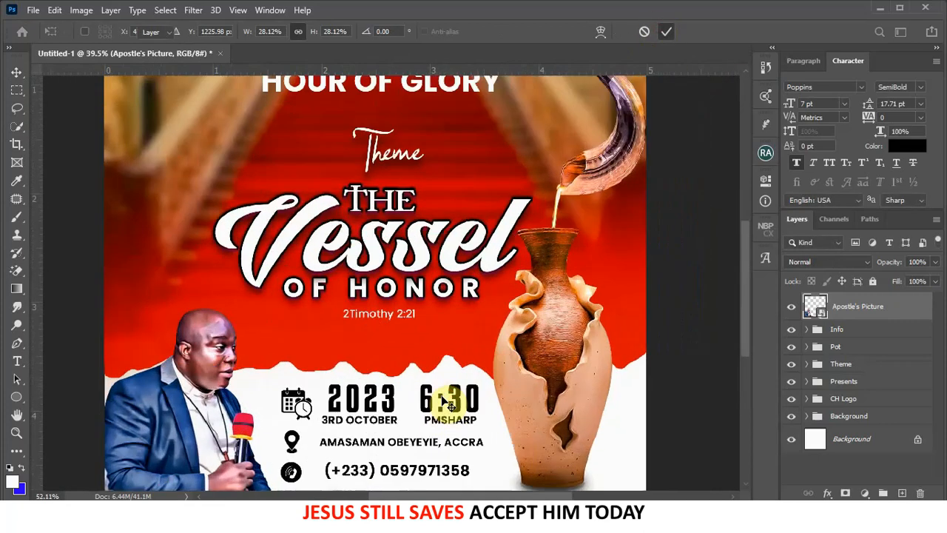
scroll(460, 289, "down", 5)
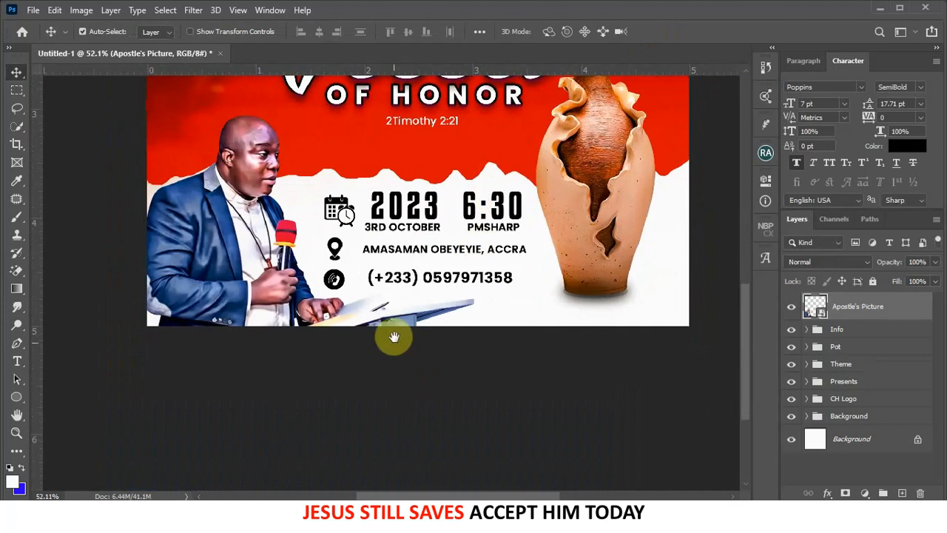
left_click_drag(317, 302, 327, 305)
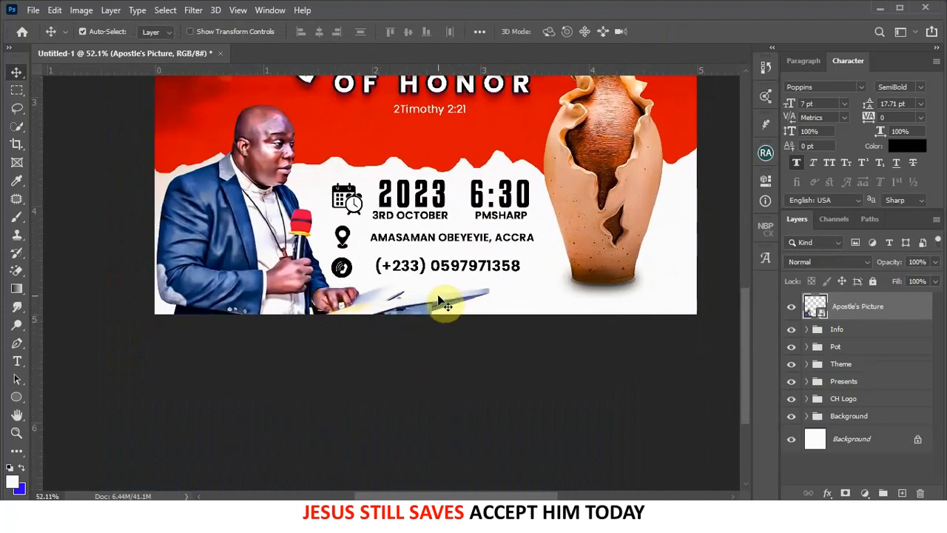
- Mask the speaker photo and paint out the podium, hand and paper with a 500 px black brush
left_click(843, 492)
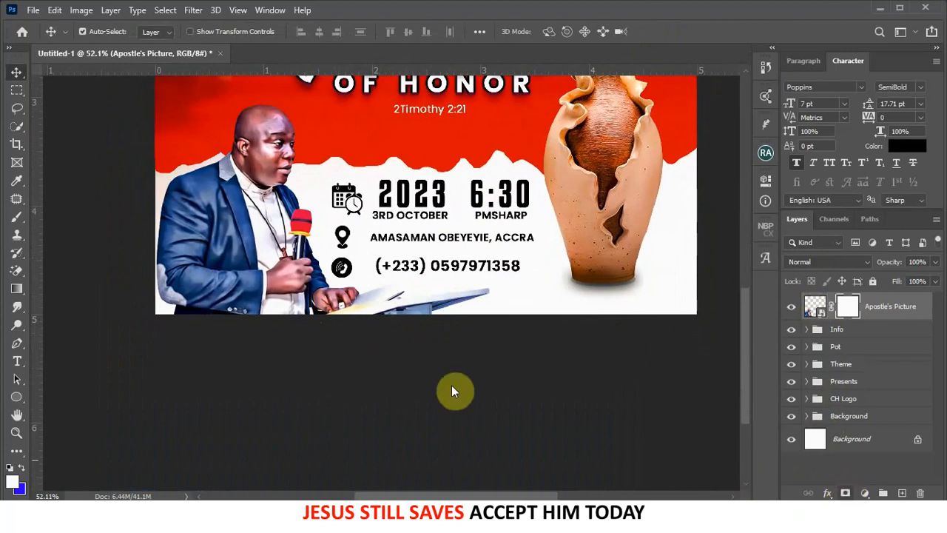
left_click(15, 218)
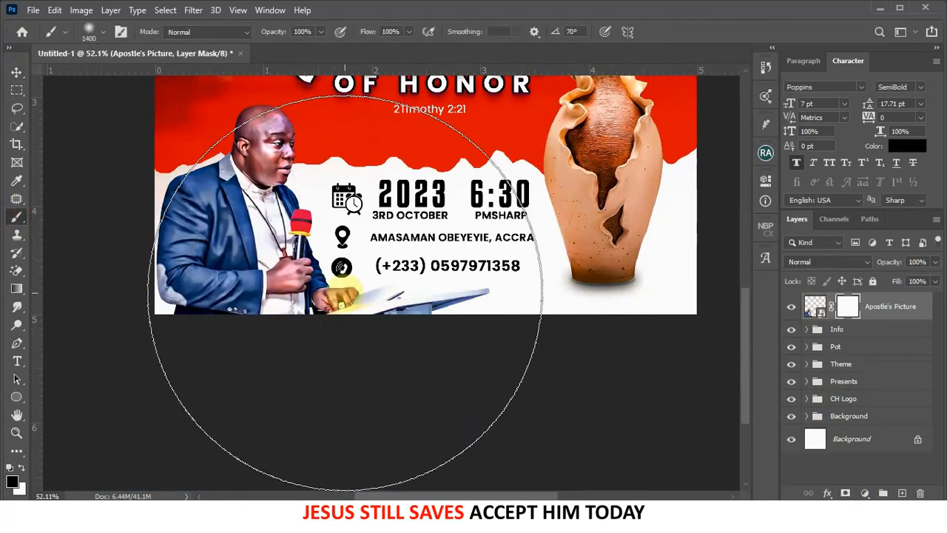
key("bracketleft")
key("bracketleft")
key("bracketleft")
key("bracketleft")
key("bracketleft")
key("bracketleft")
key("bracketleft")
key("bracketleft")
key("bracketleft")
mouse_move(449, 304)
left_mouse_down()
mouse_move(423, 306)
mouse_move(459, 303)
left_mouse_up()
left_click_drag(413, 316, 410, 313)
scroll(470, 293, "down", 1)
scroll(470, 293, "down", 1)
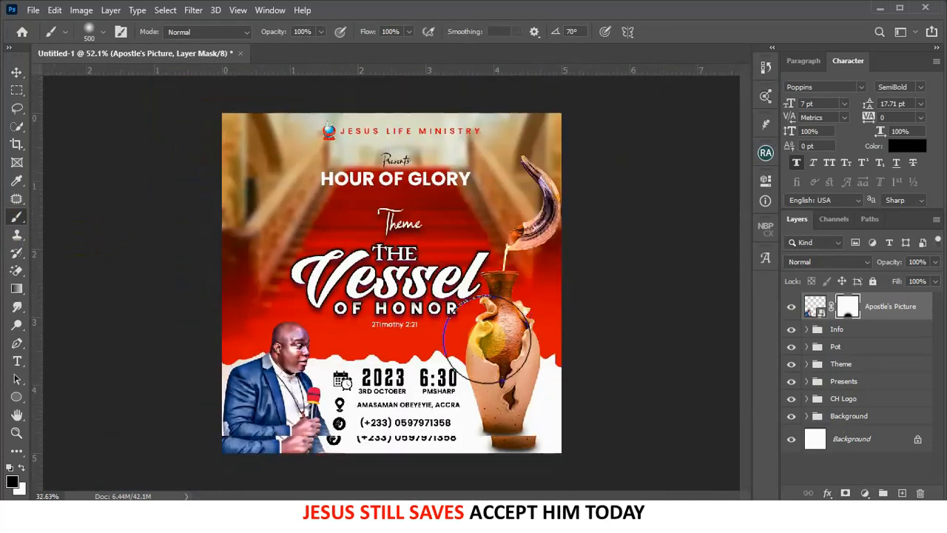
scroll(480, 346, "down", 1)
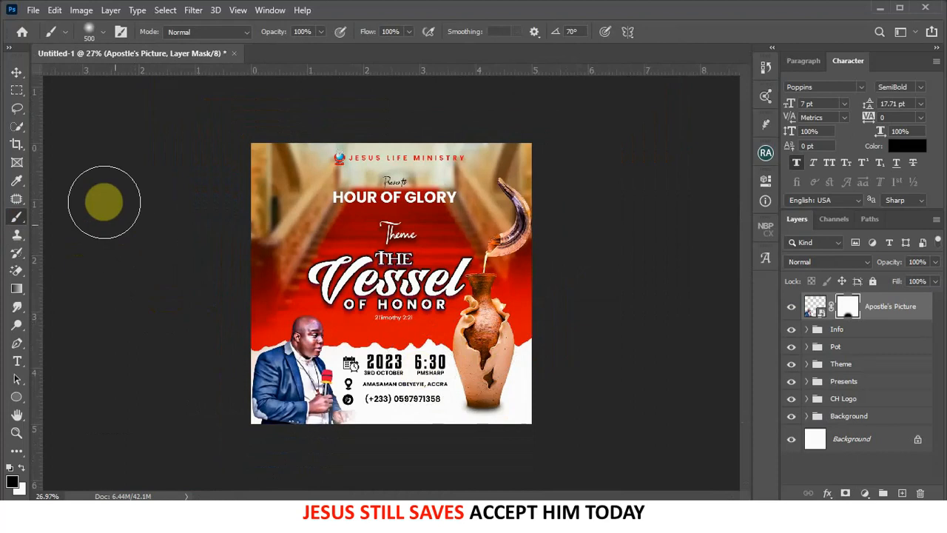
left_click(16, 73)
left_click(262, 182)
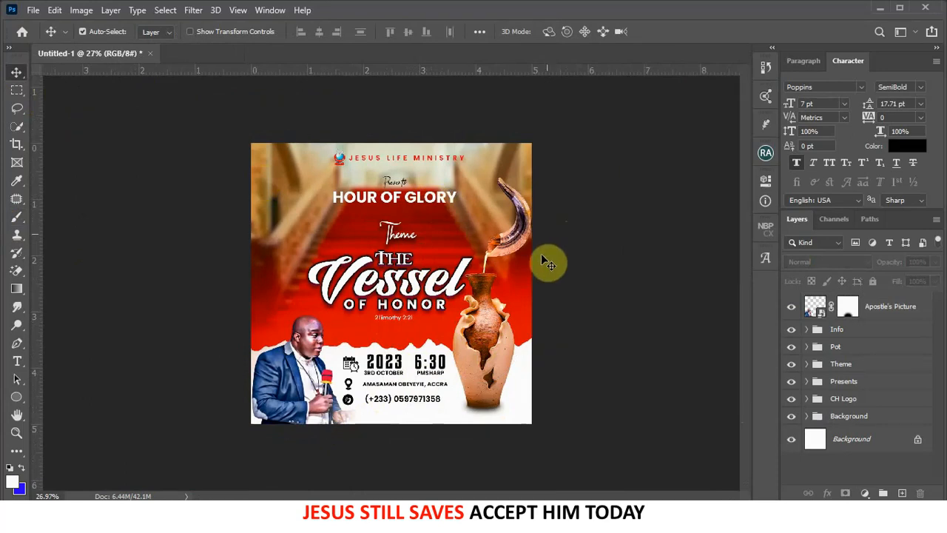
- Type a two-line caption over the photo: 'REV.' above the speaker's name
scroll(442, 399, "up", 5)
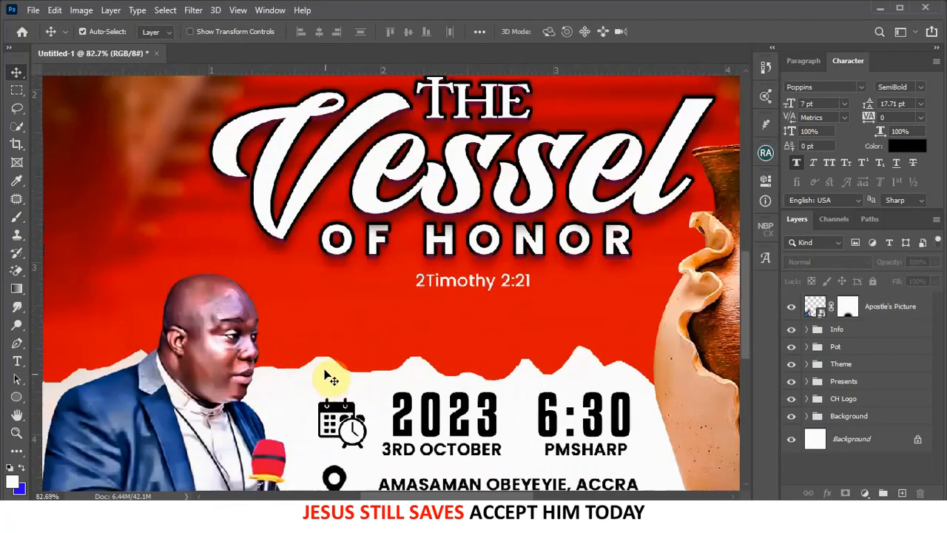
left_click_drag(313, 355, 416, 156)
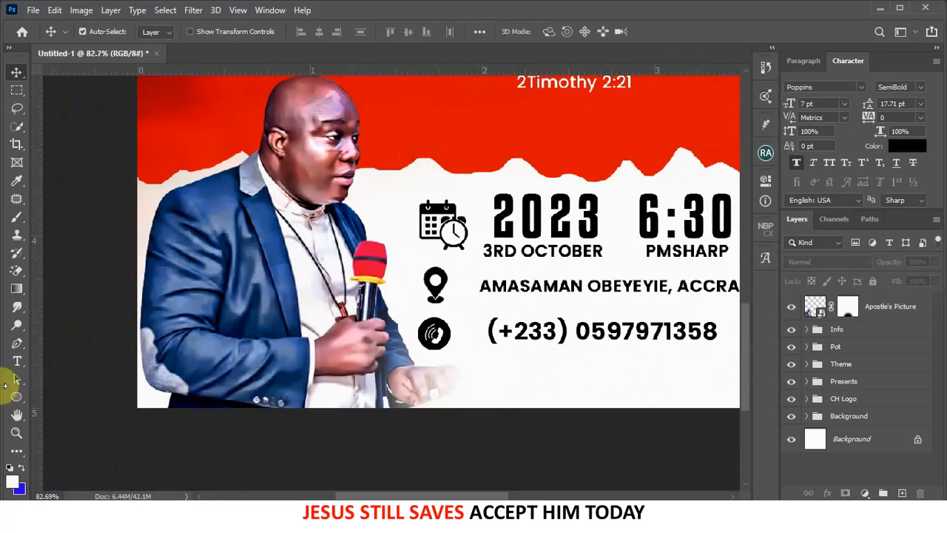
left_click(17, 360)
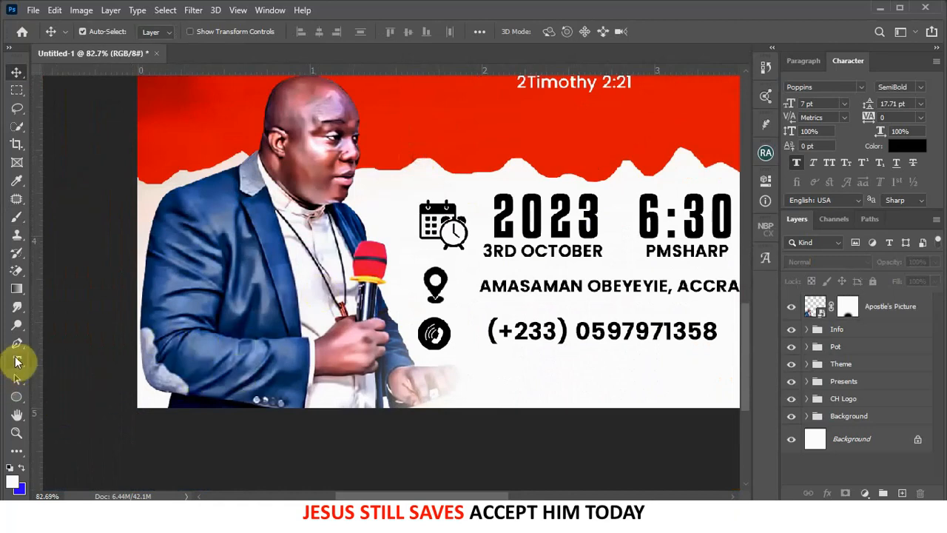
left_click(189, 345)
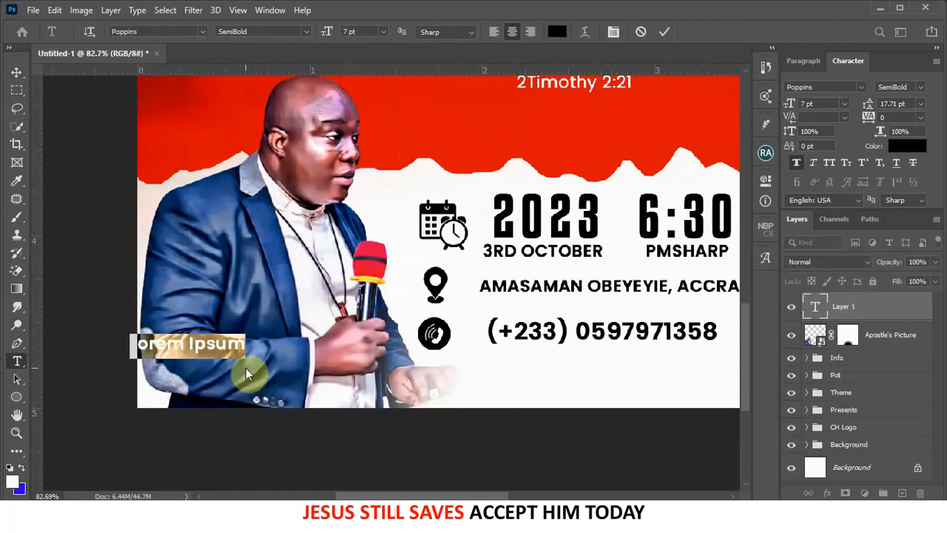
type("REV")
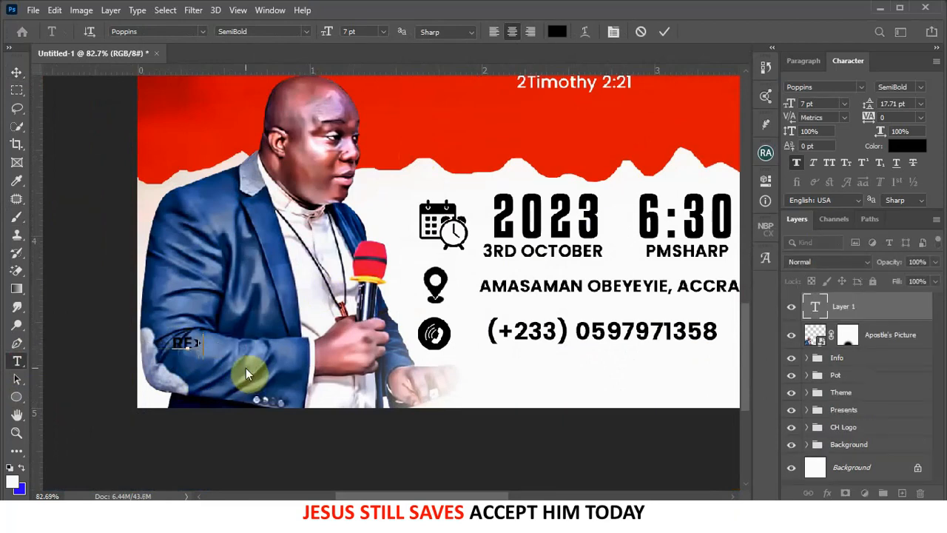
type(">")
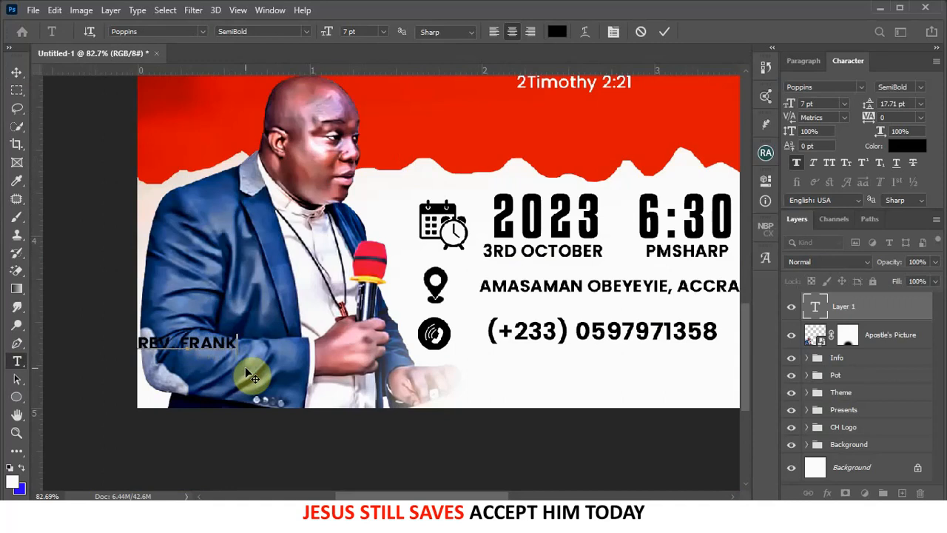
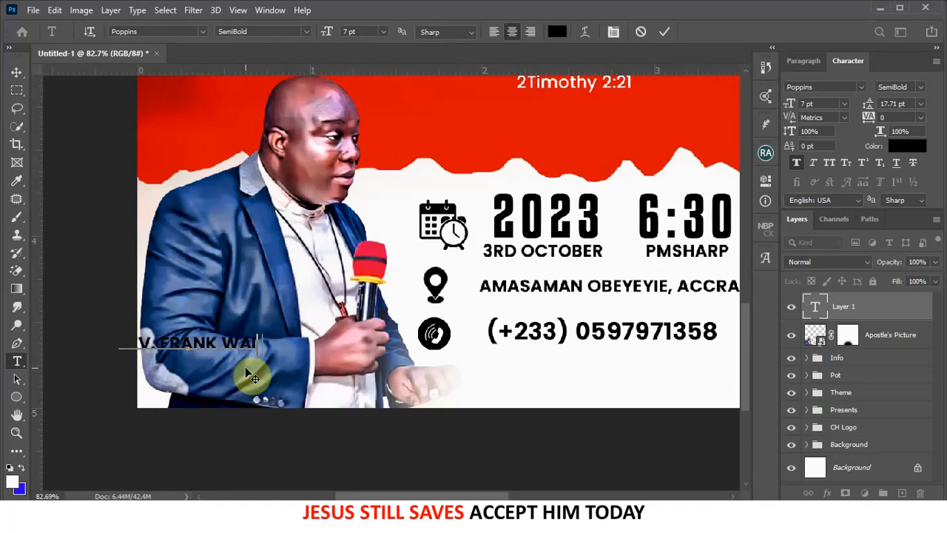
left_click(155, 343)
key("Return")
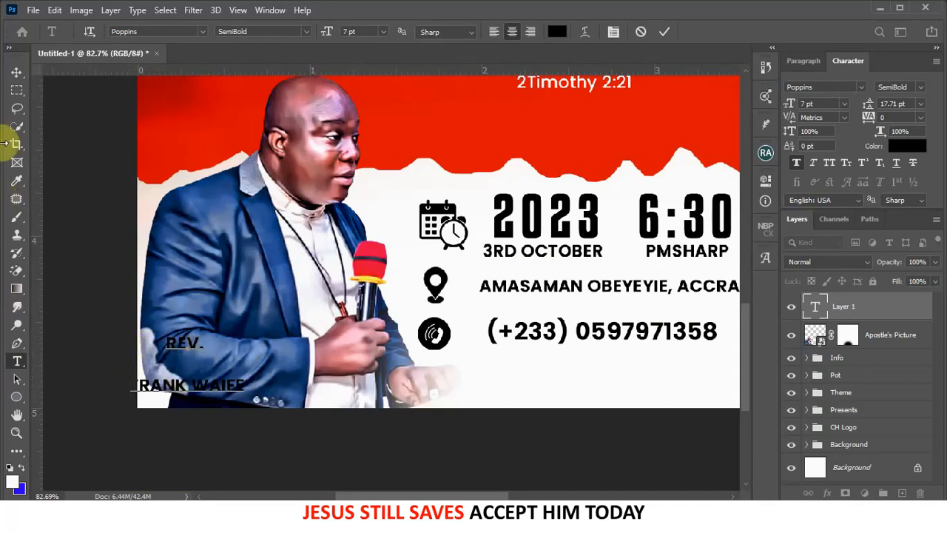
left_click(13, 72)
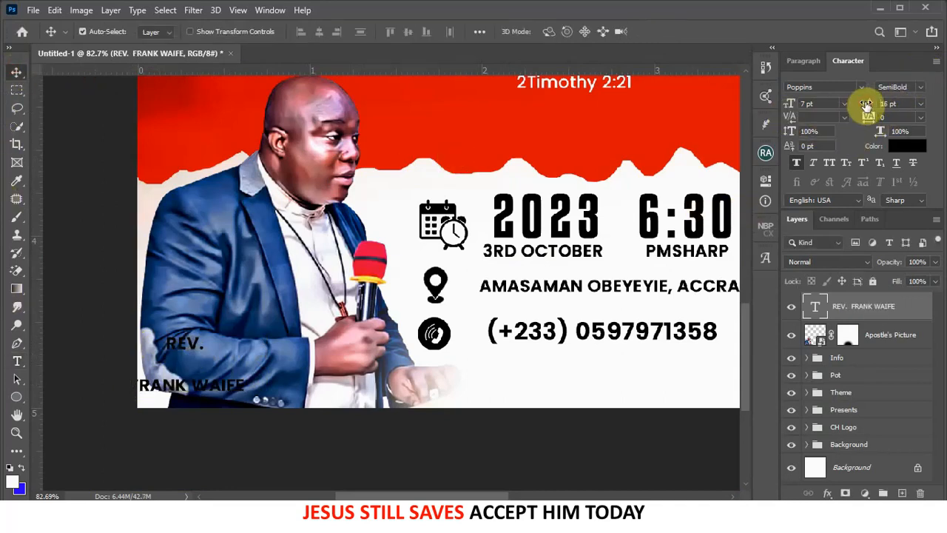
- Tighten the caption leading to 7 pt and set its font size to 5 pt
left_click_drag(864, 103, 862, 105)
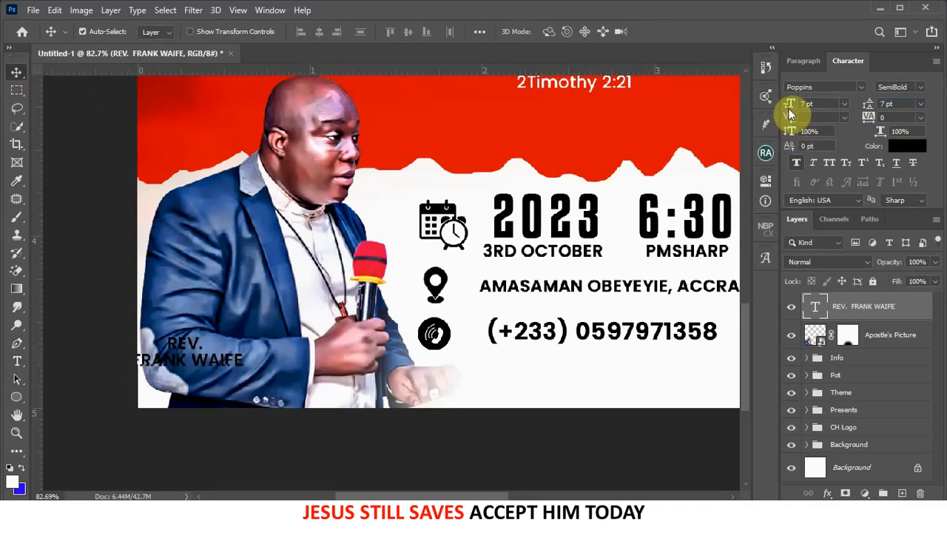
left_click(782, 104)
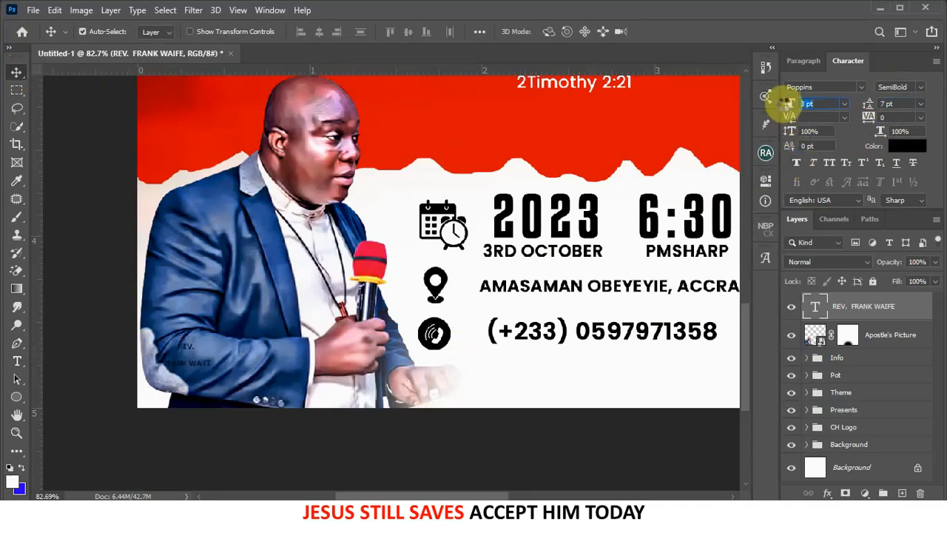
left_click_drag(784, 105, 802, 124)
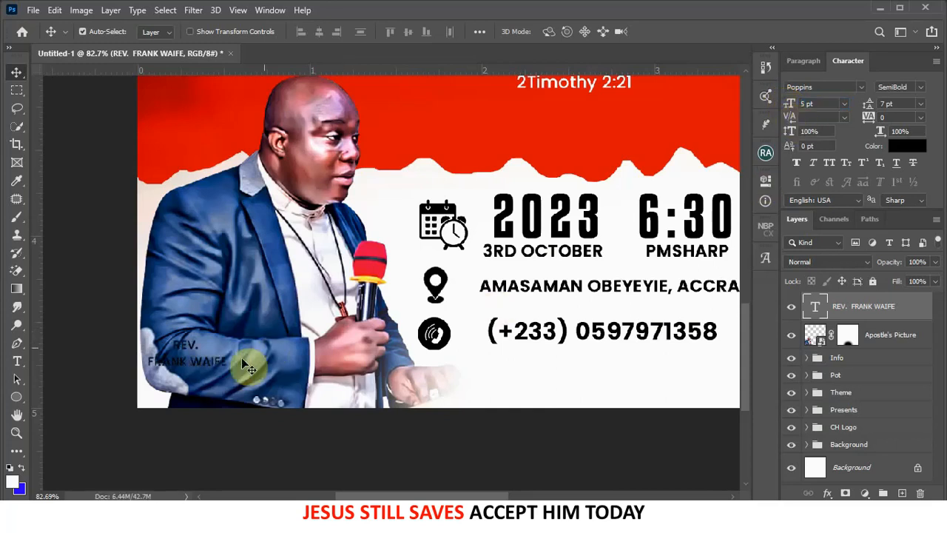
- Set the caption text colour to white and shift the caption slightly right
left_click(906, 145)
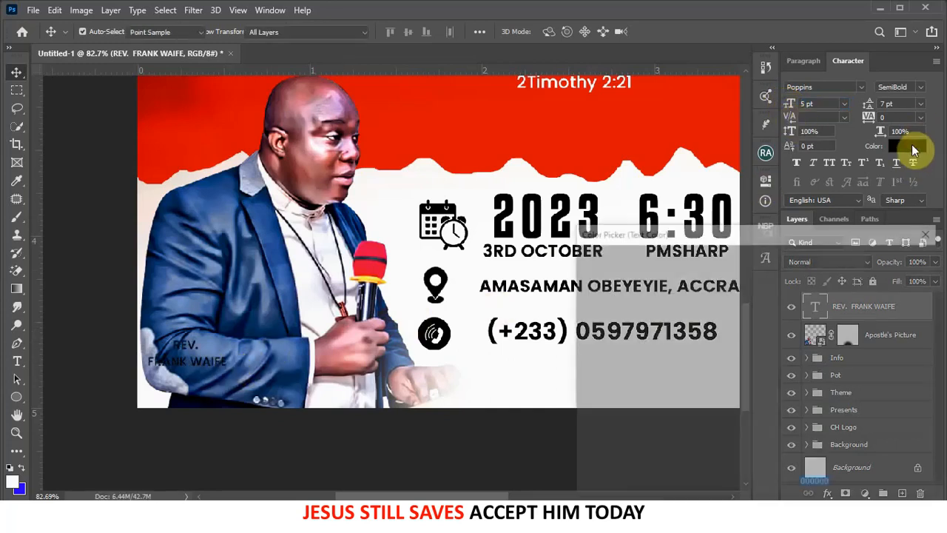
left_click_drag(637, 342, 575, 250)
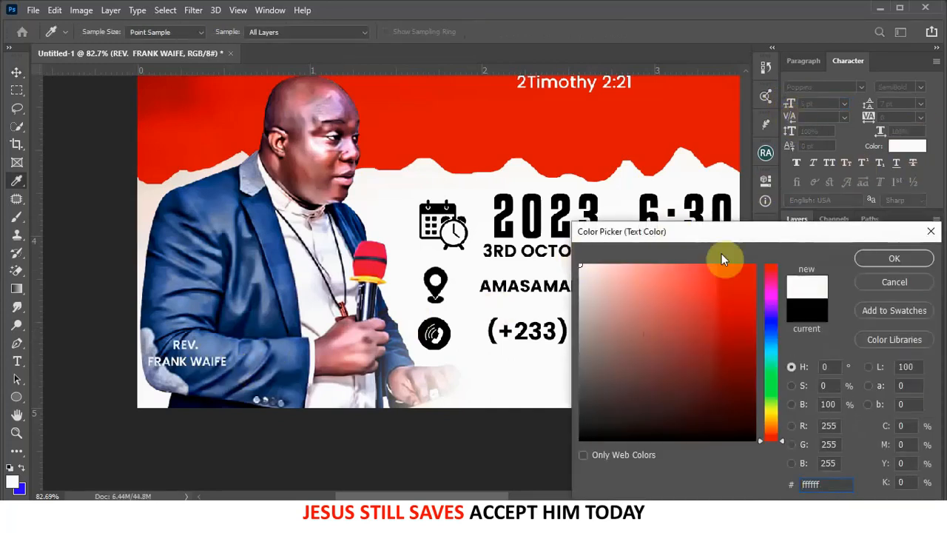
left_click_drag(724, 294, 756, 264)
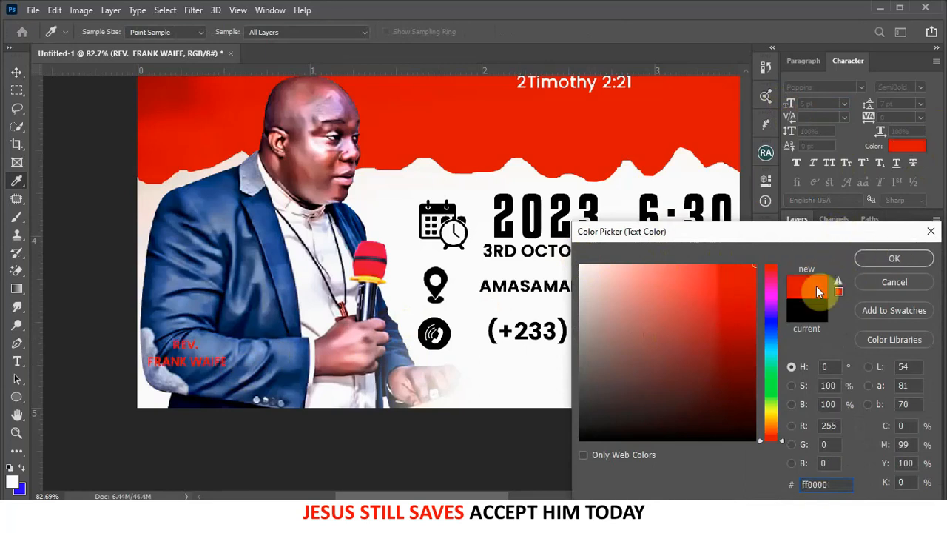
left_click_drag(634, 334, 508, 220)
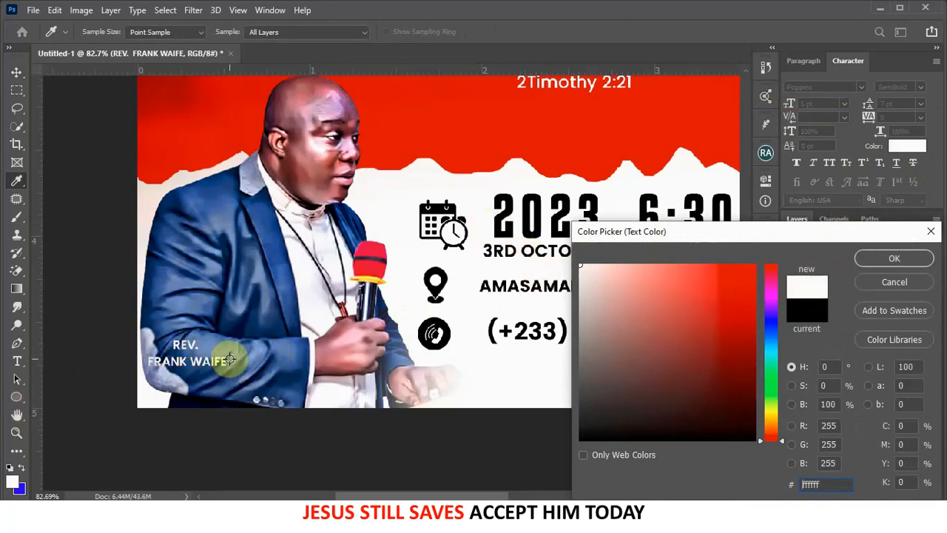
left_click(858, 264)
left_click_drag(208, 373, 163, 332)
- Colour the word REV. pure red (ff0000) and move the caption lower on the photo
double_click(227, 345)
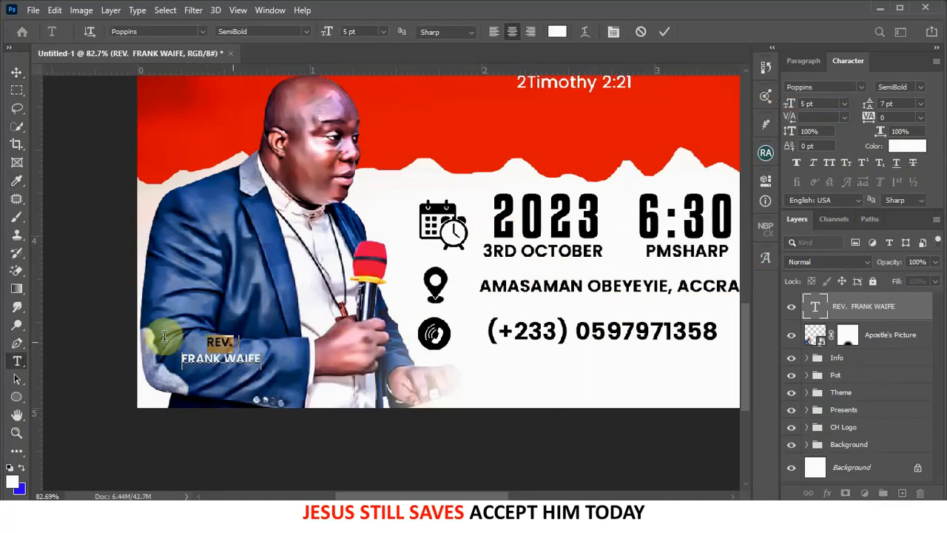
left_click(894, 150)
left_click(750, 264)
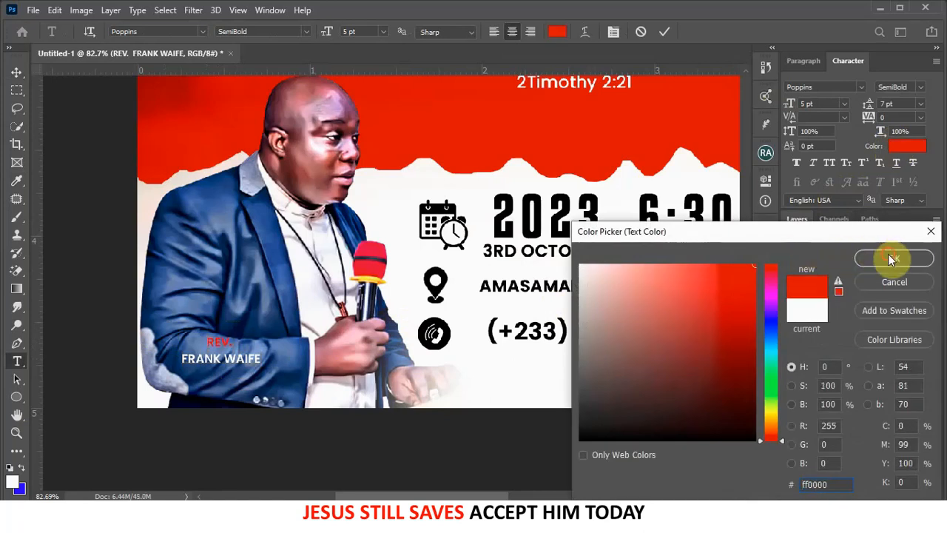
left_click(893, 257)
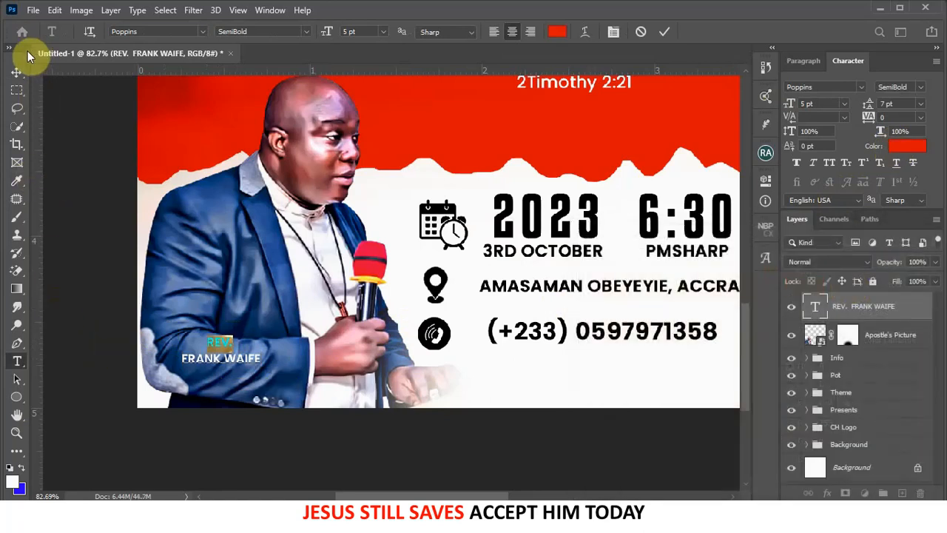
left_click(16, 73)
scroll(514, 294, "down", 2)
left_click_drag(269, 347, 281, 362)
scroll(344, 375, "down", 2)
scroll(344, 368, "up", 2)
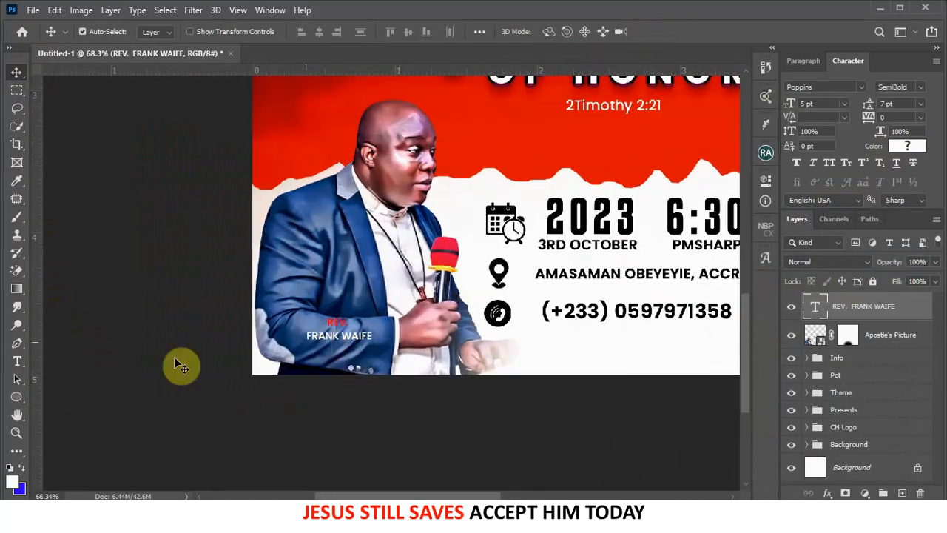
- Draw a semi-transparent red rounded rectangle over the name caption
right_click(25, 402)
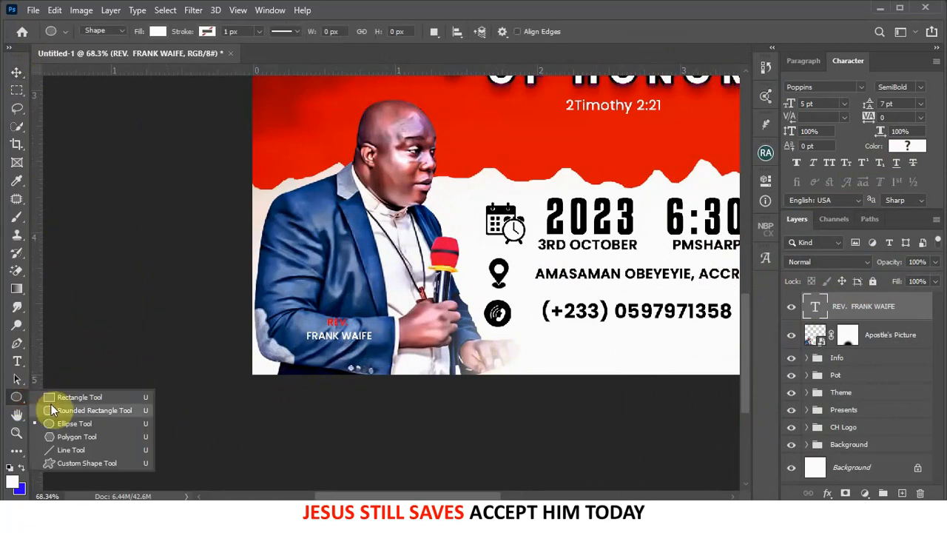
left_click(51, 404)
left_click_drag(302, 317, 382, 341)
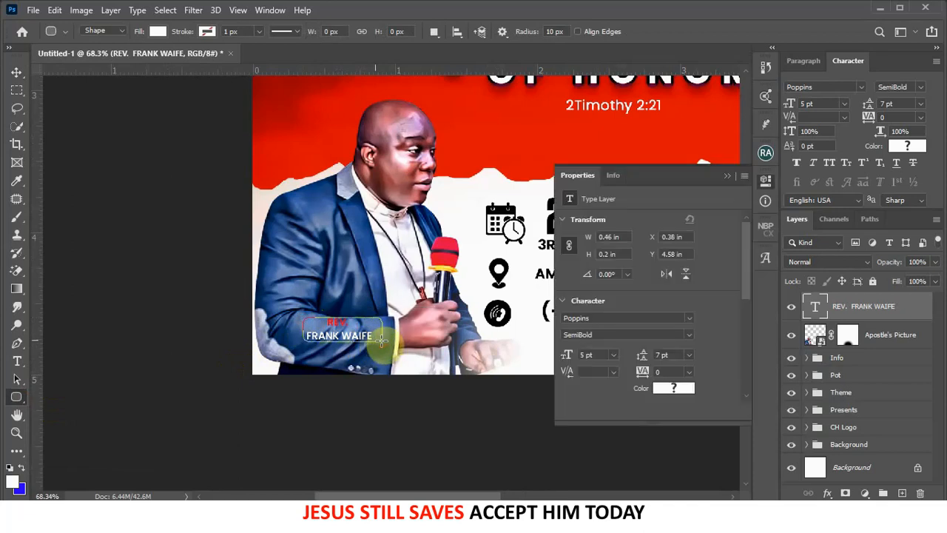
left_click(728, 176)
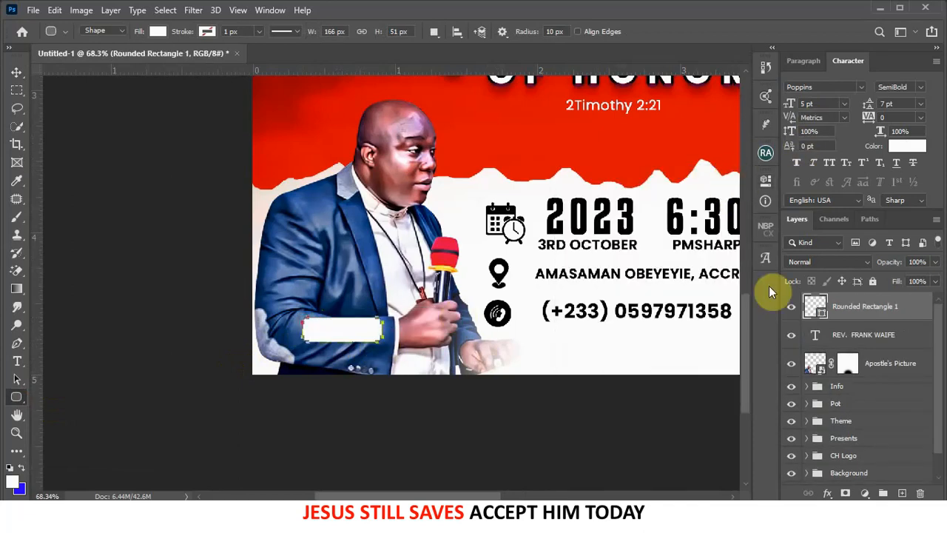
double_click(823, 314)
mouse_move(722, 316)
left_mouse_down()
mouse_move(754, 259)
mouse_move(732, 389)
mouse_move(739, 416)
mouse_move(718, 359)
mouse_move(775, 237)
left_mouse_up()
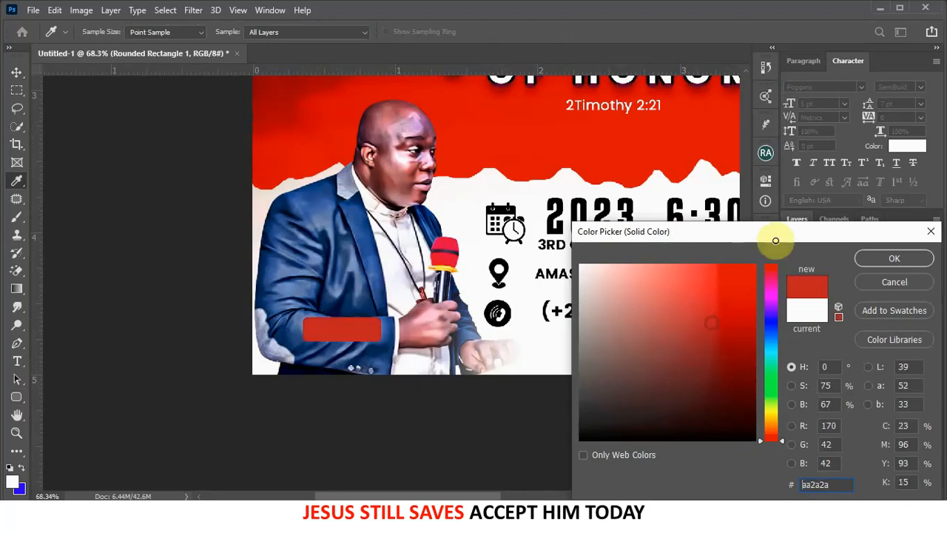
left_click(896, 258)
left_click_drag(934, 276, 898, 275)
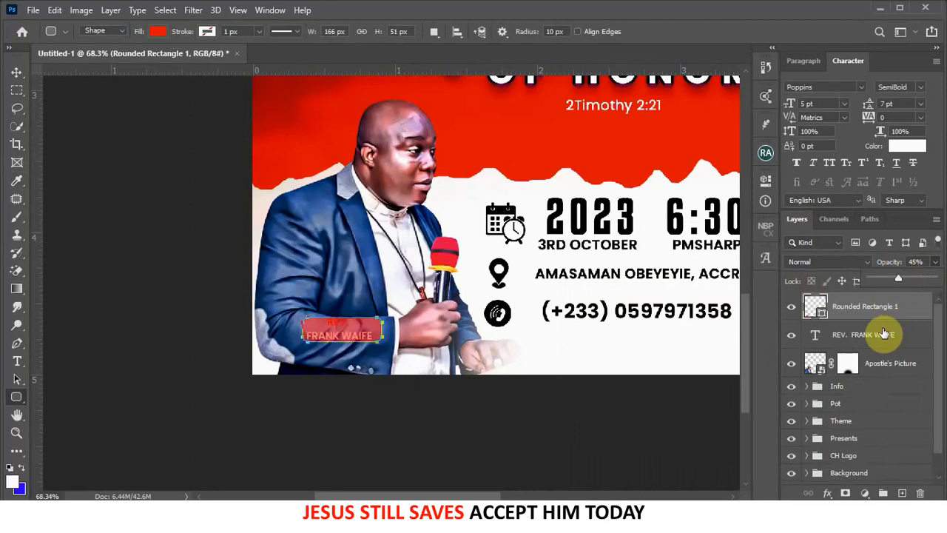
- Move the caption layer above the red box and turn REV. white again
left_click_drag(879, 340, 867, 301)
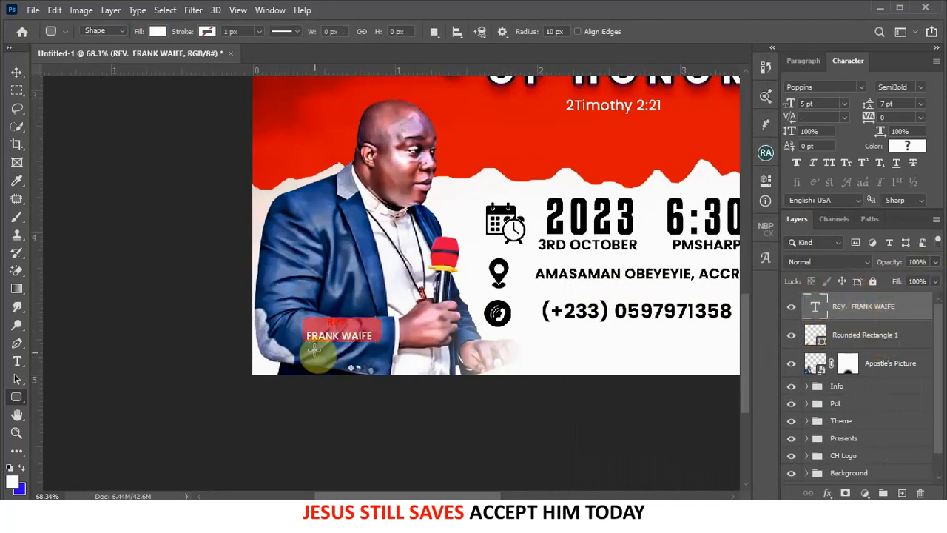
left_click(16, 71)
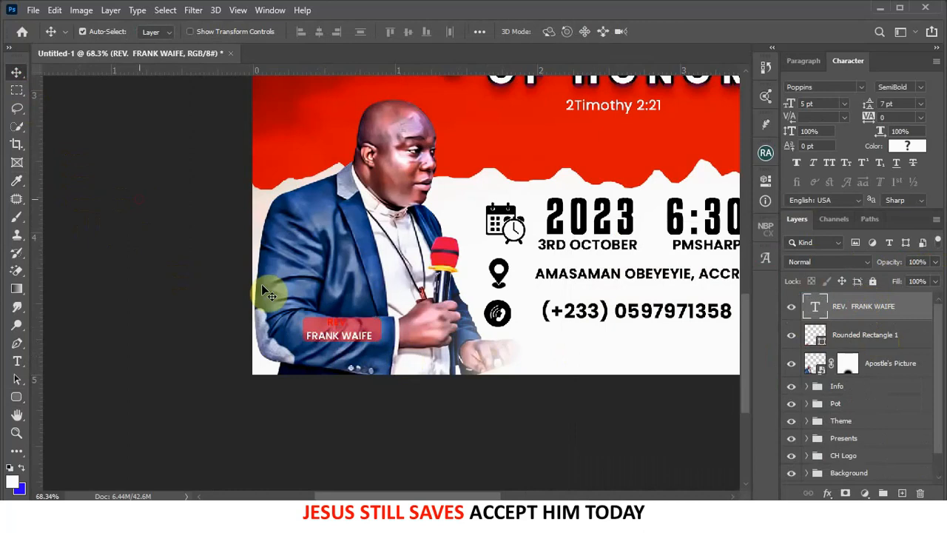
left_click(139, 198)
scroll(327, 322, "up", 2)
left_click(348, 330)
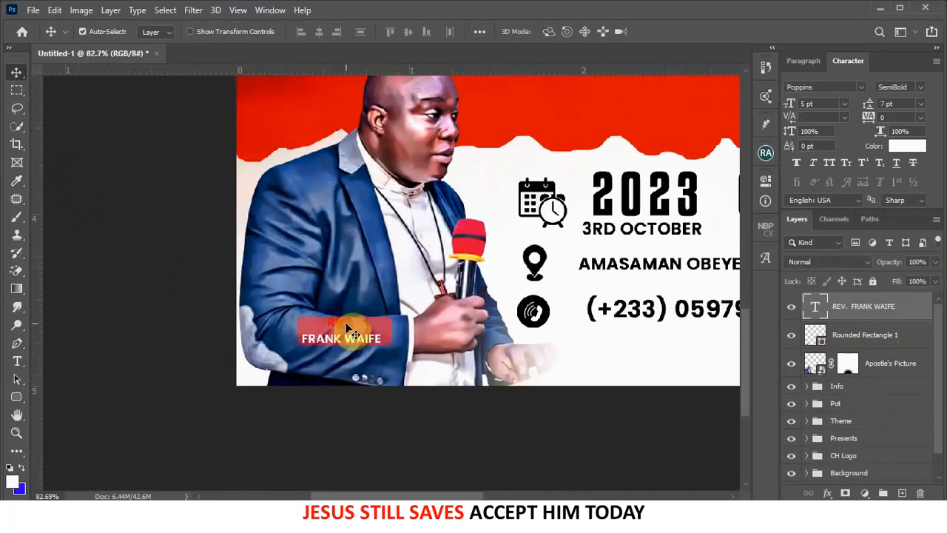
left_click(911, 151)
left_click_drag(672, 281, 566, 254)
left_click(893, 259)
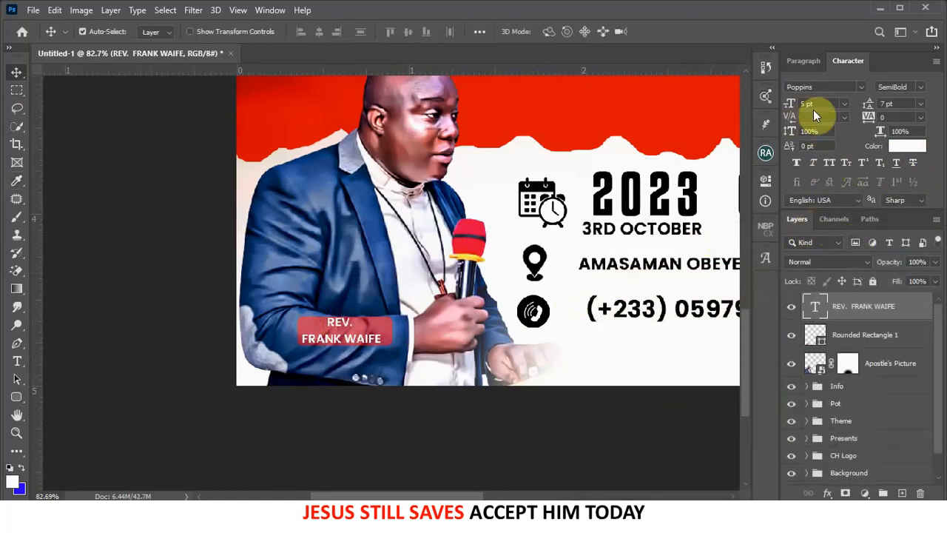
- Set the caption's line spacing to 5 pt
left_click(869, 105)
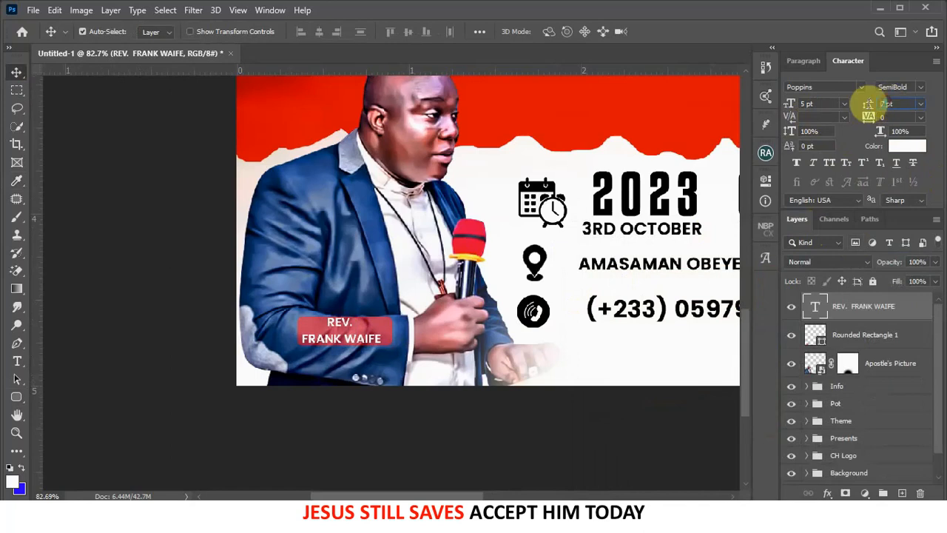
type("5pt")
key("Return")
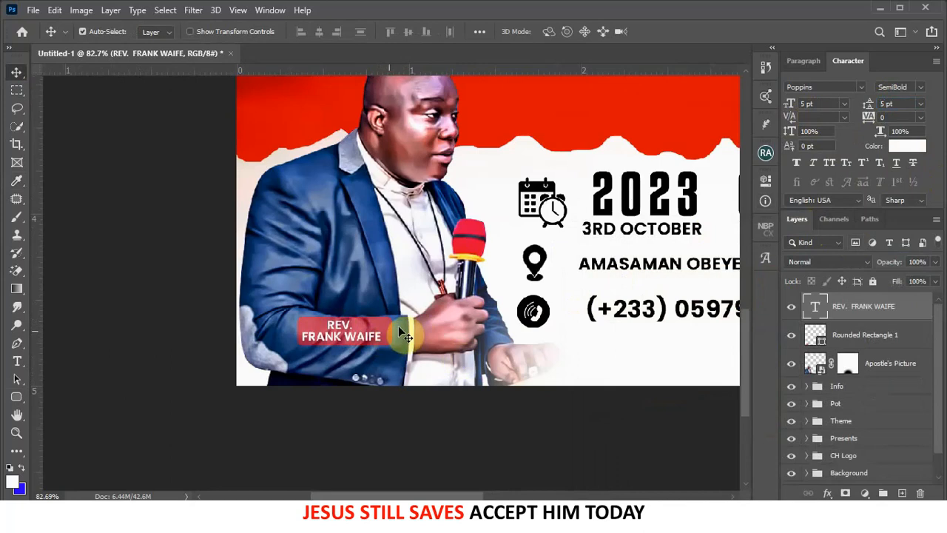
scroll(402, 333, "down", 6)
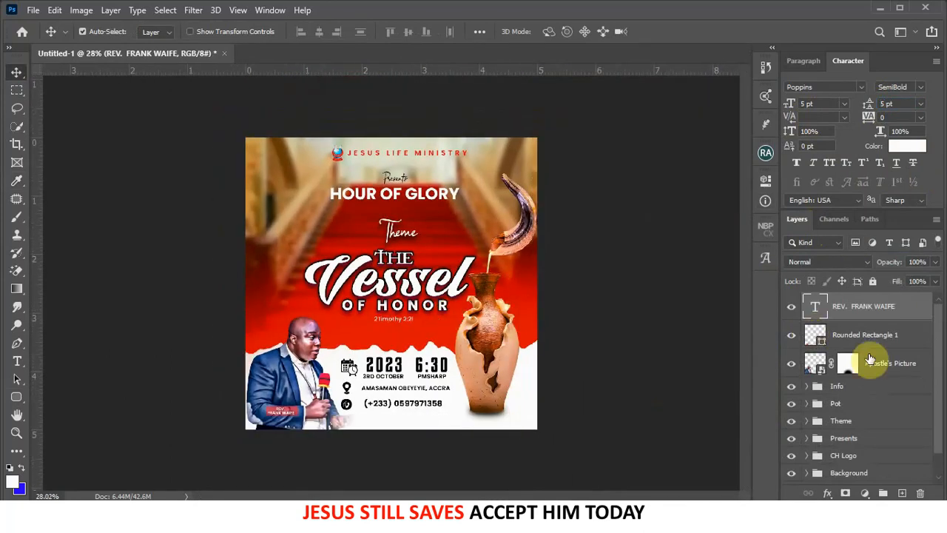
- Group the caption, red box and speaker photo layers as 'Picture'
left_click(886, 364, "shift")
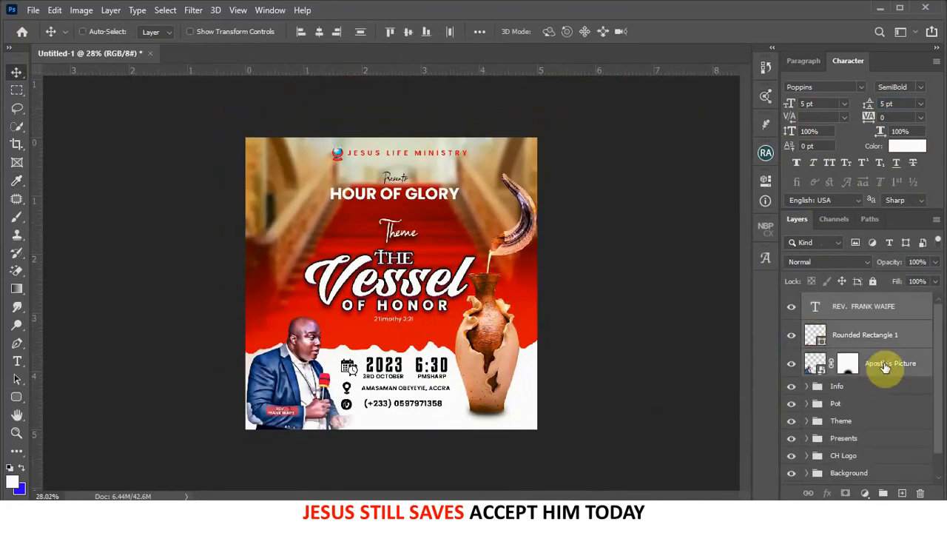
key("ctrl+g")
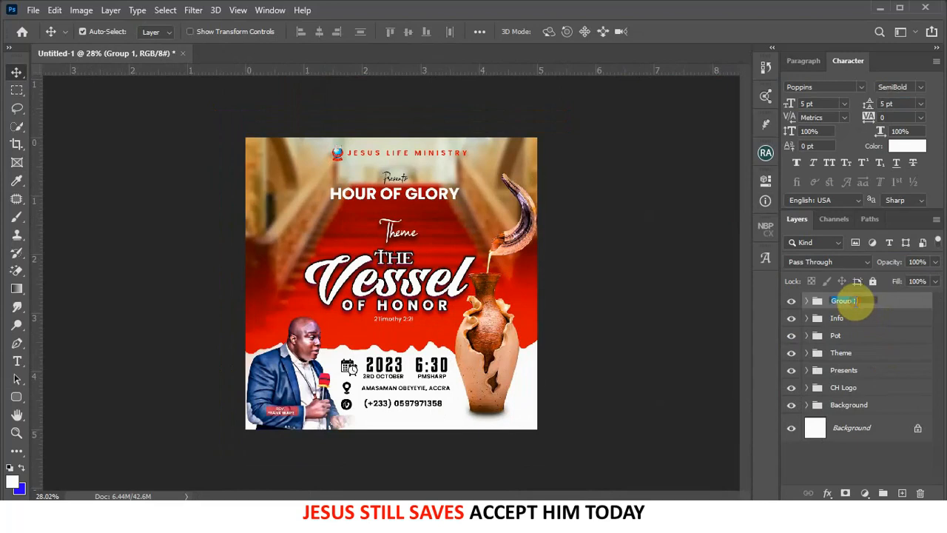
type("Picture")
key("Return")
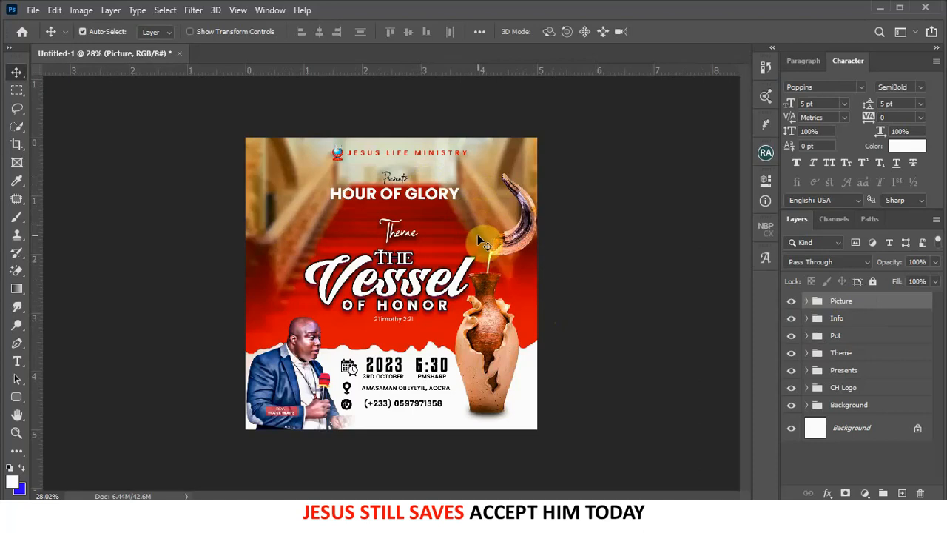
- Add a Solid Color fill layer above the staircase background photo
left_click(275, 290)
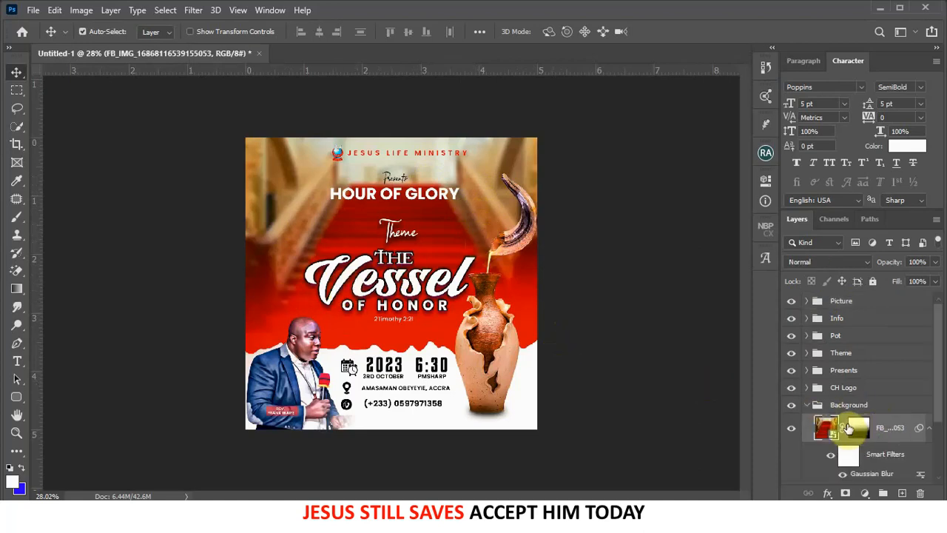
left_click(862, 493)
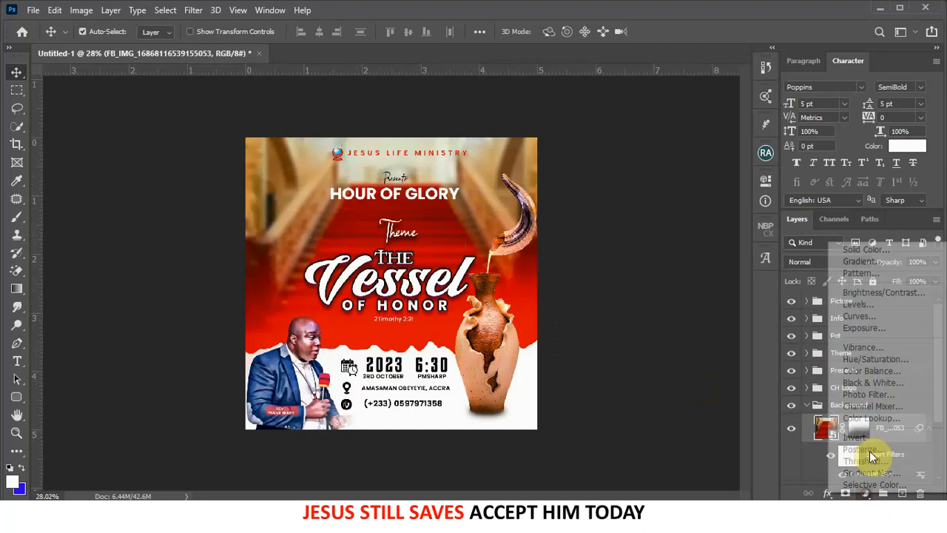
left_click(859, 250)
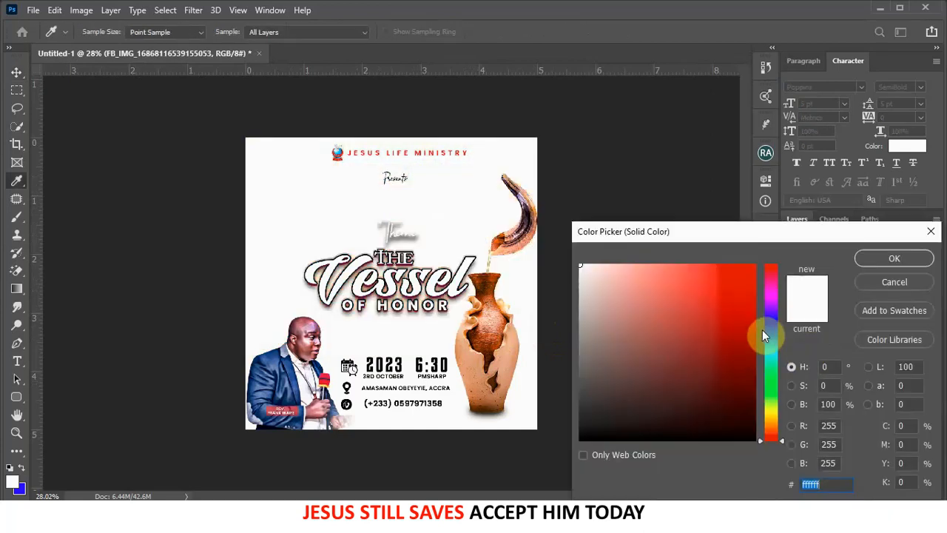
- Make the fill dark purple (15012e) and lower its opacity to 16%
left_click_drag(761, 323, 752, 408)
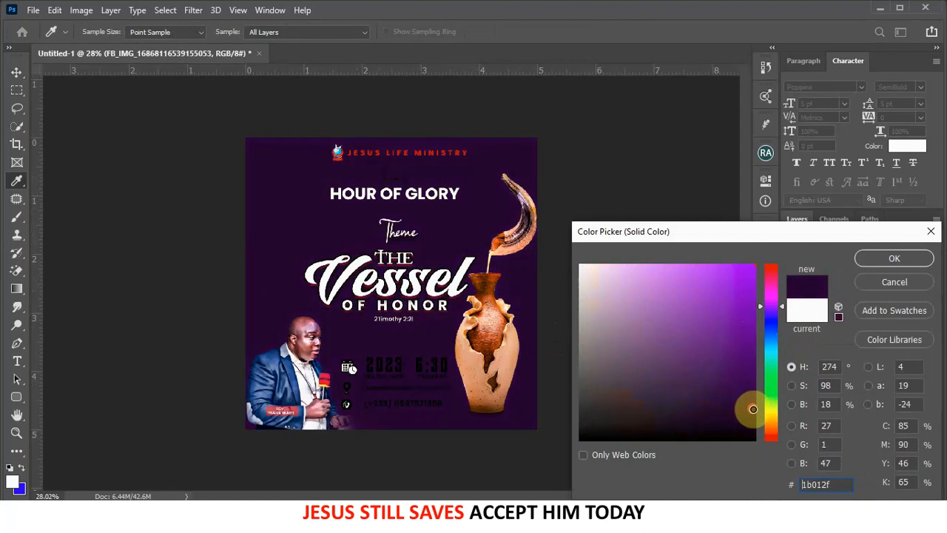
left_click_drag(768, 306, 772, 279)
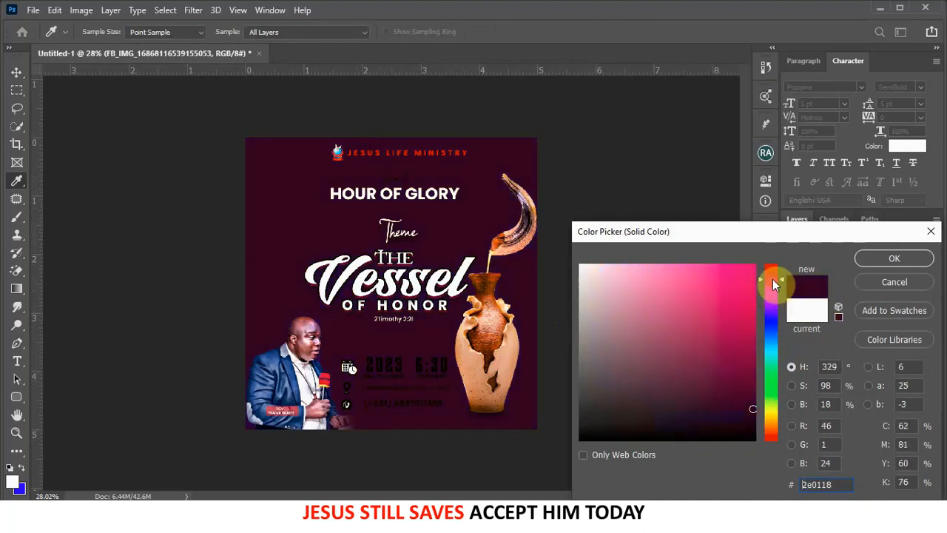
left_click(770, 311)
left_click(889, 265)
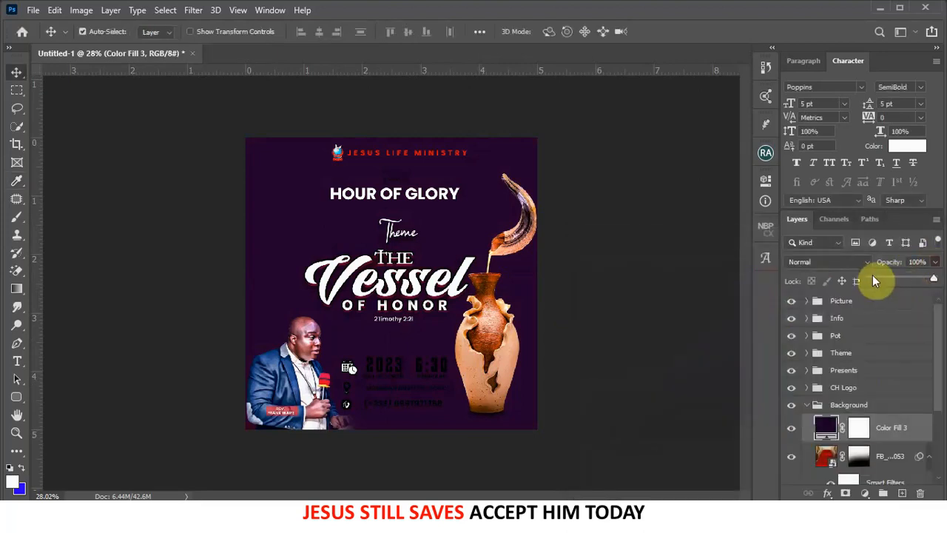
left_click(875, 275)
left_click_drag(877, 276, 878, 275)
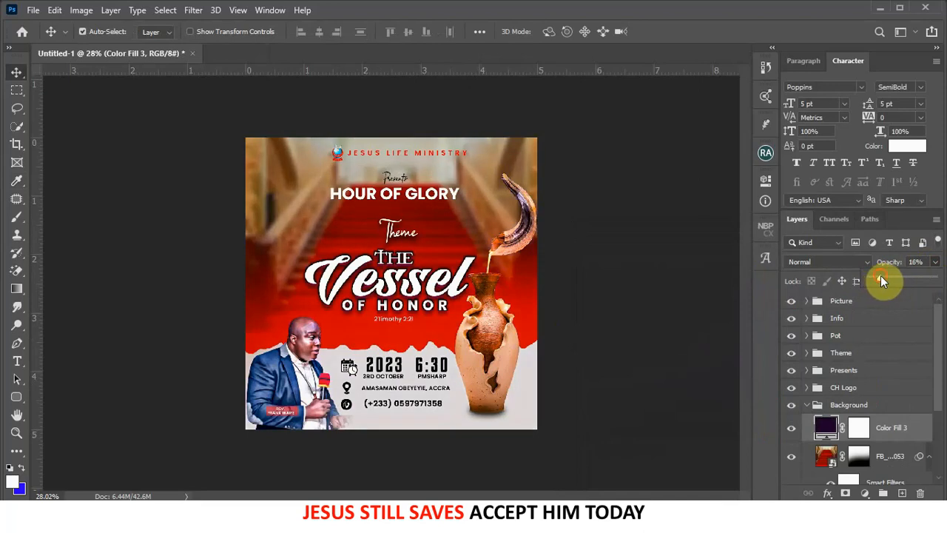
- Toggle the purple fill's visibility repeatedly to compare the tint, leaving it visible
left_click(791, 429)
left_click(791, 429)
left_click(791, 429)
left_click(791, 430)
left_click(791, 430)
left_click(792, 430)
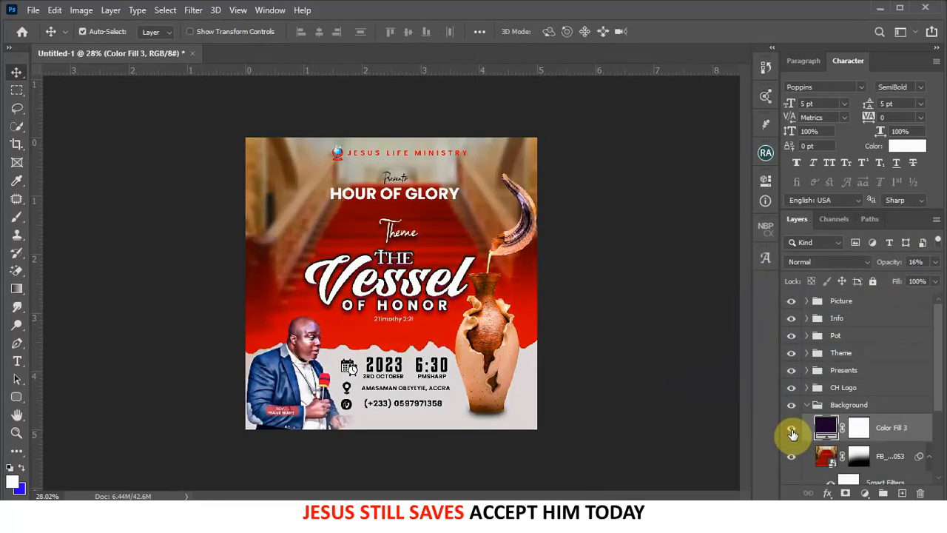
left_click(792, 430)
left_click(791, 430)
left_click(791, 430)
left_click(792, 430)
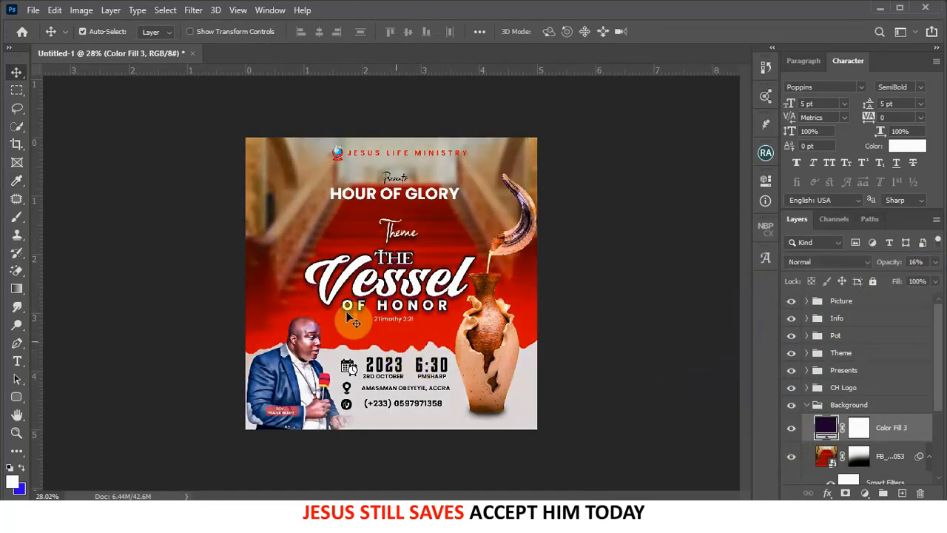
- Place the orange light glow image into the flyer
scroll(362, 315, "up", 2)
scroll(362, 314, "up", 2)
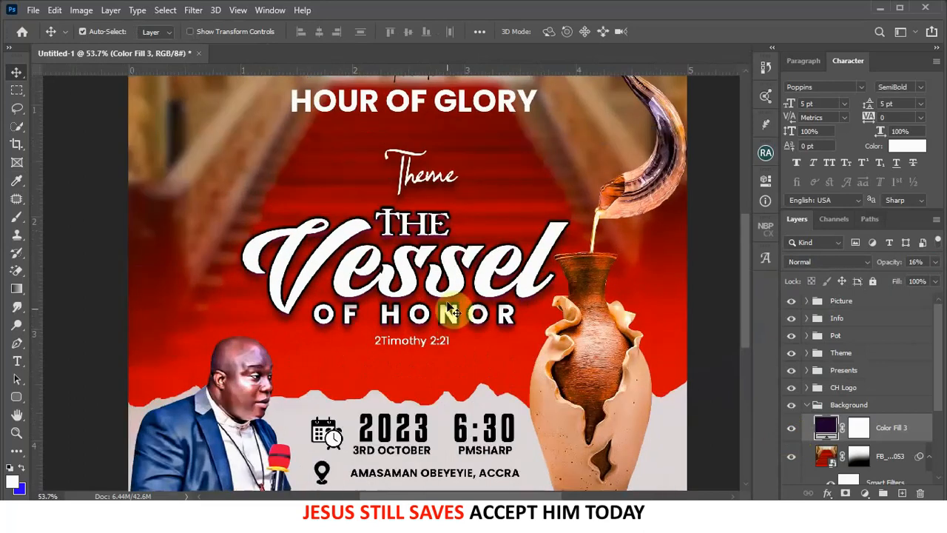
left_click(453, 317)
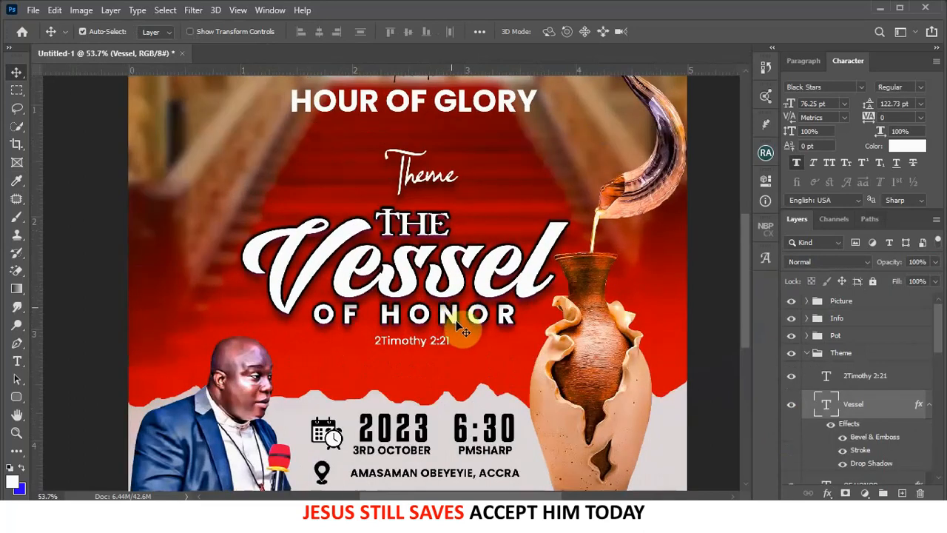
left_click(509, 317)
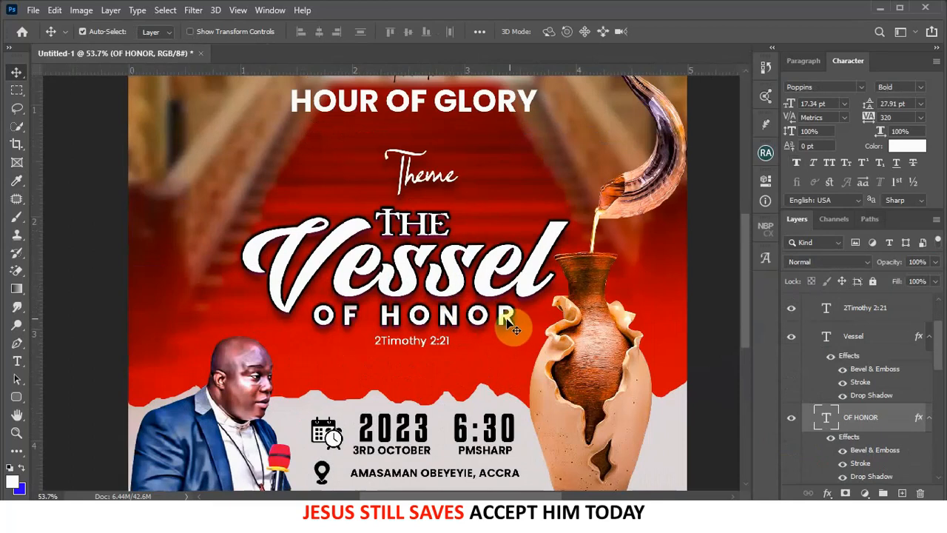
scroll(511, 326, "down", 3)
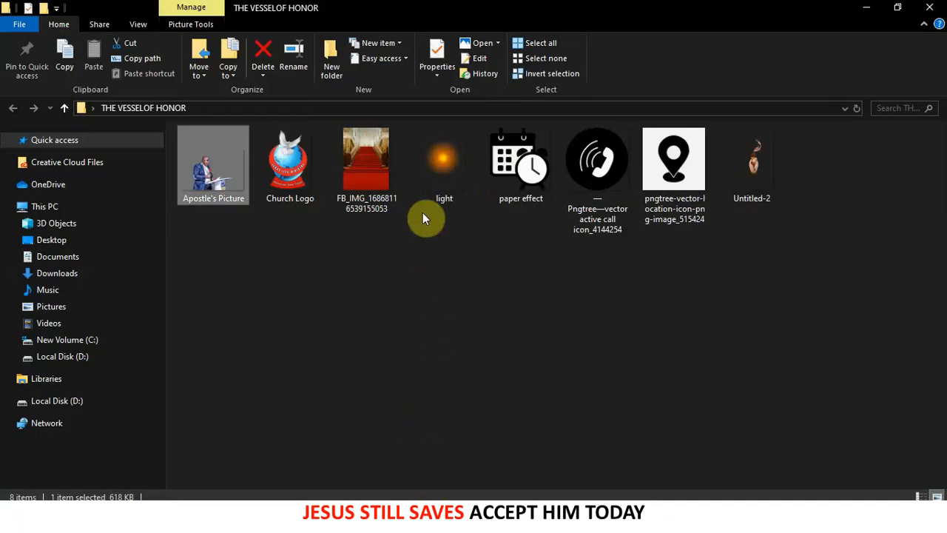
left_click_drag(445, 151, 444, 213)
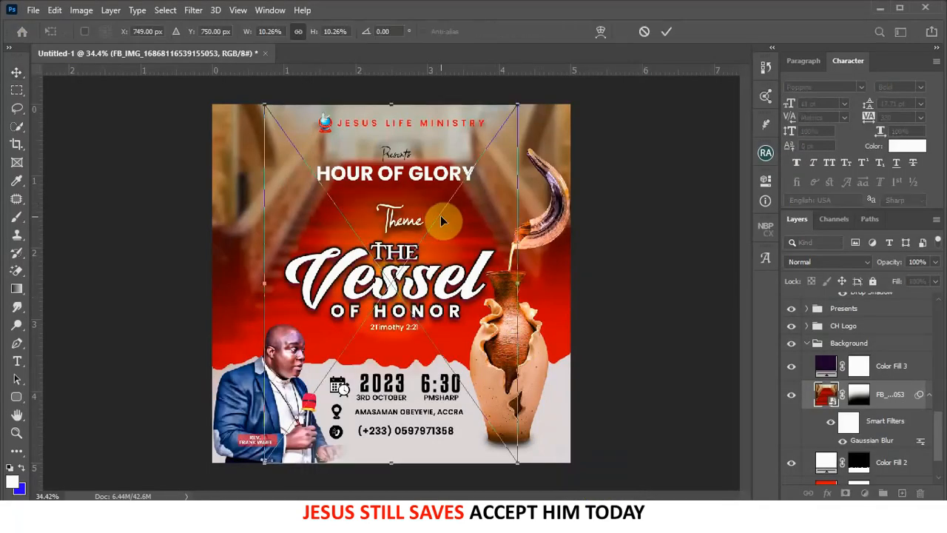
left_click(666, 33)
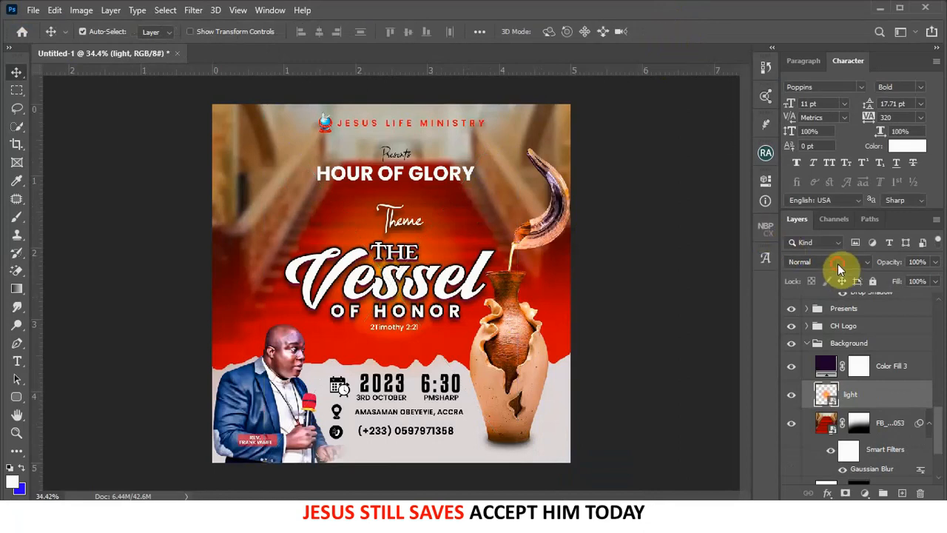
- Set the glow to Screen, stack it above Color Fill 3, and position it by the vase
left_click(833, 262)
left_click(812, 275)
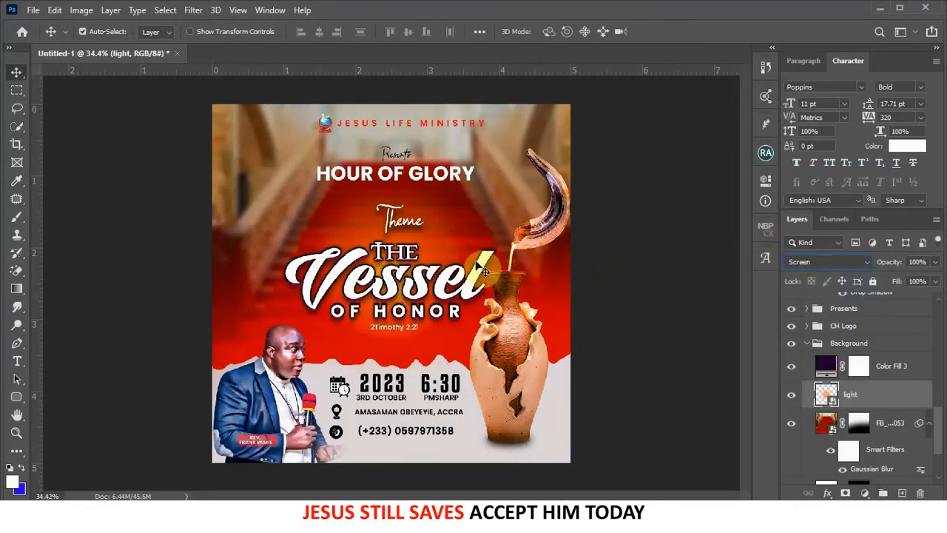
left_click_drag(440, 242, 427, 171)
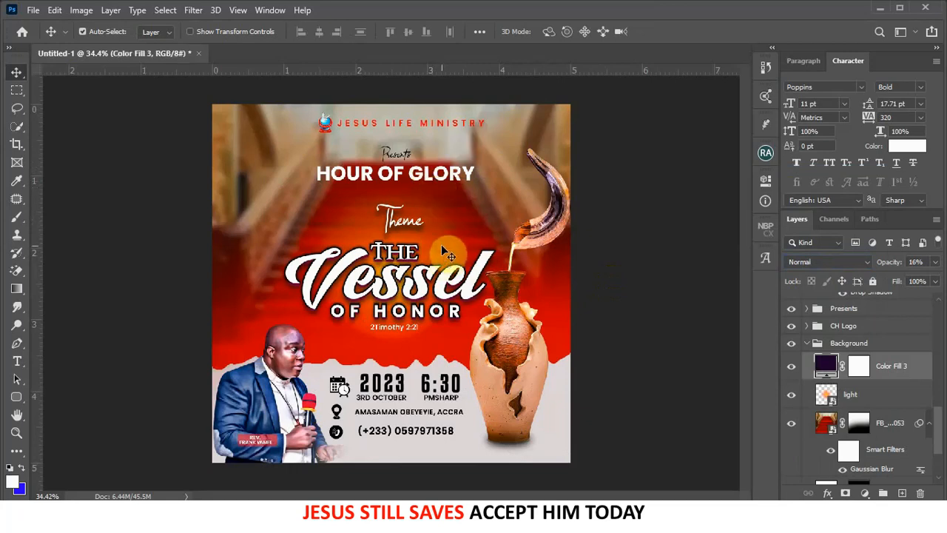
left_click_drag(875, 397, 873, 364)
left_click_drag(456, 248, 448, 117)
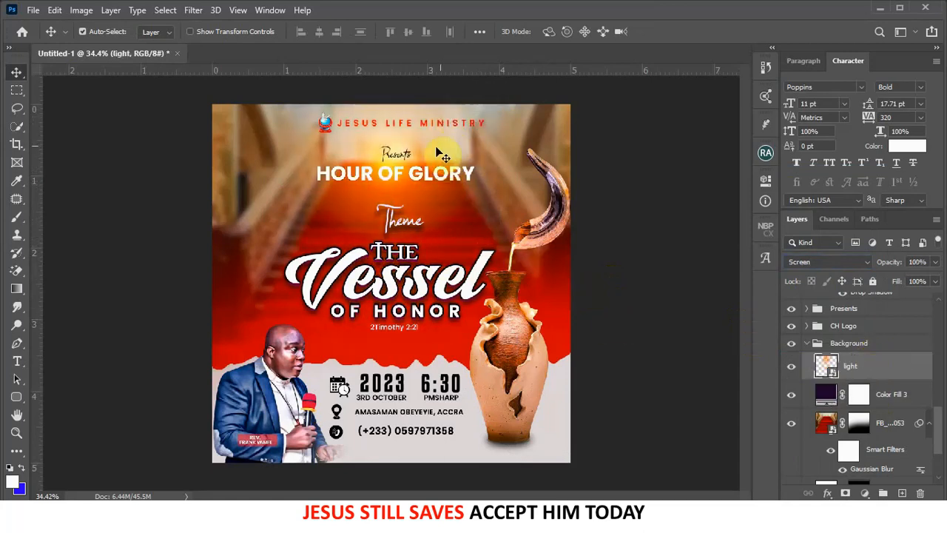
left_click_drag(437, 154, 552, 328)
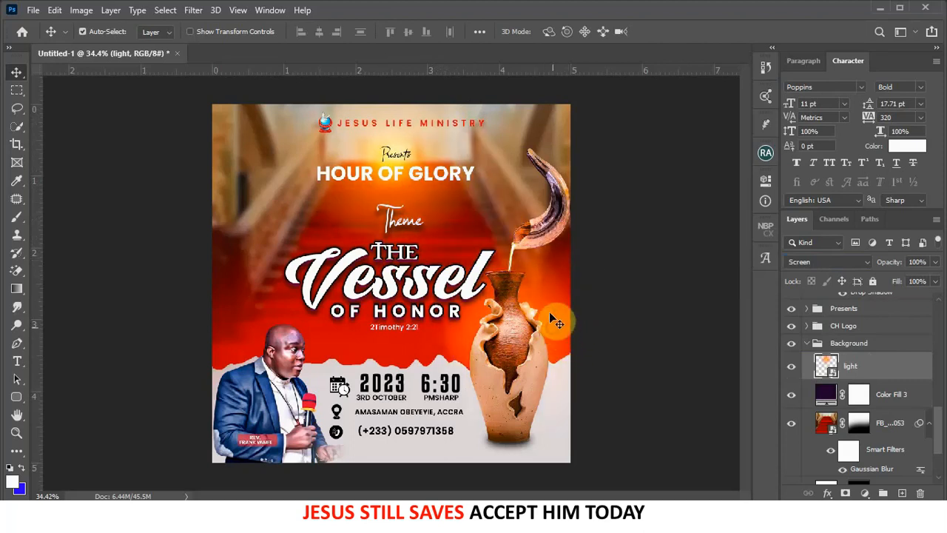
- Duplicate the glow beside the horn's tip and mask out part of it
key("ctrl+j")
scroll(521, 248, "up", 2)
left_click_drag(529, 242, 501, 250)
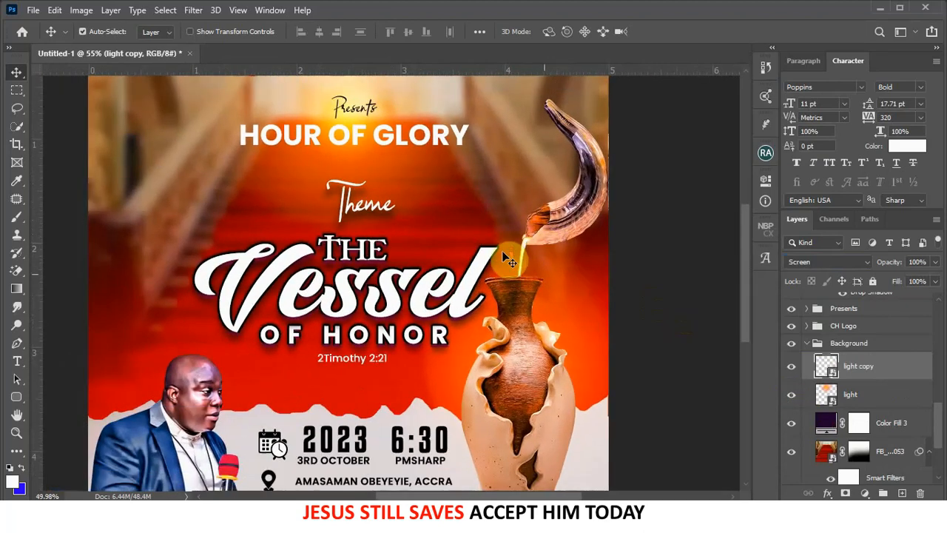
scroll(518, 259, "down", 2)
left_click(846, 493)
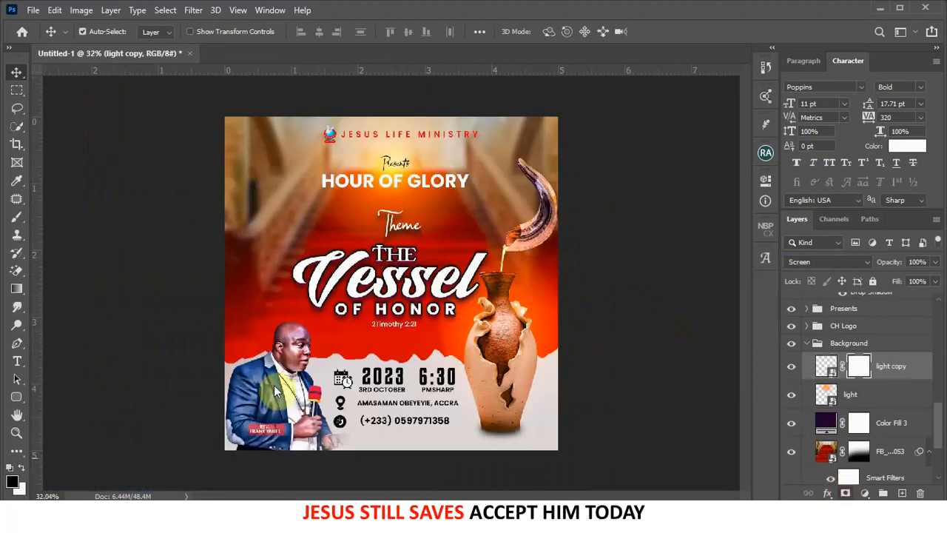
left_click(16, 216)
mouse_move(447, 219)
left_mouse_down()
mouse_move(518, 202)
mouse_move(570, 208)
mouse_move(560, 209)
left_mouse_up()
left_click(16, 72)
scroll(597, 325, "down", 1)
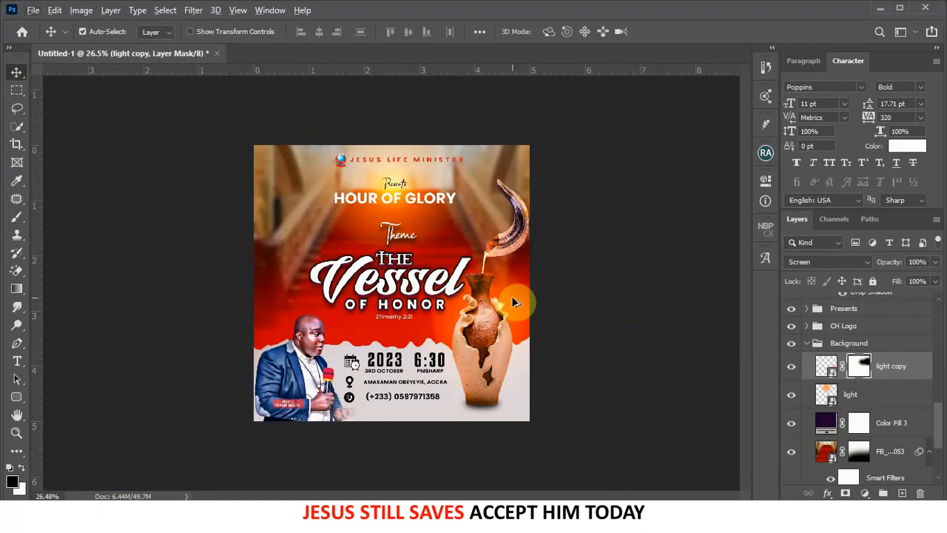
- Make another glow copy at 42% opacity to the left of the Vessel title
left_click_drag(438, 283, 414, 281)
left_click(936, 263)
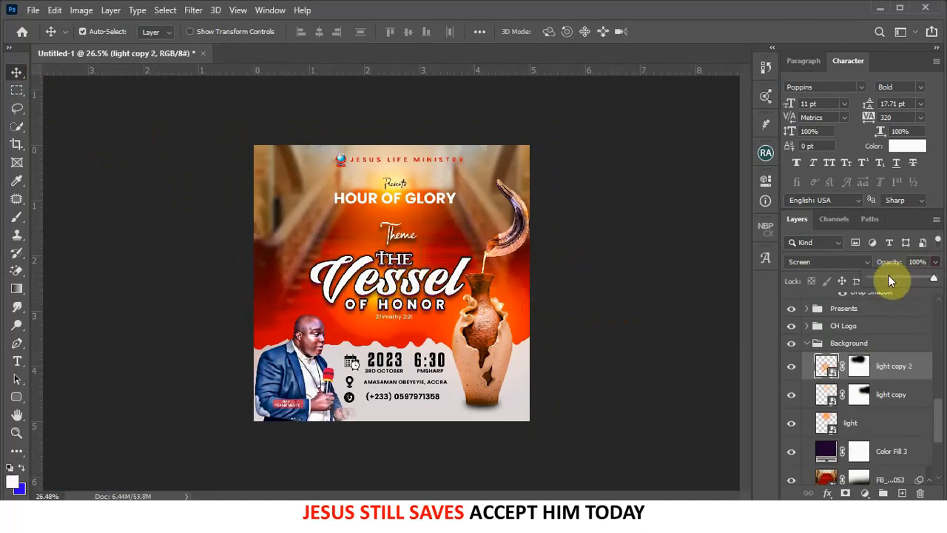
left_click(888, 275)
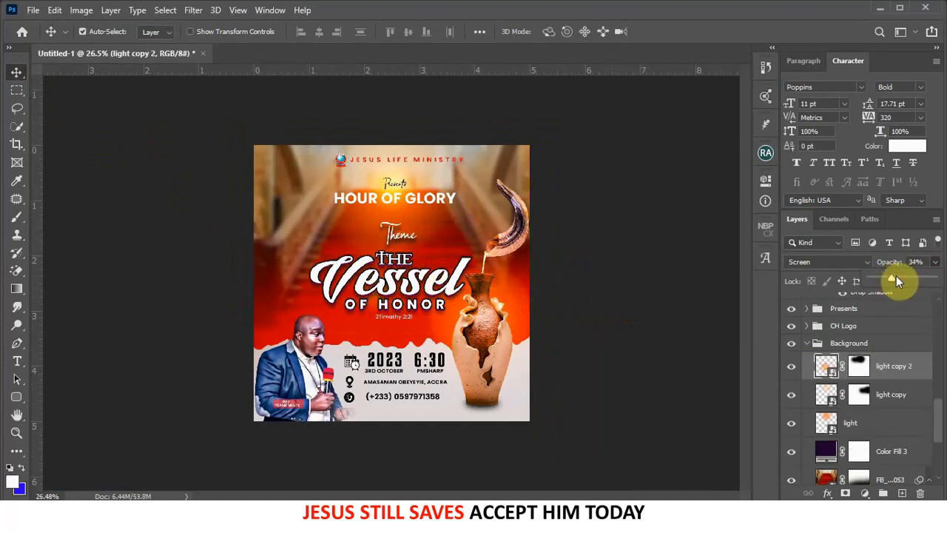
left_click(903, 278)
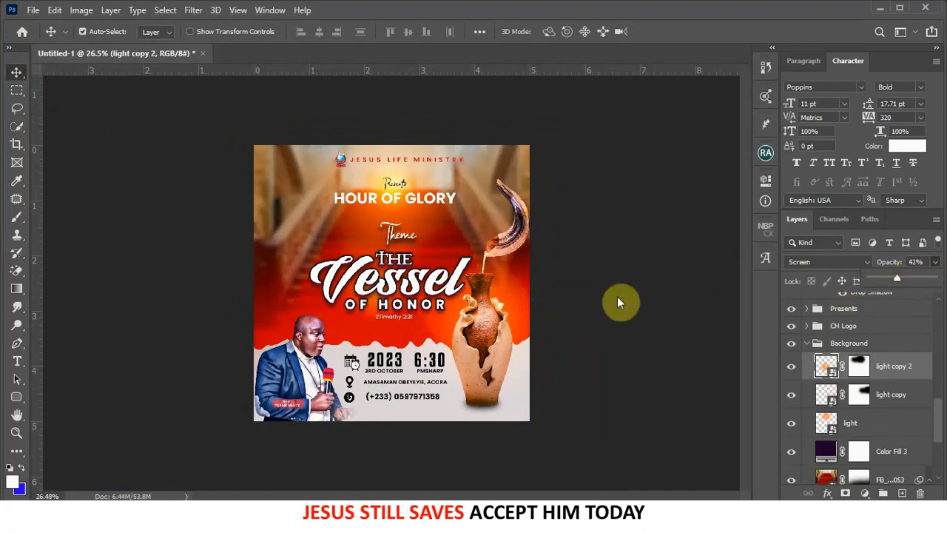
left_click_drag(408, 303, 315, 281)
left_click(510, 291, "ctrl")
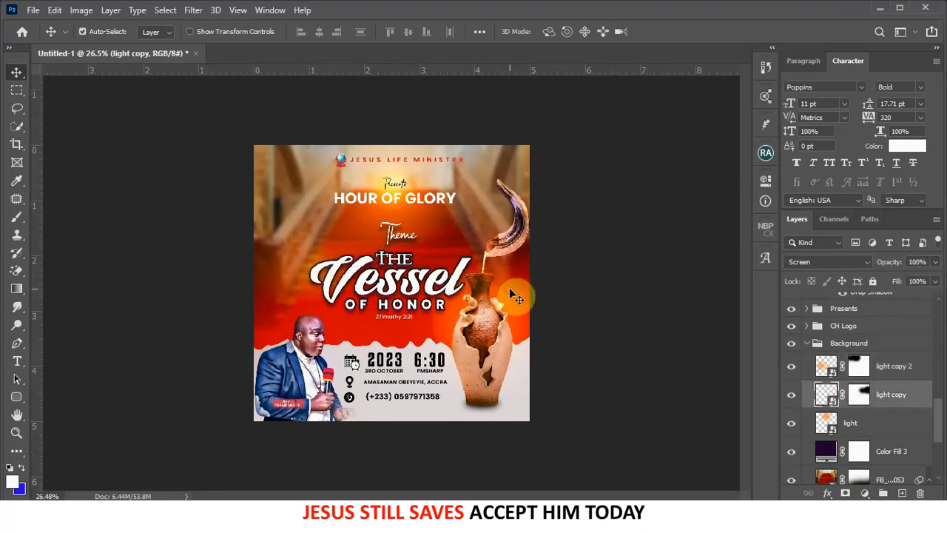
- Compare the Background group on and off, then move light copy 2 higher in the stack
left_click(807, 345)
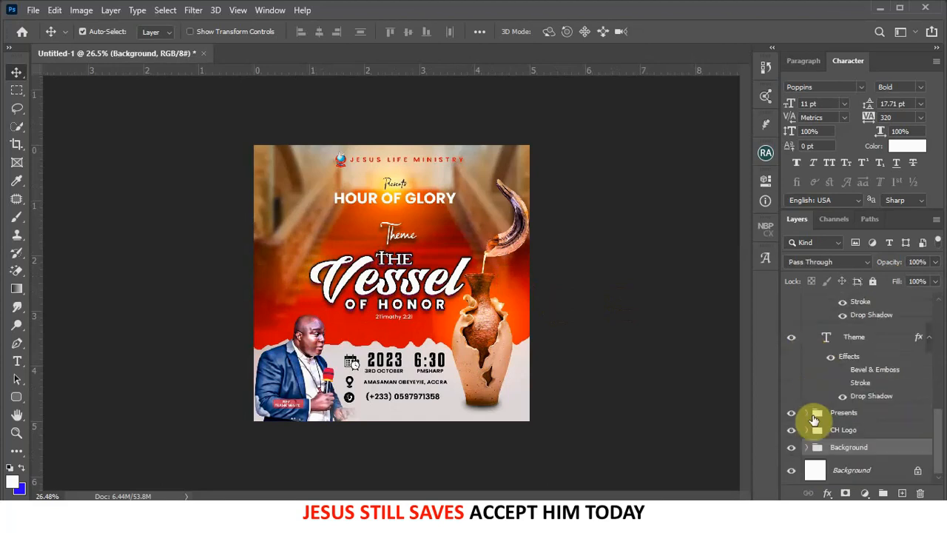
left_click(790, 447)
left_click(791, 446)
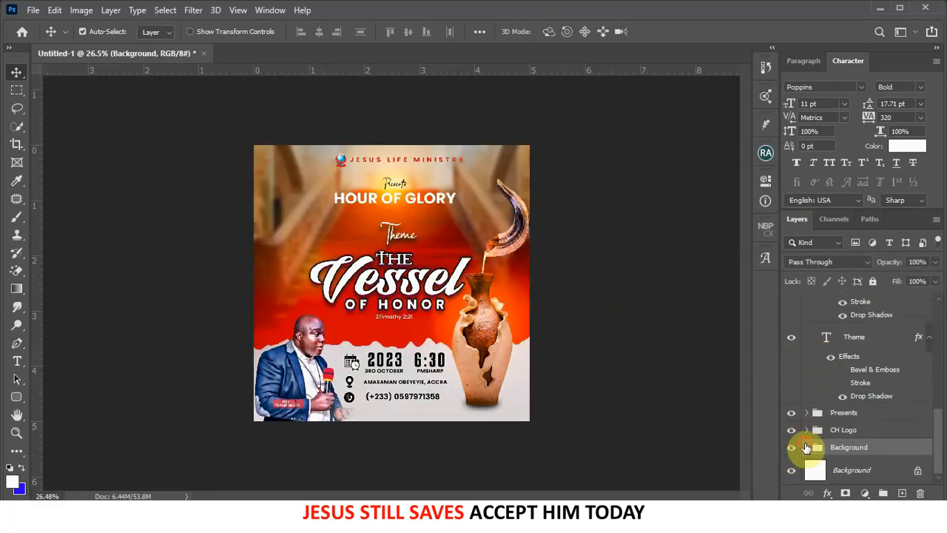
left_click(806, 447)
scroll(880, 438, "down", 1)
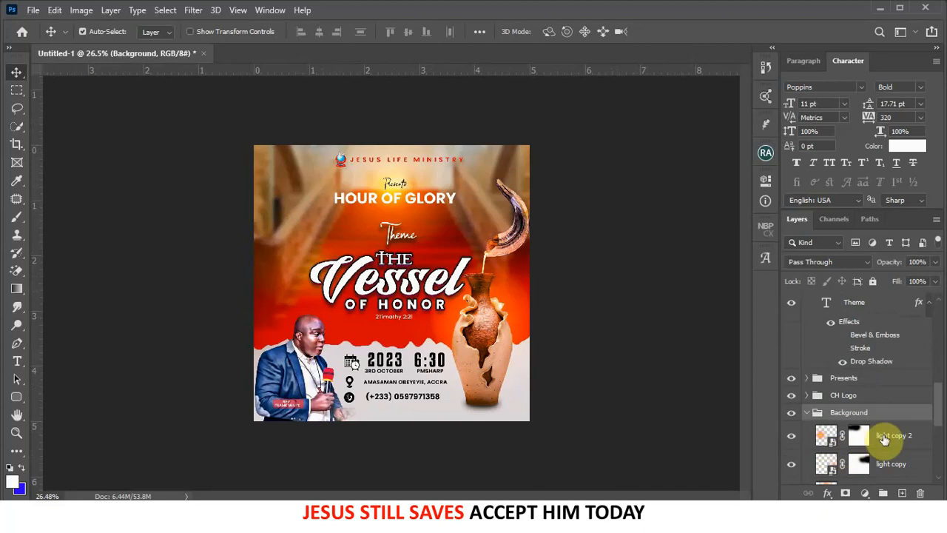
left_click_drag(884, 438, 846, 293)
key("ctrl+0")
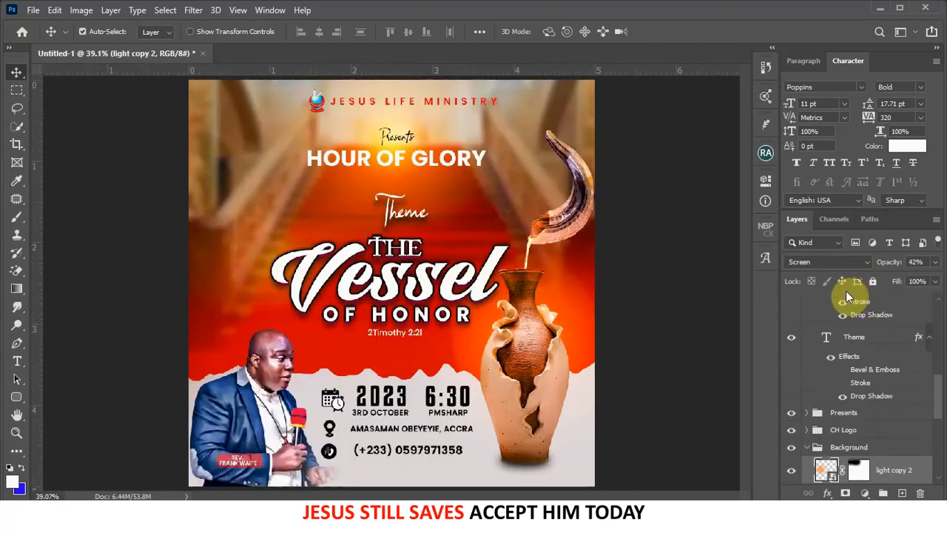
scroll(705, 364, "down", 2)
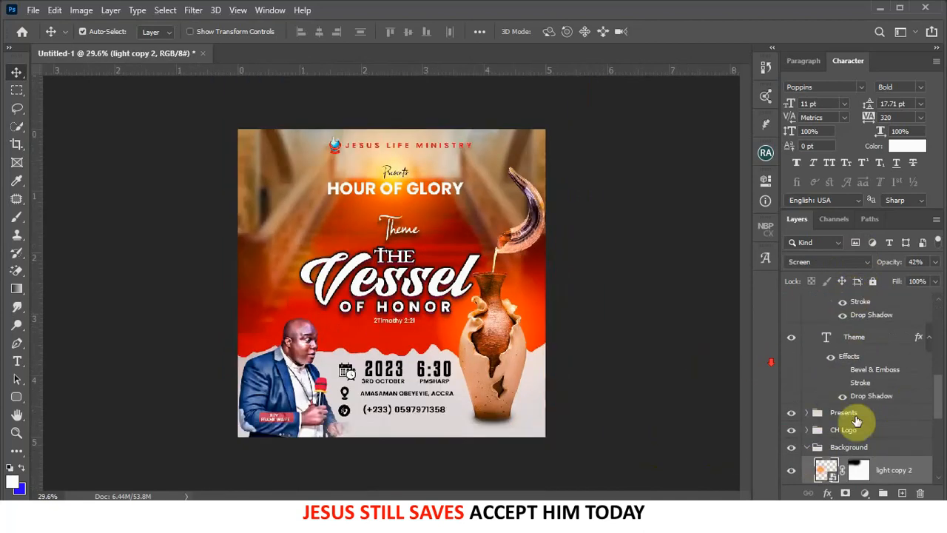
- Copy the glow to the top of the layers, onto the vase, at 100% opacity
left_click_drag(892, 470, 858, 300)
left_click_drag(299, 289, 507, 392)
left_click(935, 261)
left_click(919, 278)
left_click_drag(511, 347, 528, 385)
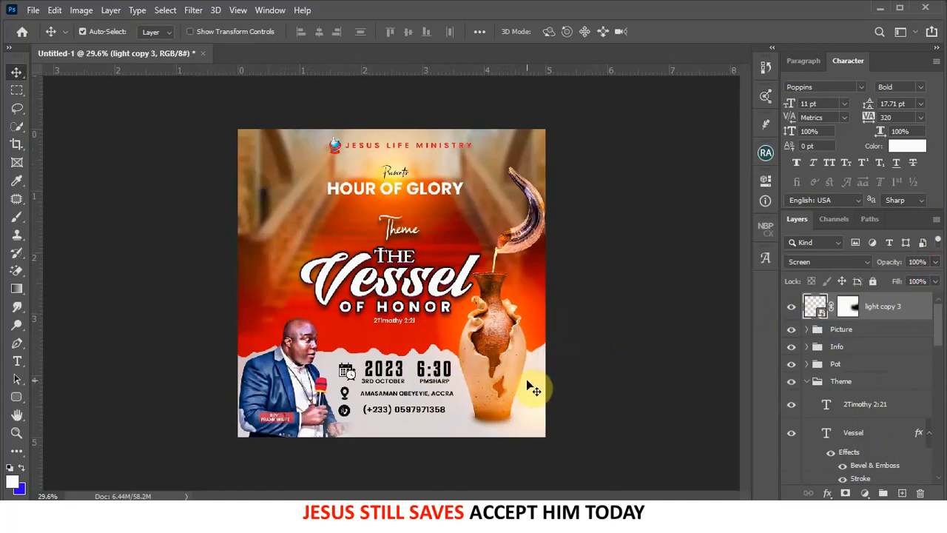
- Nudge the Info group with the date, time, venue and phone lines down and right
scroll(577, 298, "down", 2)
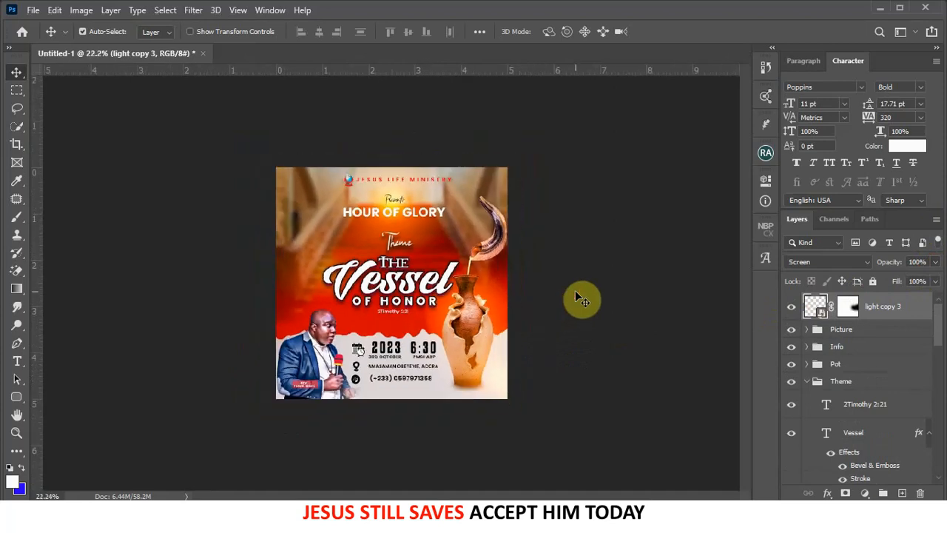
scroll(426, 366, "up", 2)
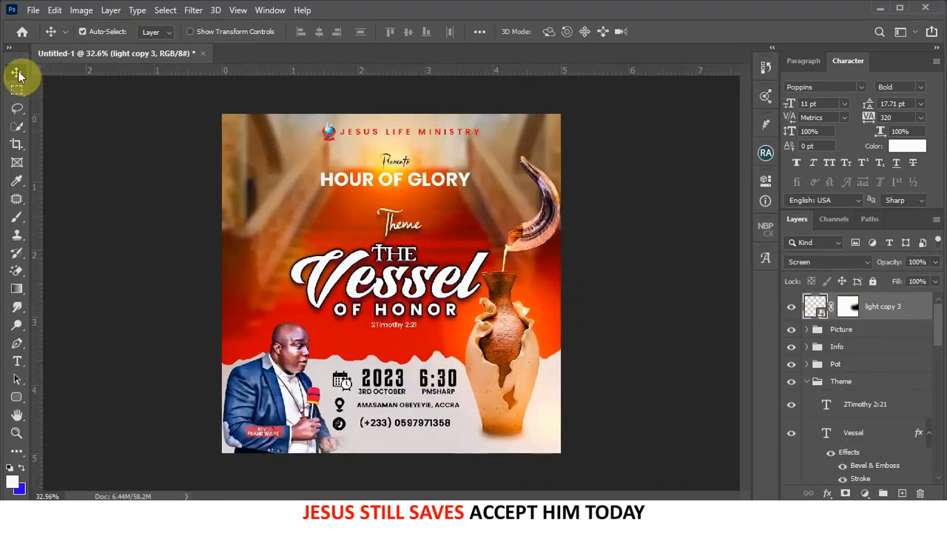
left_click(131, 156)
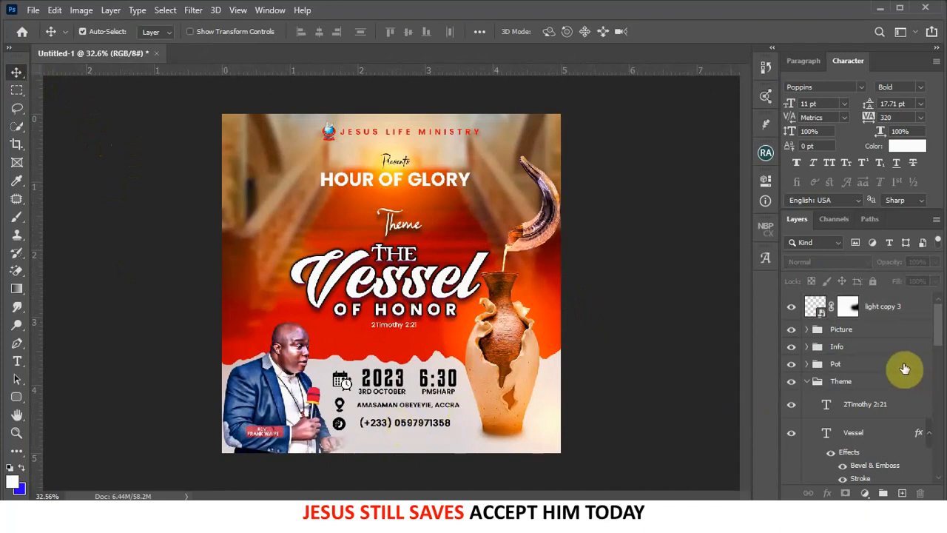
left_click(855, 352)
key("shift+Down")
key("shift+Down")
key("shift+Down")
key("shift+Right")
key("shift+Down")
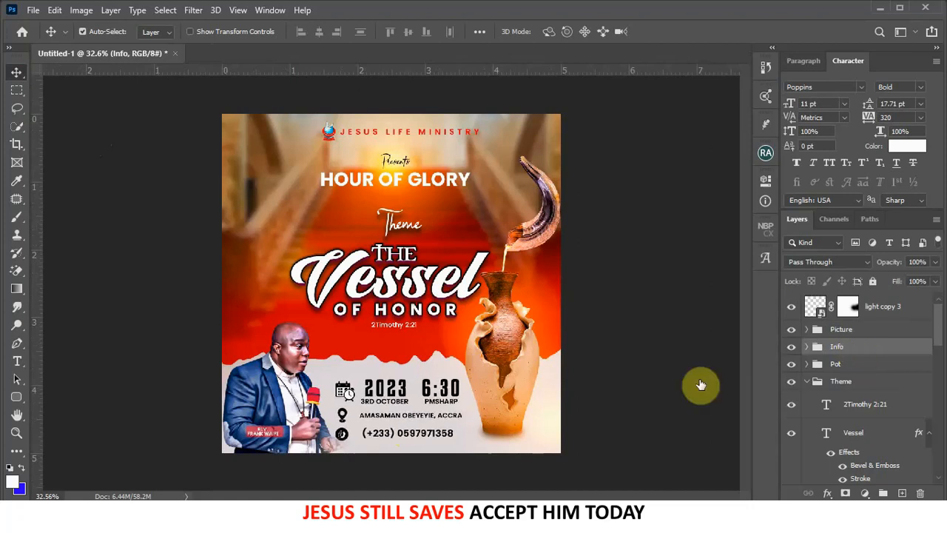
left_click(638, 372)
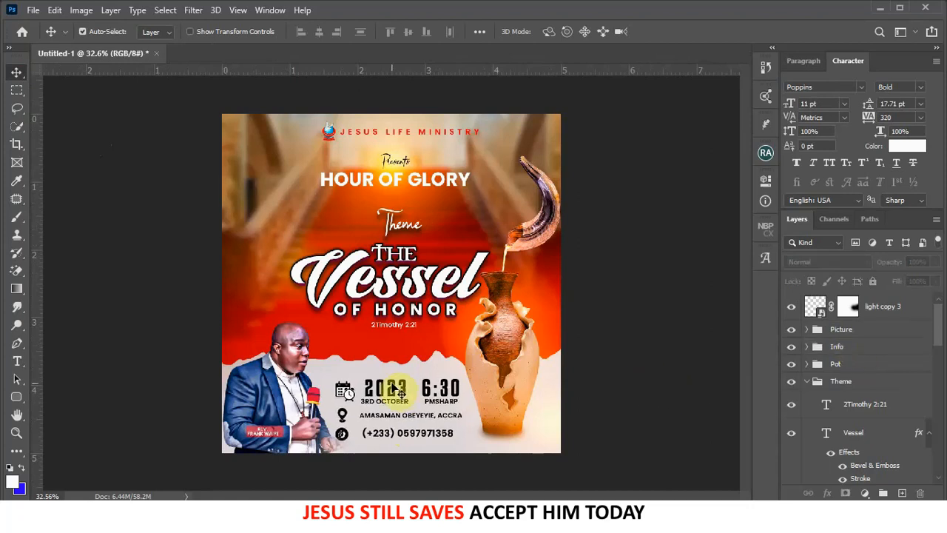